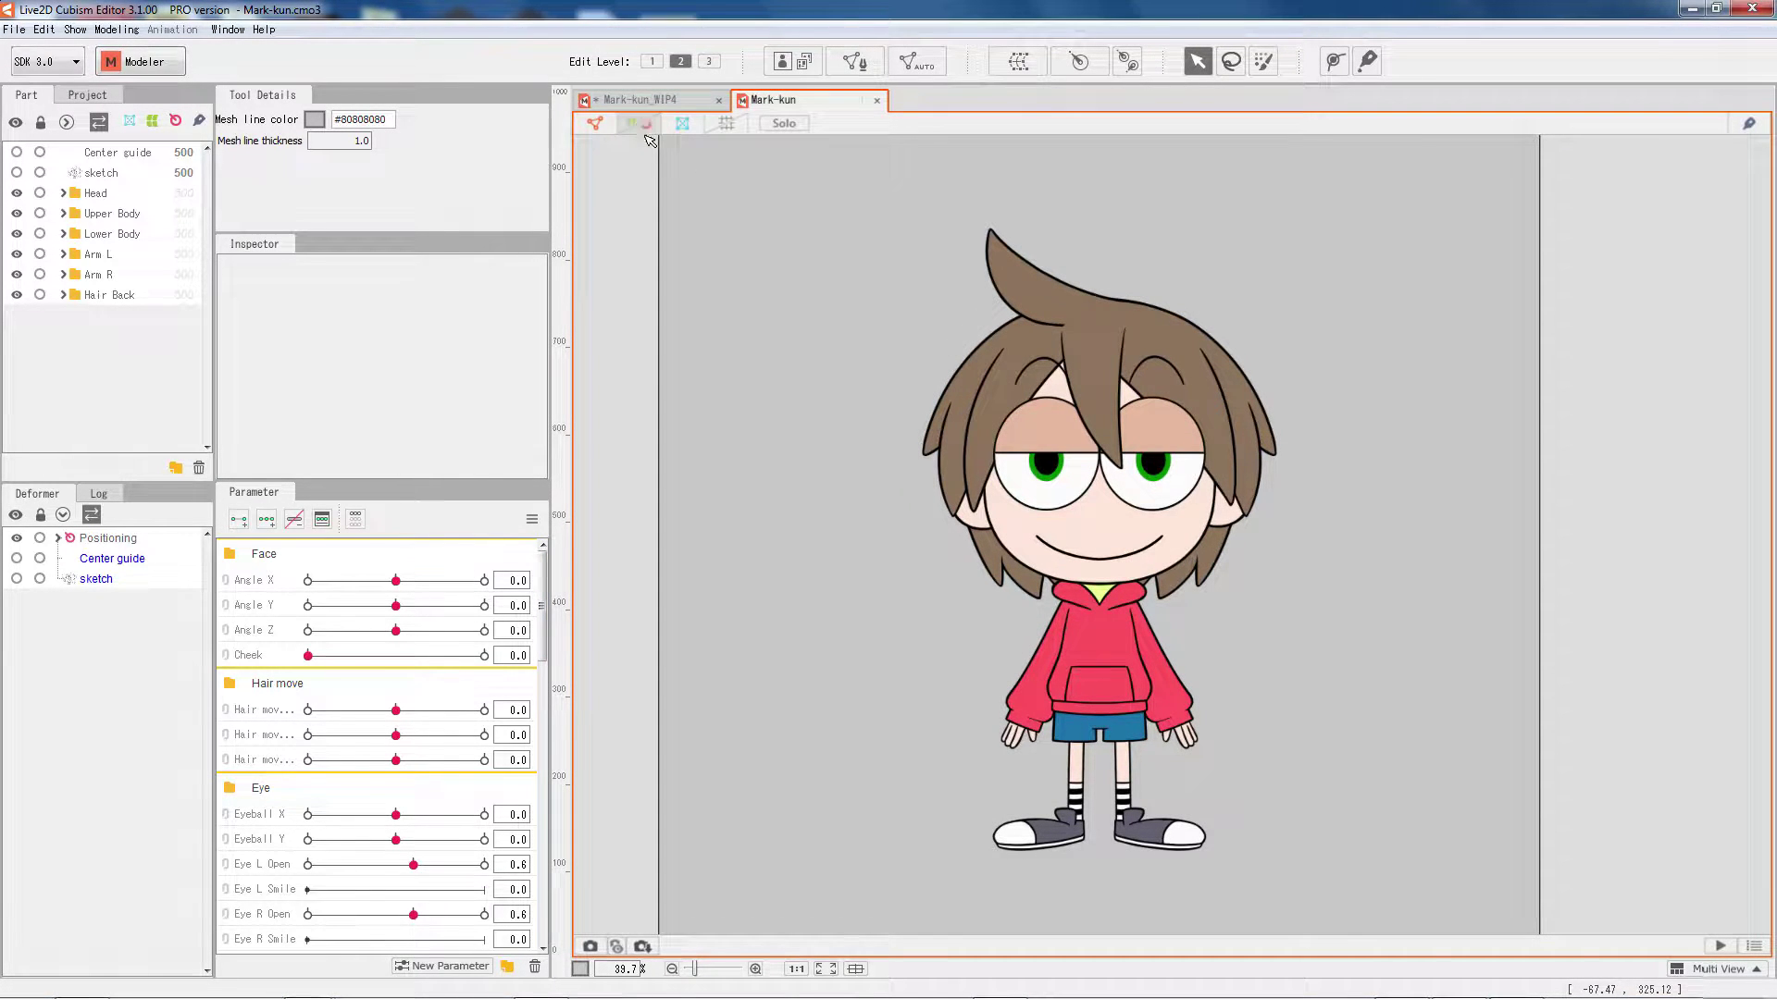
Display the deformers on the Mark-kun model and select the Body Z and Hair Back 0 warp deformers in turn.
{"action": "left_click", "coordinate": [645, 124]}
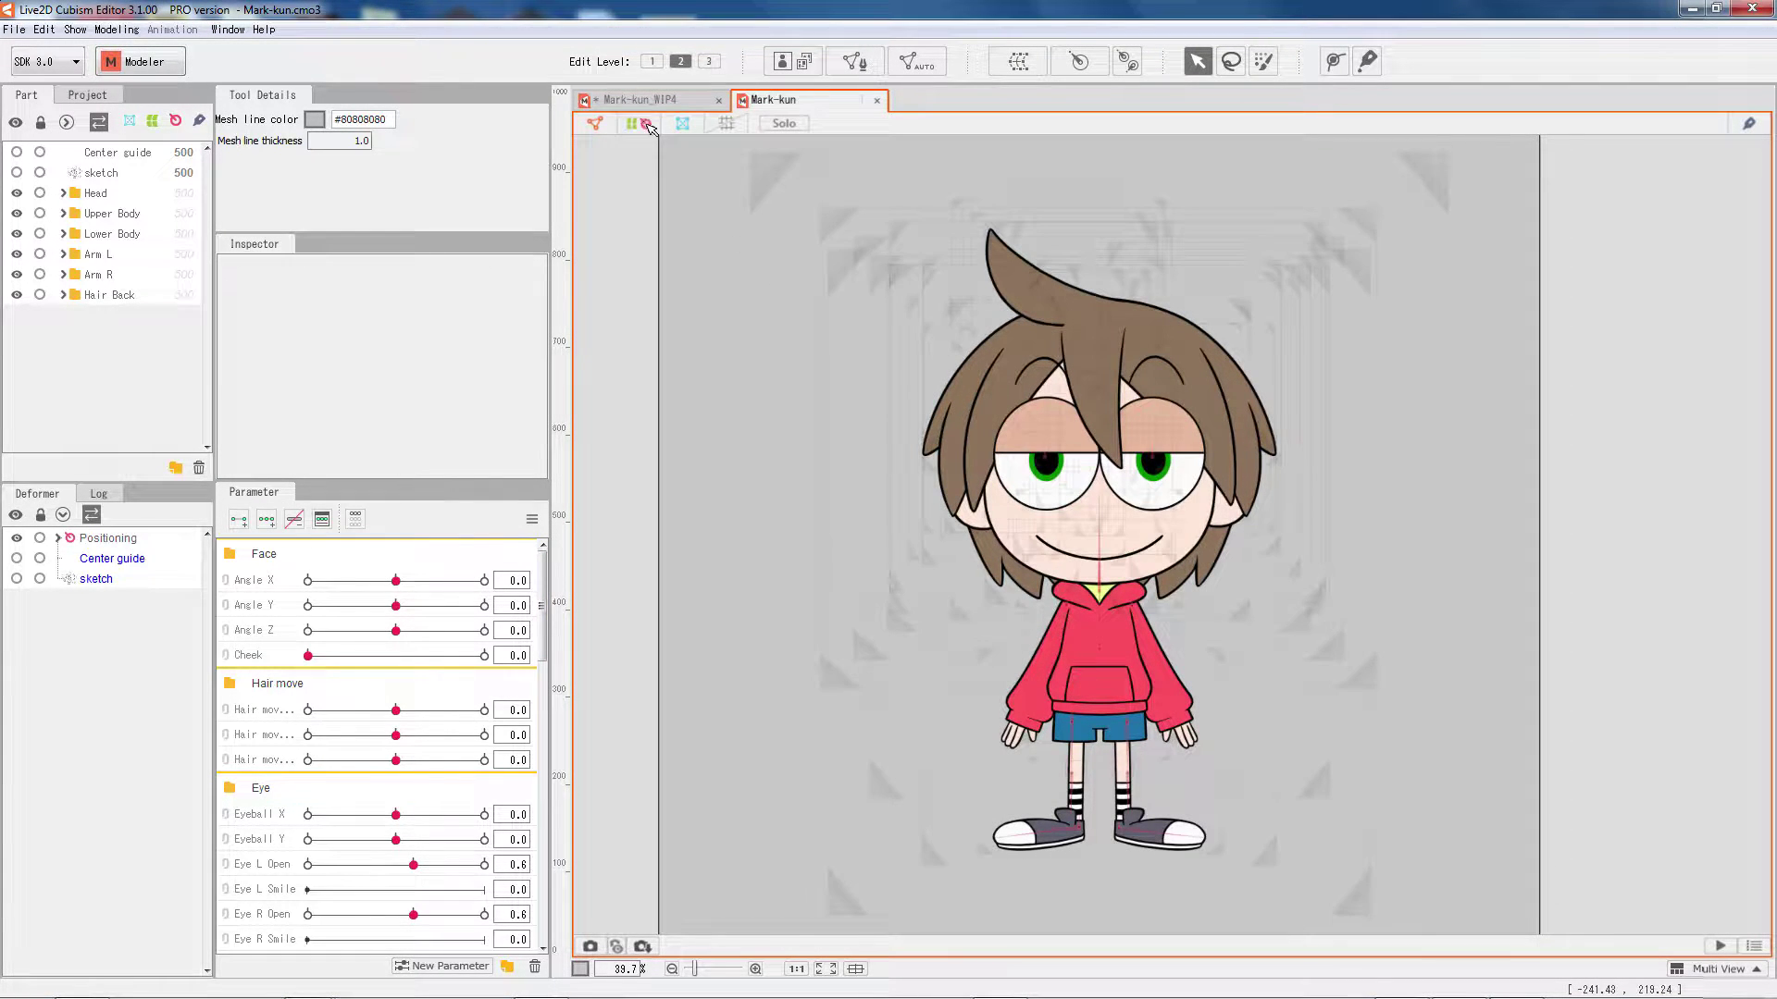
{"action": "left_click", "coordinate": [766, 168]}
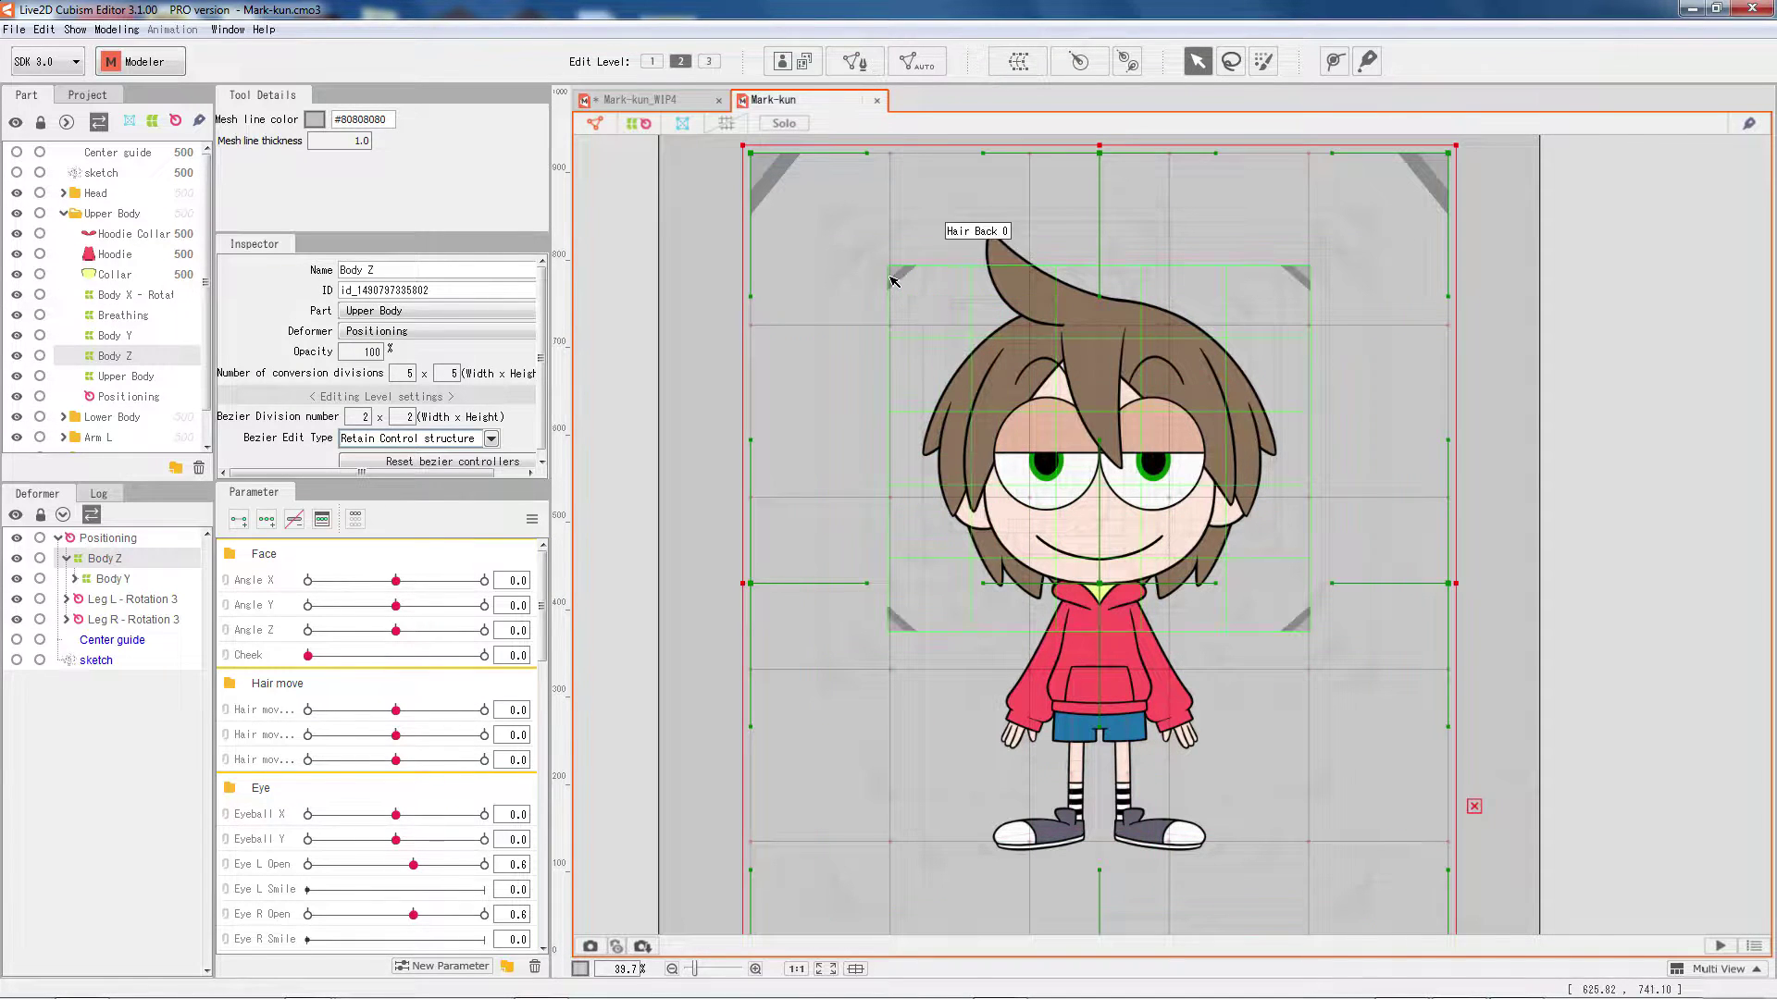
{"action": "left_click", "coordinate": [893, 280]}
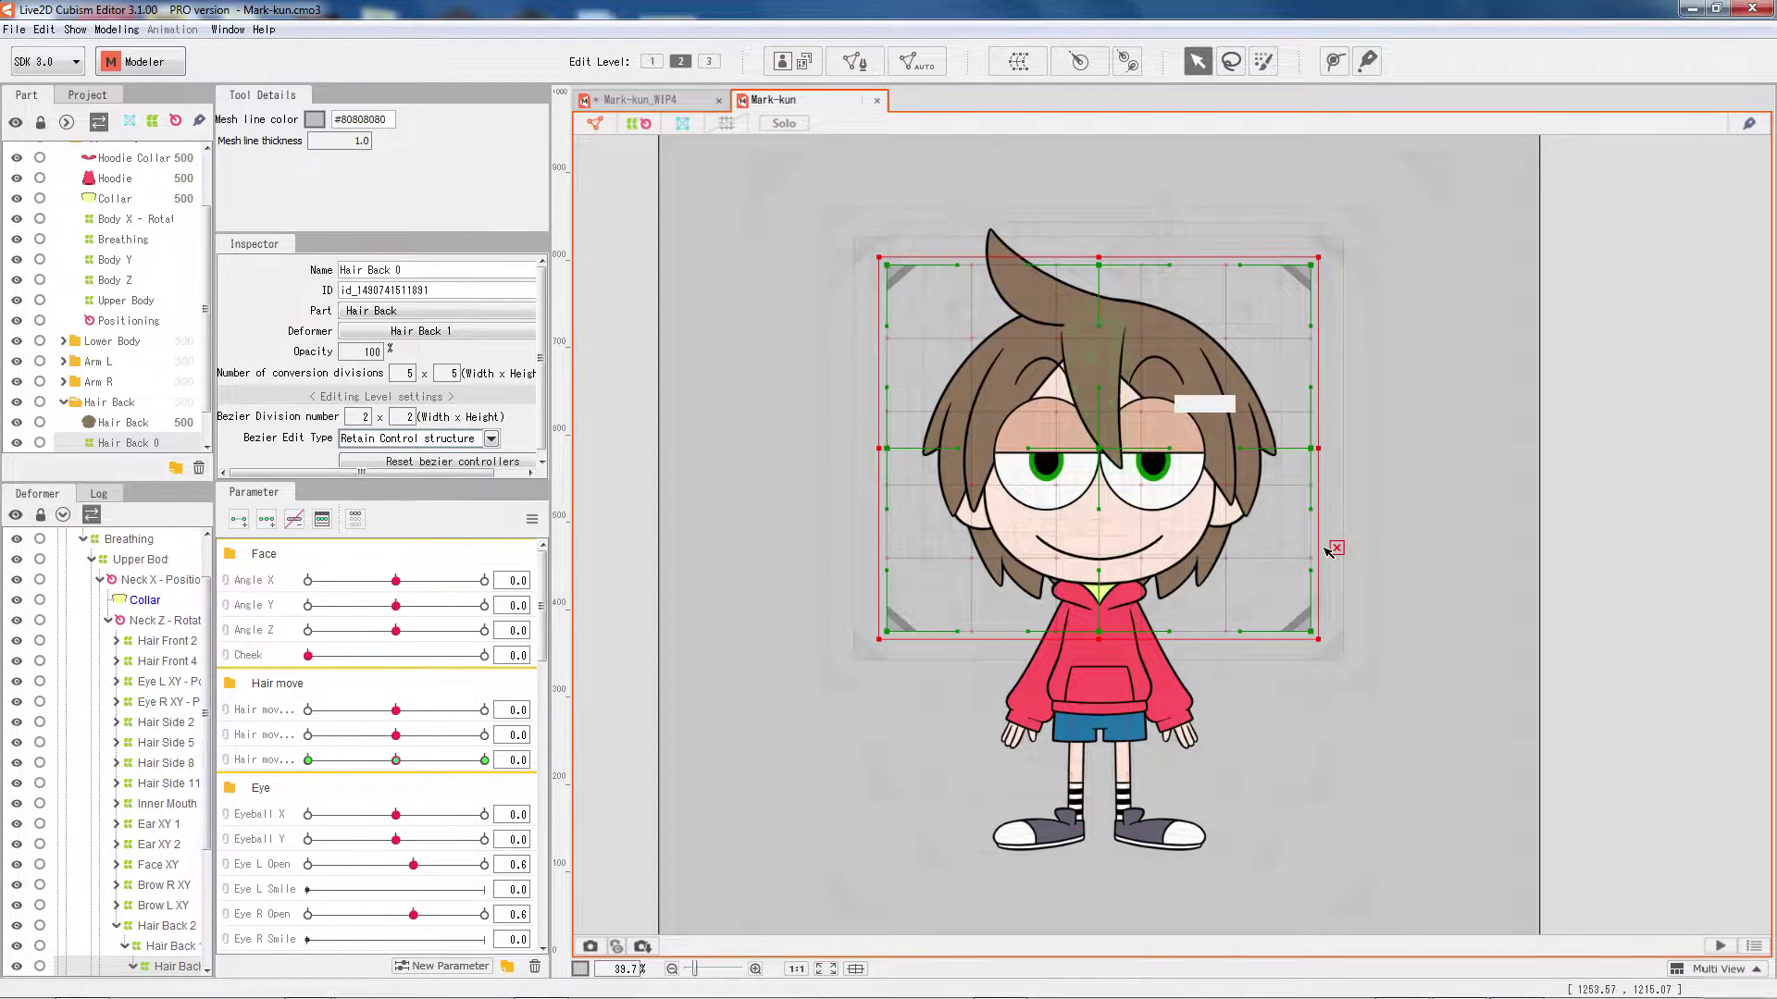
Try shifting the Hair Back 0 warp deformer and test the head tilt with the Angle Z parameter.
{"action": "left_click_drag", "start_coordinate": [1099, 449], "coordinate": [1064, 462]}
{"action": "key", "text": "ctrl+z"}
{"action": "left_click_drag", "start_coordinate": [394, 632], "coordinate": [435, 653]}
{"action": "scroll", "coordinate": [385, 722], "scroll_direction": "down", "scroll_amount": 3}
{"action": "left_click_drag", "start_coordinate": [402, 562], "coordinate": [407, 631]}
{"action": "scroll", "coordinate": [380, 694], "scroll_direction": "down", "scroll_amount": 4}
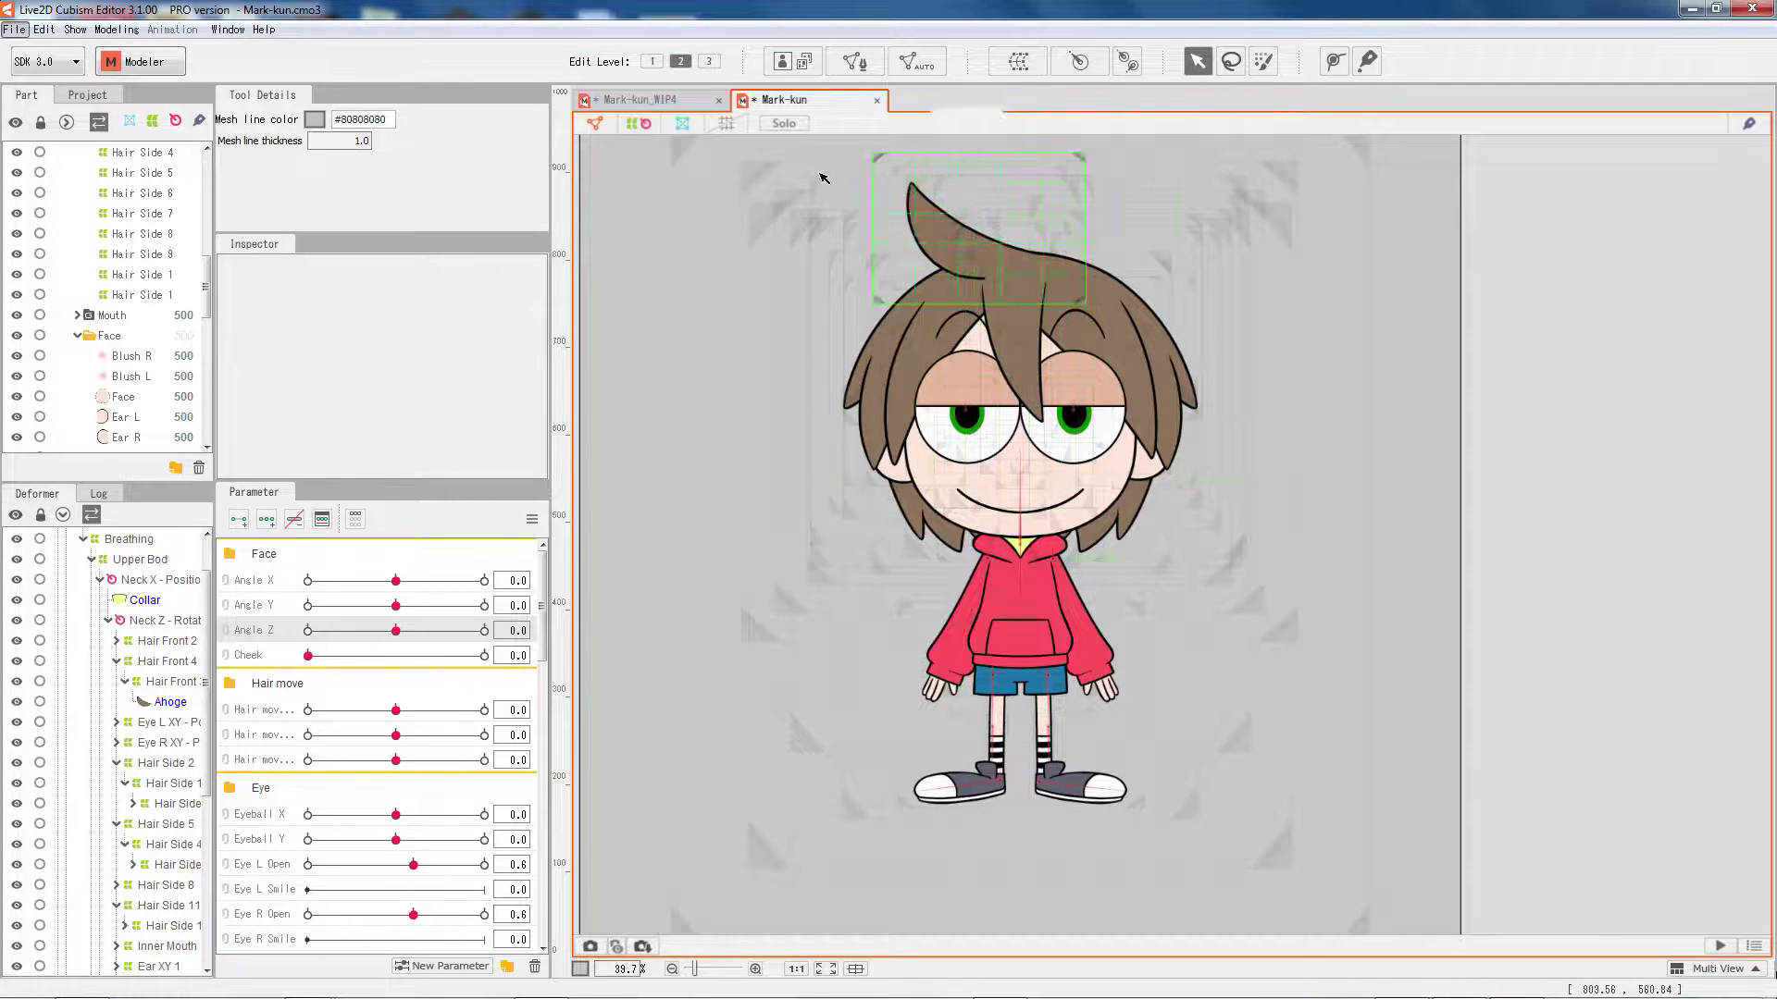
Try moving the Hair Side 11 warp deformer away from the head, undoing the moves and the Angle X test.
{"action": "left_click", "coordinate": [818, 225]}
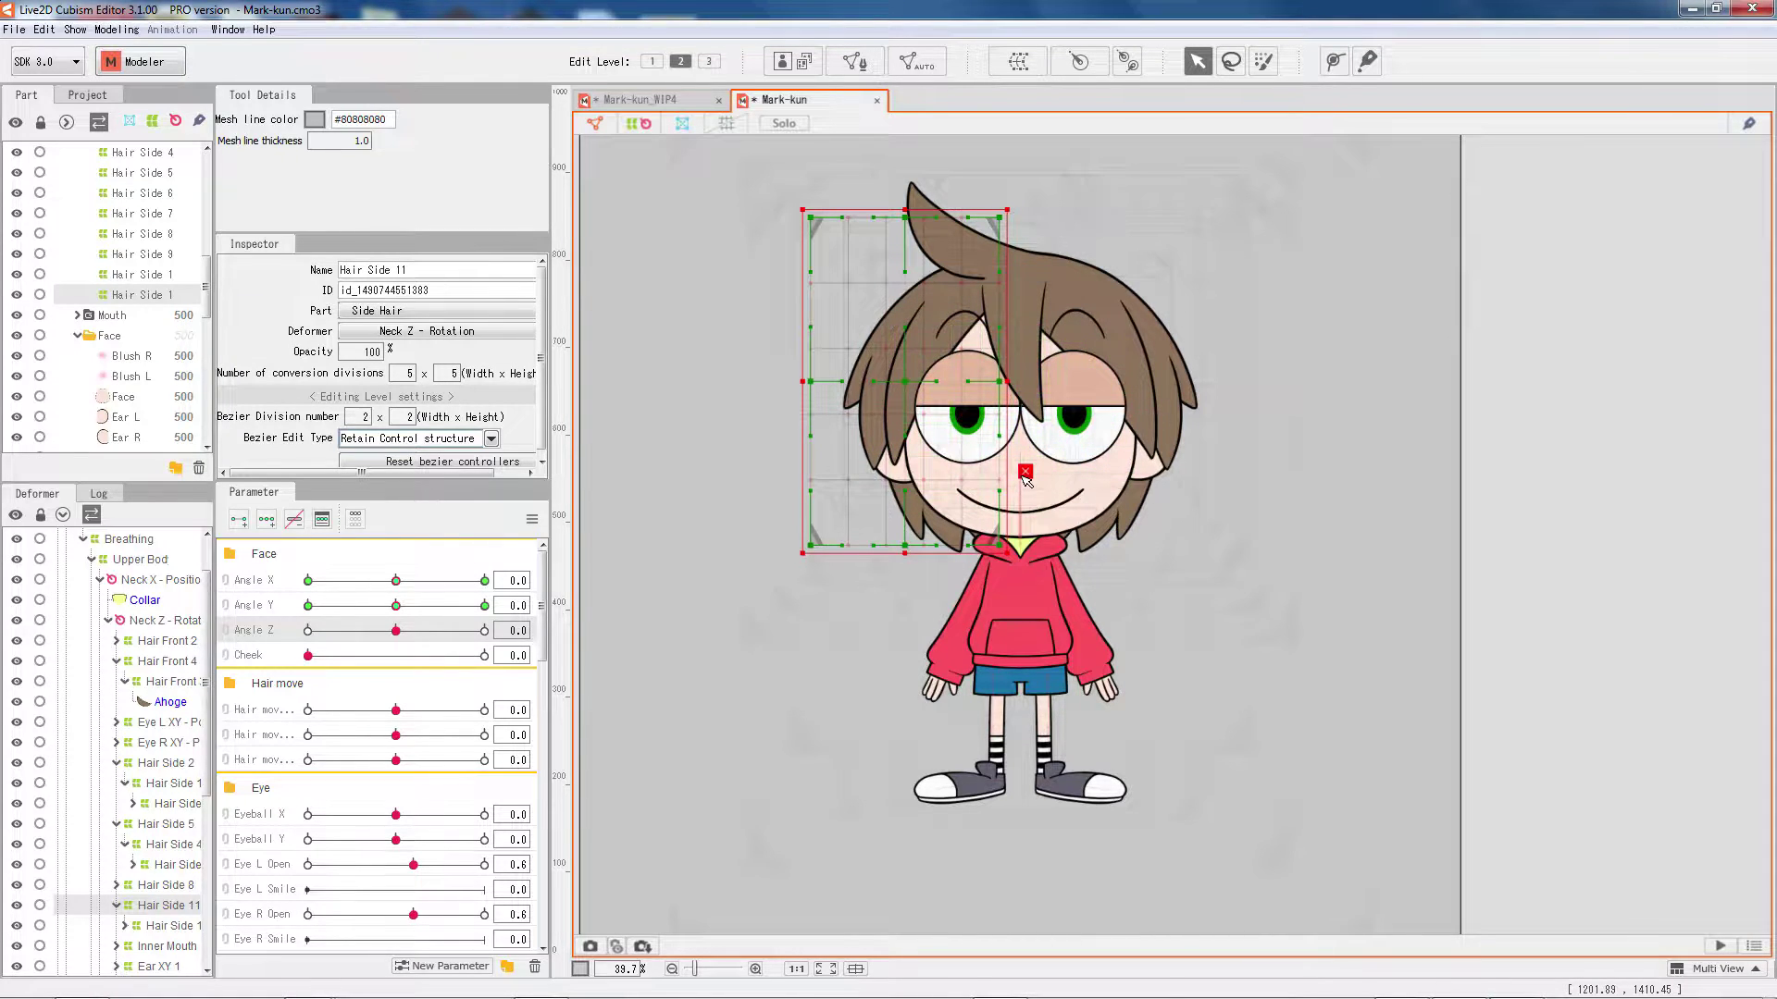
{"action": "left_click_drag", "start_coordinate": [909, 384], "coordinate": [764, 378]}
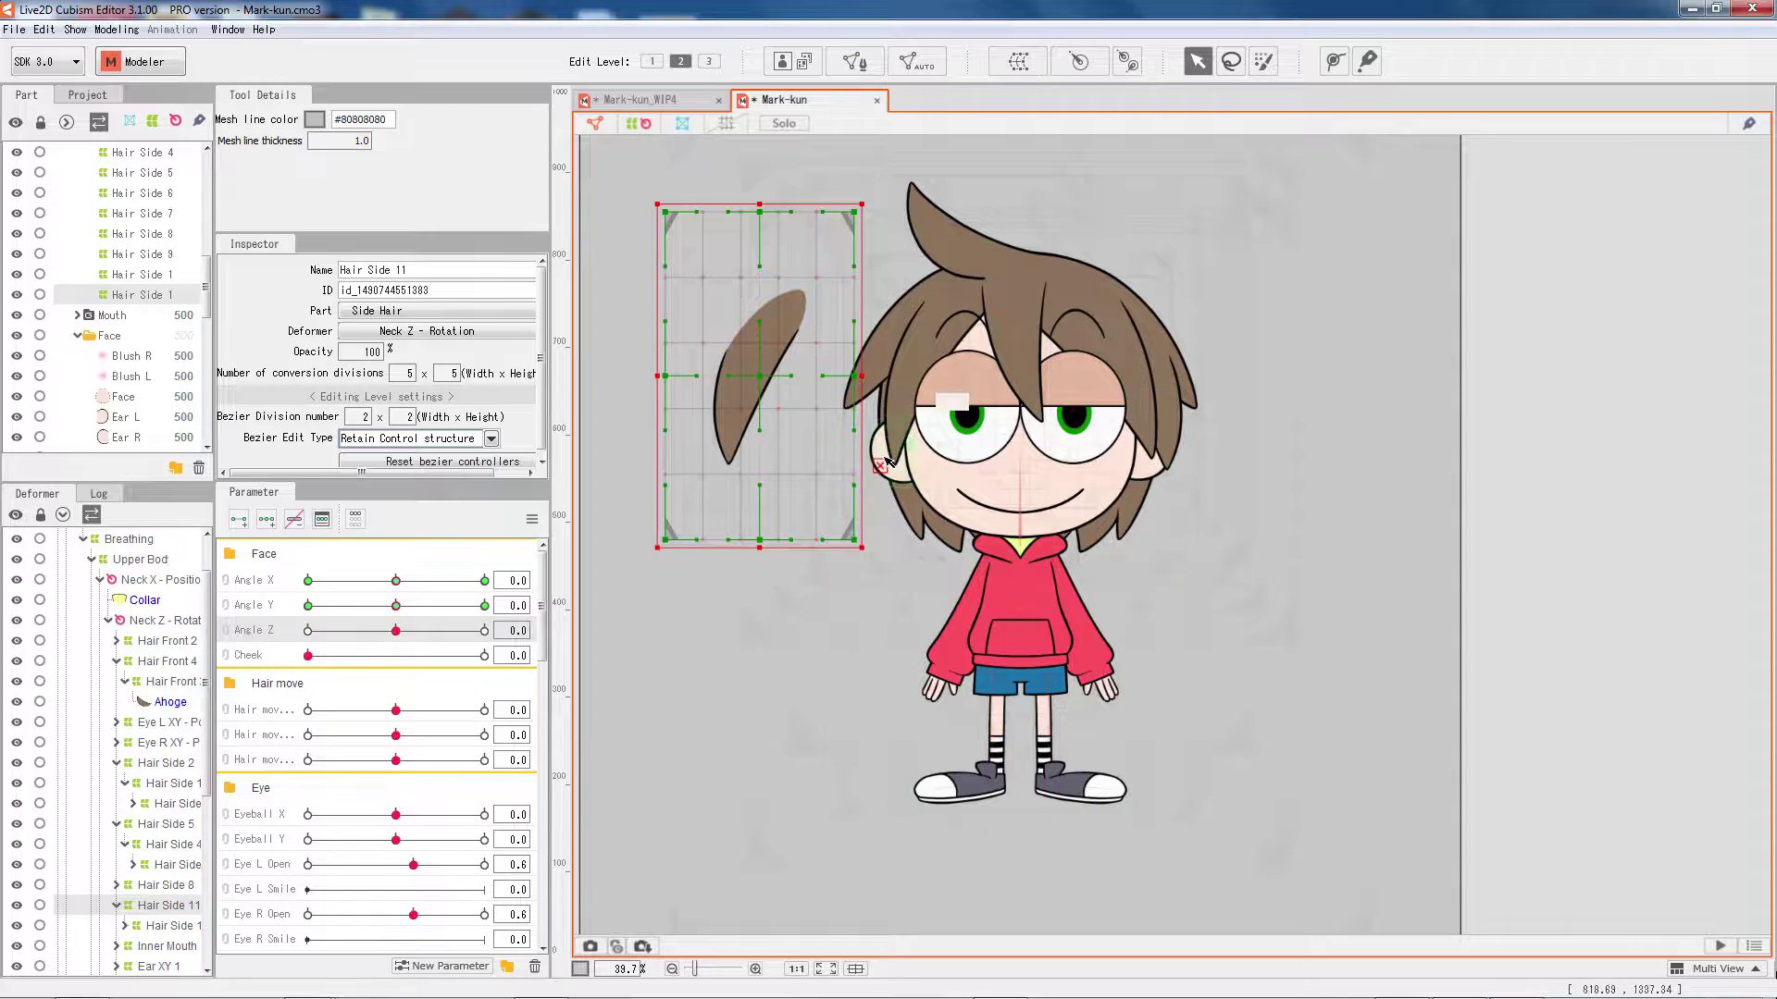
{"action": "left_click_drag", "start_coordinate": [764, 376], "coordinate": [726, 340]}
{"action": "key", "text": "ctrl+z"}
{"action": "key", "text": "ctrl+z"}
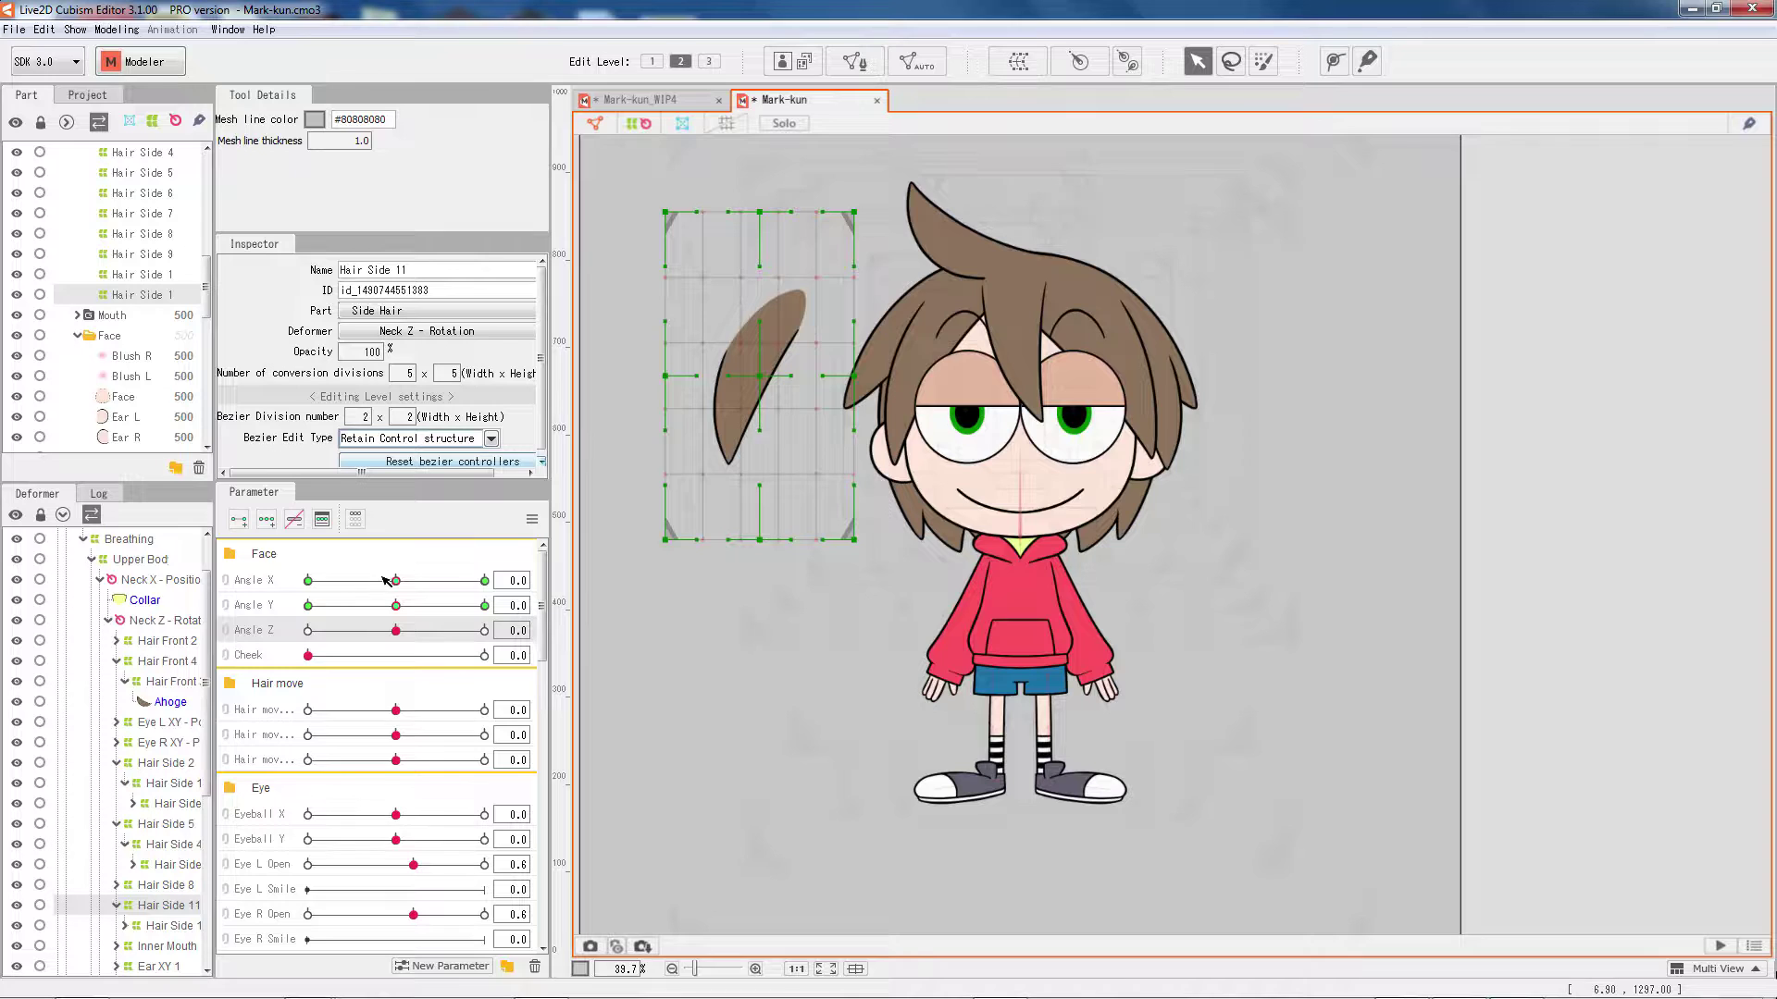
{"action": "mouse_move", "coordinate": [392, 580]}
{"action": "left_mouse_down"}
{"action": "mouse_move", "coordinate": [286, 579]}
{"action": "mouse_move", "coordinate": [452, 575]}
{"action": "mouse_move", "coordinate": [284, 579]}
{"action": "mouse_move", "coordinate": [481, 582]}
{"action": "mouse_move", "coordinate": [362, 576]}
{"action": "left_mouse_up"}
{"action": "key", "text": "ctrl+r"}
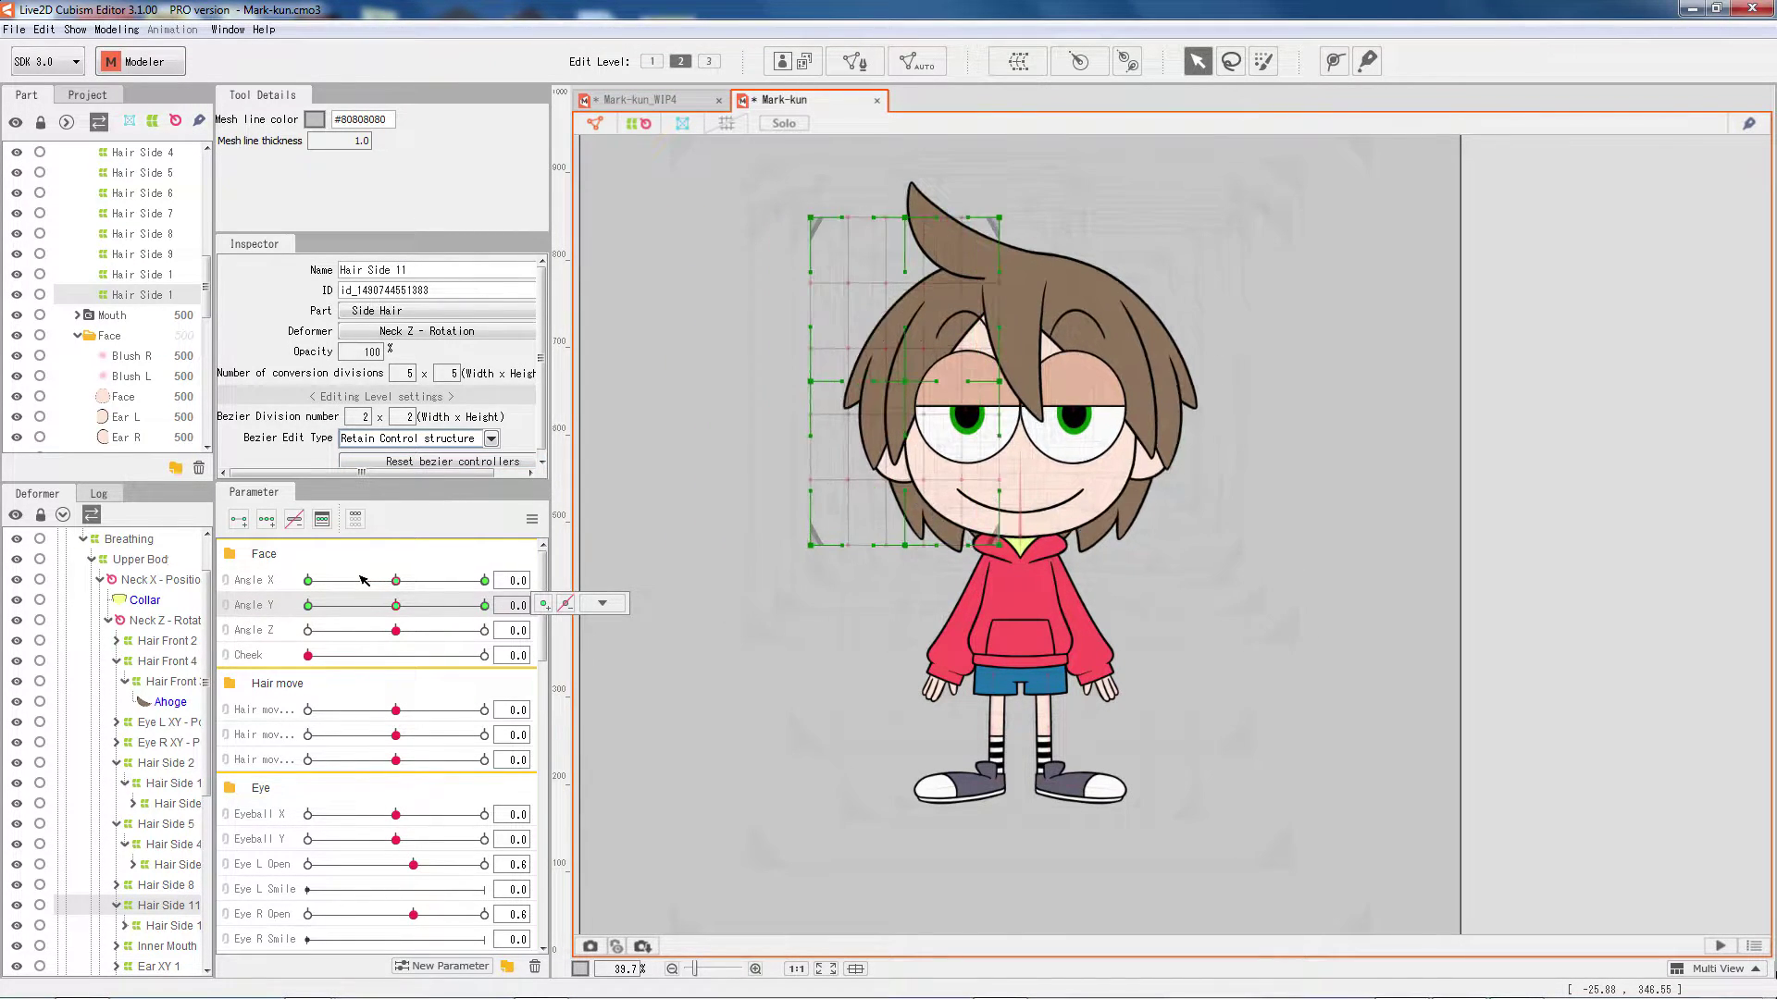
{"action": "key", "text": "ctrl+z"}
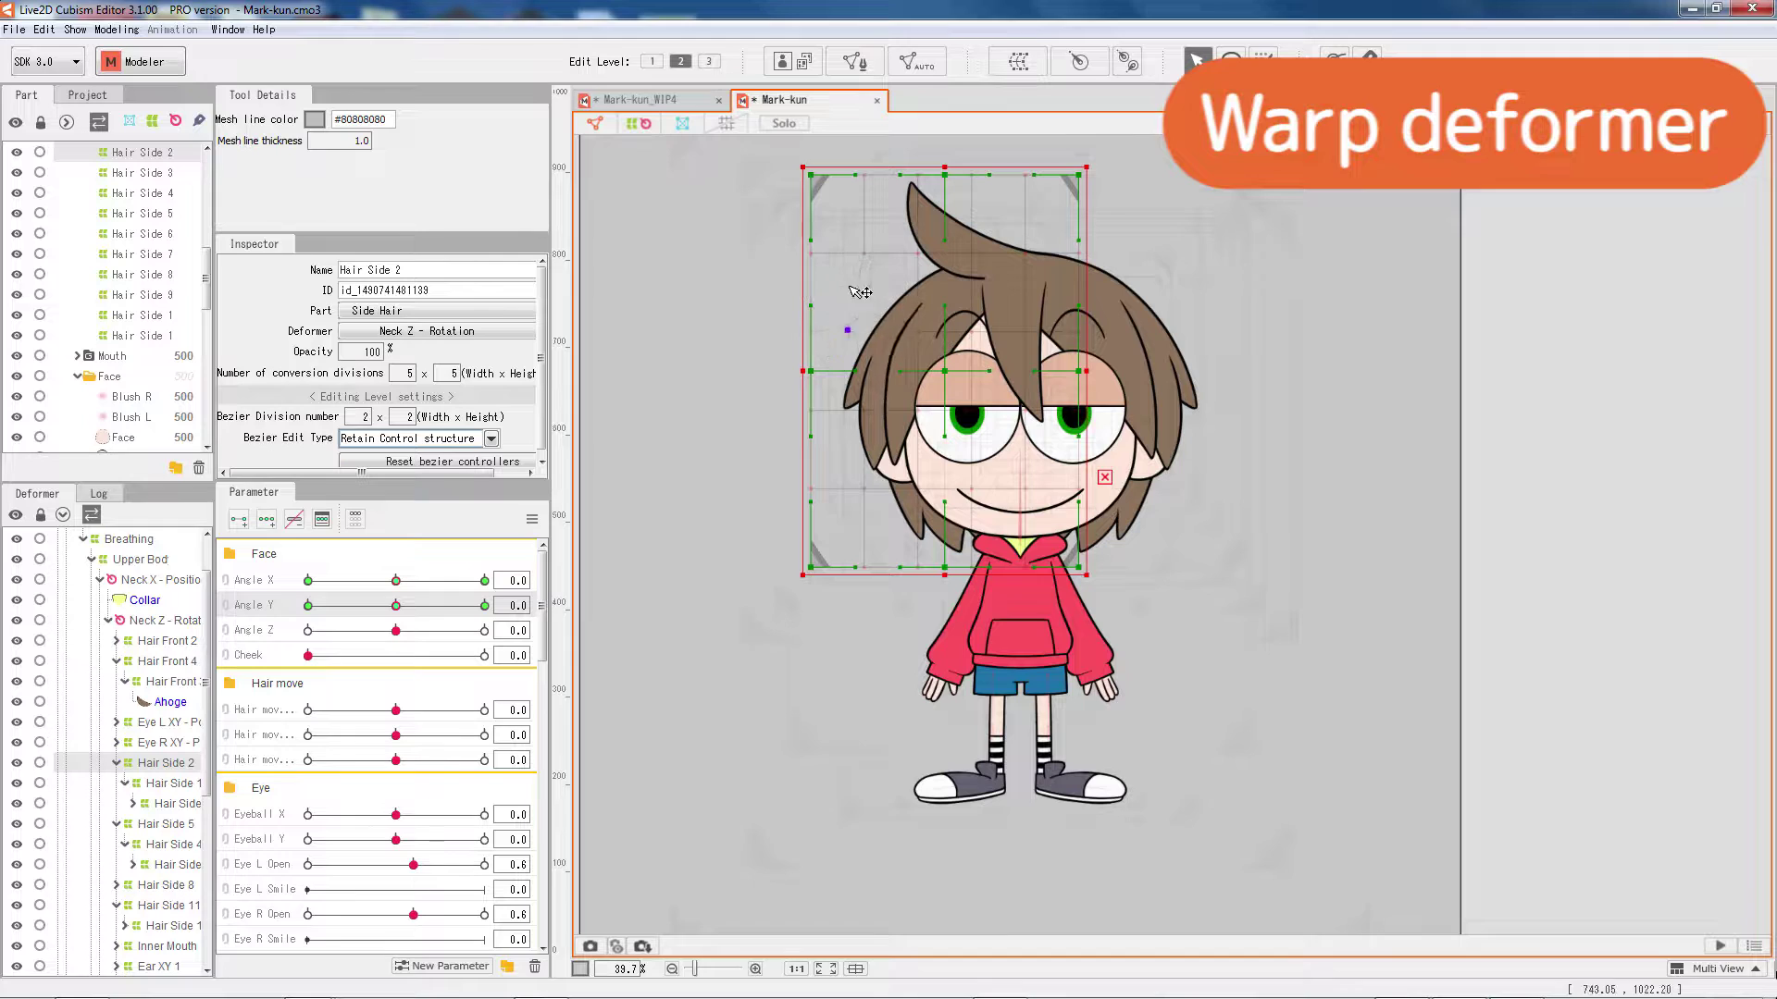
Try the Neck X - Position deformer, and tilt the head freehand in both directions with Neck Z - Rotation.
{"action": "left_click", "coordinate": [1024, 550]}
{"action": "mouse_move", "coordinate": [983, 504]}
{"action": "left_mouse_down"}
{"action": "mouse_move", "coordinate": [1019, 497]}
{"action": "mouse_move", "coordinate": [987, 499]}
{"action": "left_mouse_up"}
{"action": "key", "text": "ctrl+z"}
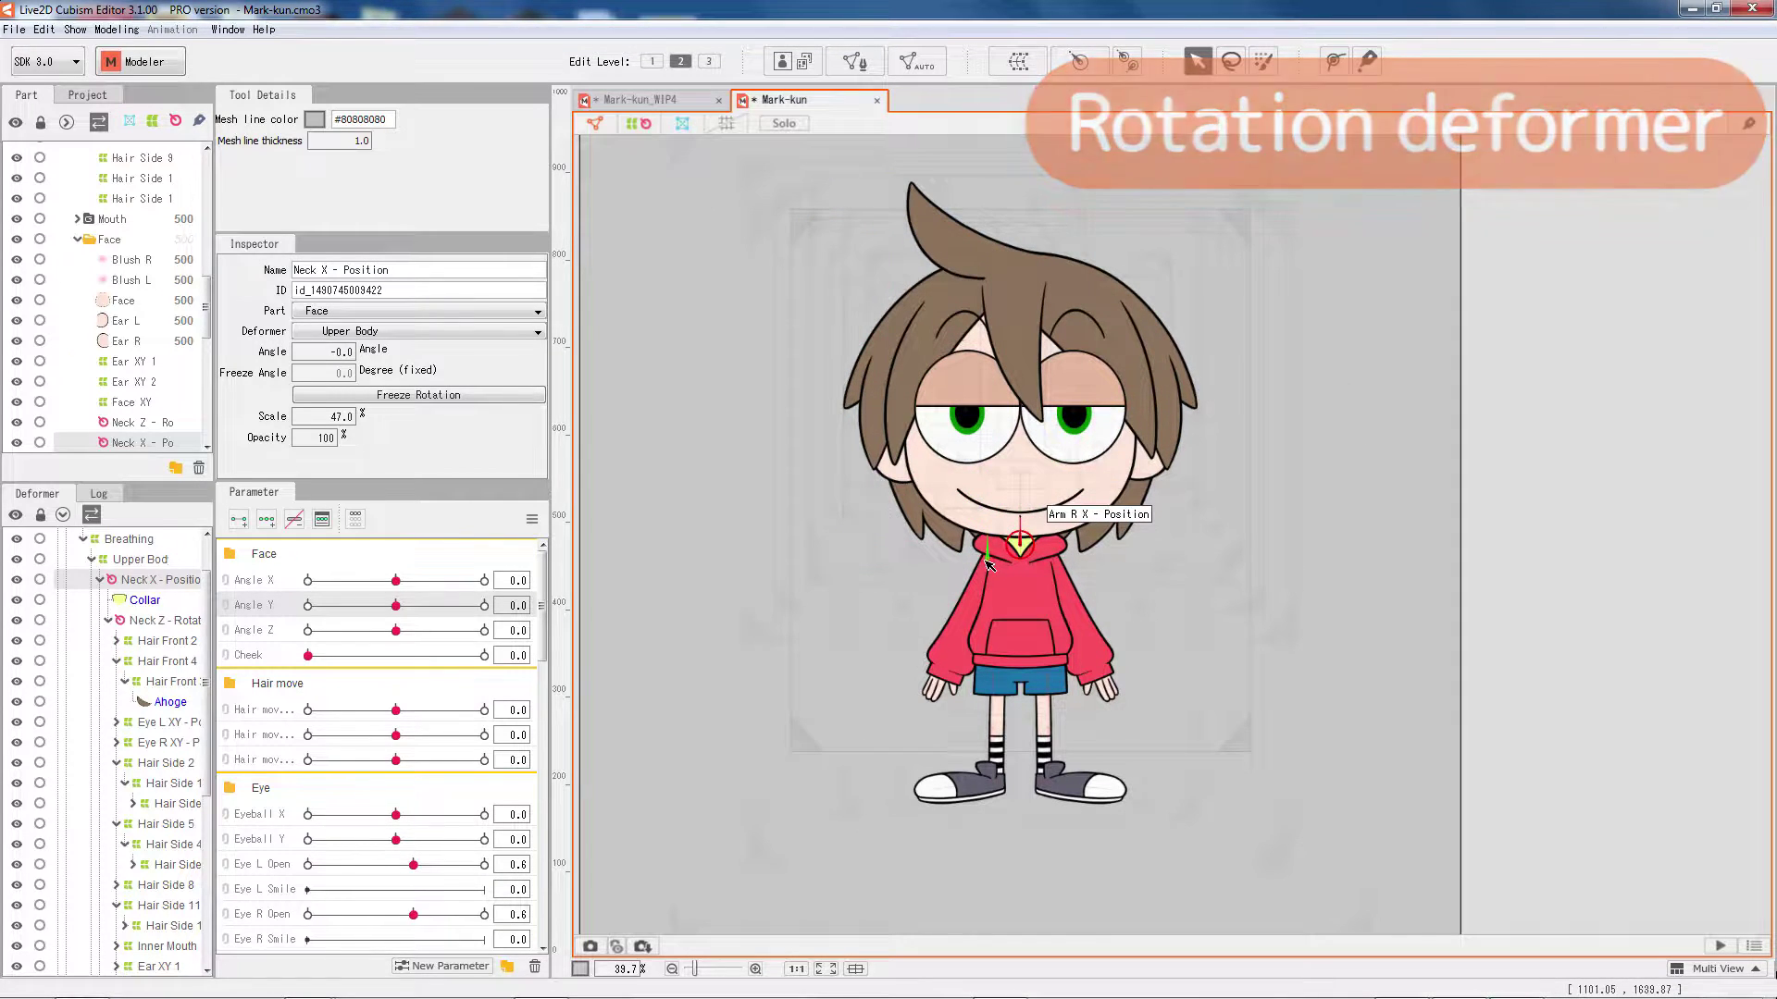
{"action": "left_click", "coordinate": [988, 560]}
{"action": "left_click_drag", "start_coordinate": [1010, 545], "coordinate": [992, 528]}
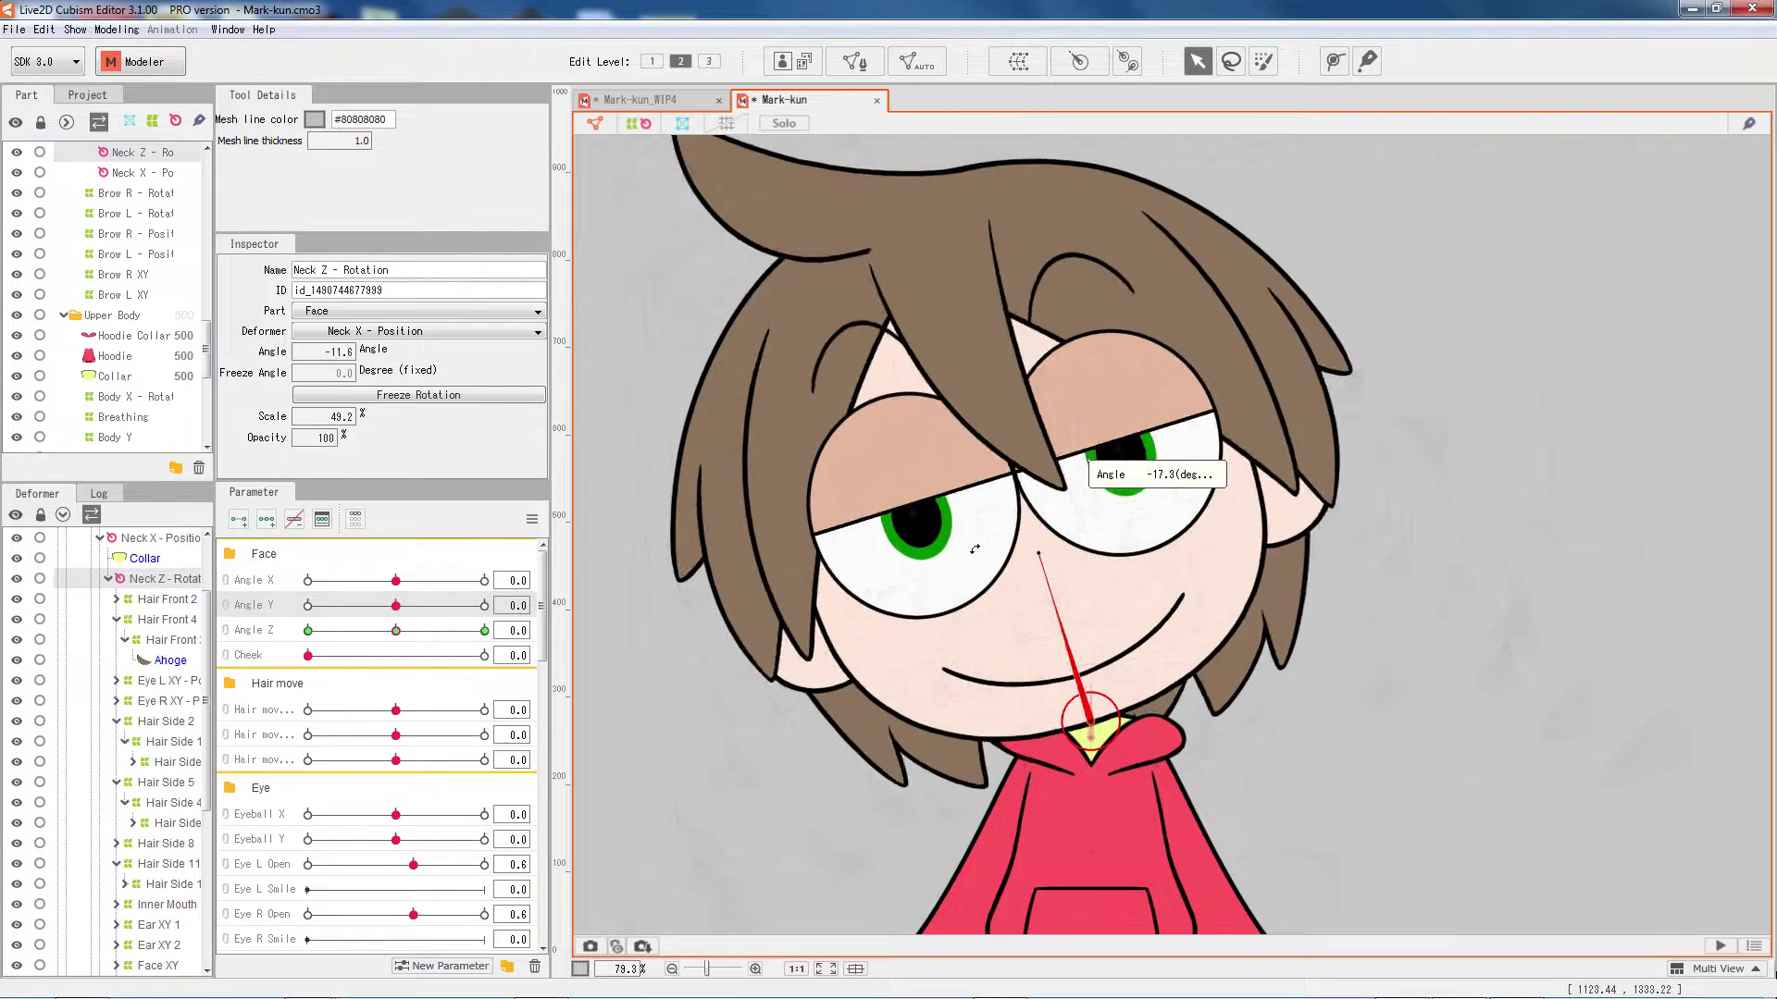
{"action": "mouse_move", "coordinate": [1080, 496]}
{"action": "left_mouse_down"}
{"action": "mouse_move", "coordinate": [1064, 476]}
{"action": "mouse_move", "coordinate": [1110, 481]}
{"action": "left_mouse_up"}
Try angles of 15 and 30 degrees on the Neck Z - Rotation deformer and undo the last change.
{"action": "double_click", "coordinate": [340, 351]}
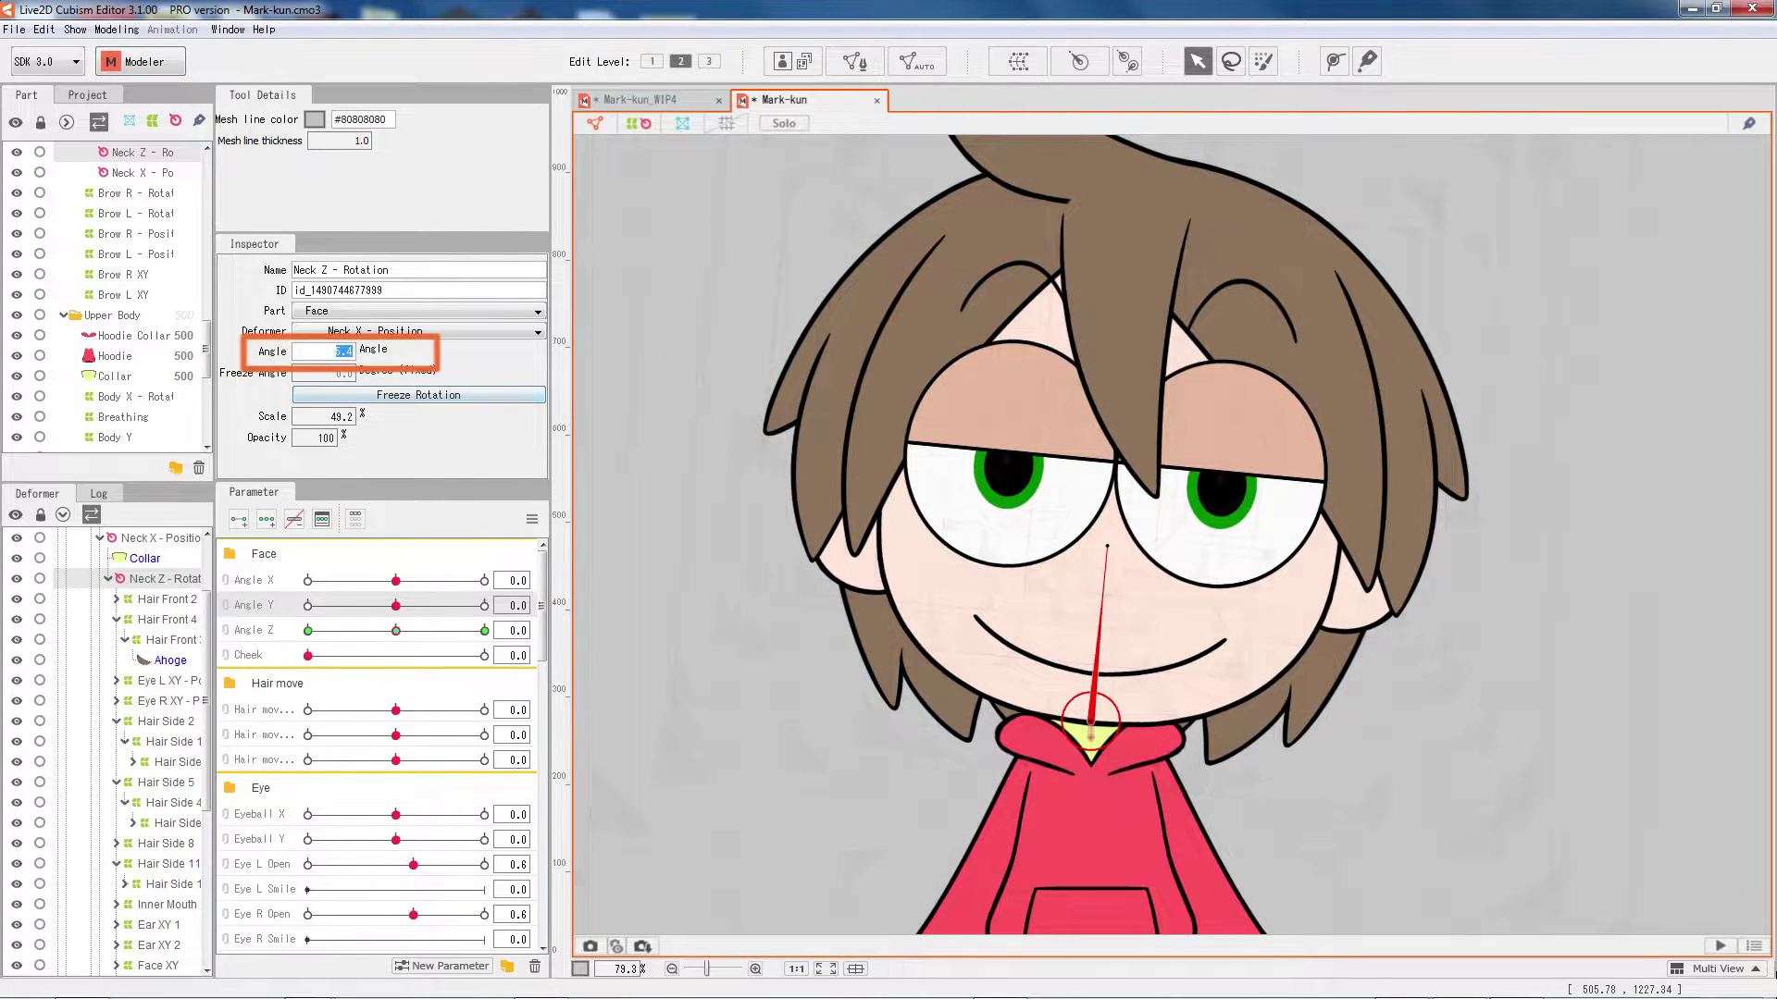
{"action": "key", "text": "Return"}
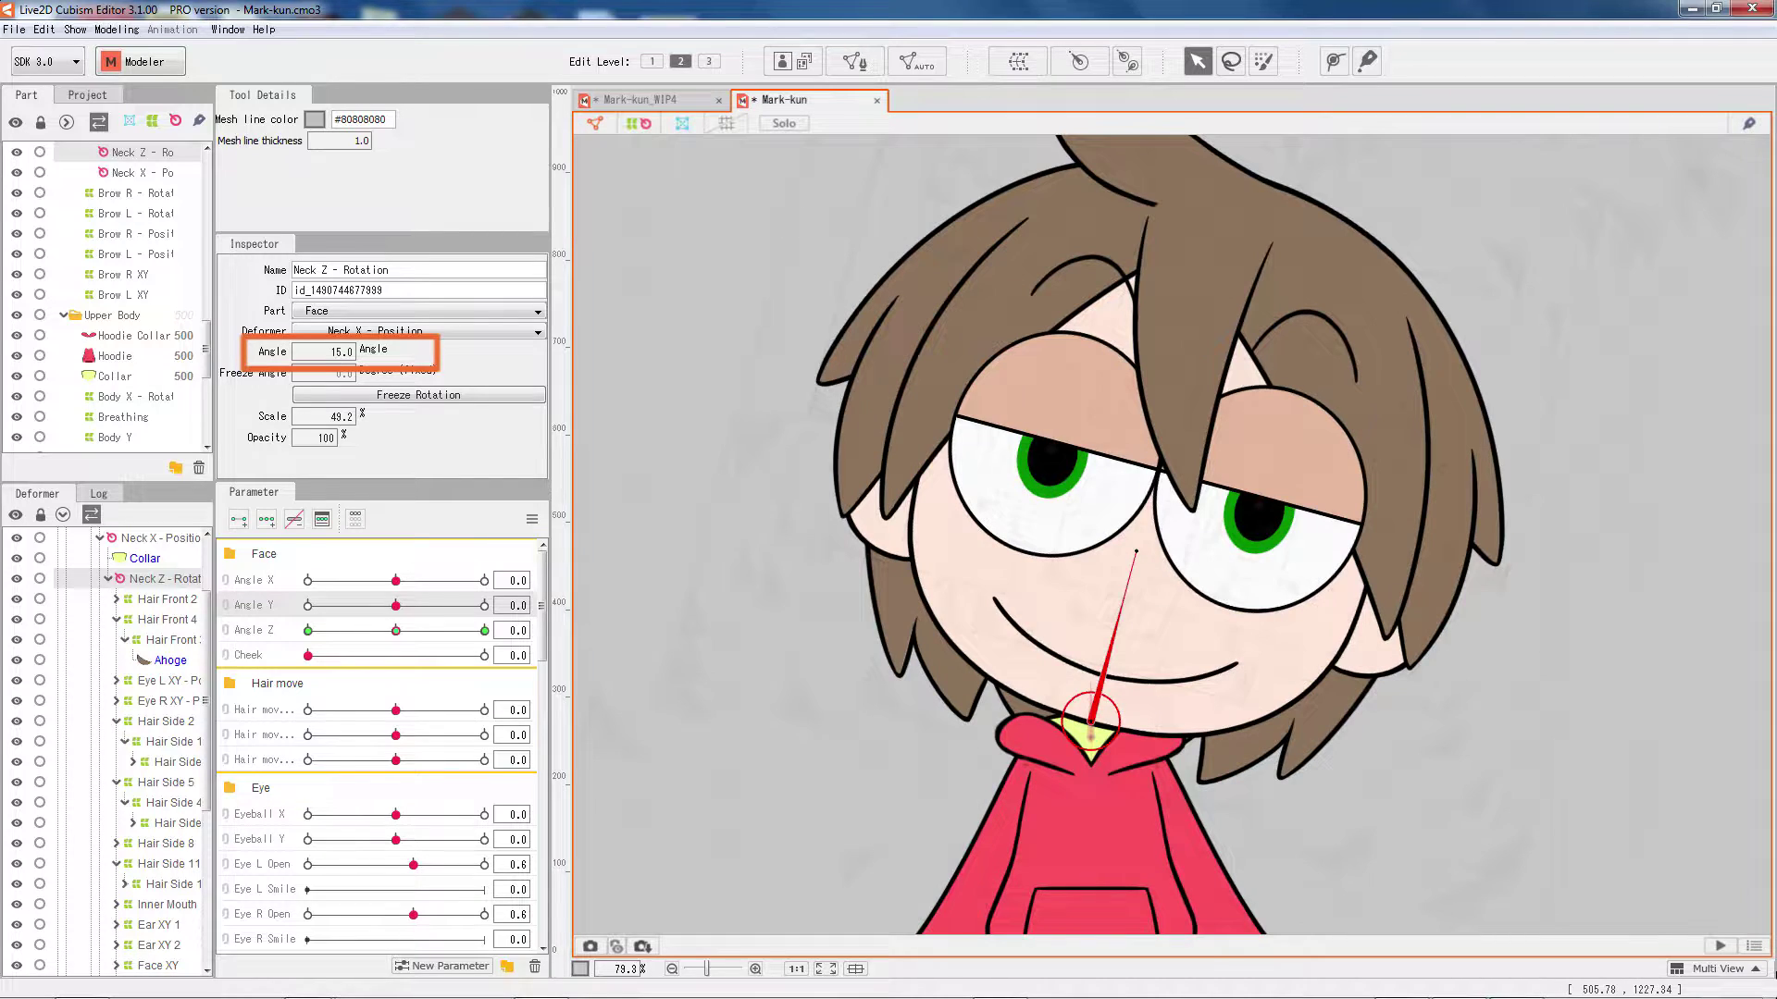
{"action": "left_click", "coordinate": [341, 352]}
{"action": "type", "text": "30"}
{"action": "key", "text": "Return"}
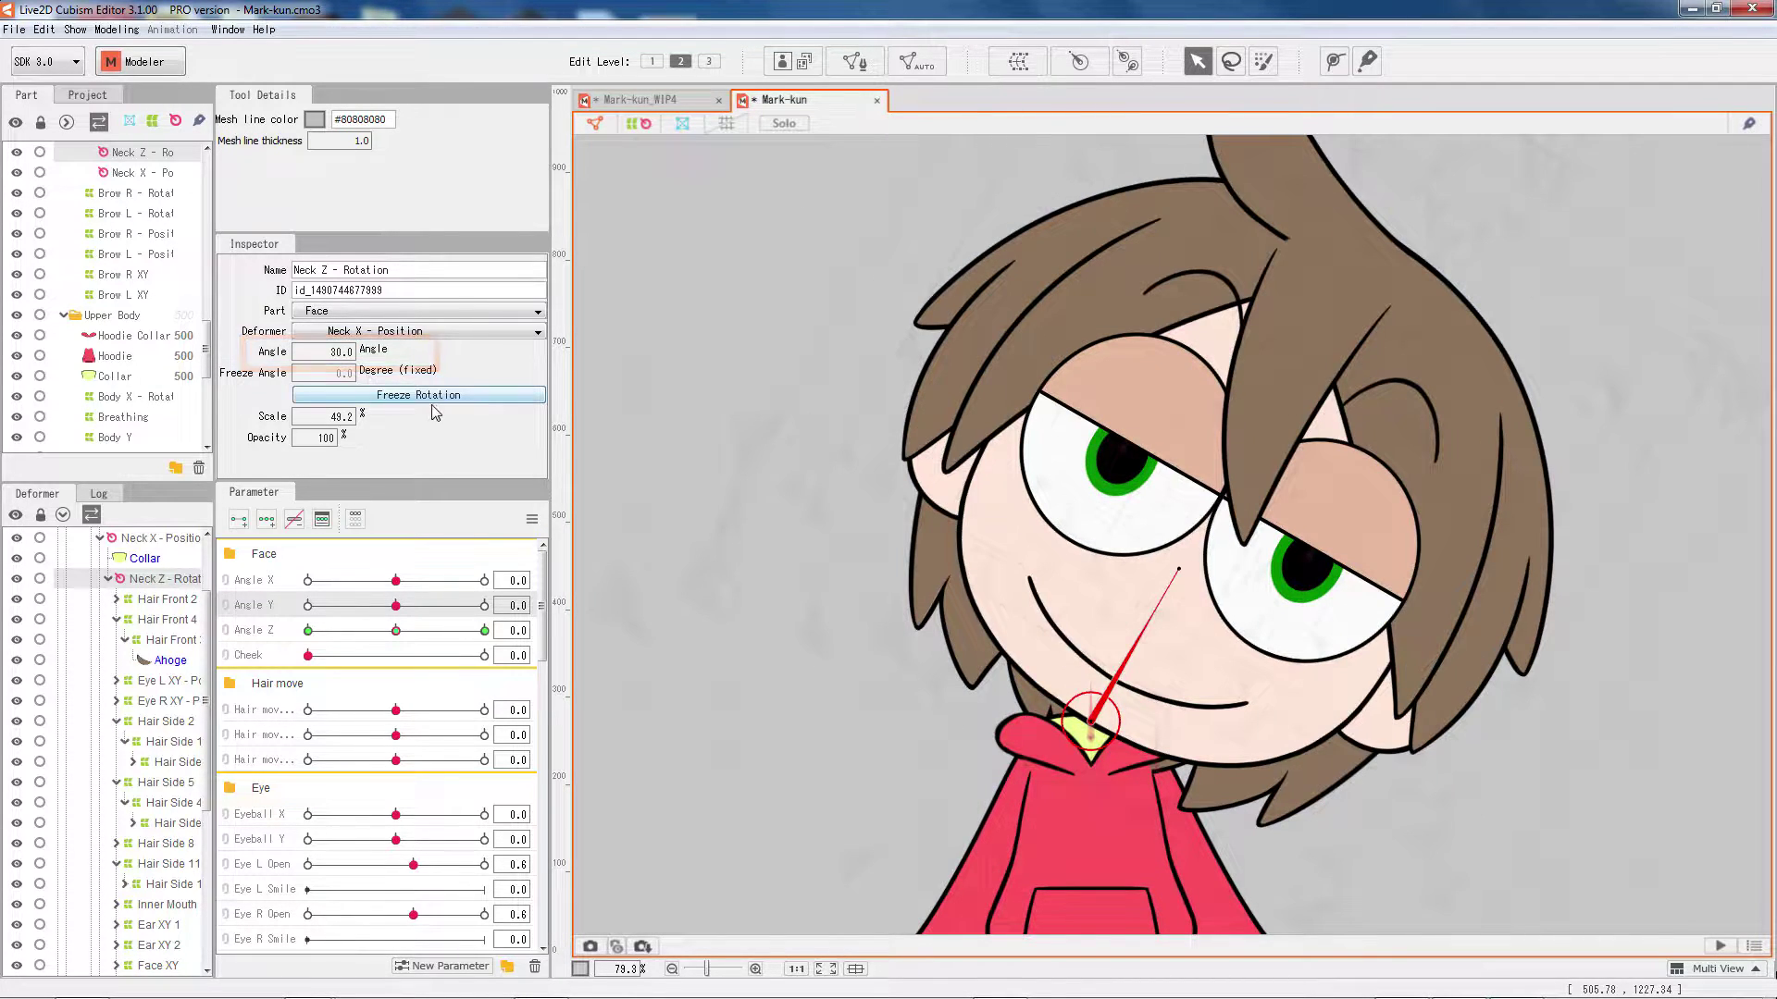
{"action": "key", "text": "ctrl+z"}
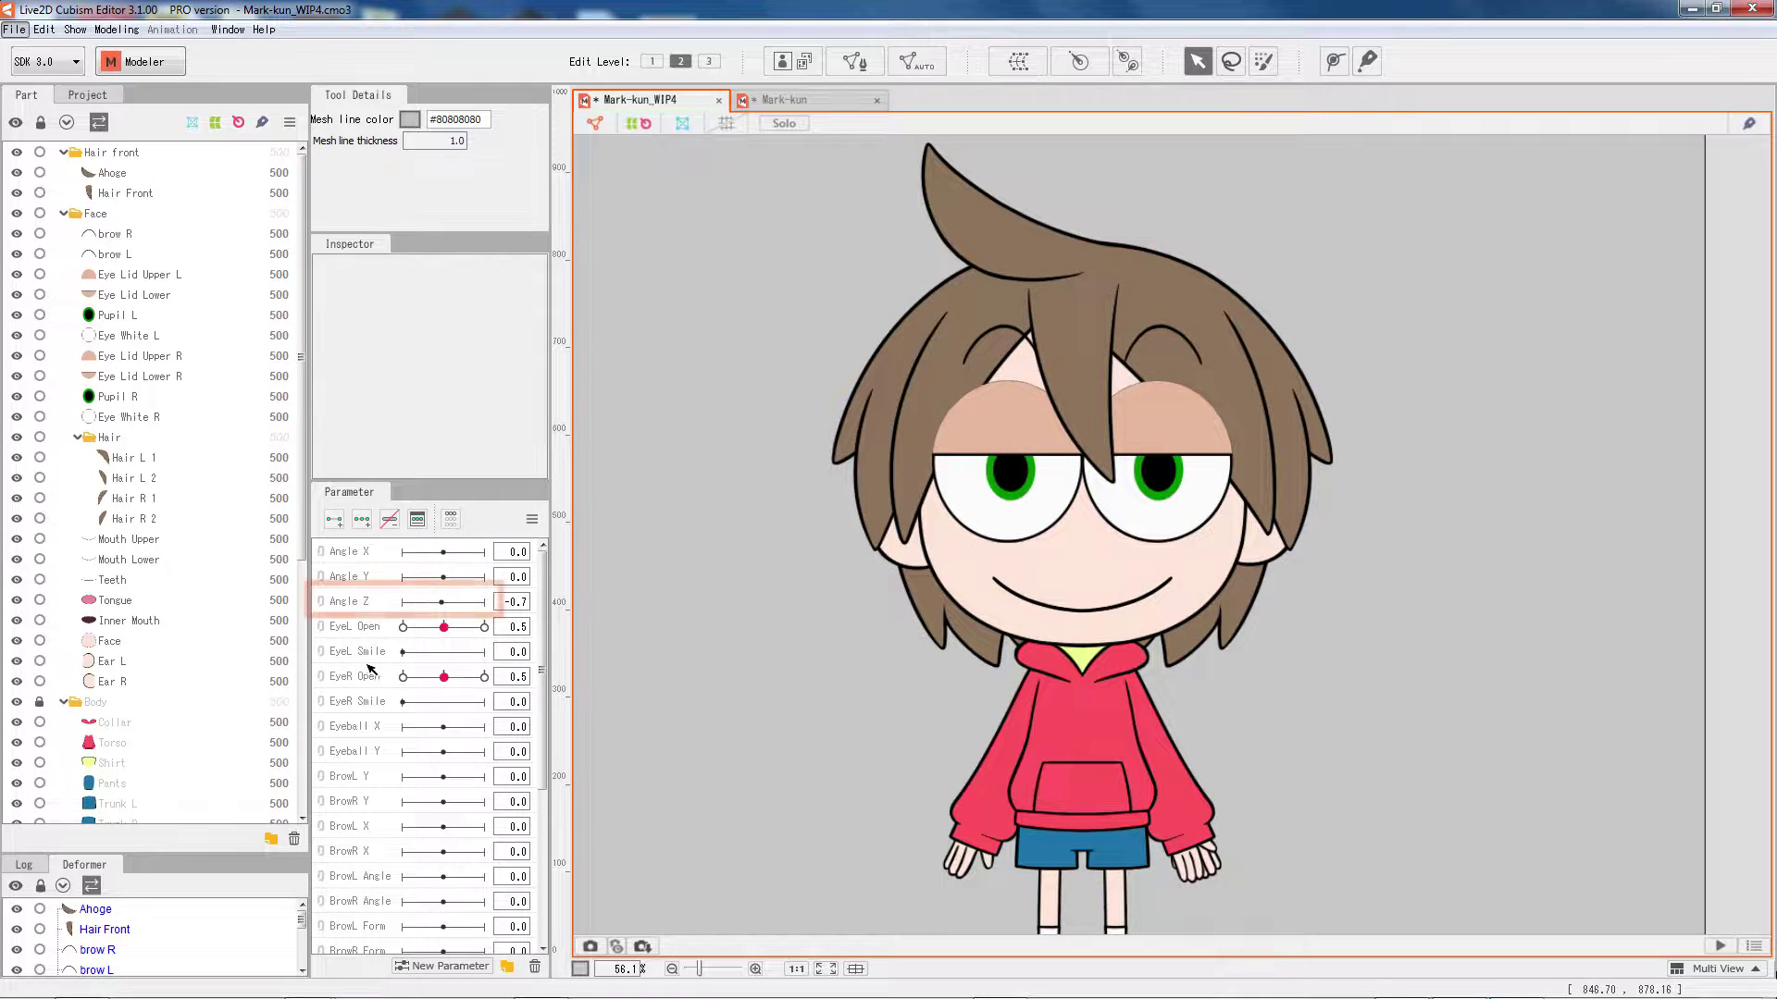
In the Mark-kun_WIP4 model, lock every part except the Hair front and Face folders.
{"action": "left_click", "coordinate": [433, 605]}
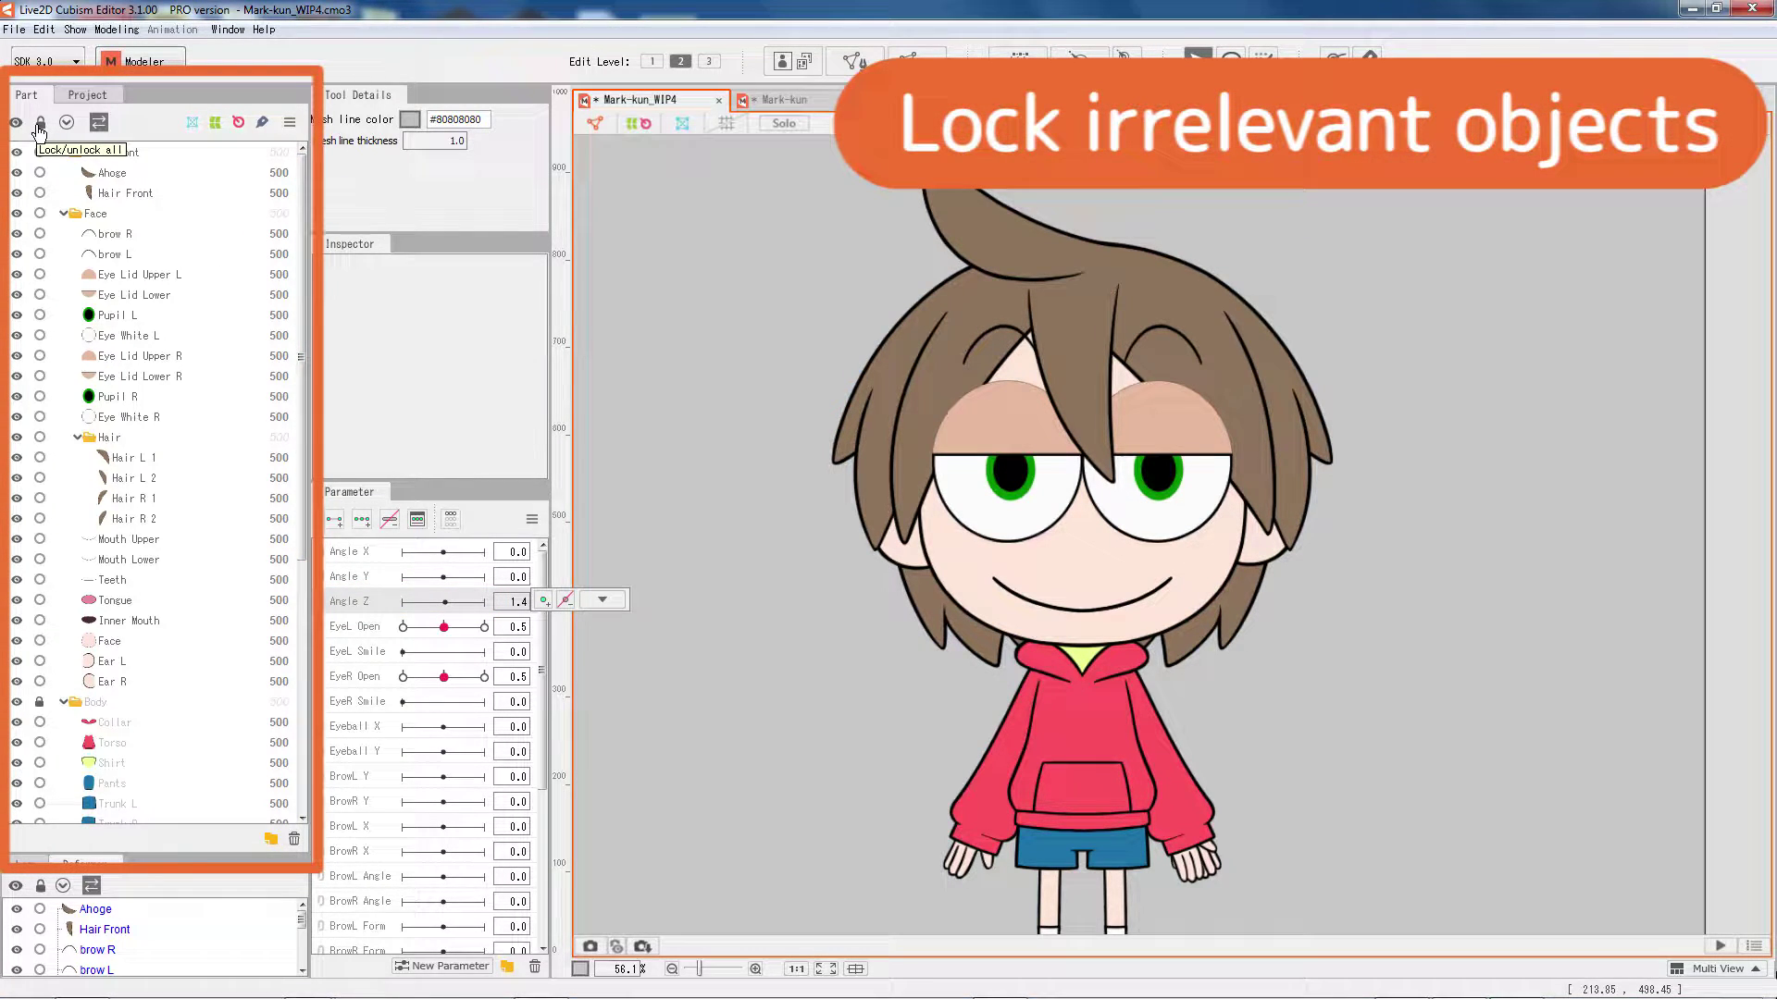
{"action": "left_click", "coordinate": [40, 130]}
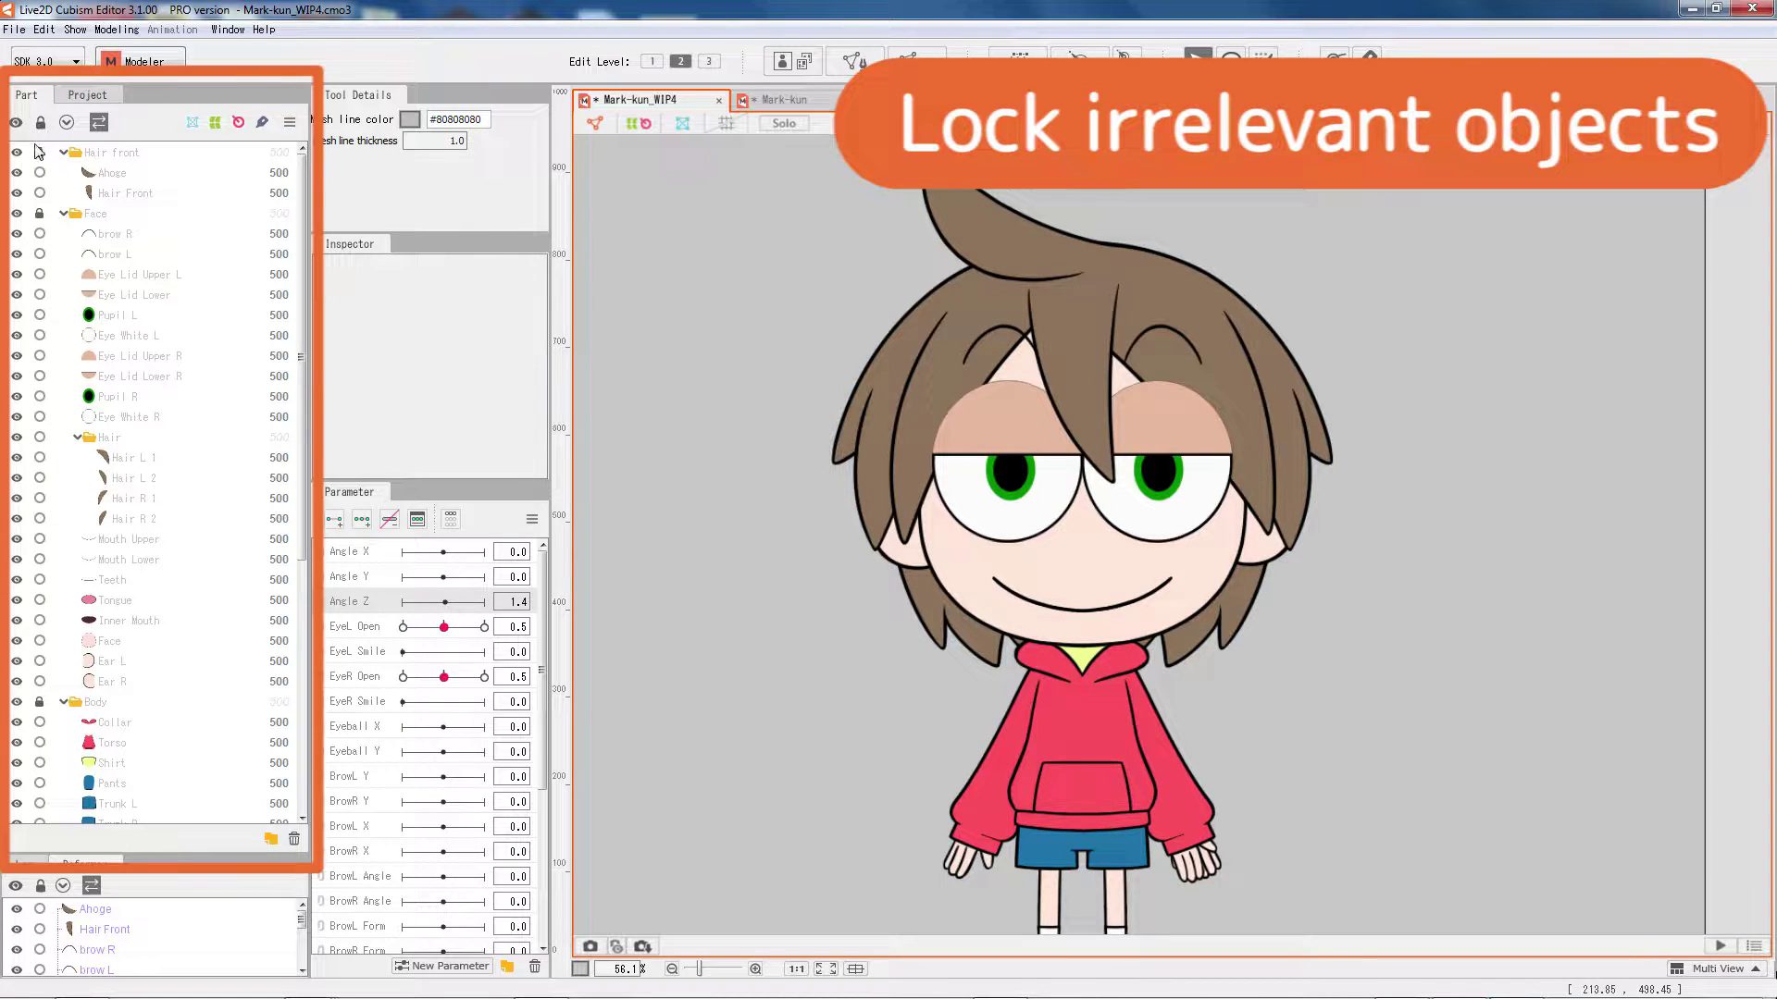
{"action": "left_click", "coordinate": [40, 152]}
{"action": "left_click", "coordinate": [40, 213]}
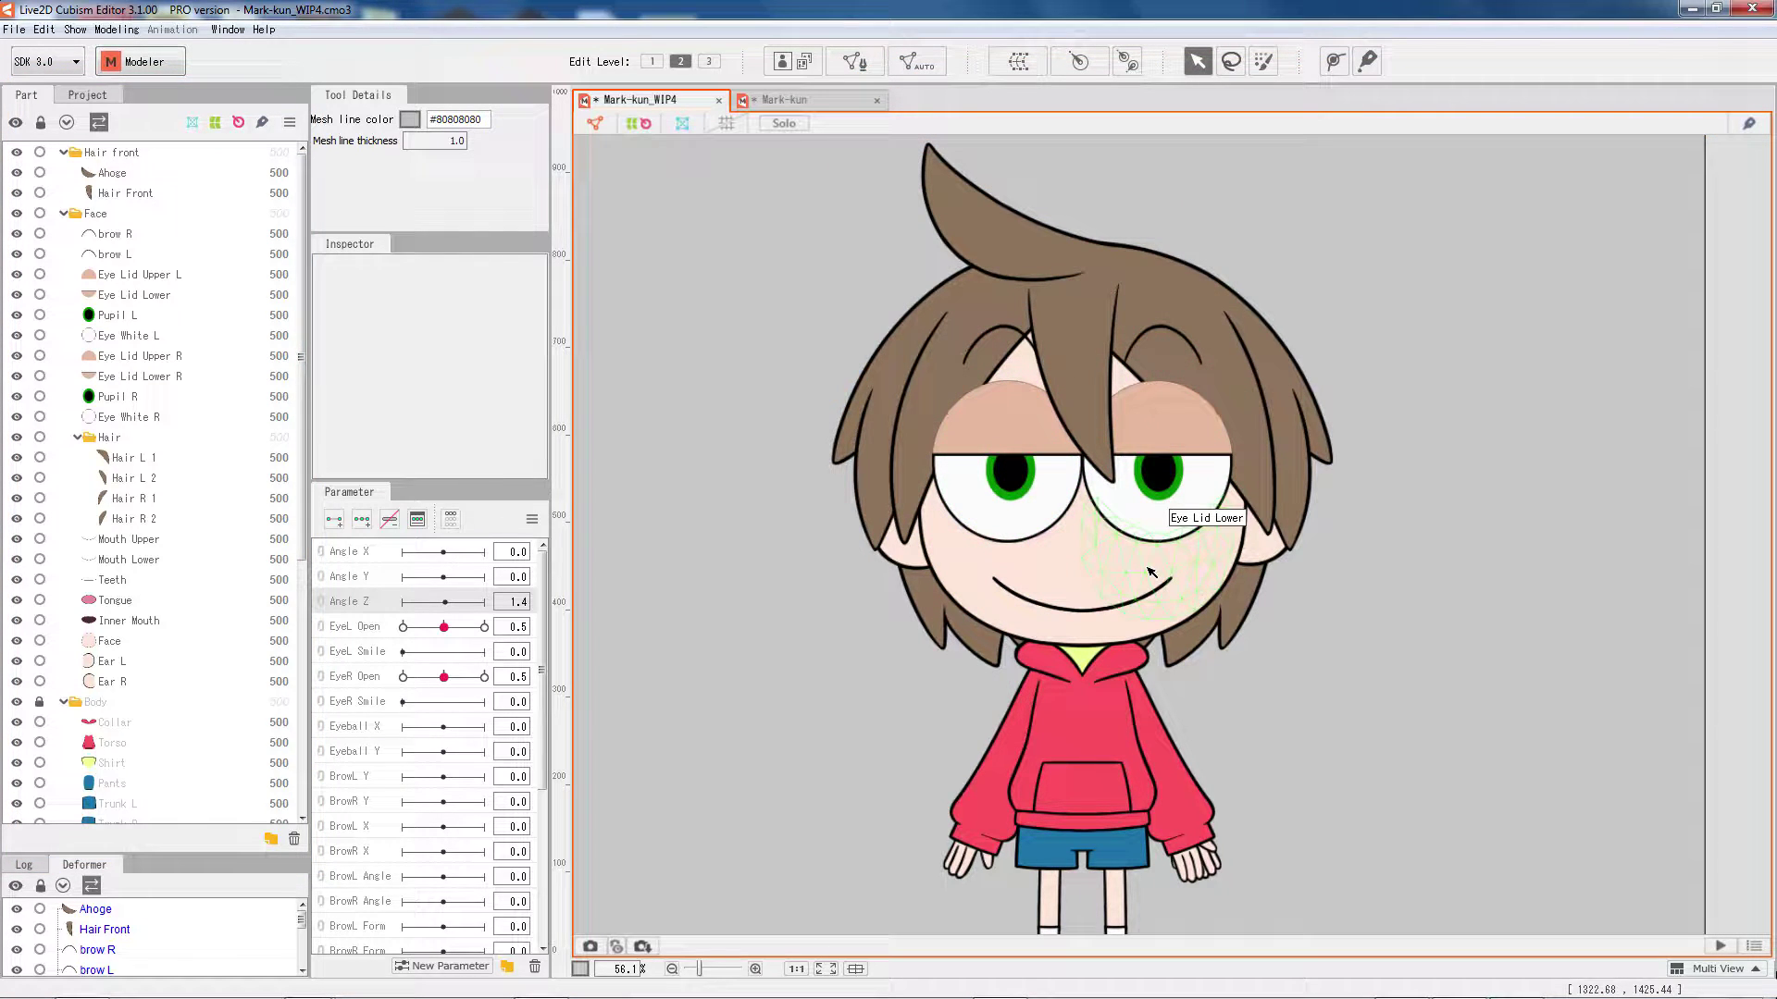
Create a rotation deformer named Face Rotation in the Face part as parent of all unlocked head objects.
{"action": "key", "text": "ctrl+a"}
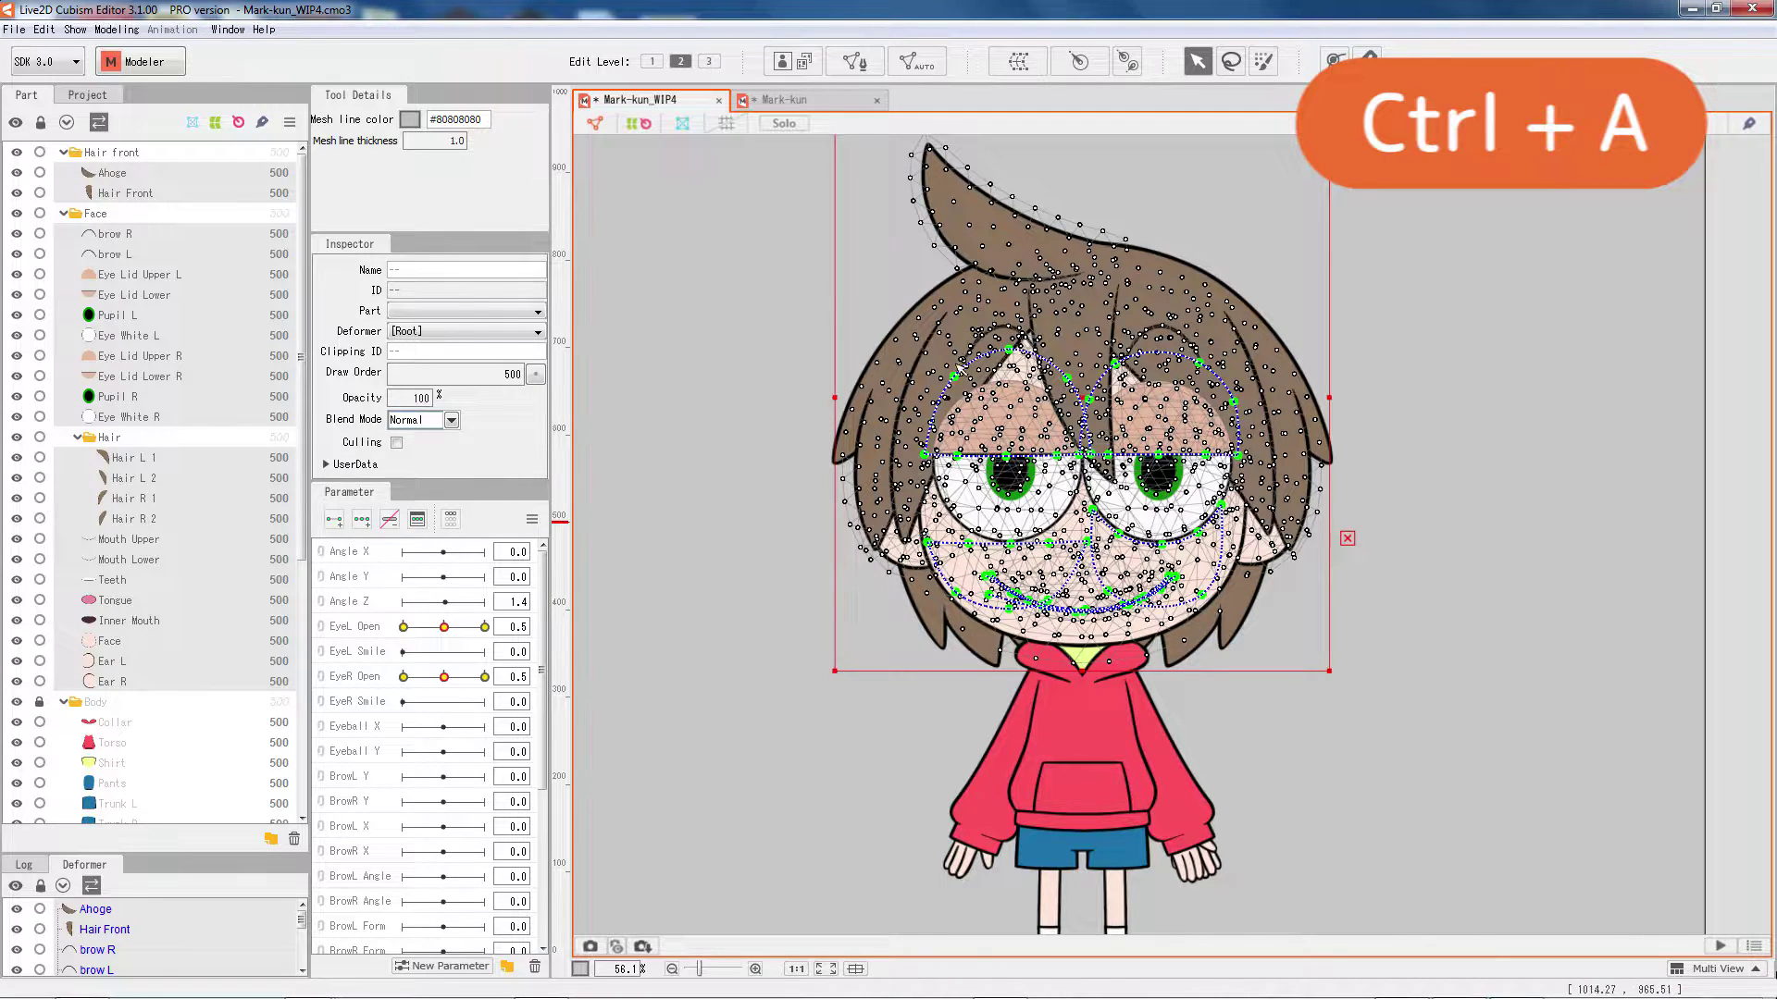
{"action": "left_click", "coordinate": [1075, 63]}
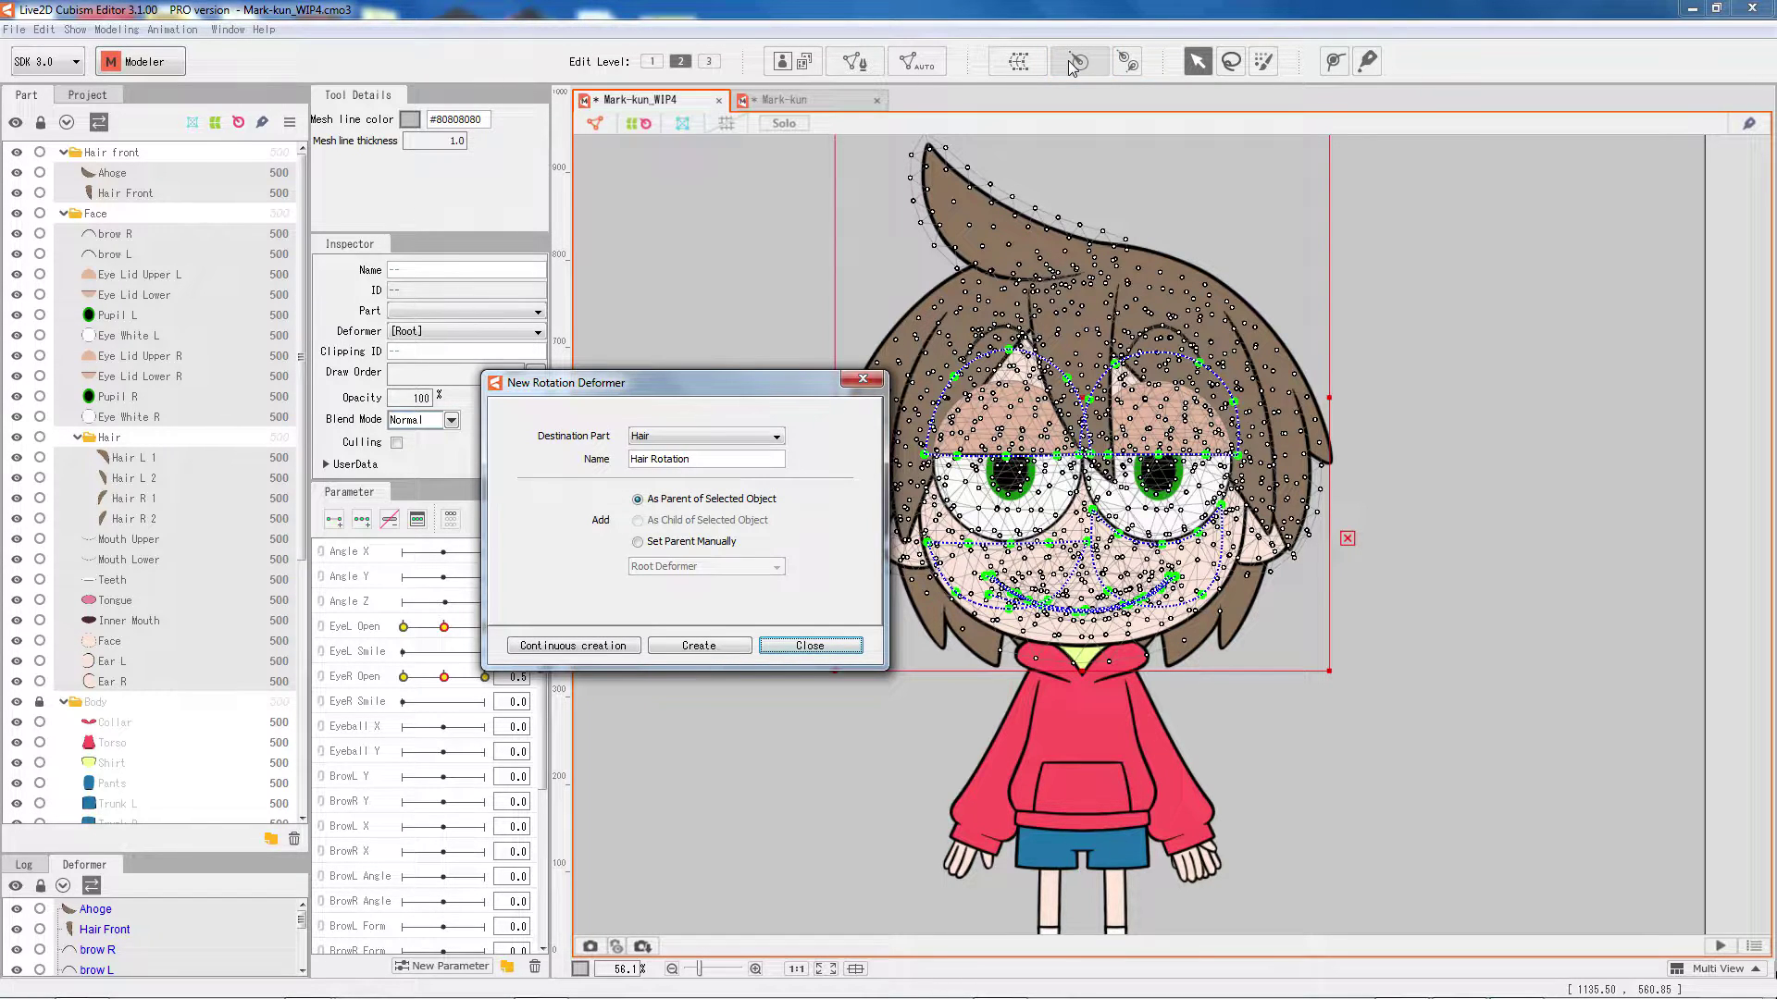
{"action": "left_click", "coordinate": [683, 437]}
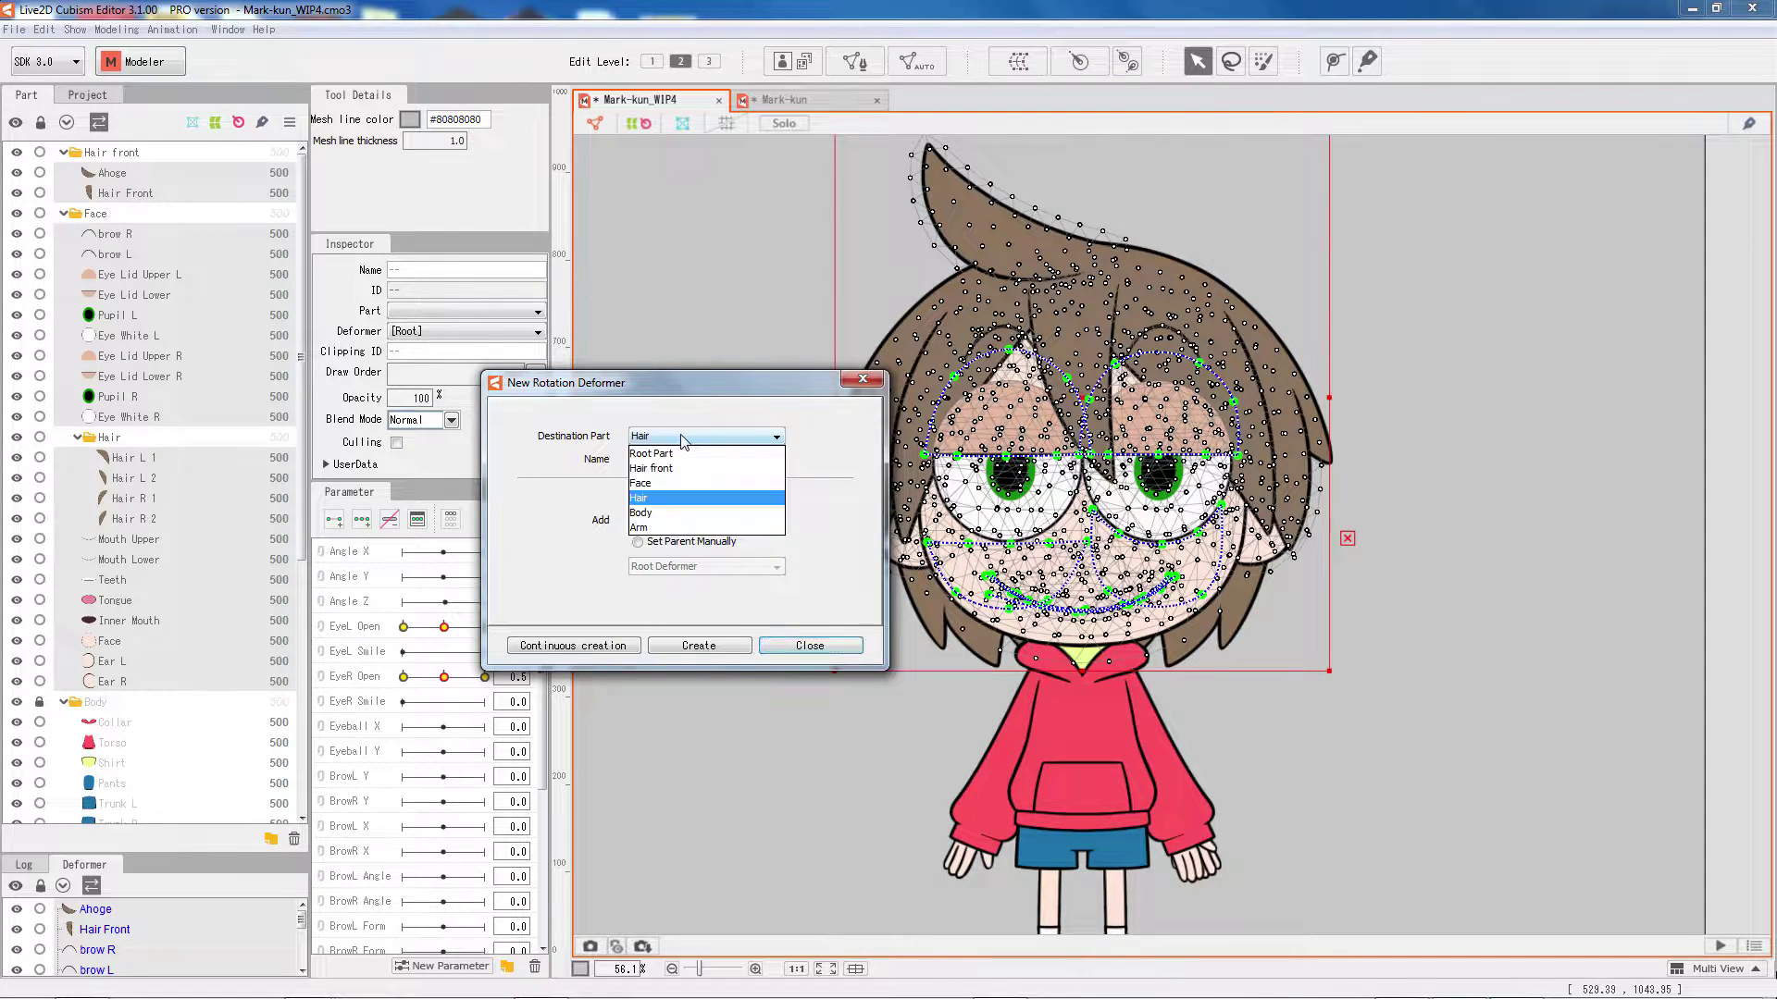
{"action": "left_click", "coordinate": [675, 483]}
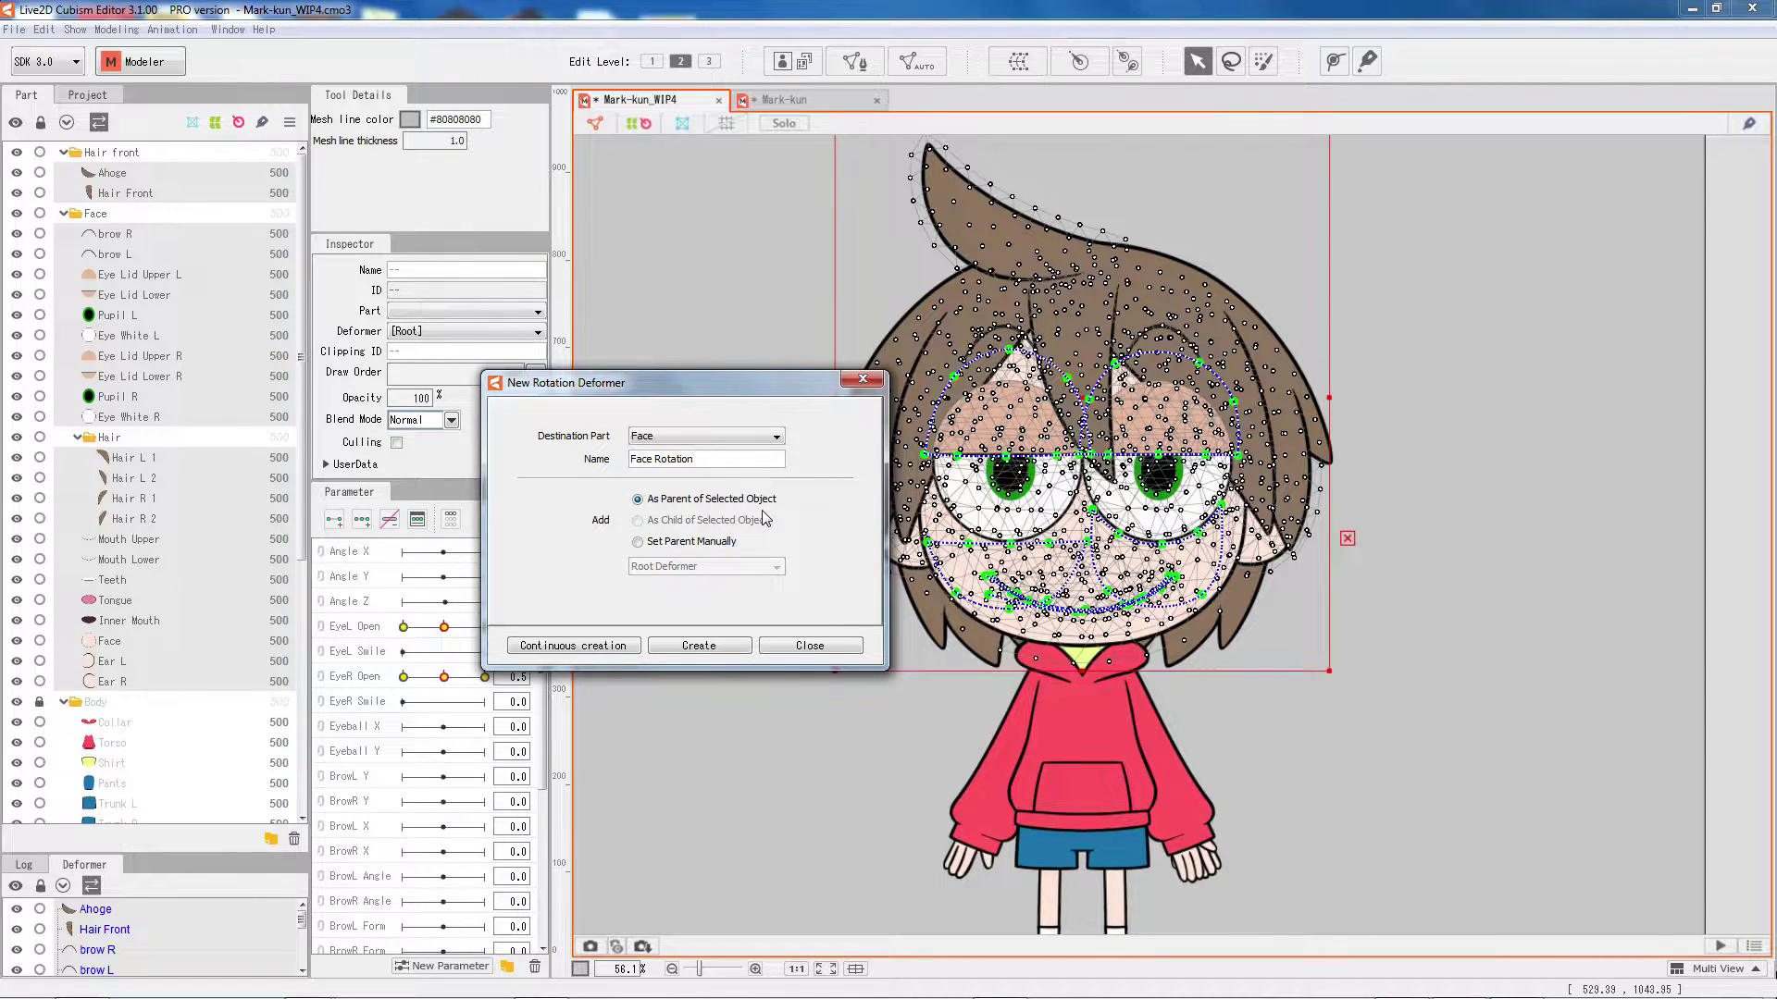
{"action": "left_click", "coordinate": [698, 647]}
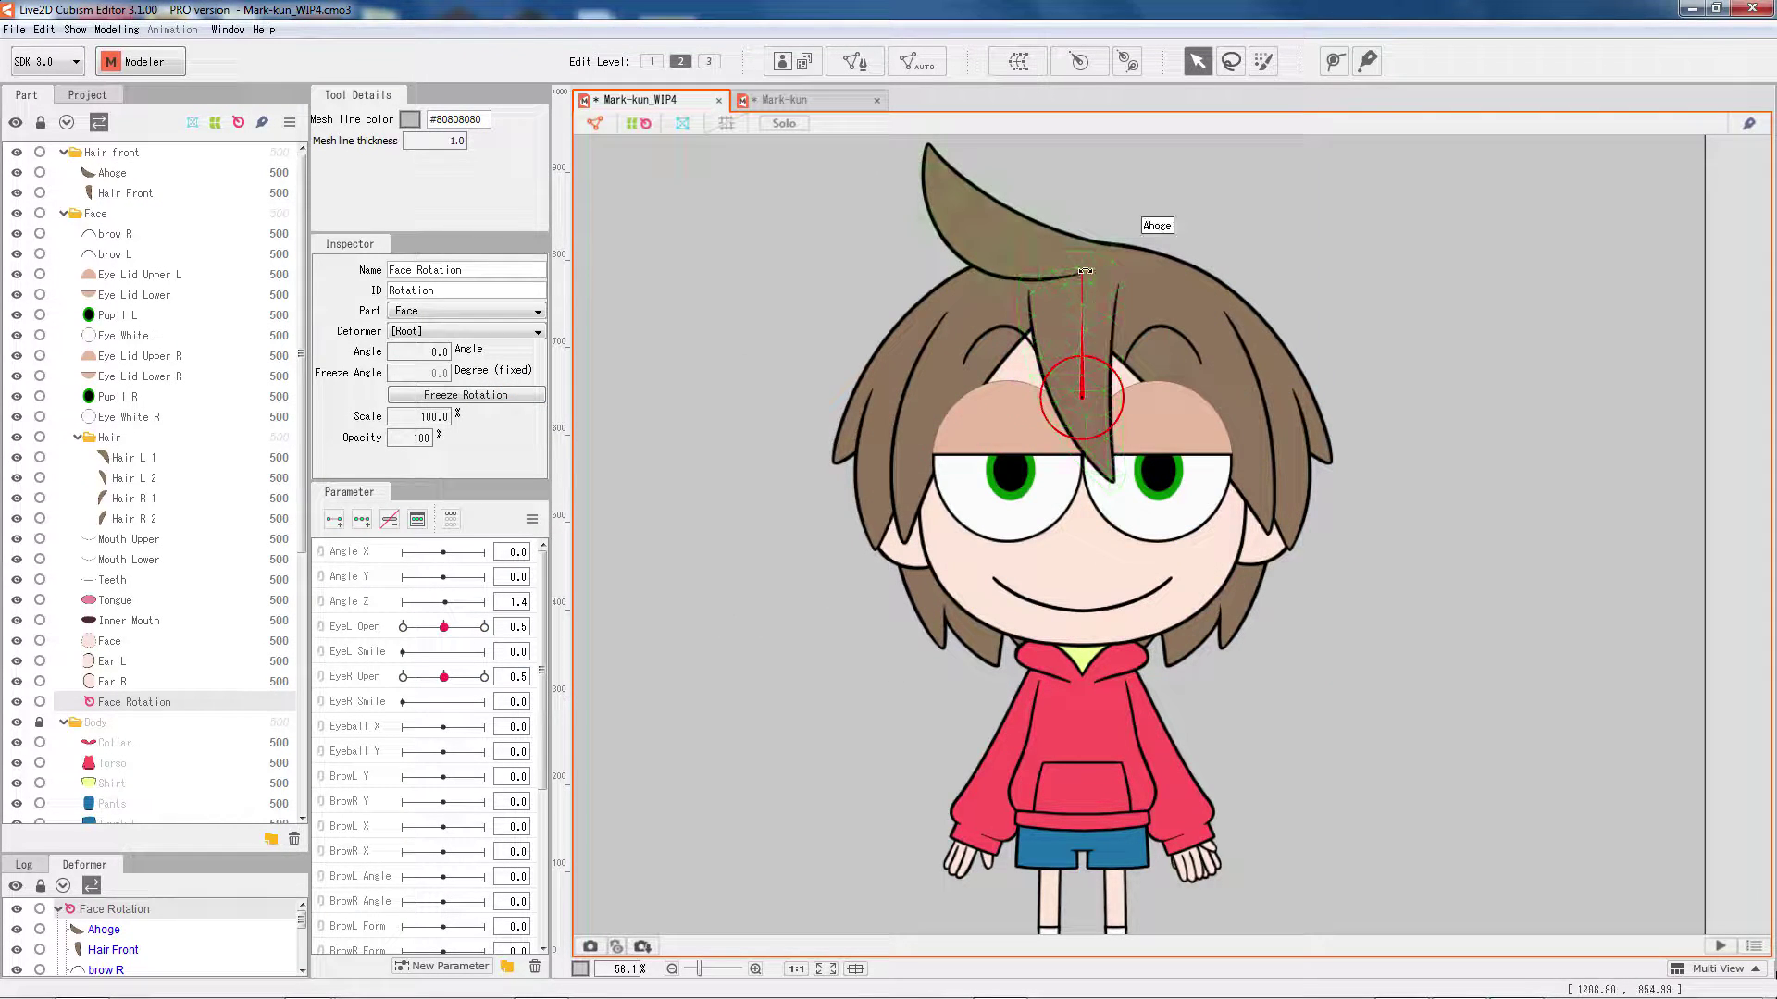
Try rotating the head with the Face Rotation deformer, undo it, and deselect.
{"action": "mouse_move", "coordinate": [1083, 273]}
{"action": "left_mouse_down"}
{"action": "mouse_move", "coordinate": [1018, 287]}
{"action": "mouse_move", "coordinate": [1194, 278]}
{"action": "mouse_move", "coordinate": [983, 361]}
{"action": "mouse_move", "coordinate": [990, 298]}
{"action": "mouse_move", "coordinate": [1159, 378]}
{"action": "mouse_move", "coordinate": [1166, 354]}
{"action": "mouse_move", "coordinate": [1092, 275]}
{"action": "left_mouse_up"}
{"action": "key", "text": "ctrl+z"}
{"action": "left_click", "coordinate": [972, 652]}
Unlock the Hair Back object and set its parent deformer to Face Rotation.
{"action": "scroll", "coordinate": [176, 610], "scroll_direction": "down", "scroll_amount": 7}
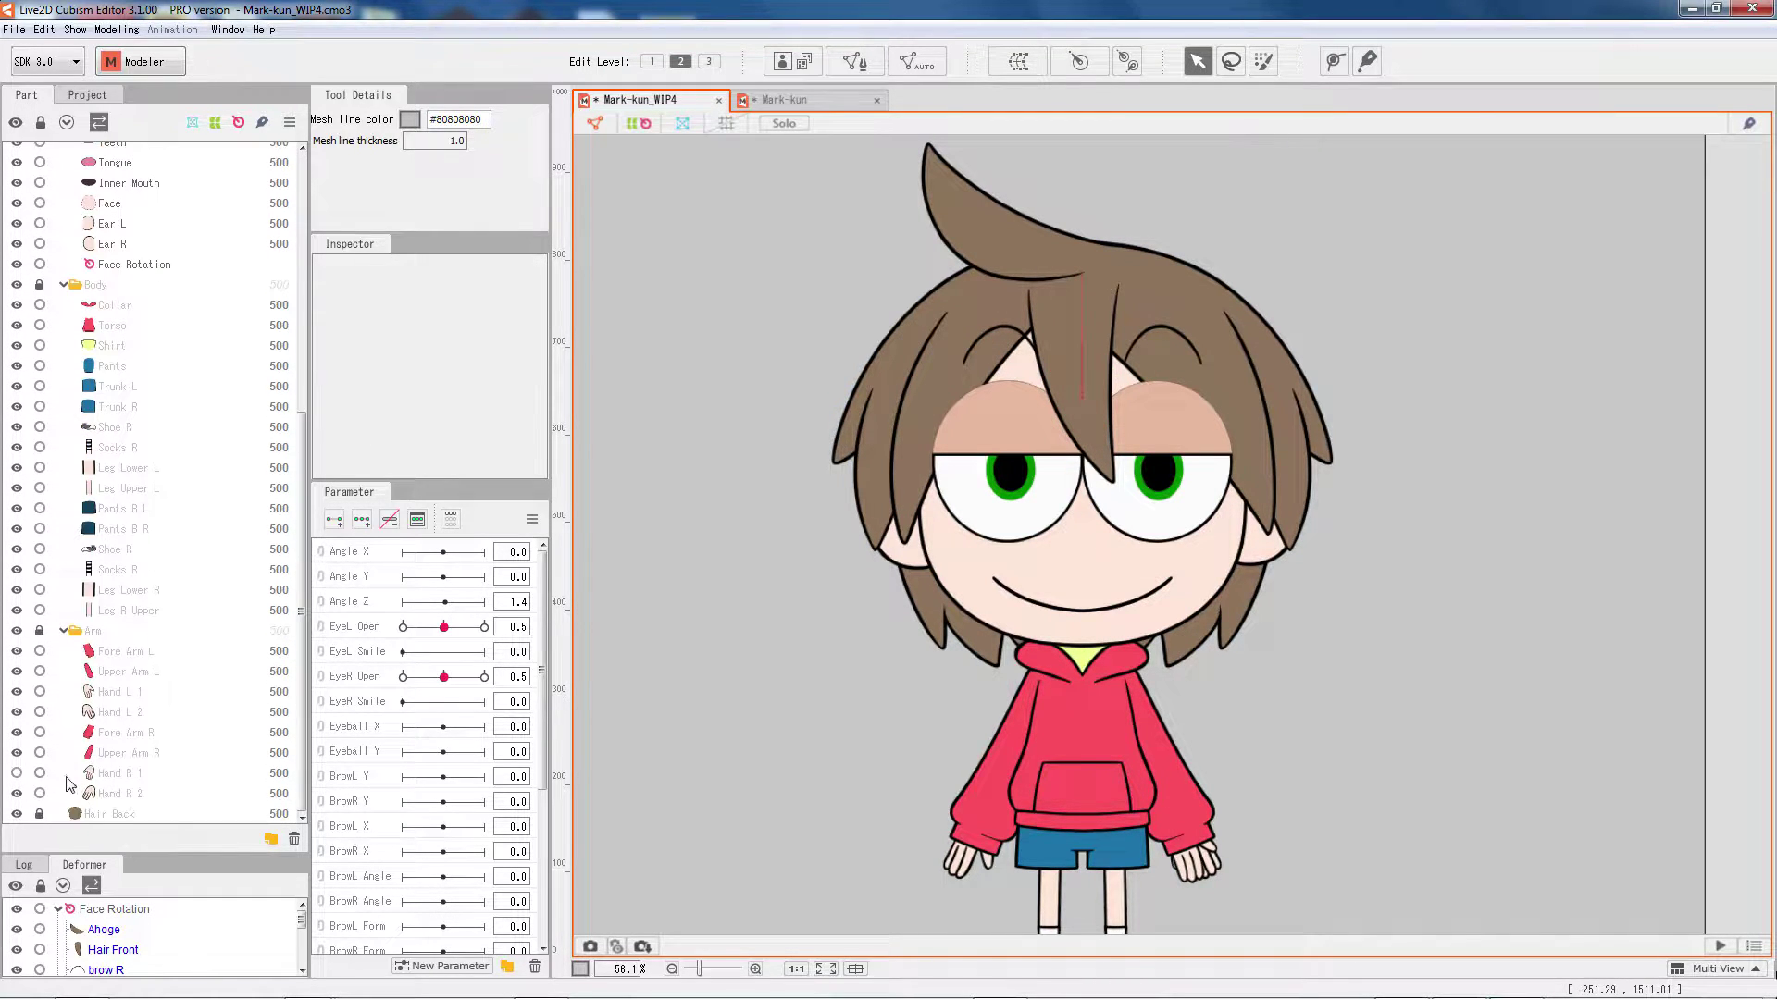
{"action": "left_click", "coordinate": [109, 814]}
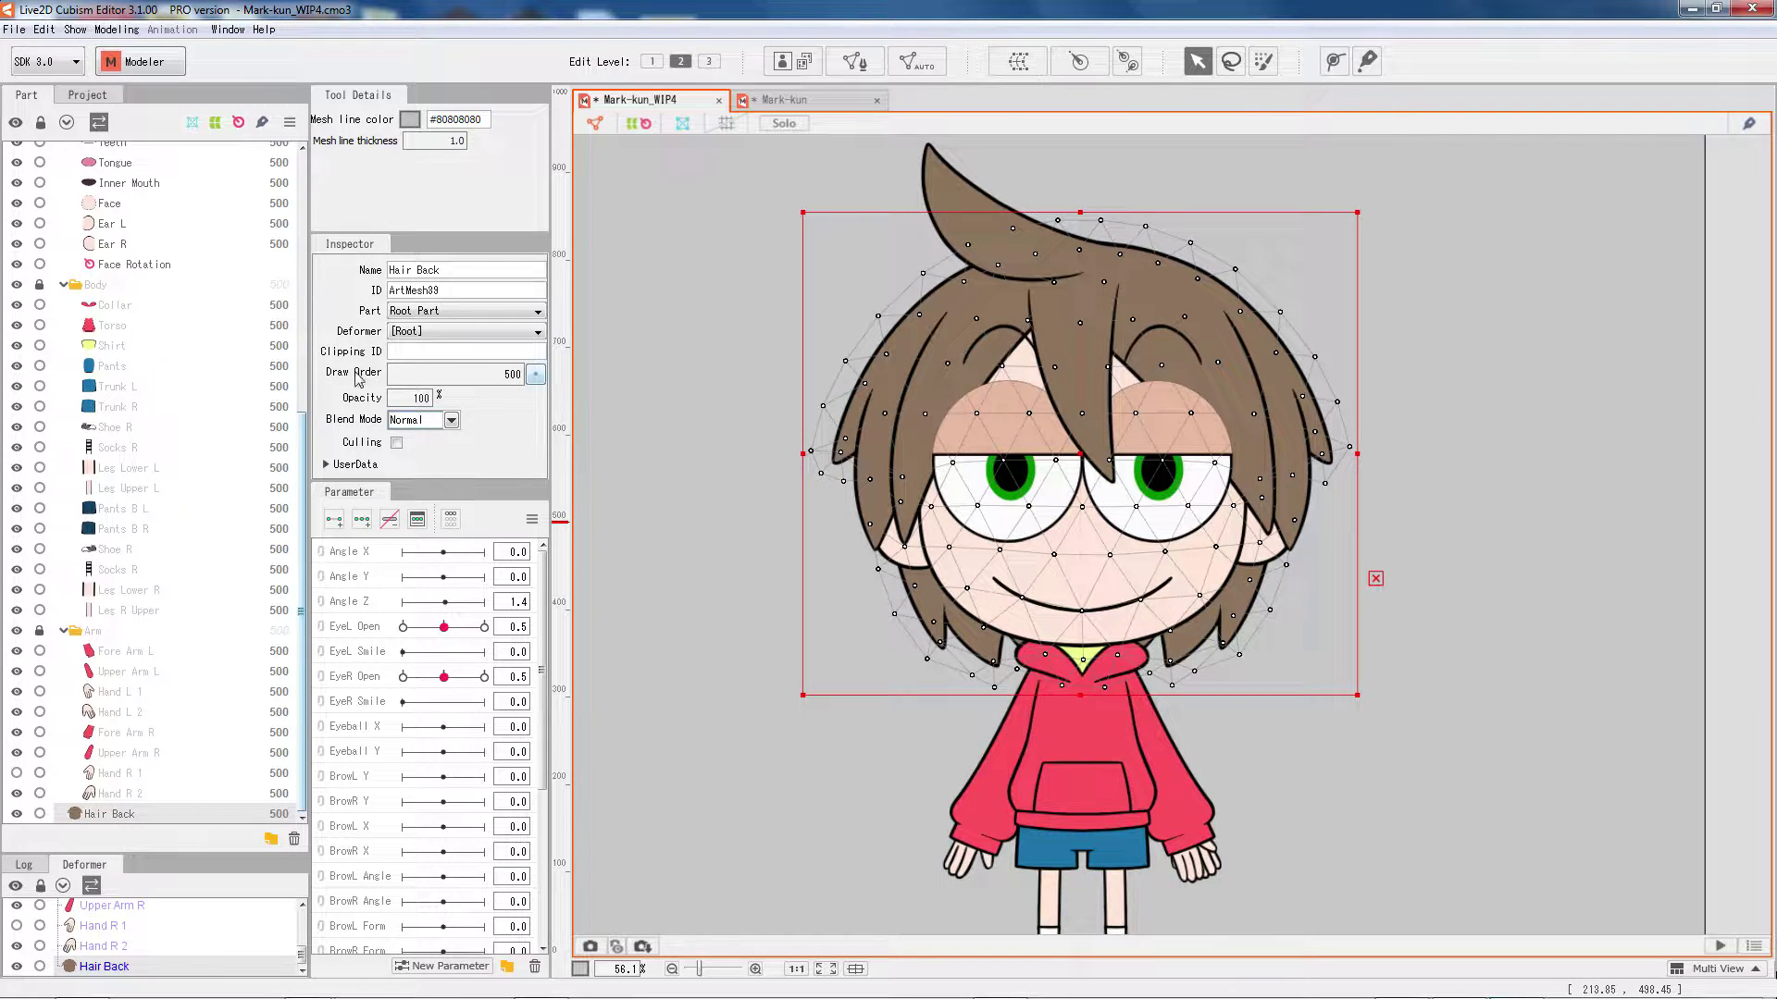
{"action": "left_click_drag", "start_coordinate": [306, 377], "coordinate": [211, 377]}
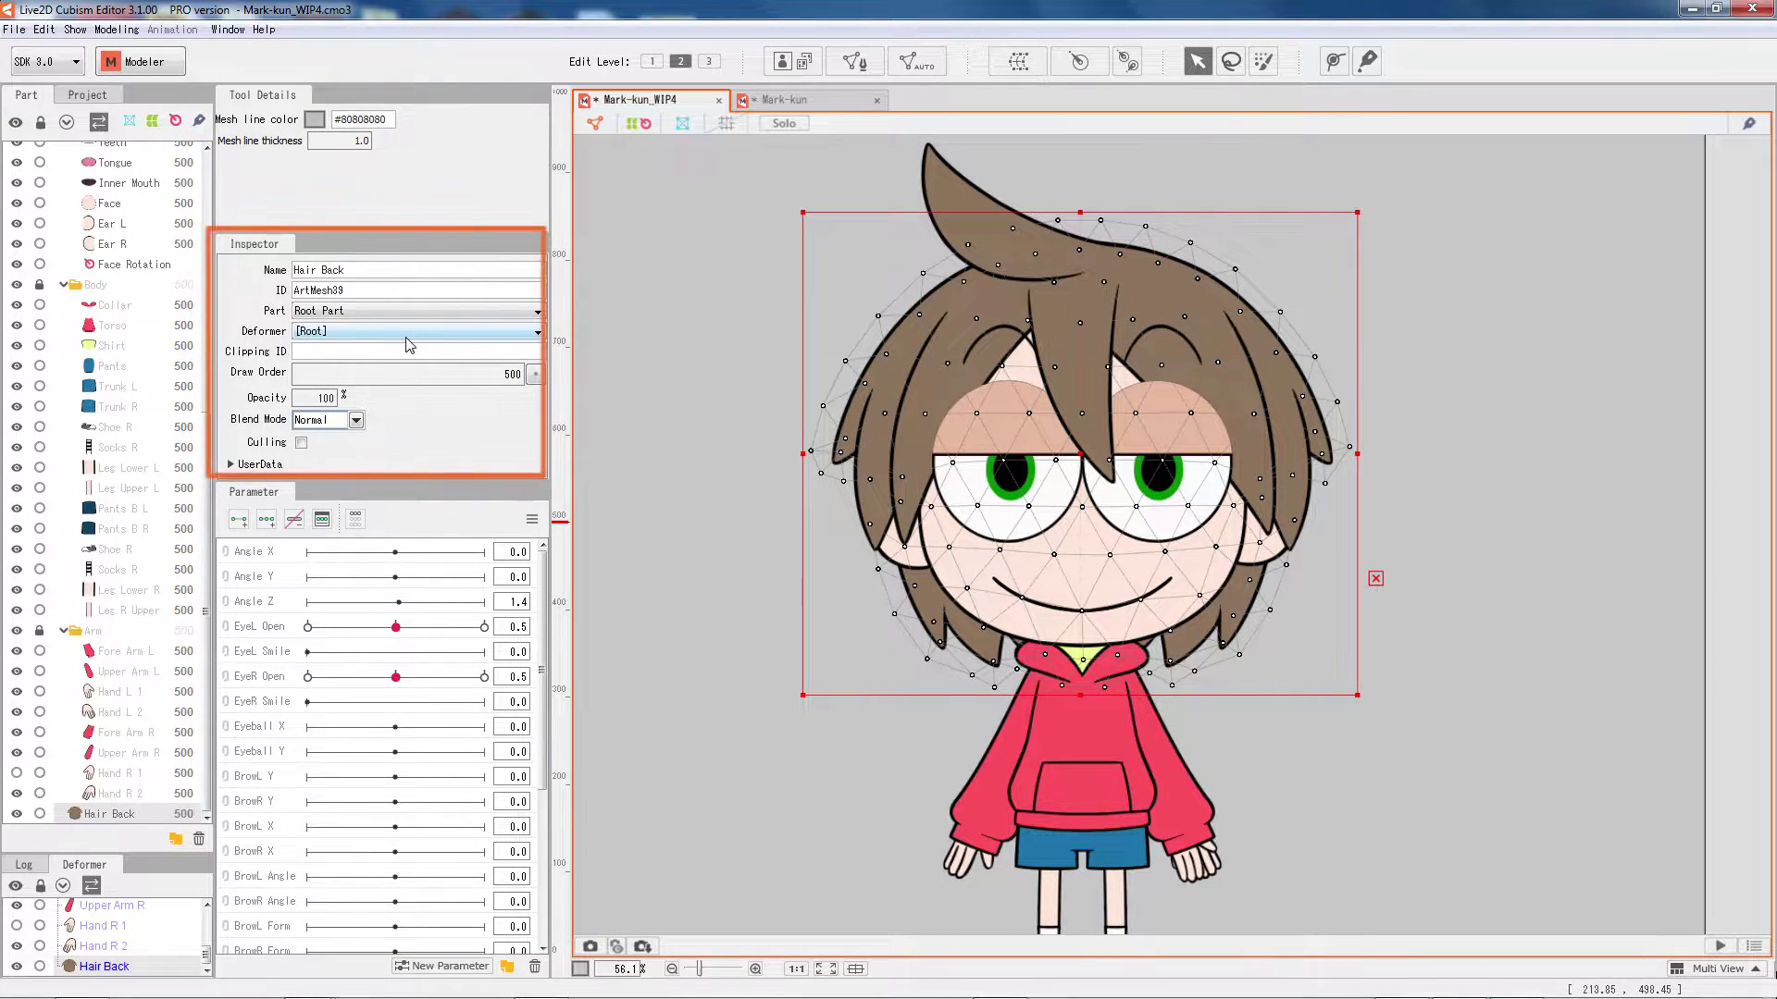
{"action": "left_click", "coordinate": [410, 333]}
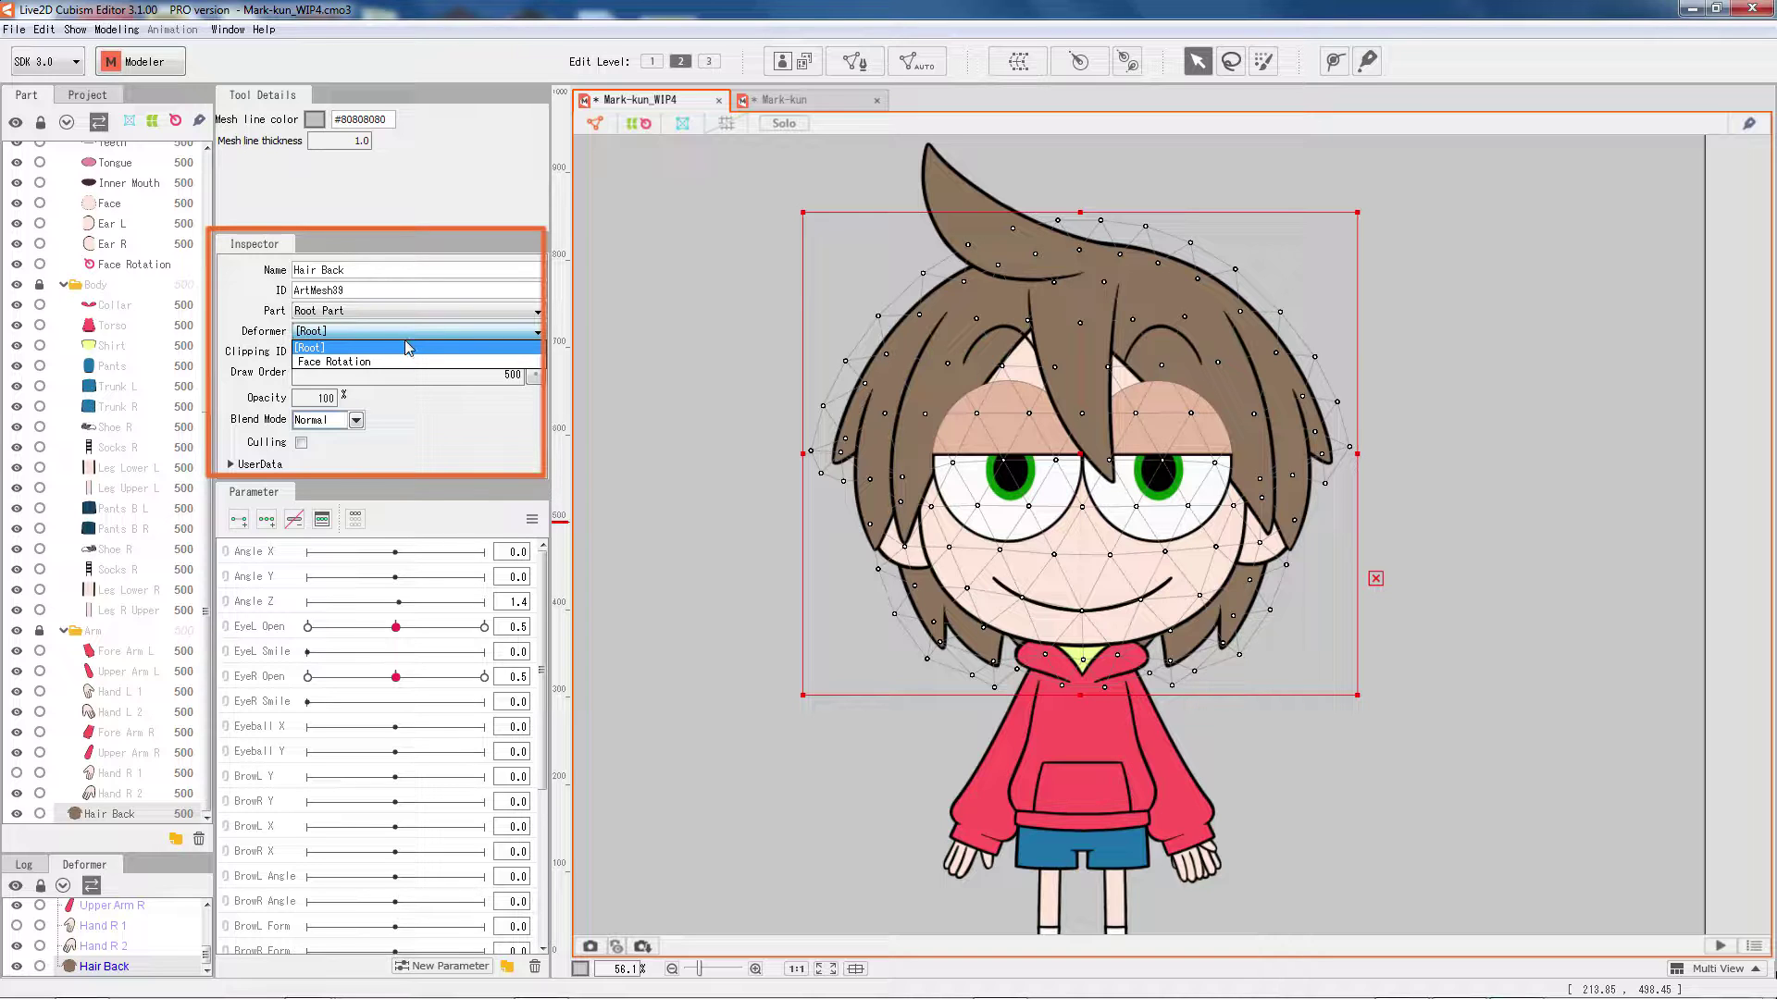
{"action": "left_click", "coordinate": [408, 362]}
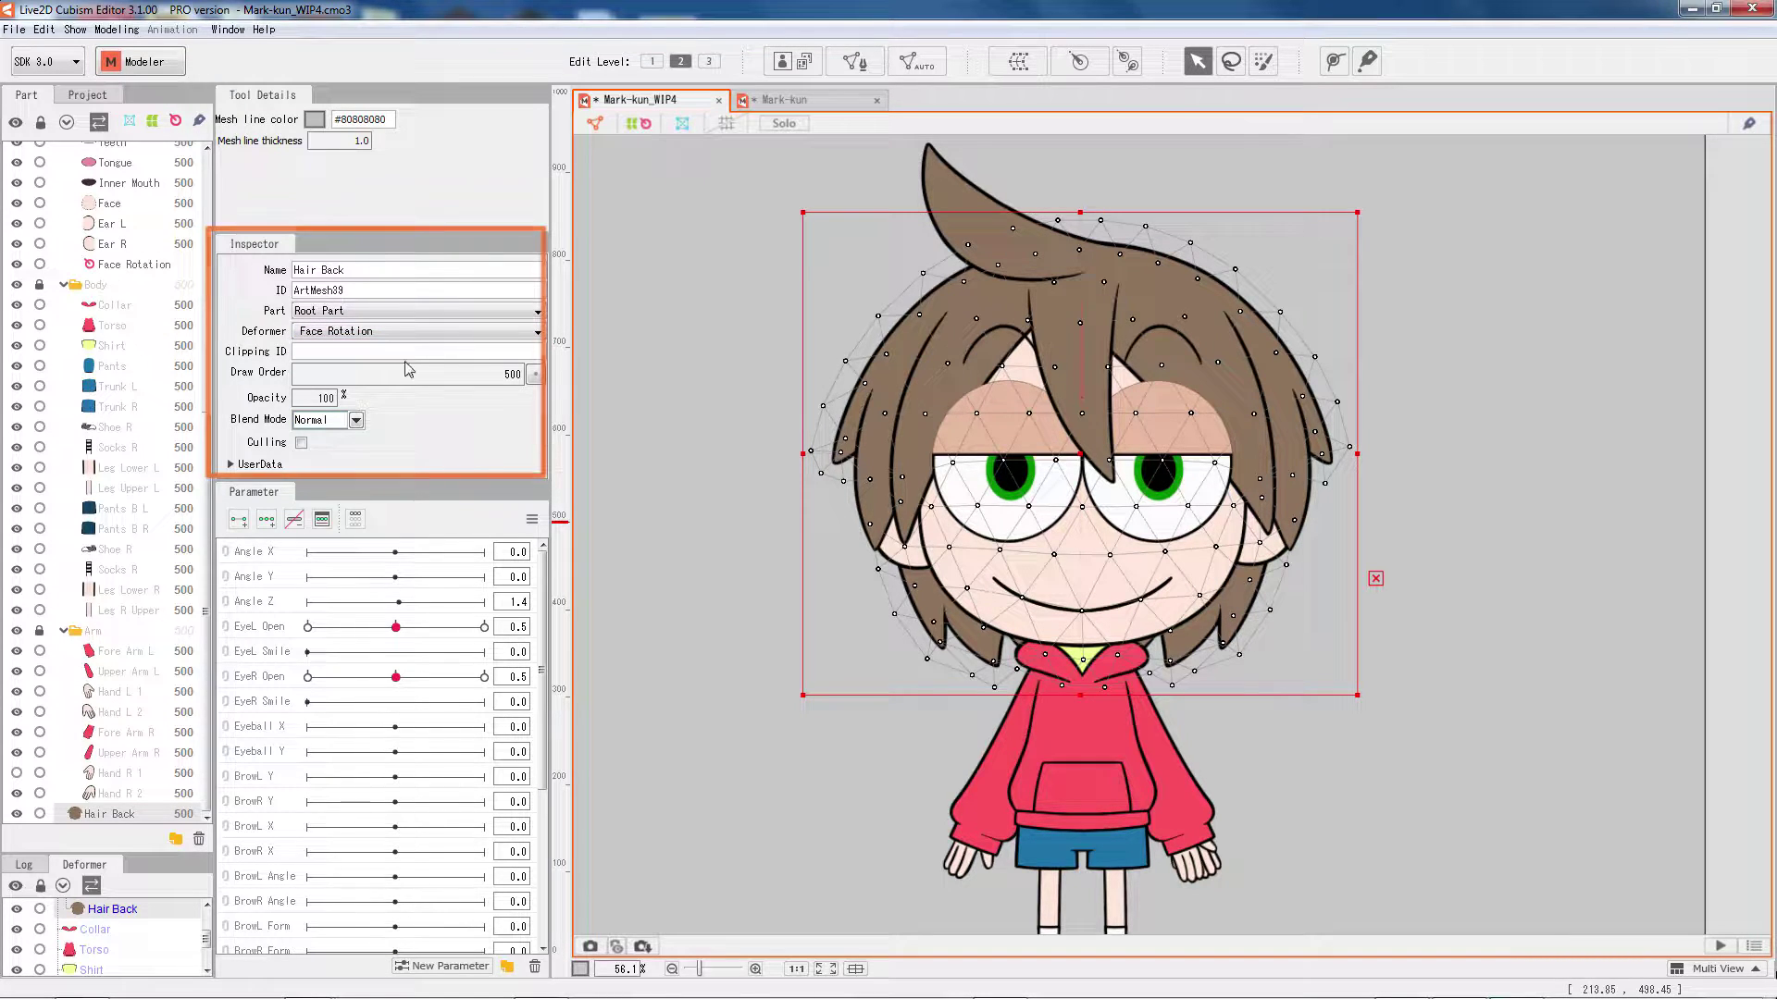
Test the swing of the Face Rotation deformer and move only its pivot down to the neck.
{"action": "left_click", "coordinate": [1081, 390]}
{"action": "mouse_move", "coordinate": [1081, 269]}
{"action": "left_mouse_down"}
{"action": "mouse_move", "coordinate": [1036, 264]}
{"action": "mouse_move", "coordinate": [1130, 294]}
{"action": "mouse_move", "coordinate": [1009, 275]}
{"action": "mouse_move", "coordinate": [1111, 293]}
{"action": "mouse_move", "coordinate": [1050, 283]}
{"action": "mouse_move", "coordinate": [1076, 298]}
{"action": "left_mouse_up"}
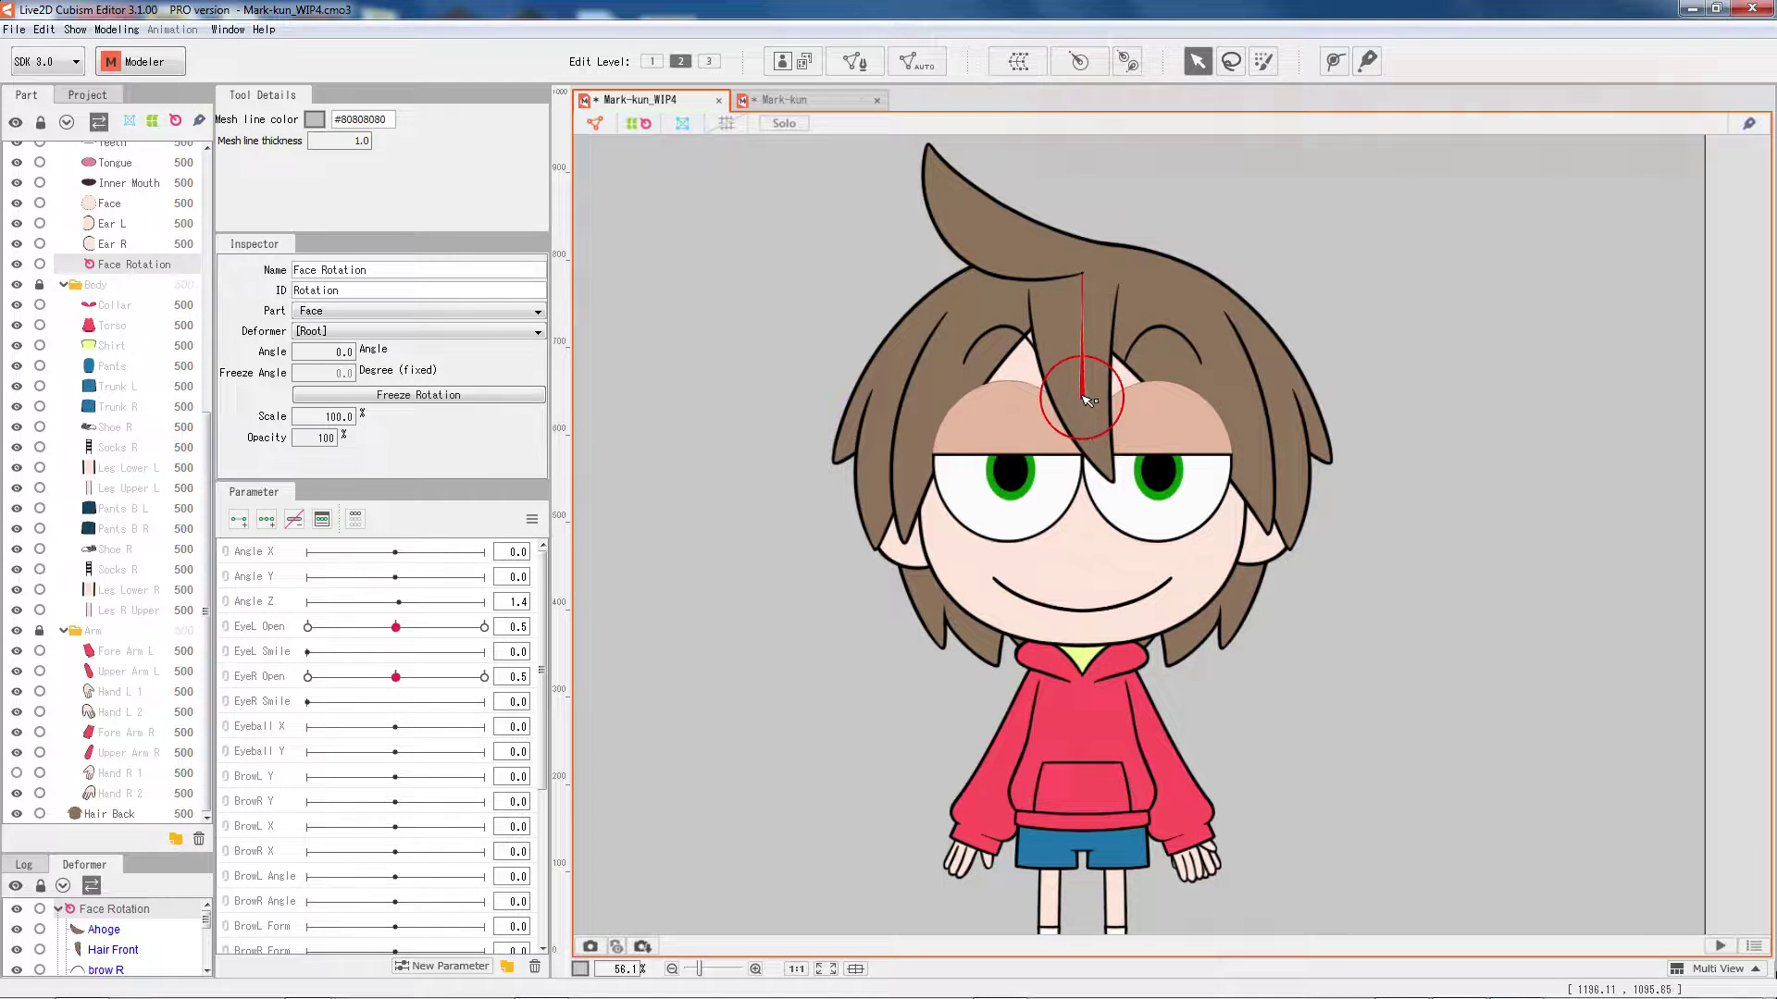
{"action": "left_click_drag", "start_coordinate": [1089, 401], "coordinate": [1083, 638]}
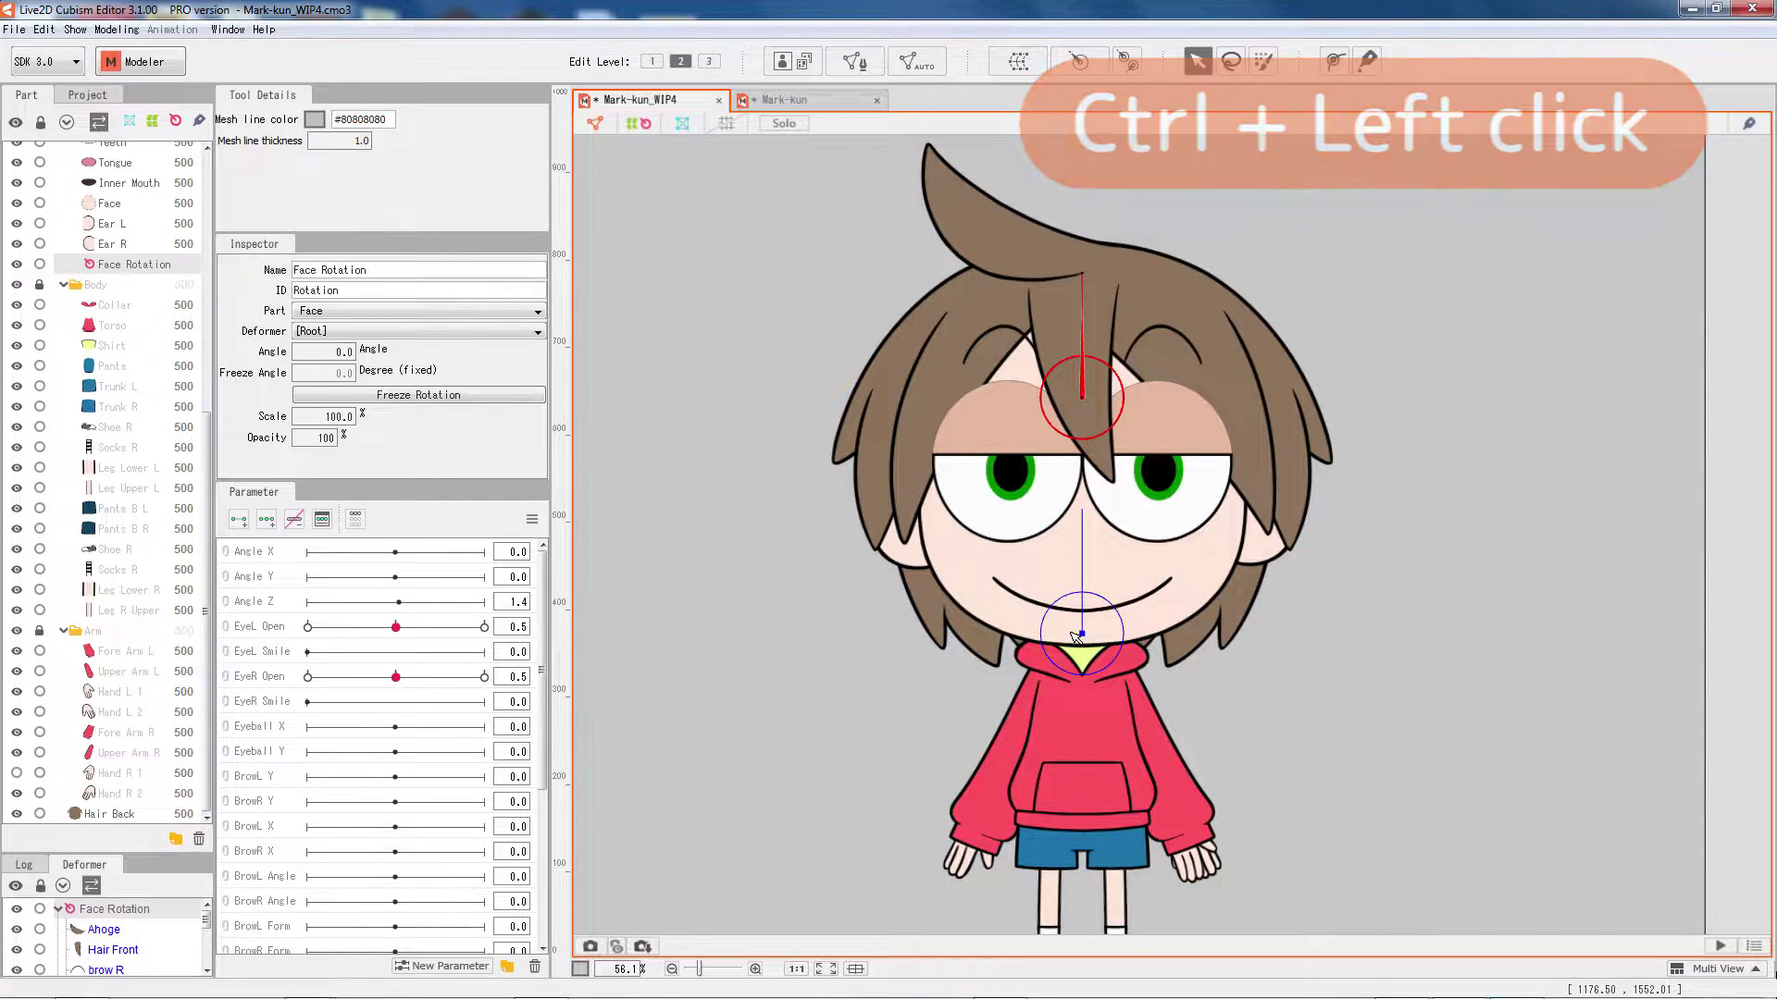
Try rotating the head with the Face Rotation pivot at the neck and placed beside either side of the head.
{"action": "mouse_move", "coordinate": [1079, 511]}
{"action": "left_mouse_down"}
{"action": "mouse_move", "coordinate": [1037, 509]}
{"action": "mouse_move", "coordinate": [1143, 516]}
{"action": "mouse_move", "coordinate": [1044, 510]}
{"action": "mouse_move", "coordinate": [1116, 531]}
{"action": "mouse_move", "coordinate": [1096, 536]}
{"action": "left_mouse_up"}
{"action": "left_click_drag", "start_coordinate": [1090, 635], "coordinate": [807, 561]}
{"action": "mouse_move", "coordinate": [814, 443]}
{"action": "left_mouse_down"}
{"action": "mouse_move", "coordinate": [768, 425]}
{"action": "mouse_move", "coordinate": [823, 438]}
{"action": "left_mouse_up"}
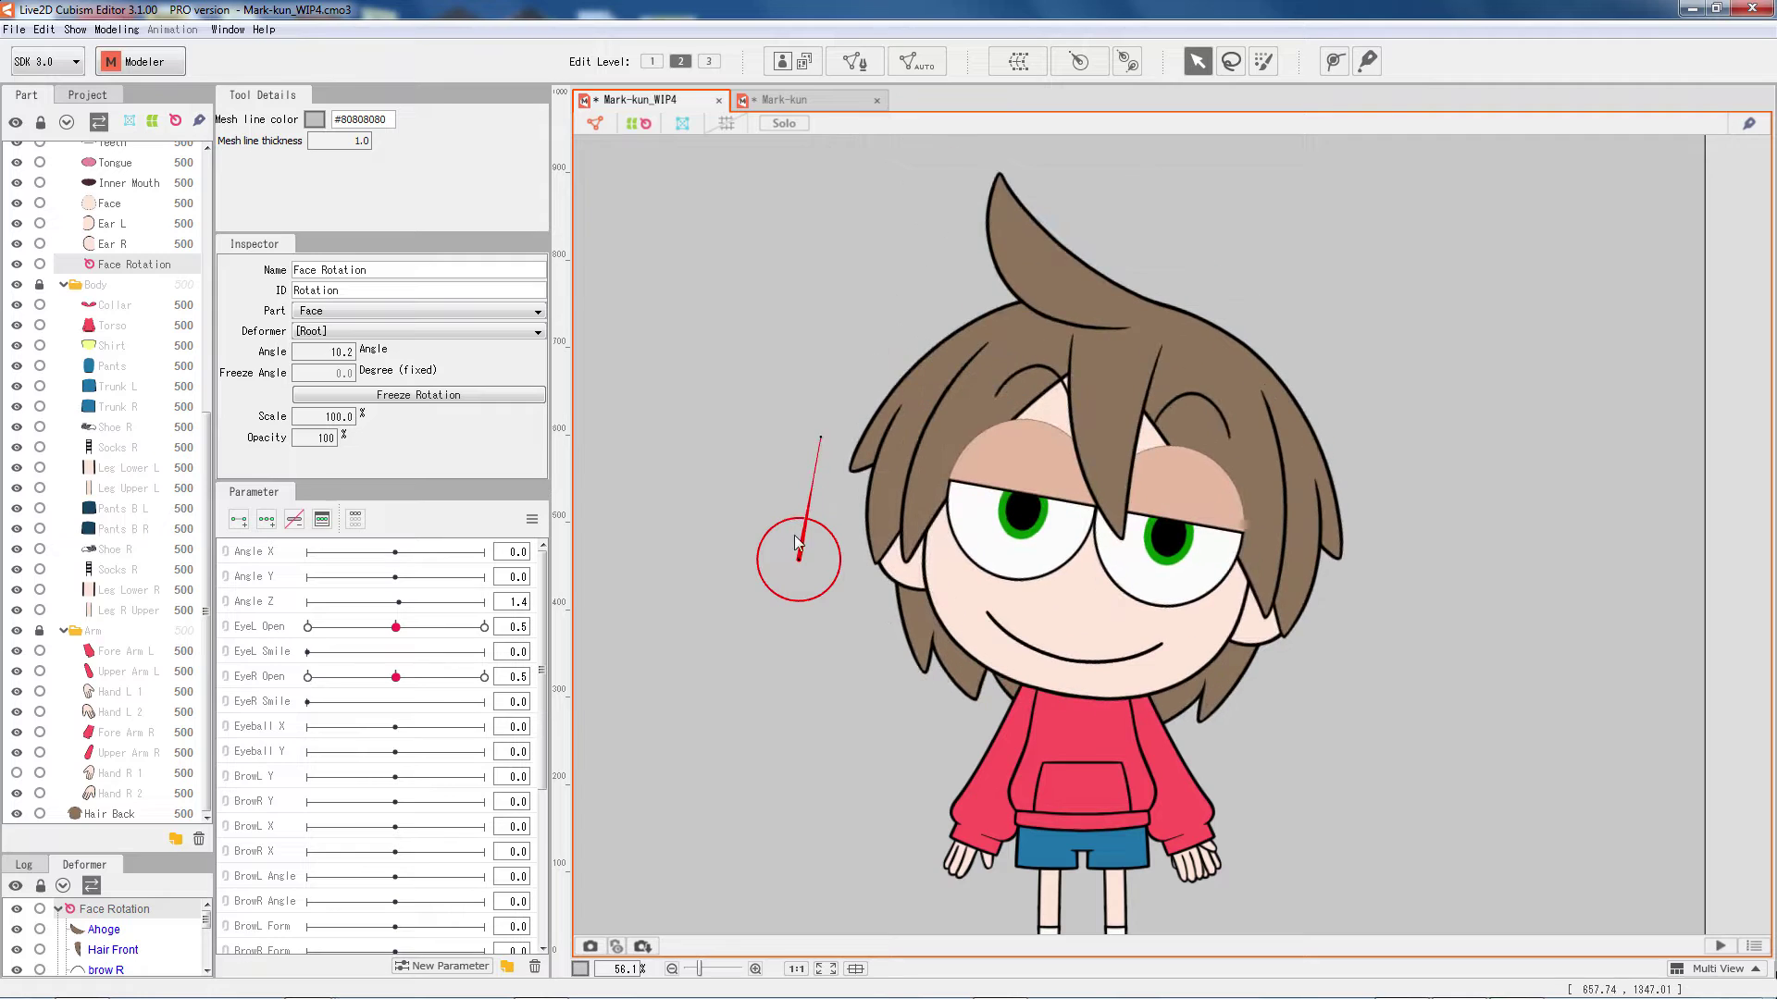
{"action": "key", "text": "ctrl+z"}
{"action": "left_click_drag", "start_coordinate": [798, 559], "coordinate": [1425, 585]}
{"action": "left_click", "coordinate": [1425, 588]}
{"action": "mouse_move", "coordinate": [1422, 467]}
{"action": "left_mouse_down"}
{"action": "mouse_move", "coordinate": [1369, 445]}
{"action": "mouse_move", "coordinate": [1422, 462]}
{"action": "left_mouse_up"}
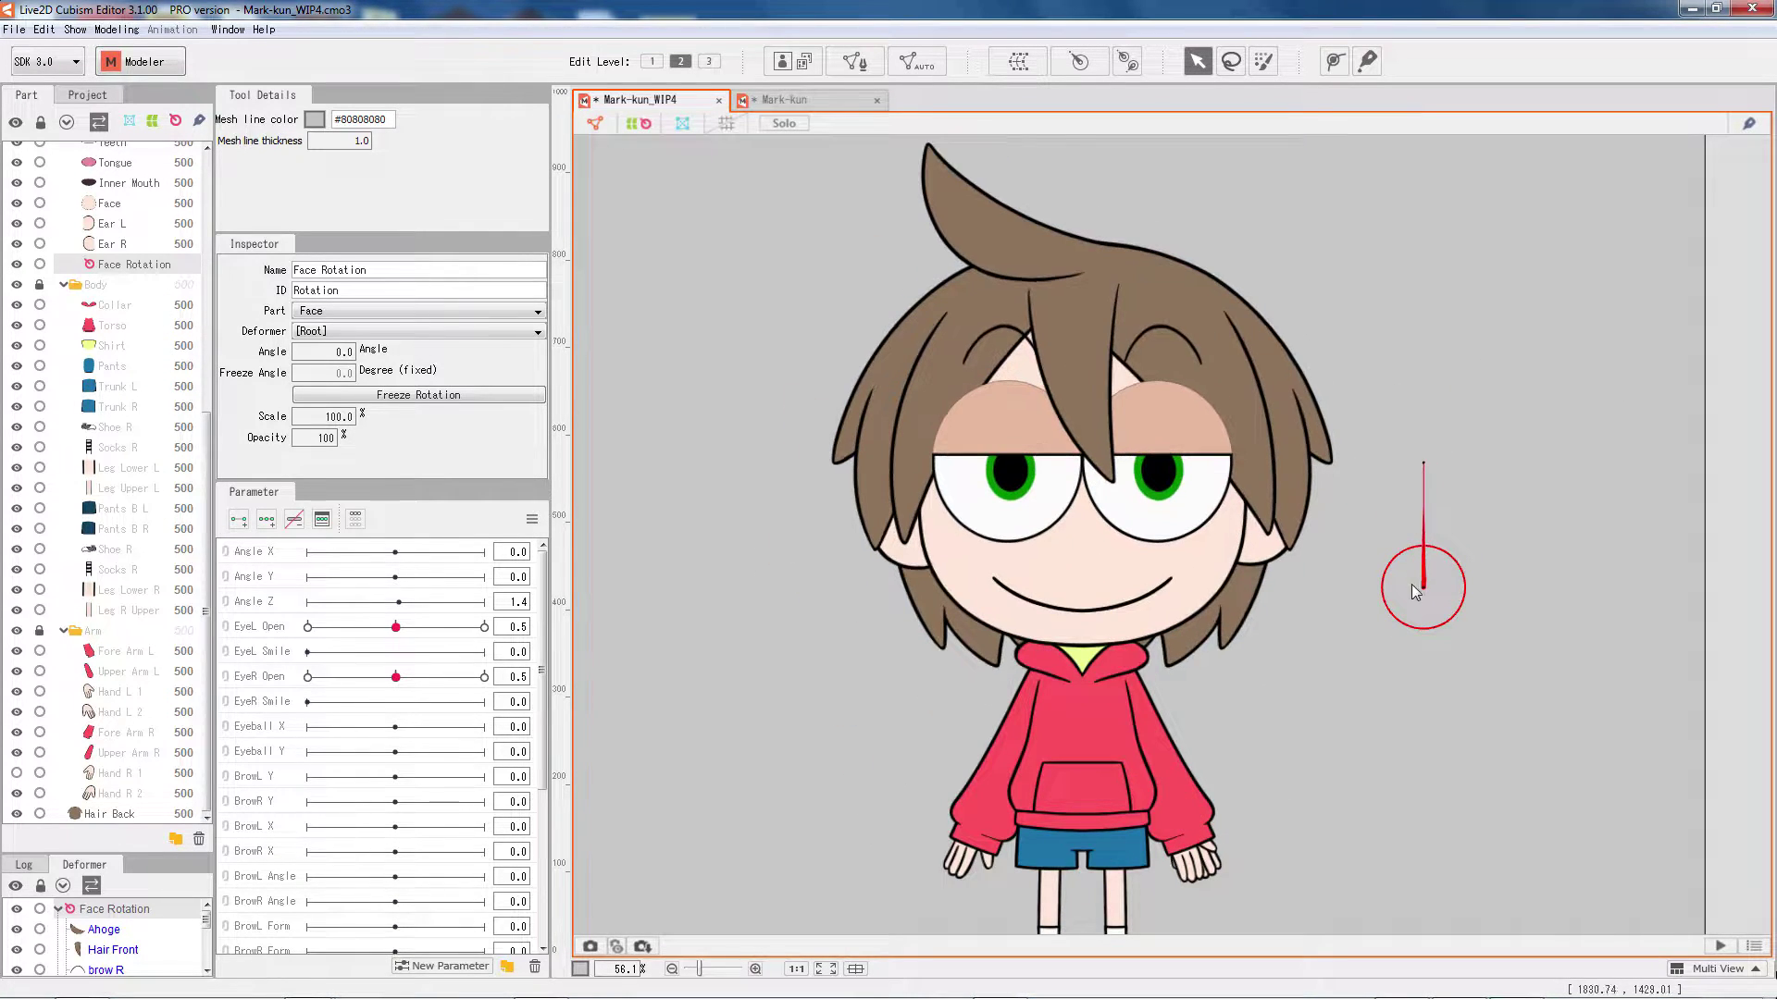
Place the Face Rotation pivot at the base of the neck, then highlight Angle Z and deselect the deformer.
{"action": "left_click", "coordinate": [1081, 643]}
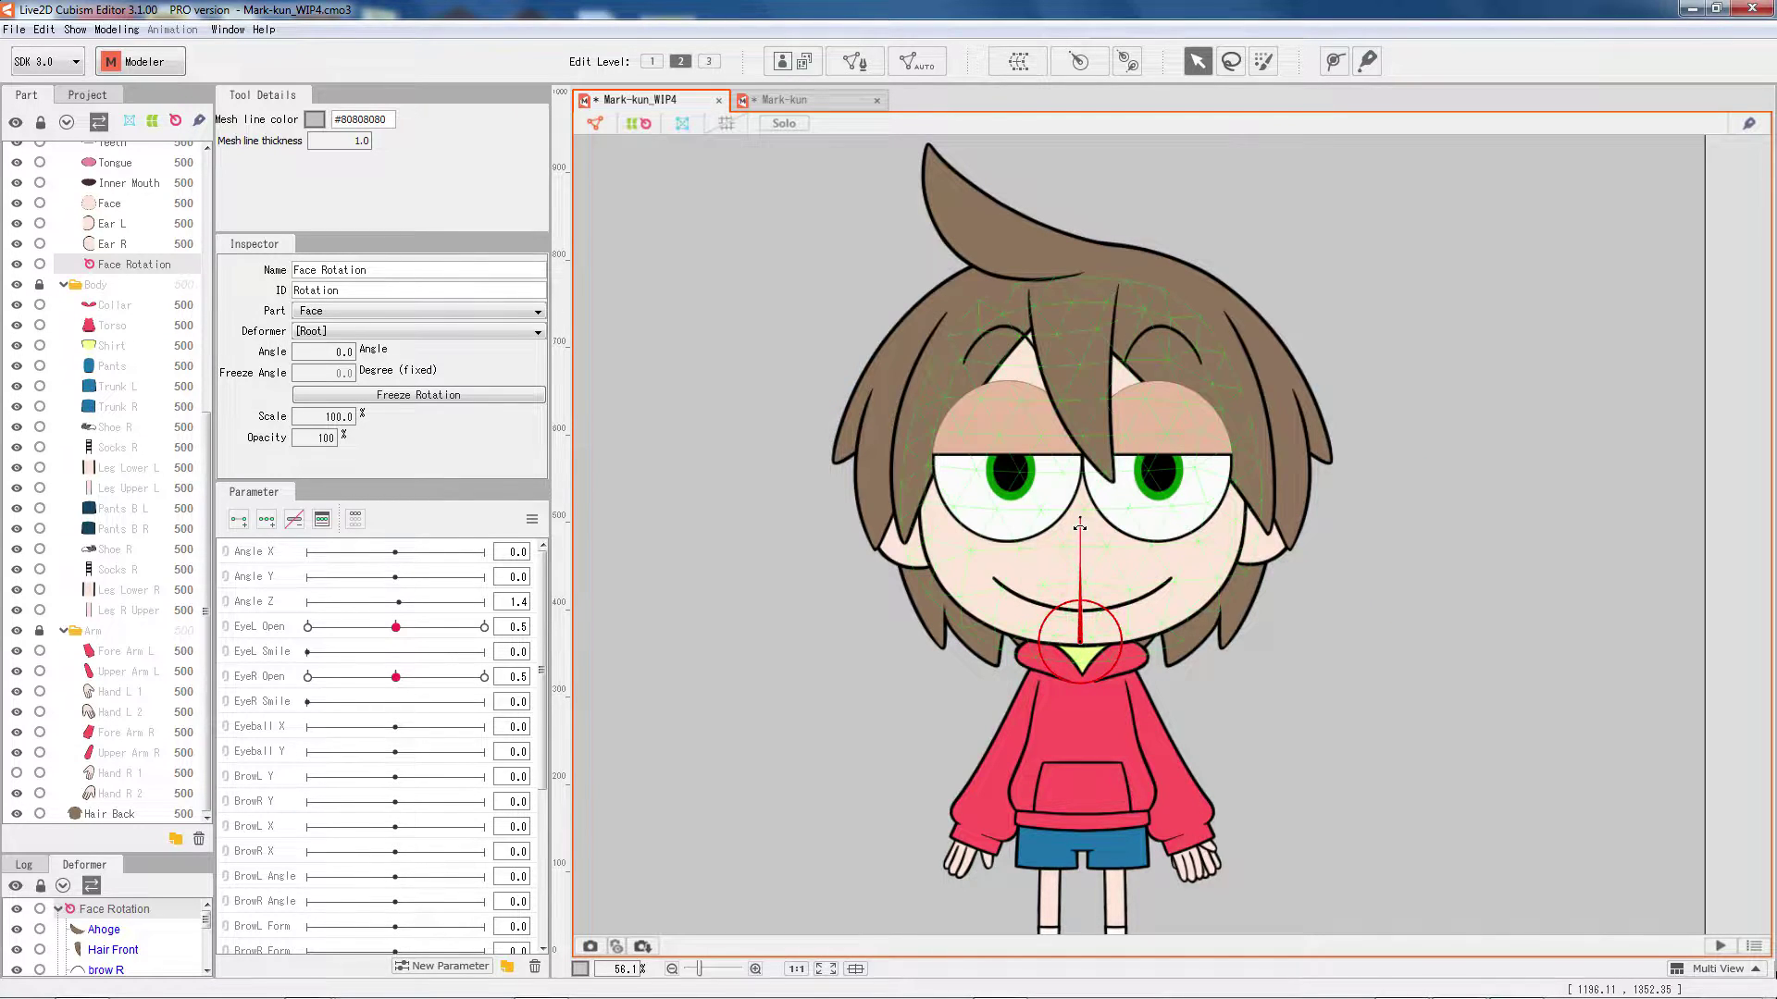
{"action": "left_click", "coordinate": [276, 604]}
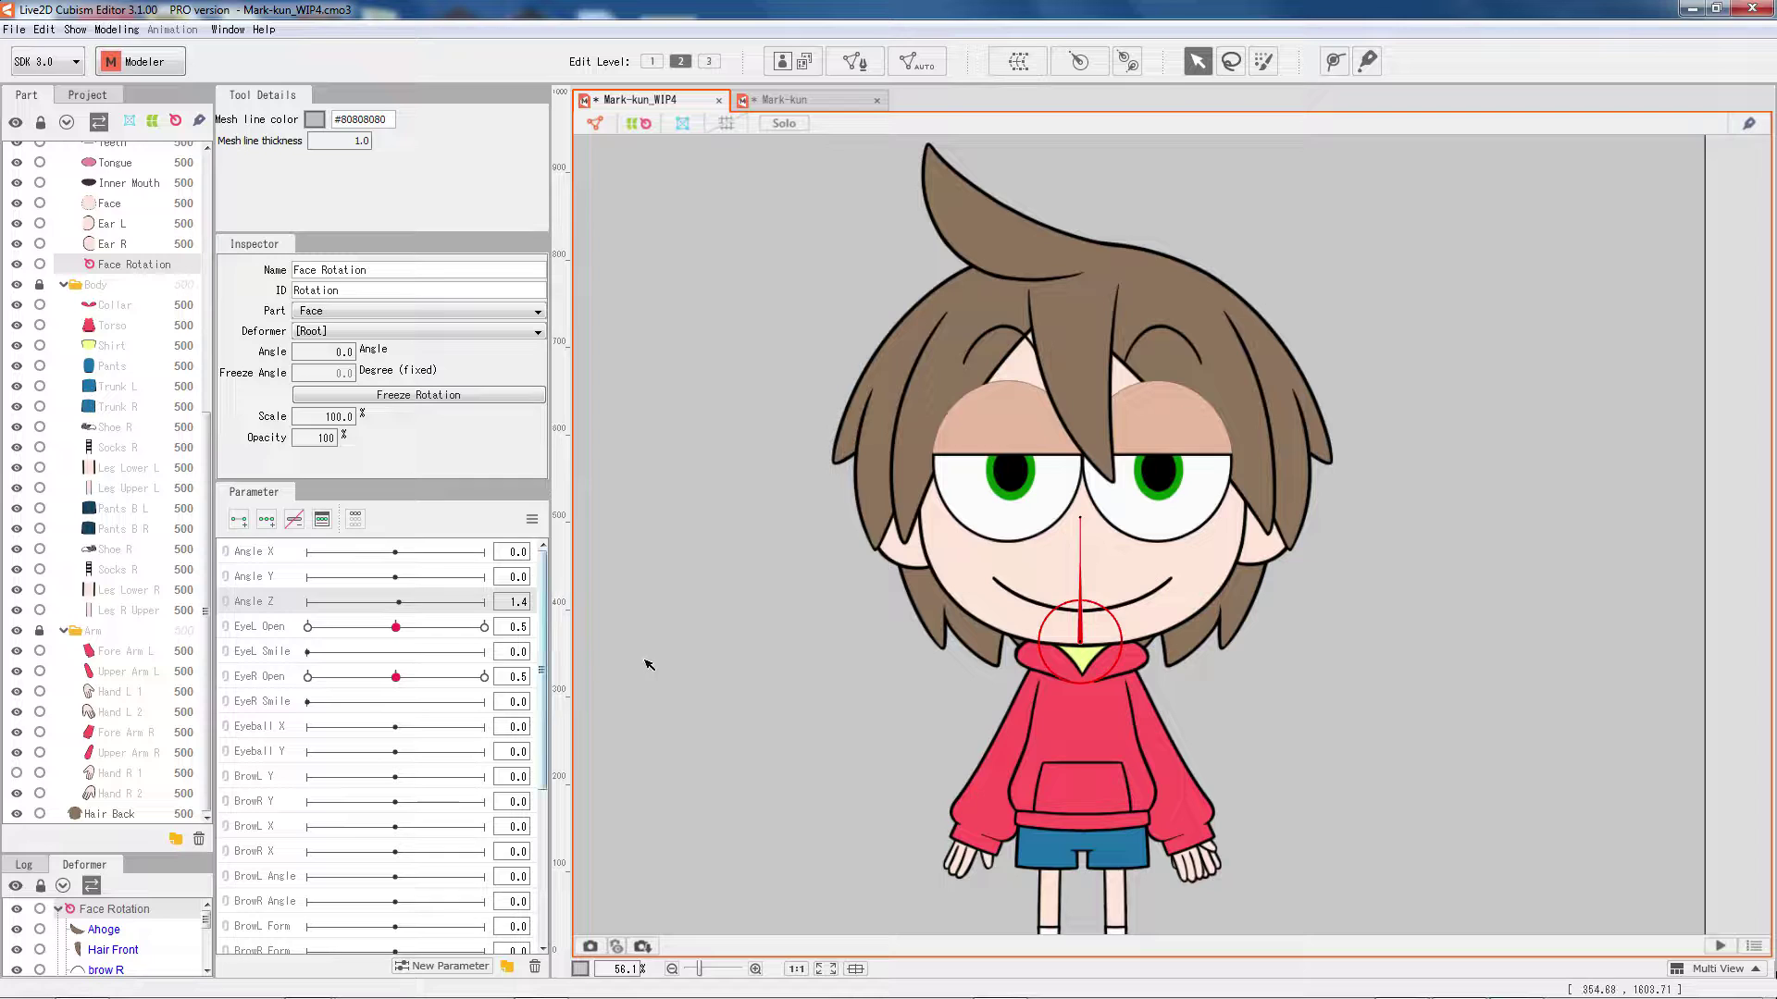
{"action": "left_click", "coordinate": [757, 685]}
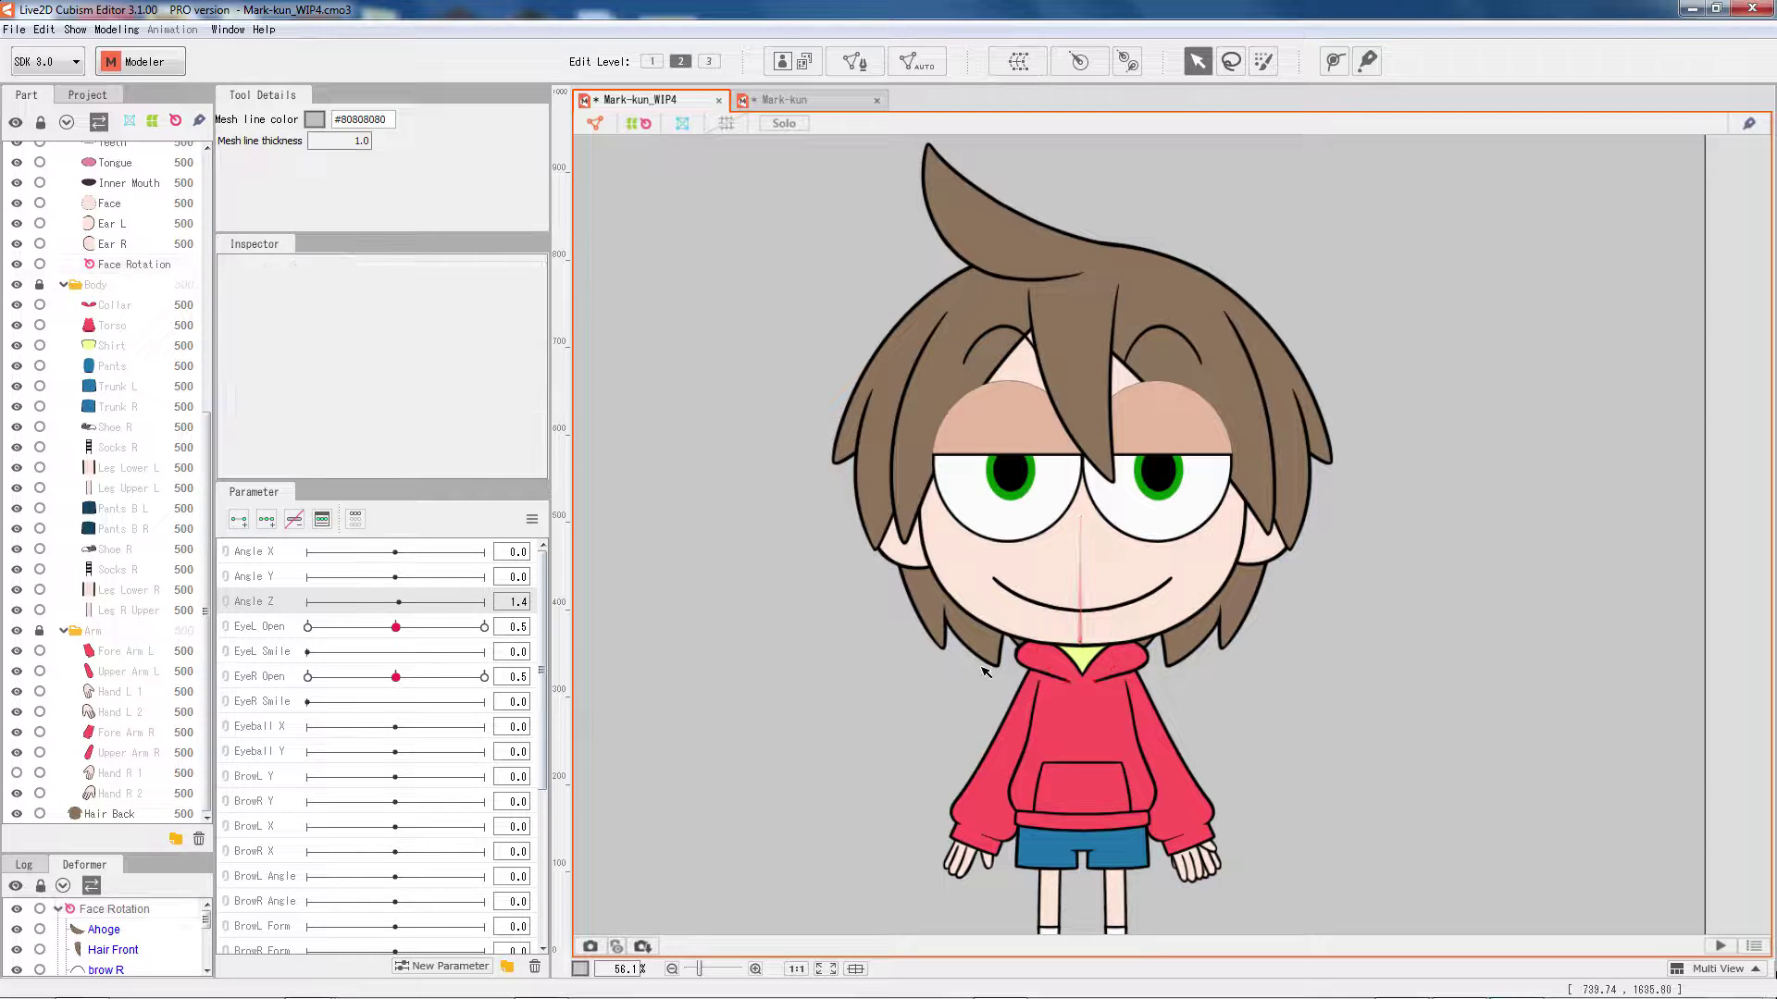
Select the Face Rotation deformer and add three keys to the Angle Z parameter.
{"action": "left_click", "coordinate": [1086, 640]}
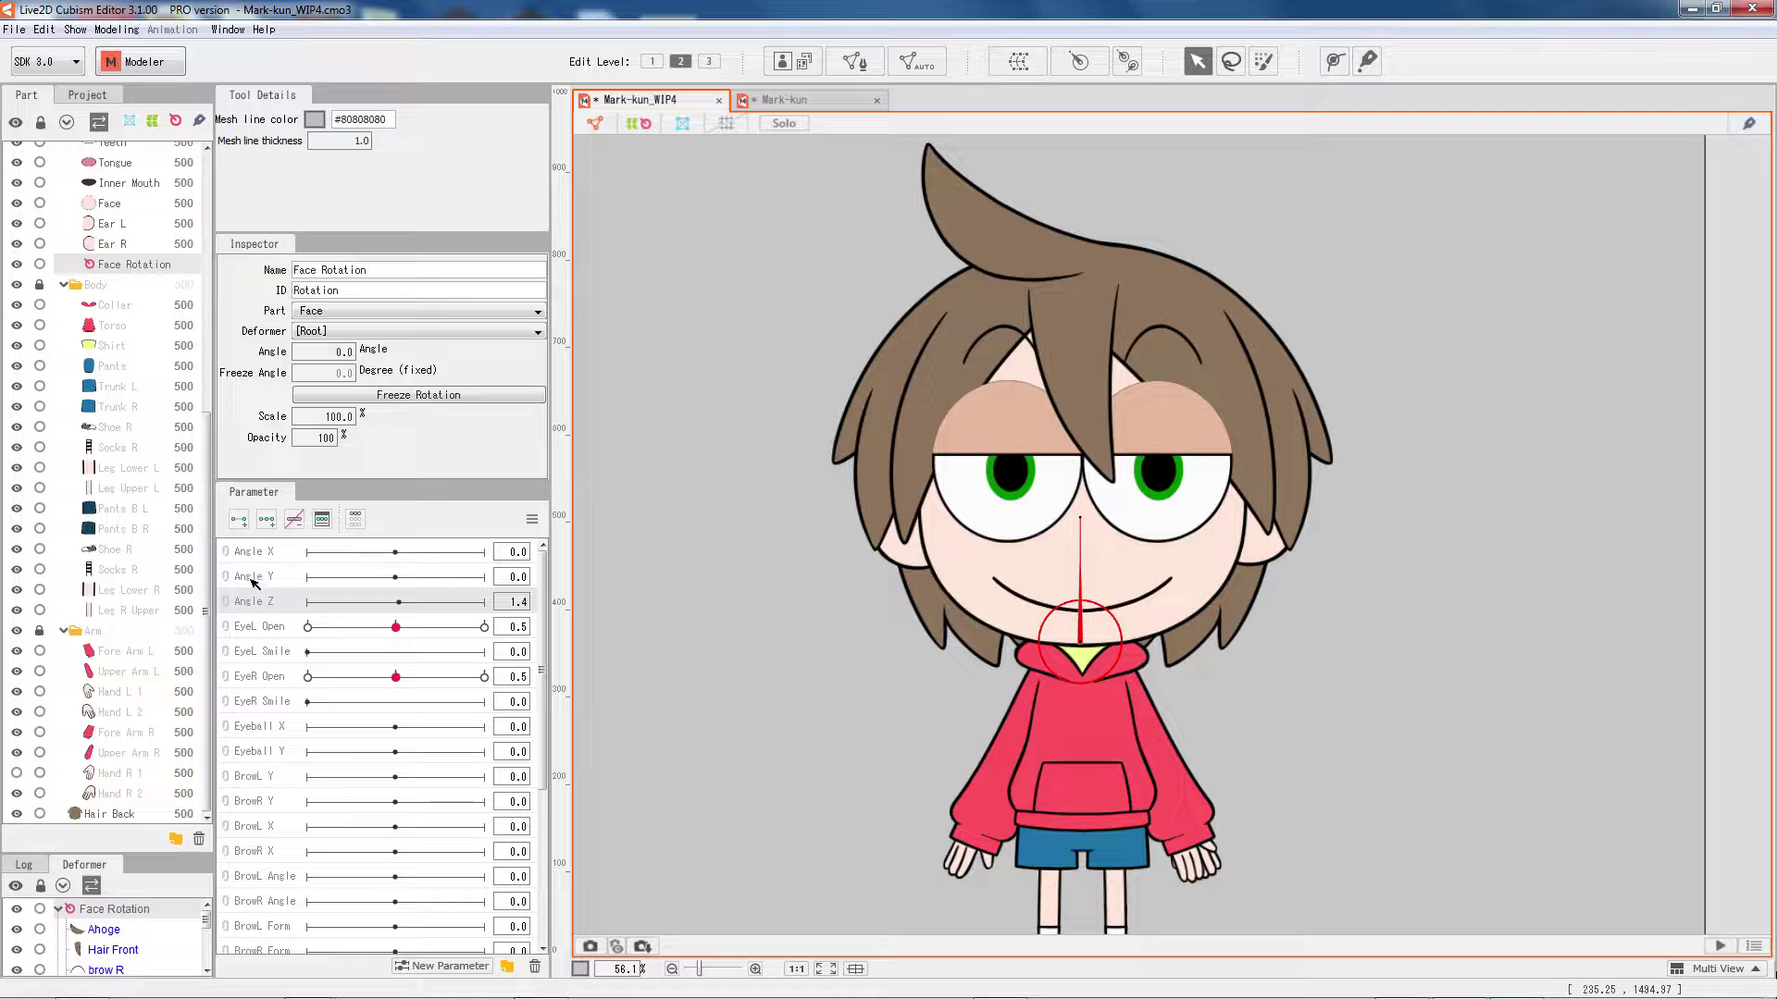
{"action": "left_click", "coordinate": [270, 522]}
{"action": "left_click", "coordinate": [397, 603]}
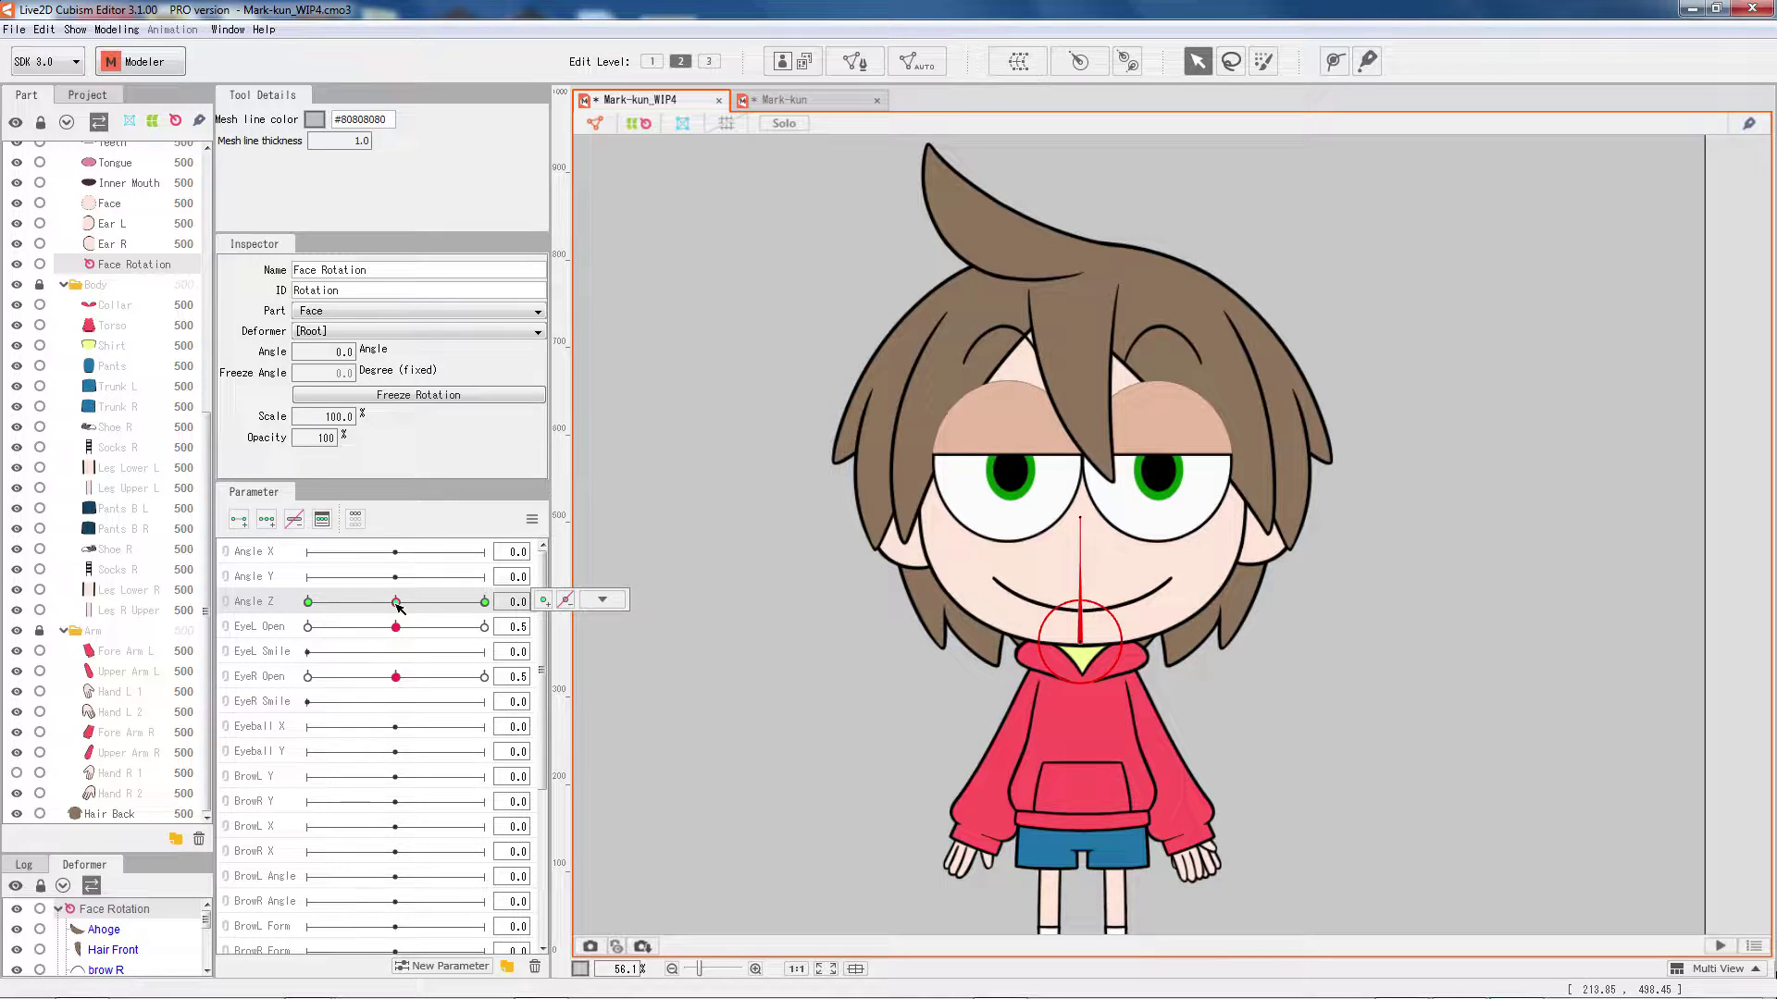
Set the Face Rotation angle to 30 at the Angle Z key of 30.
{"action": "left_click_drag", "start_coordinate": [397, 604], "coordinate": [484, 606]}
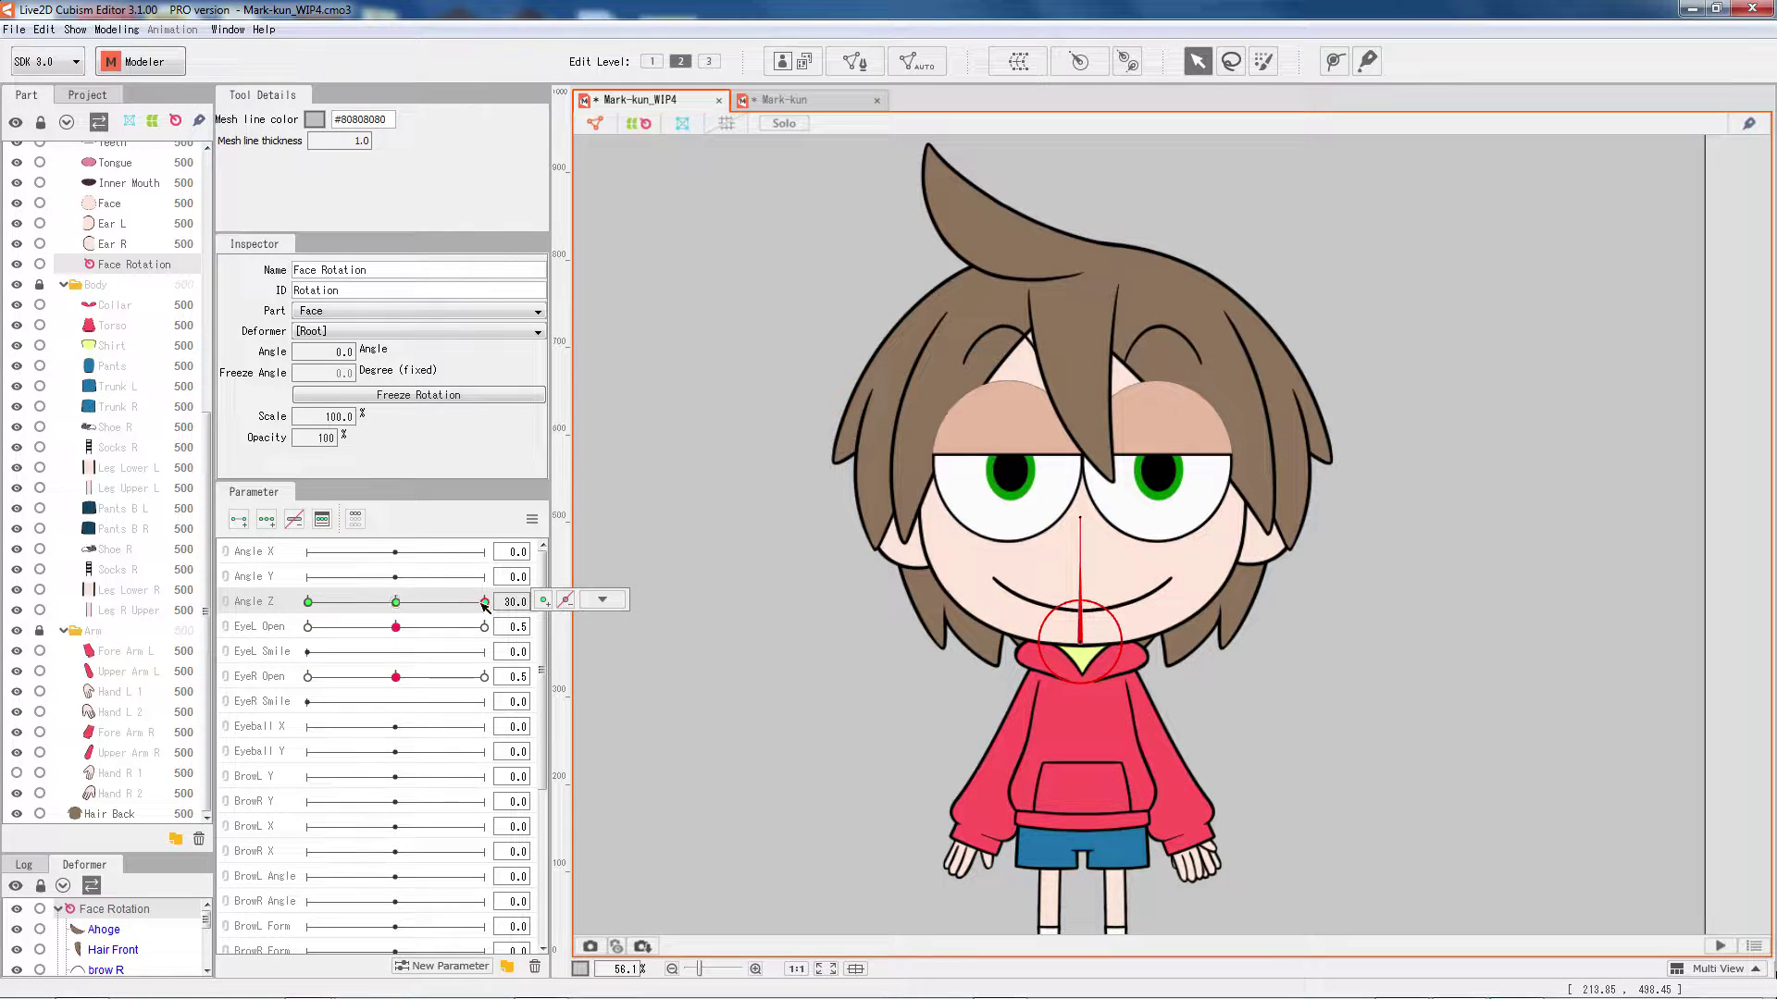
{"action": "left_click", "coordinate": [342, 352]}
{"action": "type", "text": "30"}
{"action": "key", "text": "Return"}
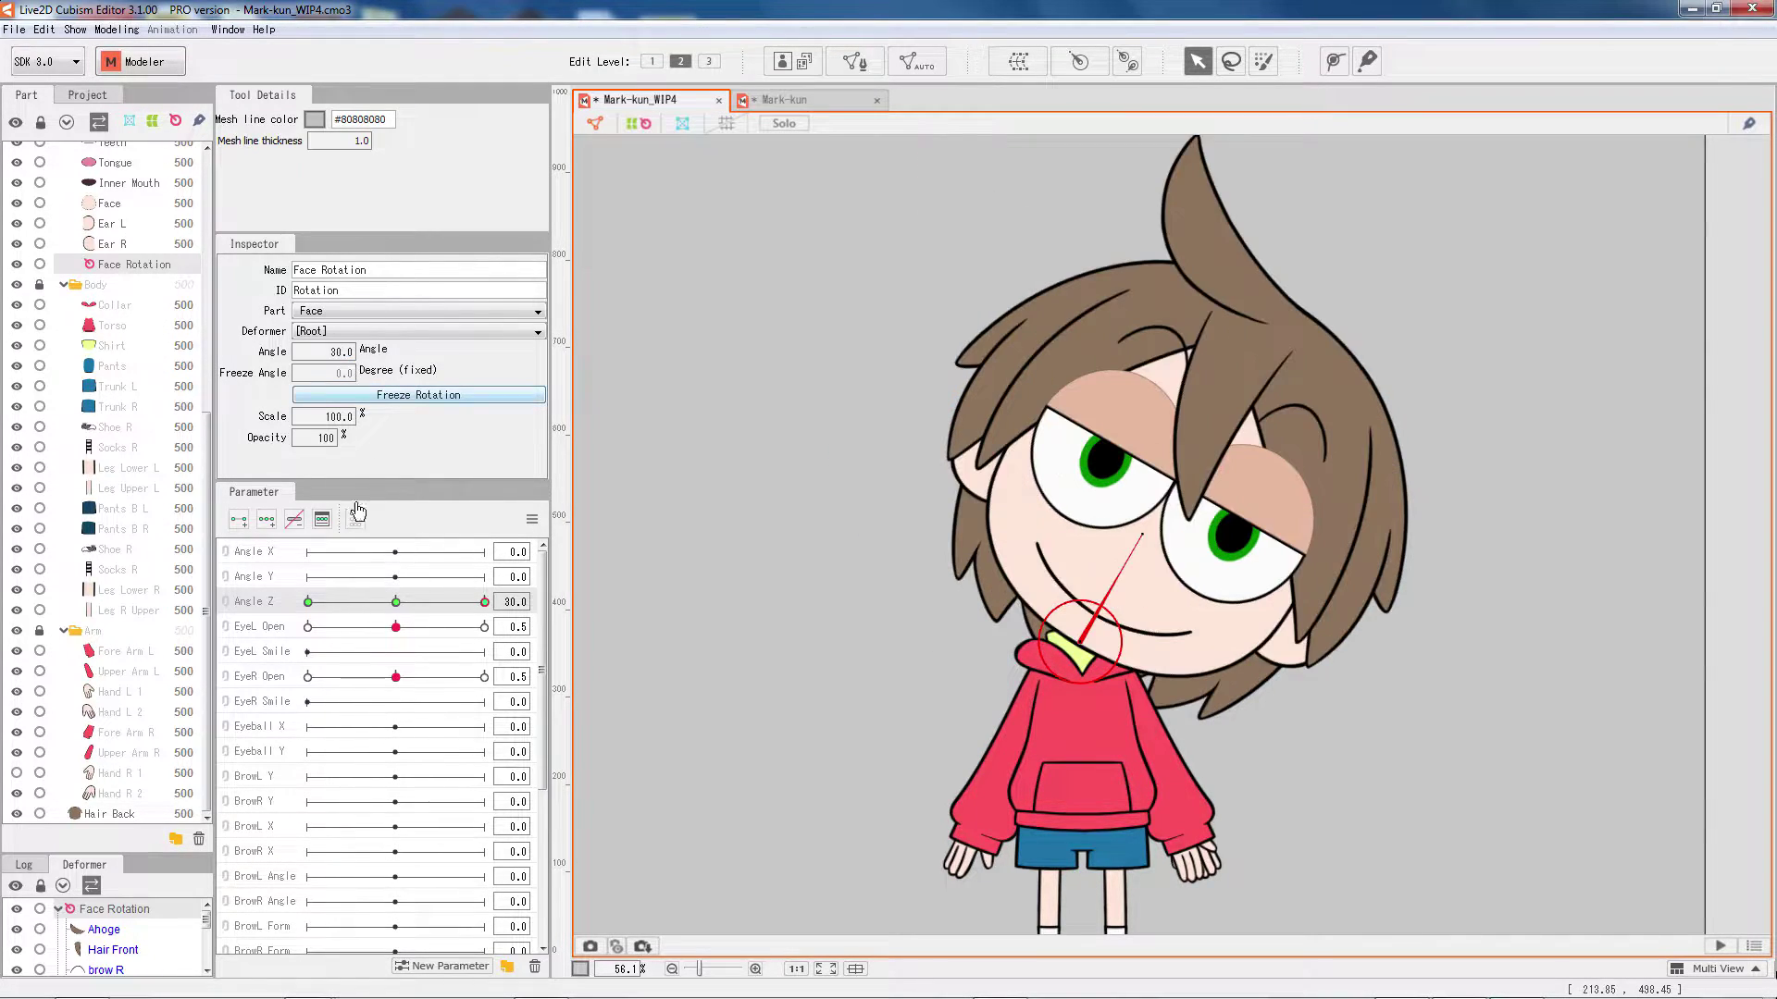
Set the Face Rotation angle to -30 at the Angle Z key of -30.
{"action": "left_click", "coordinate": [308, 603]}
{"action": "left_click", "coordinate": [324, 358]}
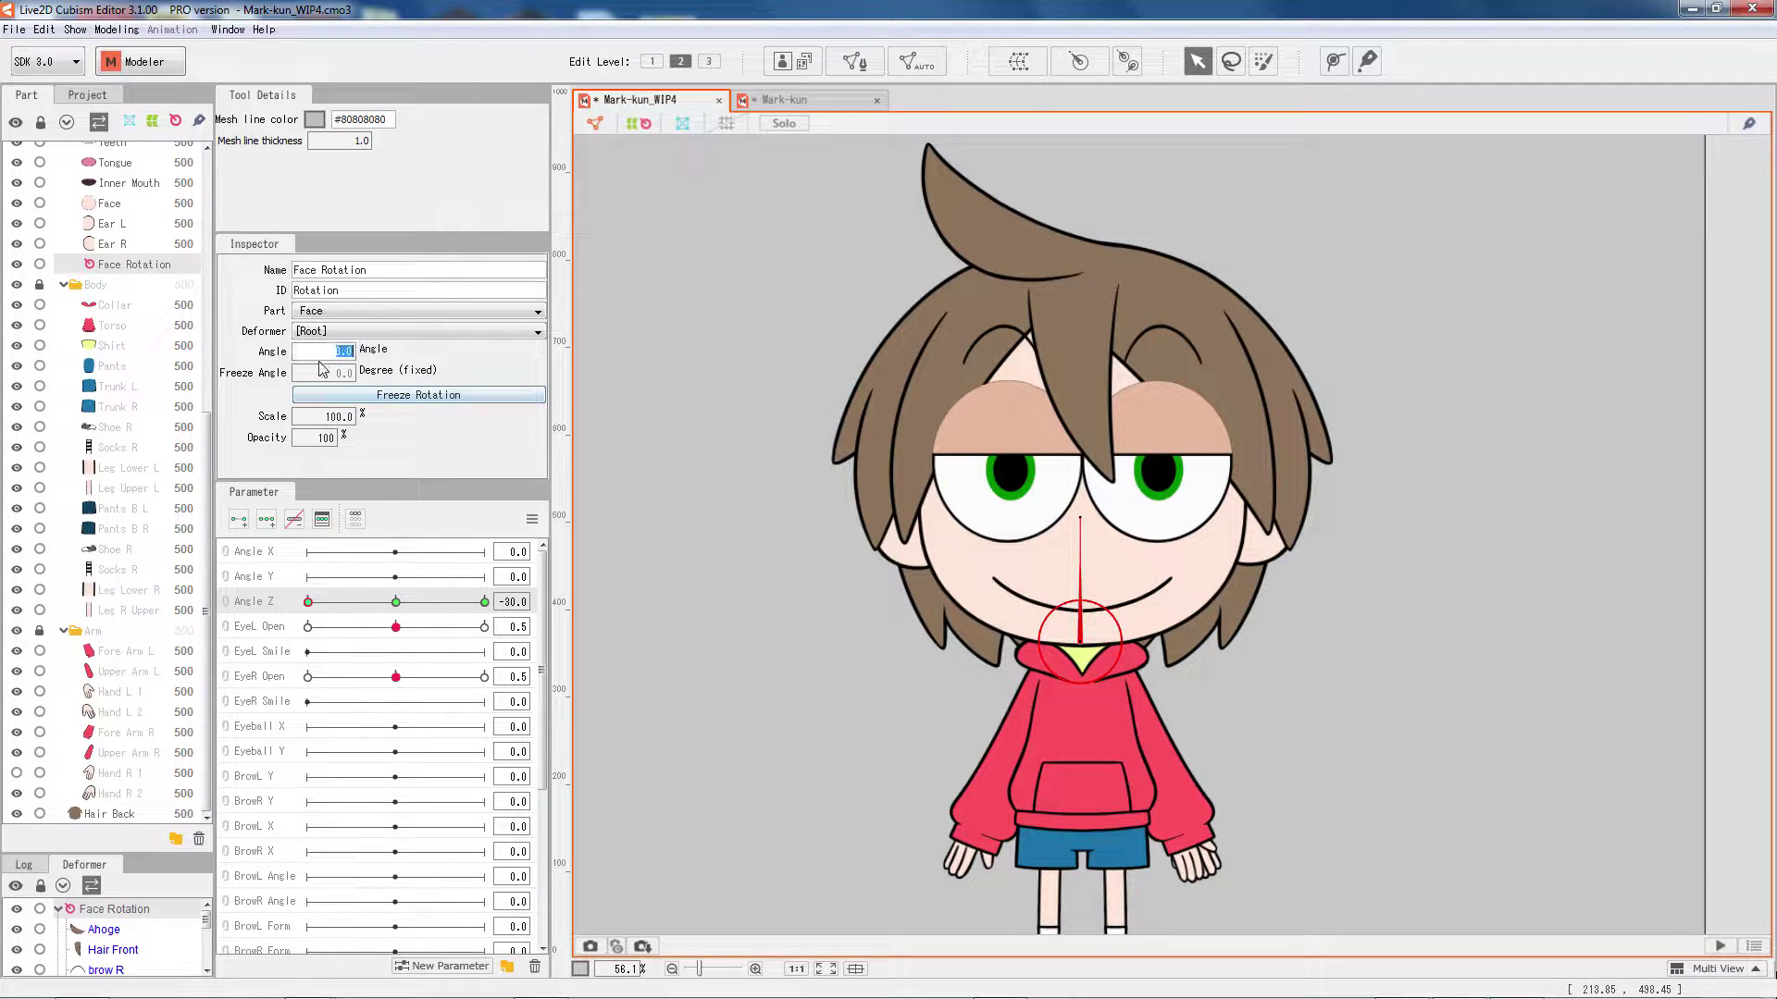
{"action": "type", "text": "-30"}
{"action": "key", "text": "Return"}
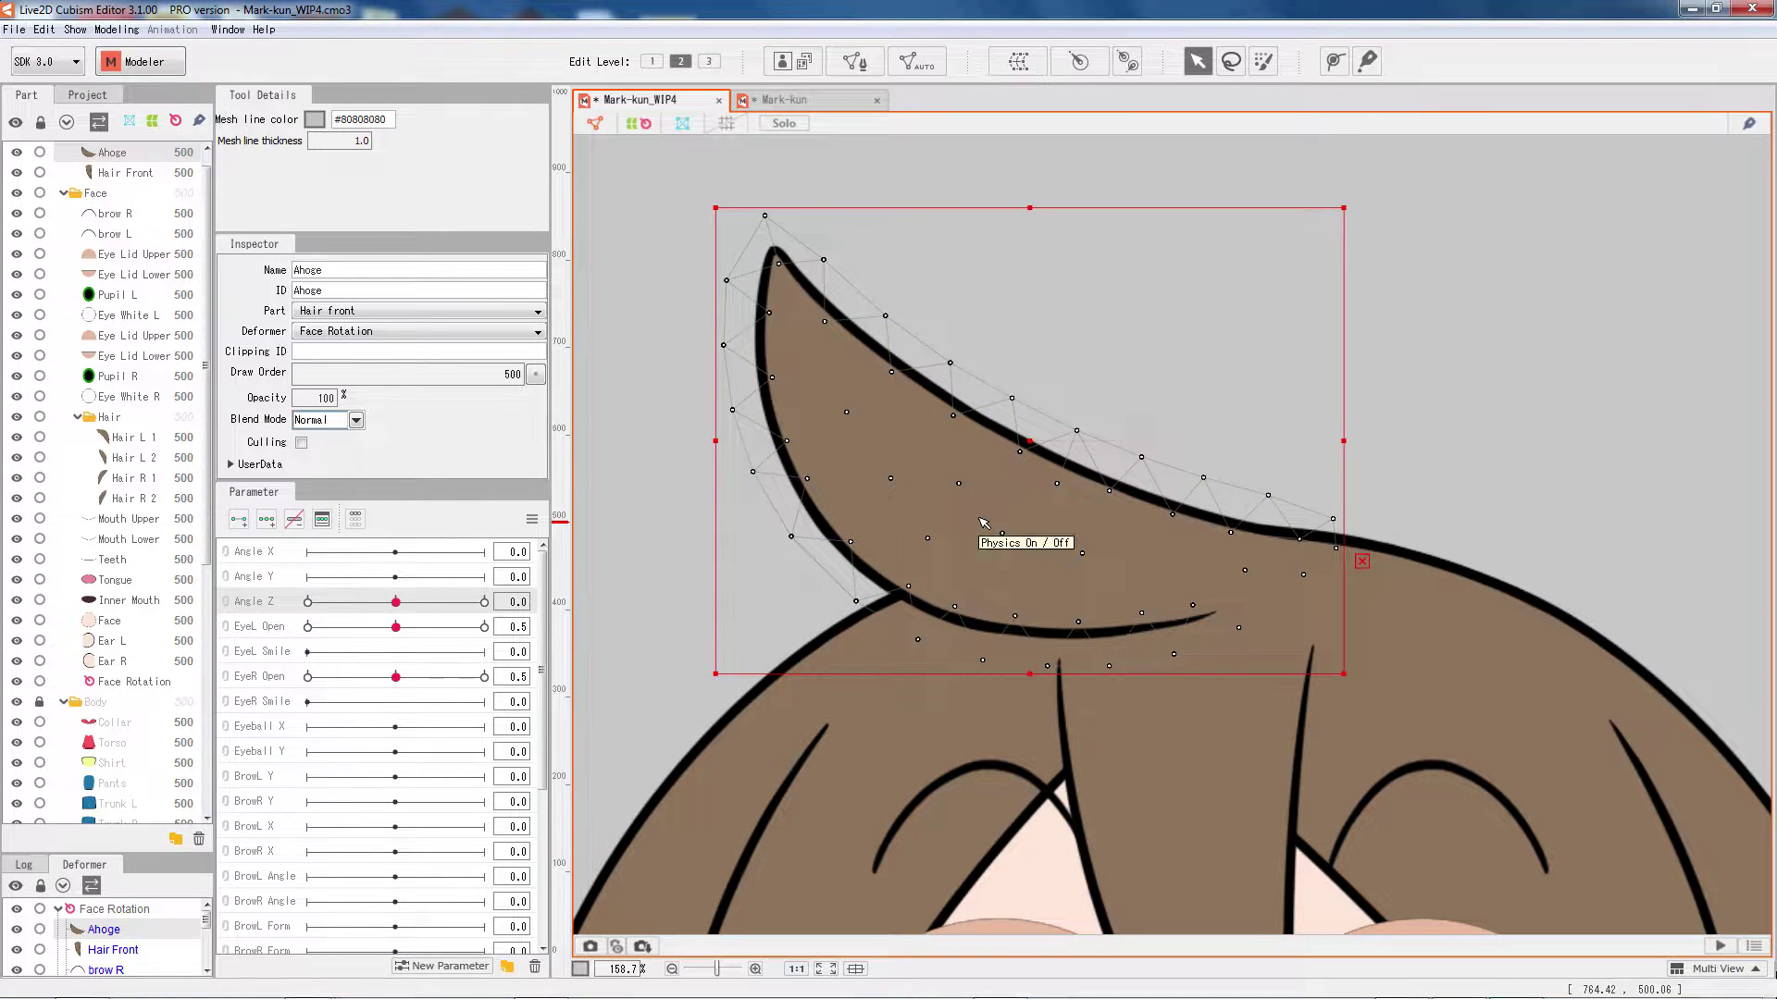
Create a warp deformer named Hair front swing as parent of Ahoge, with 2 x 2 Bezier and 5 x 5 conversion divisions.
{"action": "left_click", "coordinate": [1013, 67]}
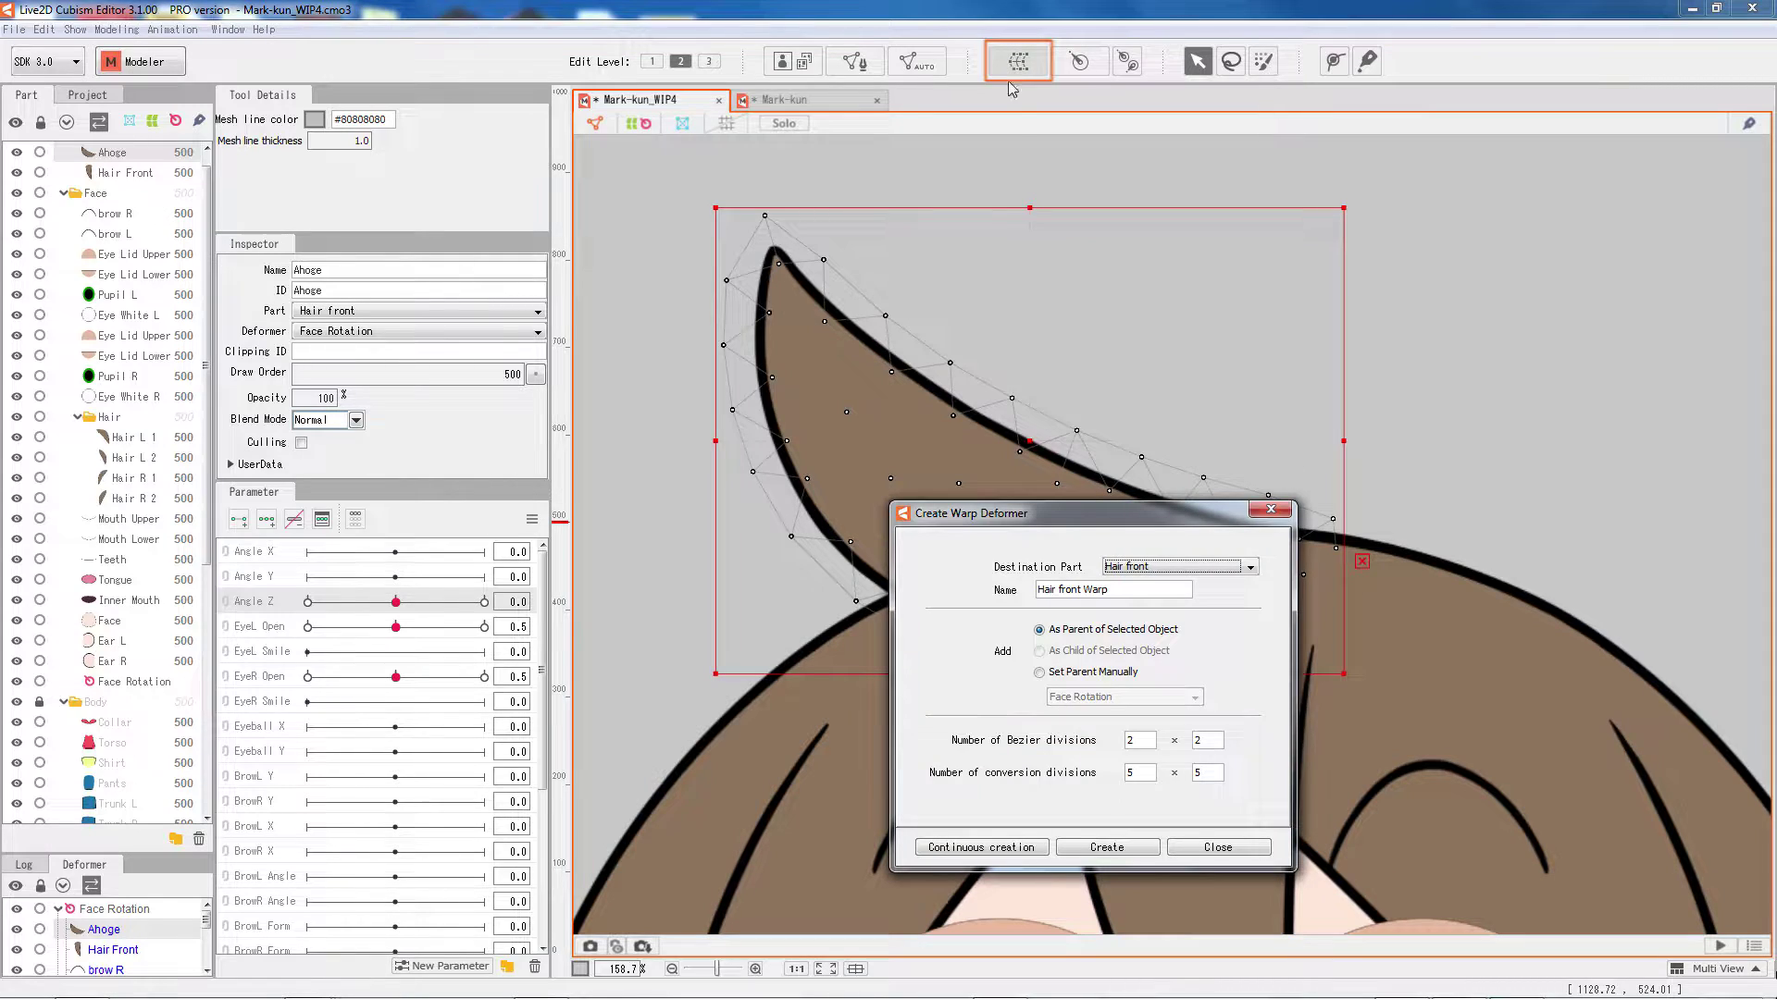
{"action": "left_click_drag", "start_coordinate": [1047, 517], "coordinate": [1140, 297]}
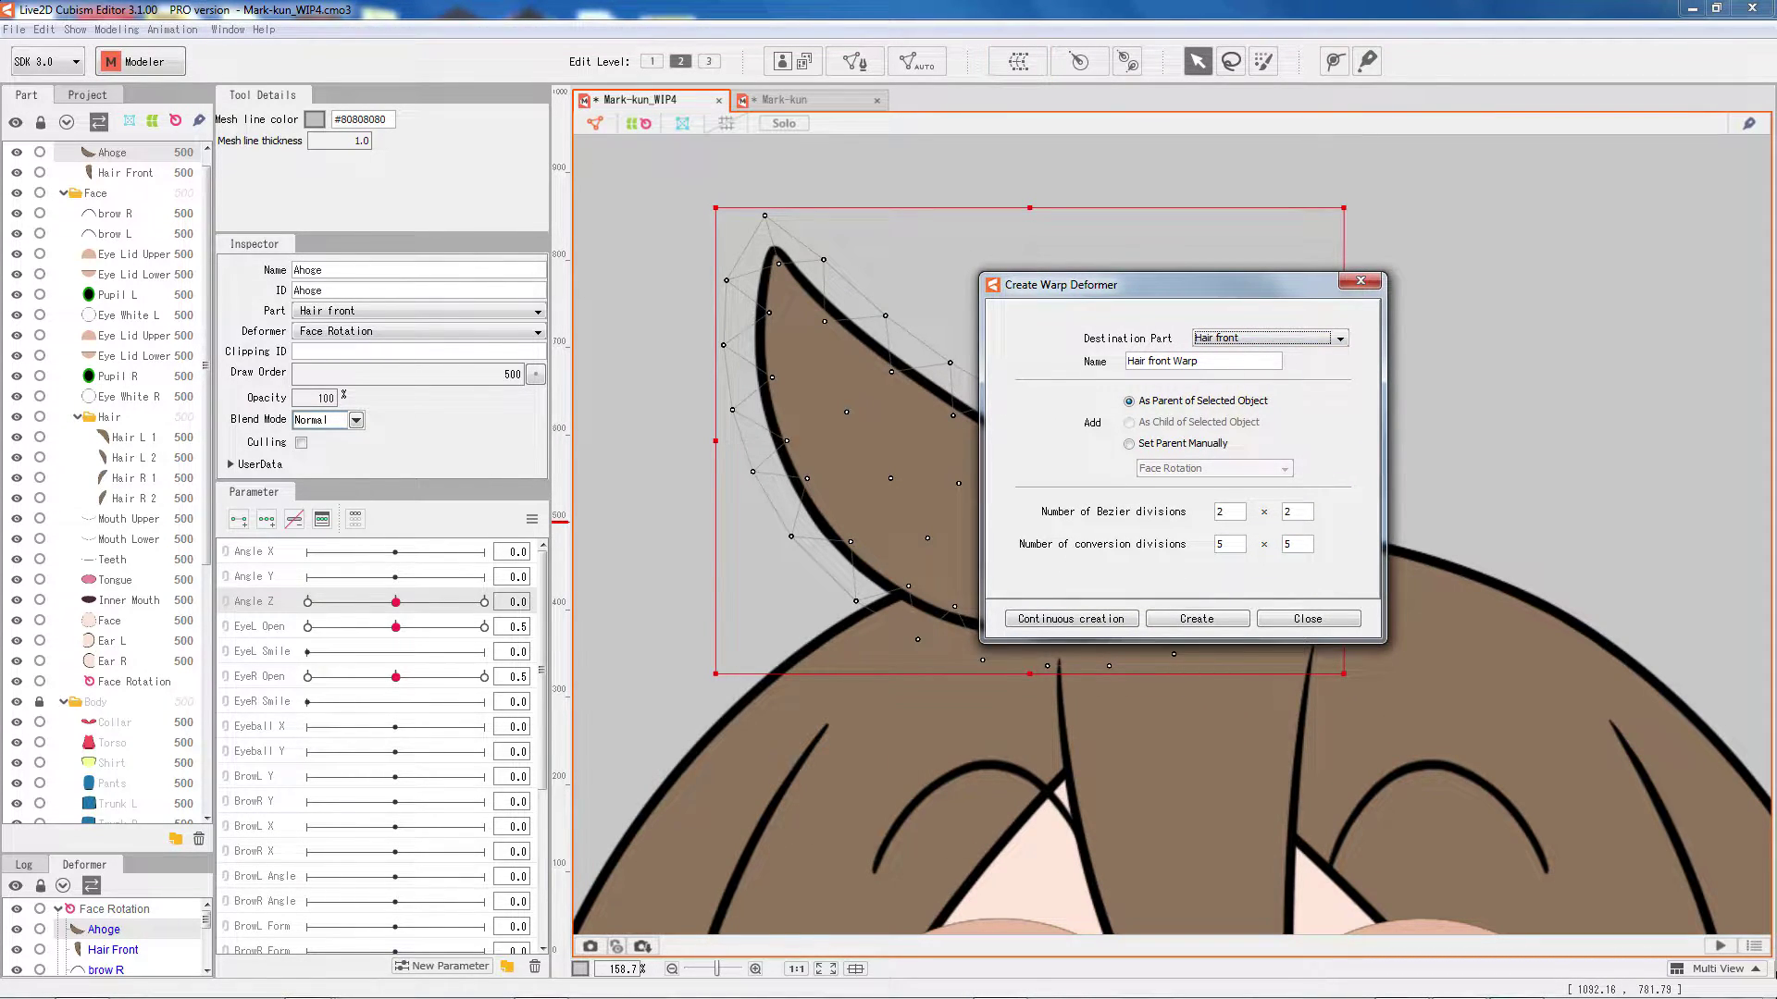
{"action": "left_click_drag", "start_coordinate": [1198, 361], "coordinate": [1181, 361]}
{"action": "type", "text": "swing"}
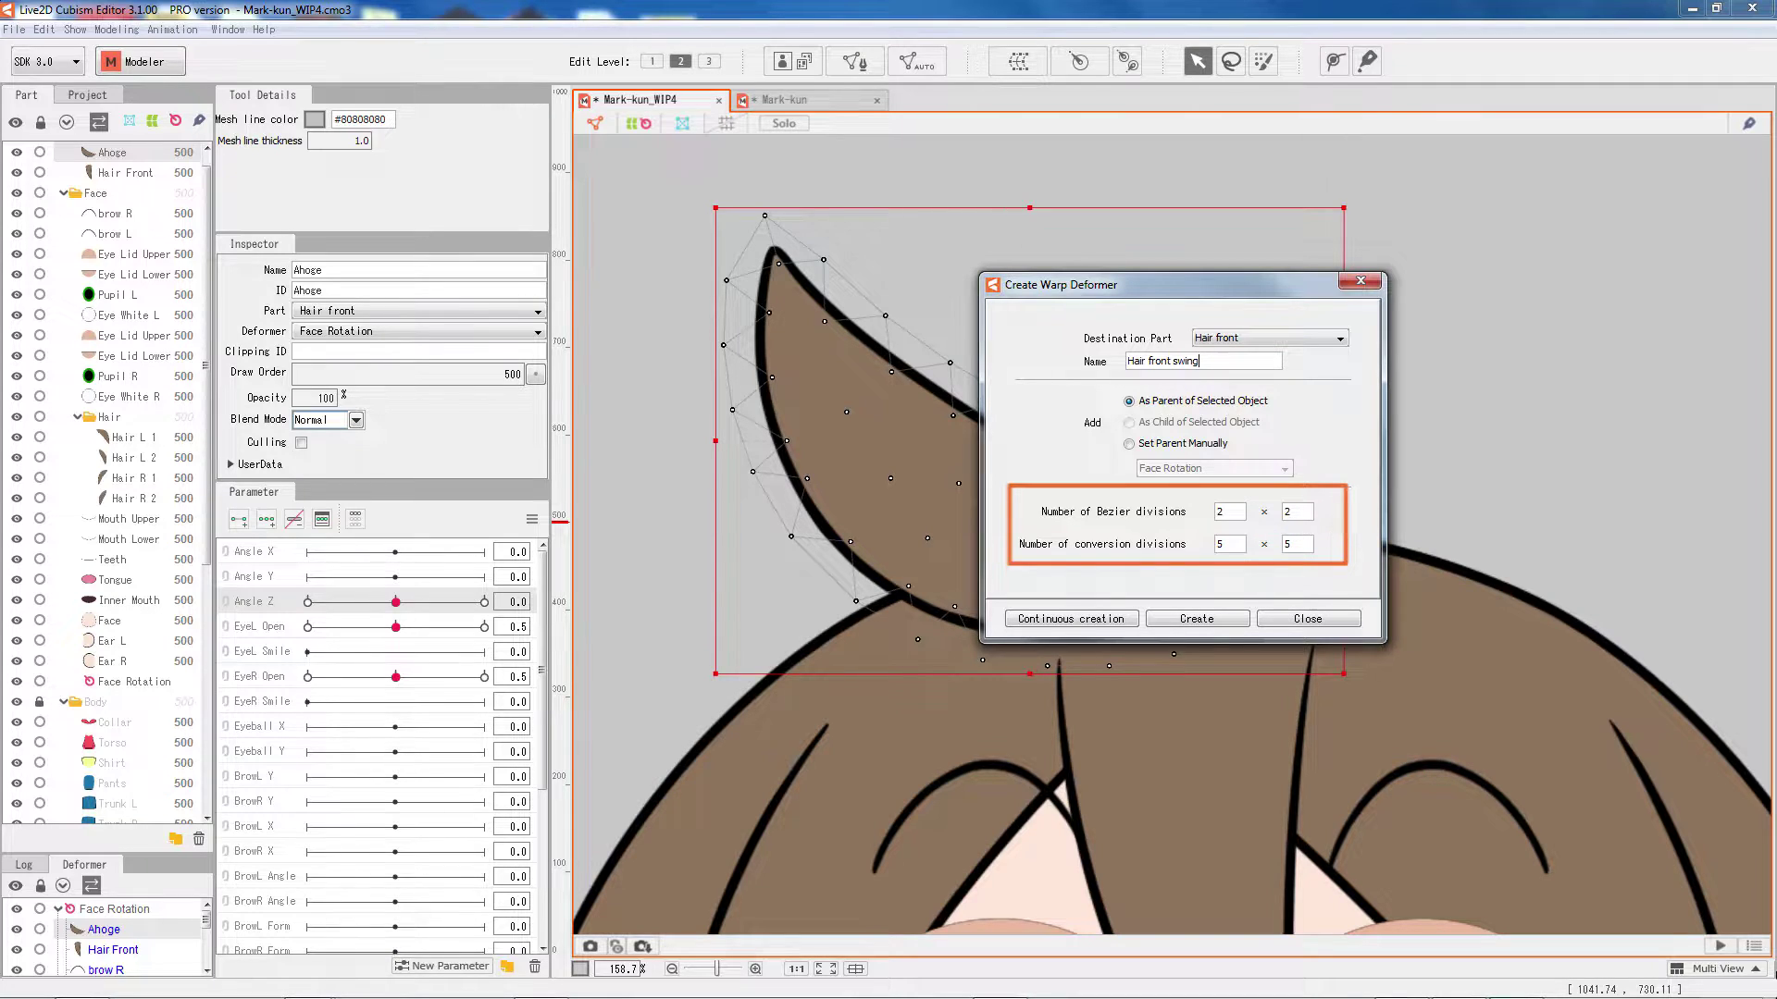
{"action": "left_click", "coordinate": [1223, 544]}
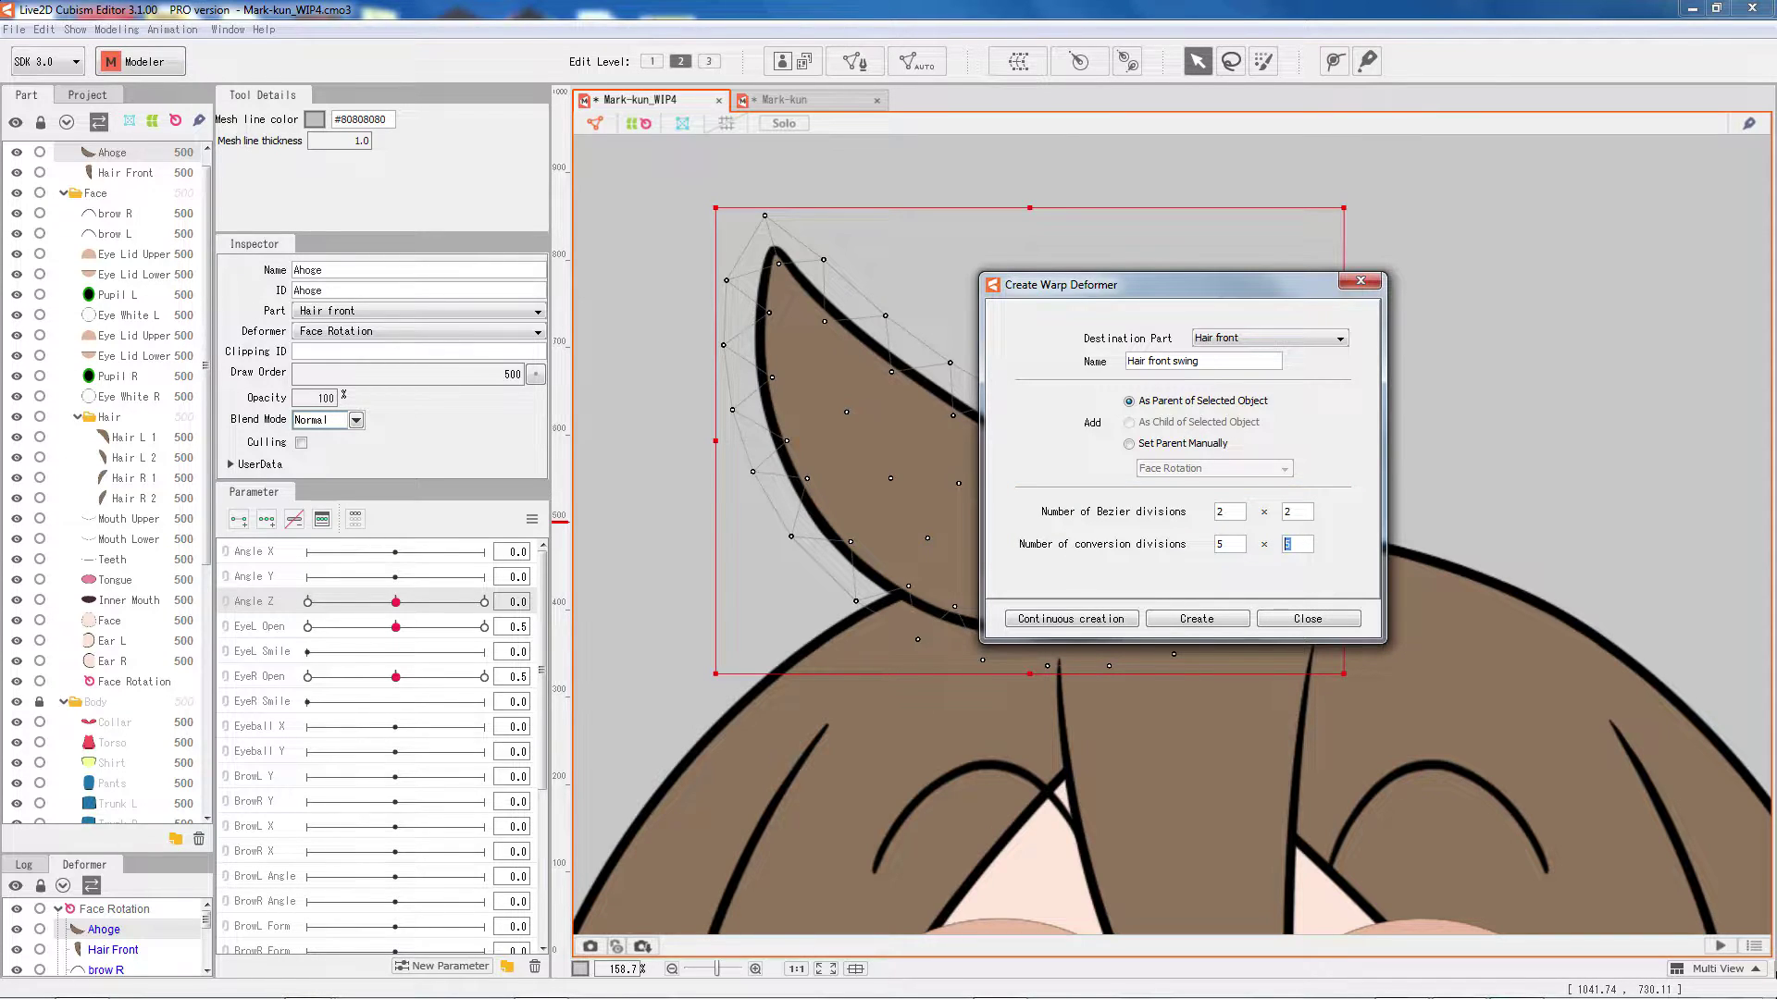
{"action": "key", "text": "Tab"}
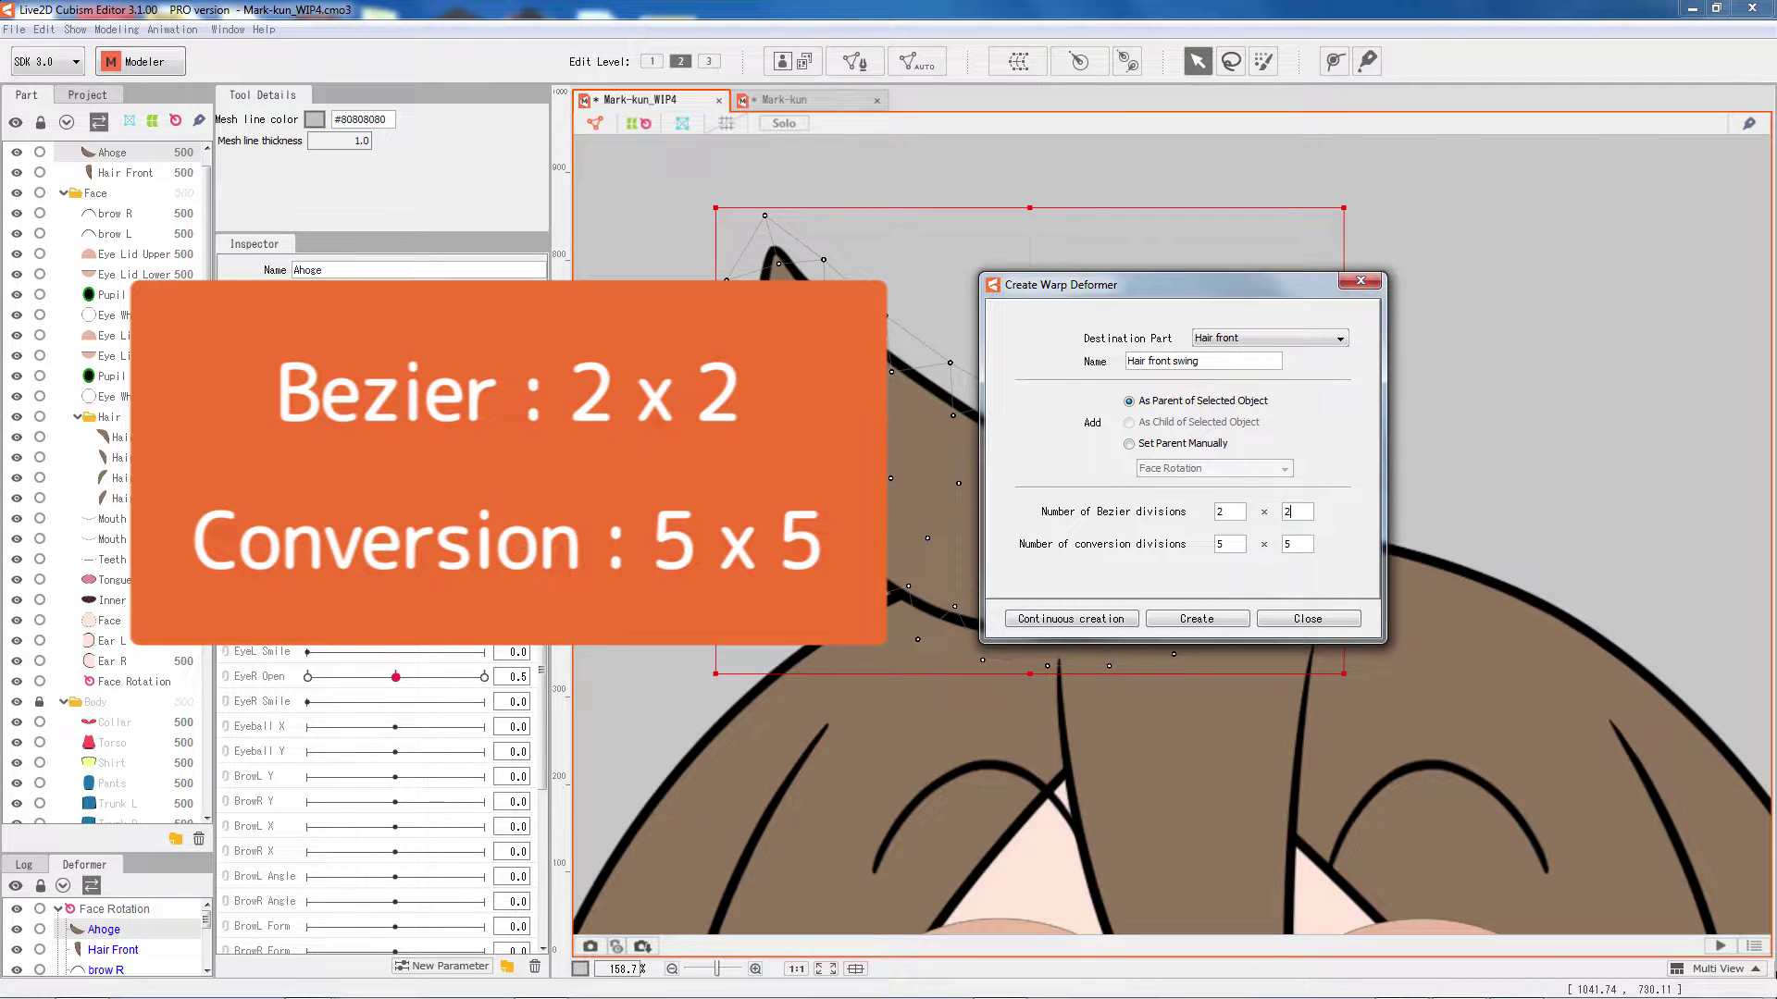
{"action": "left_click", "coordinate": [1184, 618]}
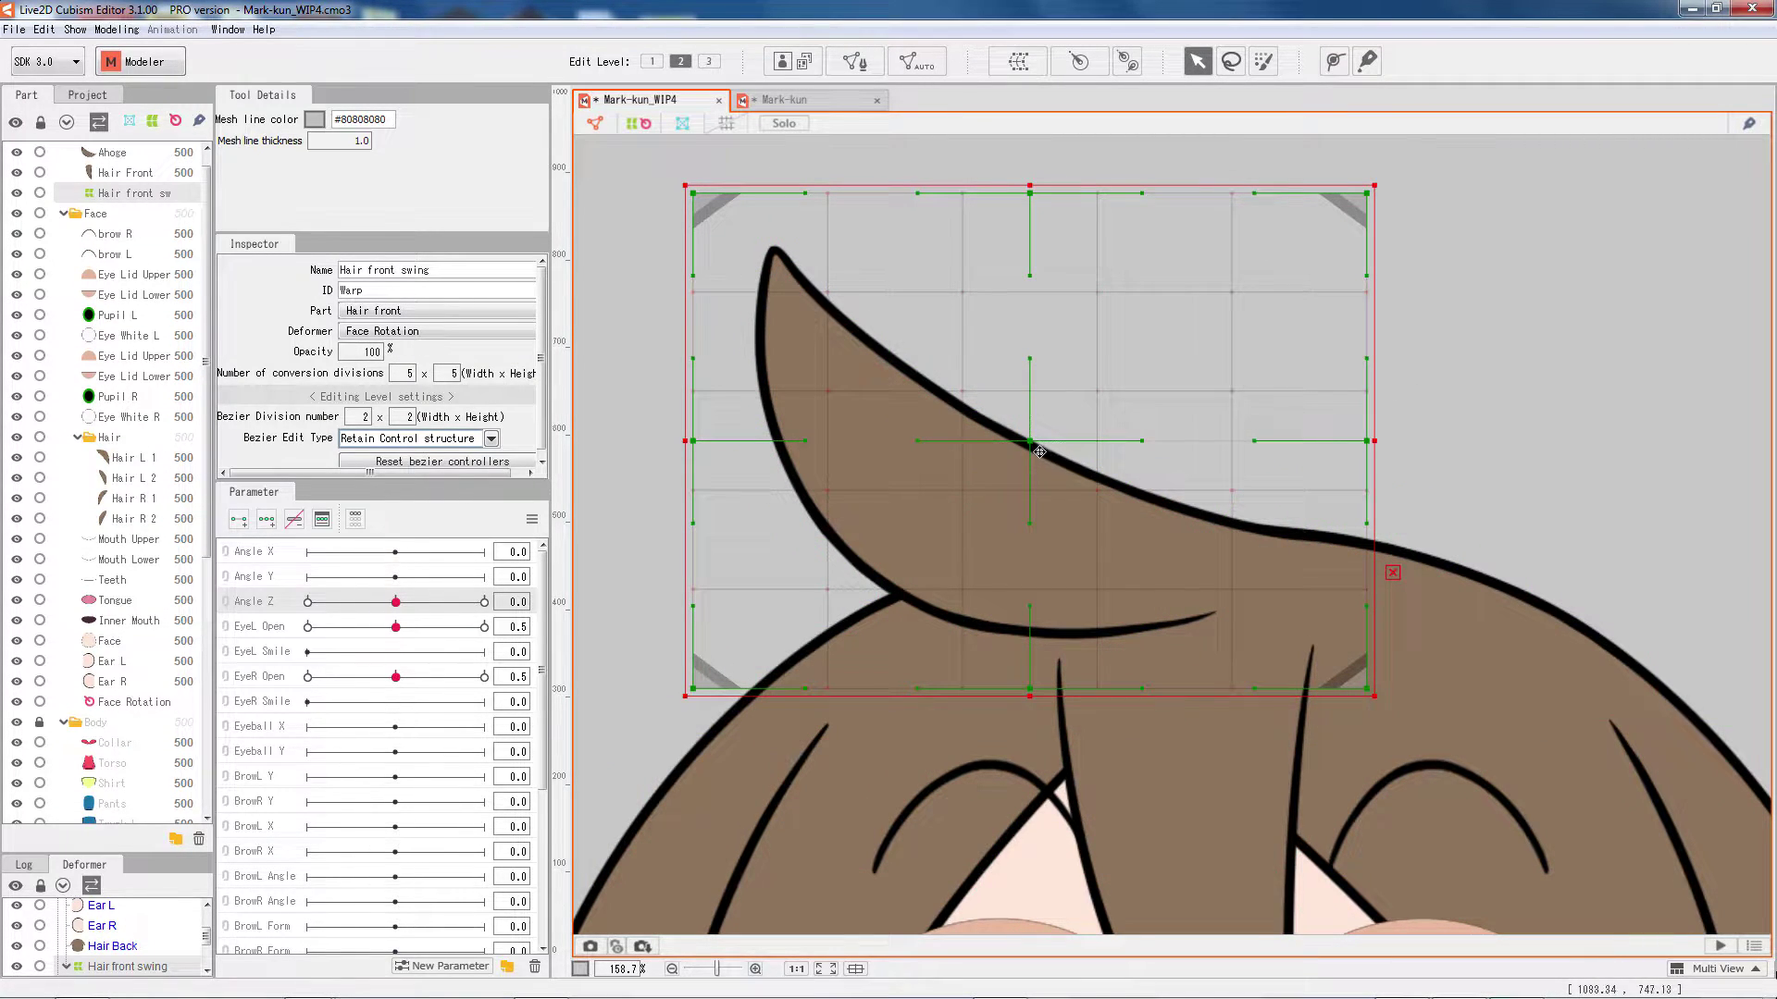
Try bending the Ahoge with the middle Bezier controls of the Hair front swing deformer and undo the change.
{"action": "left_click", "coordinate": [1046, 448]}
{"action": "left_click_drag", "start_coordinate": [985, 441], "coordinate": [977, 508]}
{"action": "left_click", "coordinate": [1466, 622]}
{"action": "key", "text": "ctrl+z"}
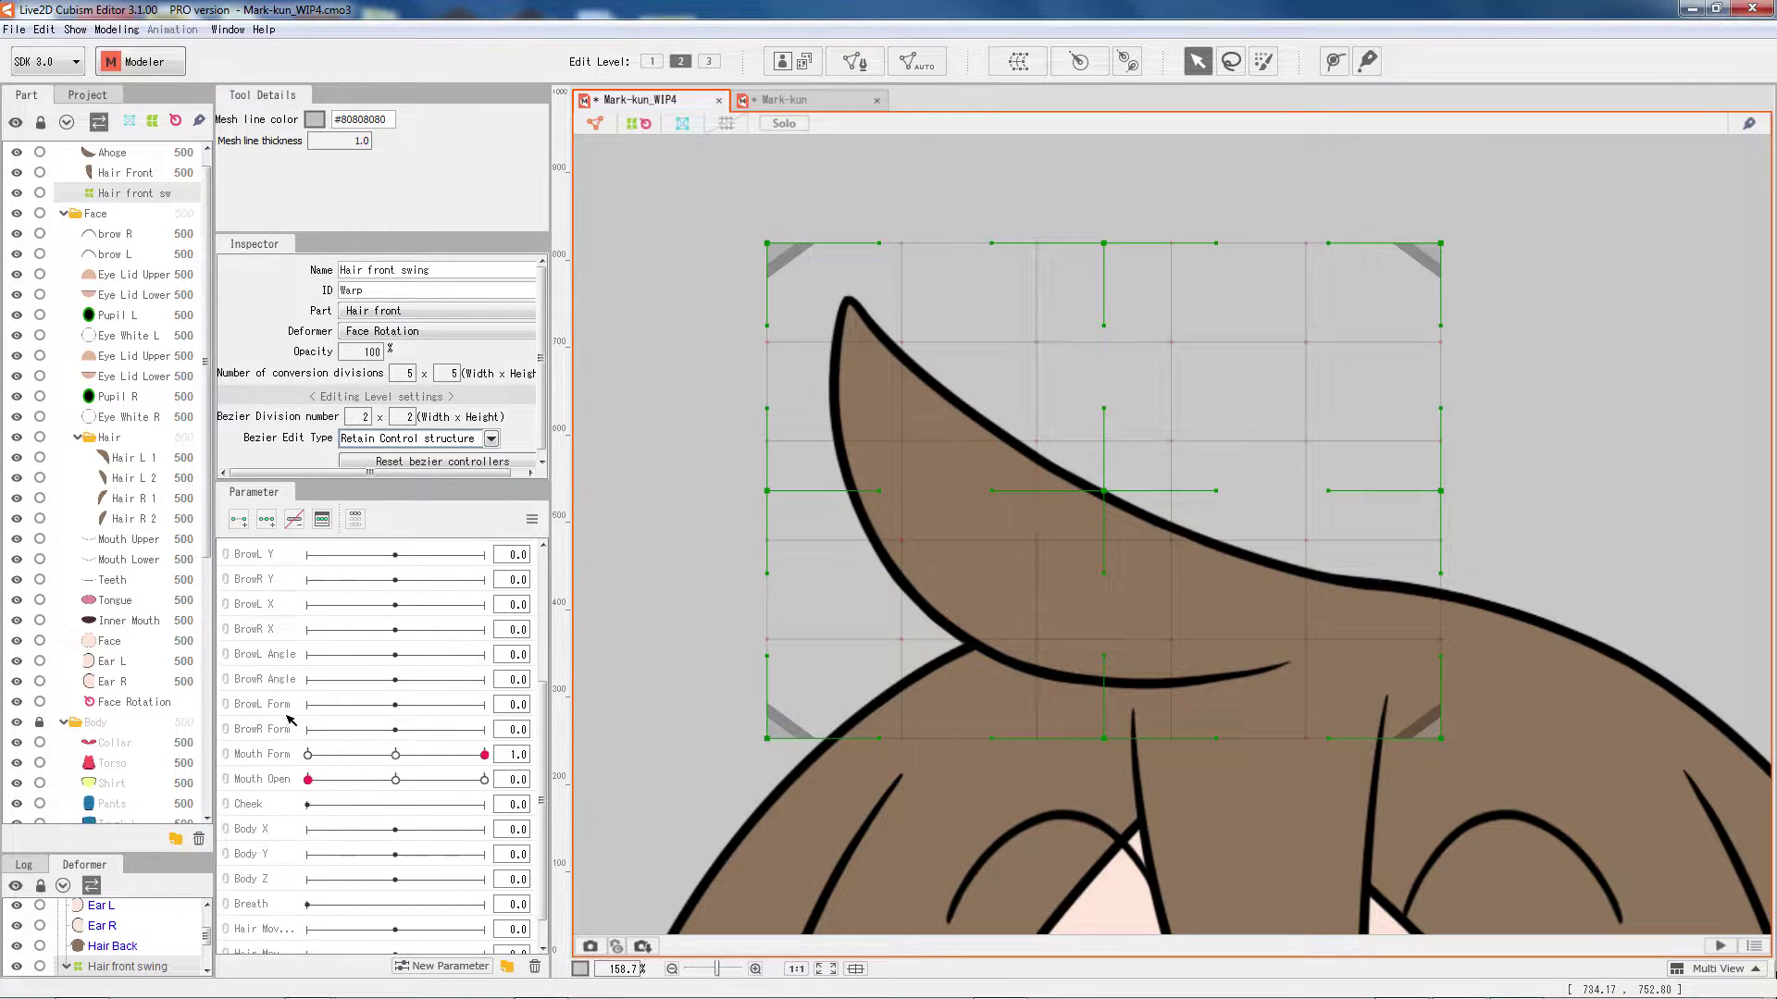
Add three keys to the first Hair Move parameter and bend the Hair front swing grid upward and inward at 1.0.
{"action": "scroll", "coordinate": [310, 703], "scroll_direction": "down", "scroll_amount": 3}
{"action": "left_click", "coordinate": [264, 892]}
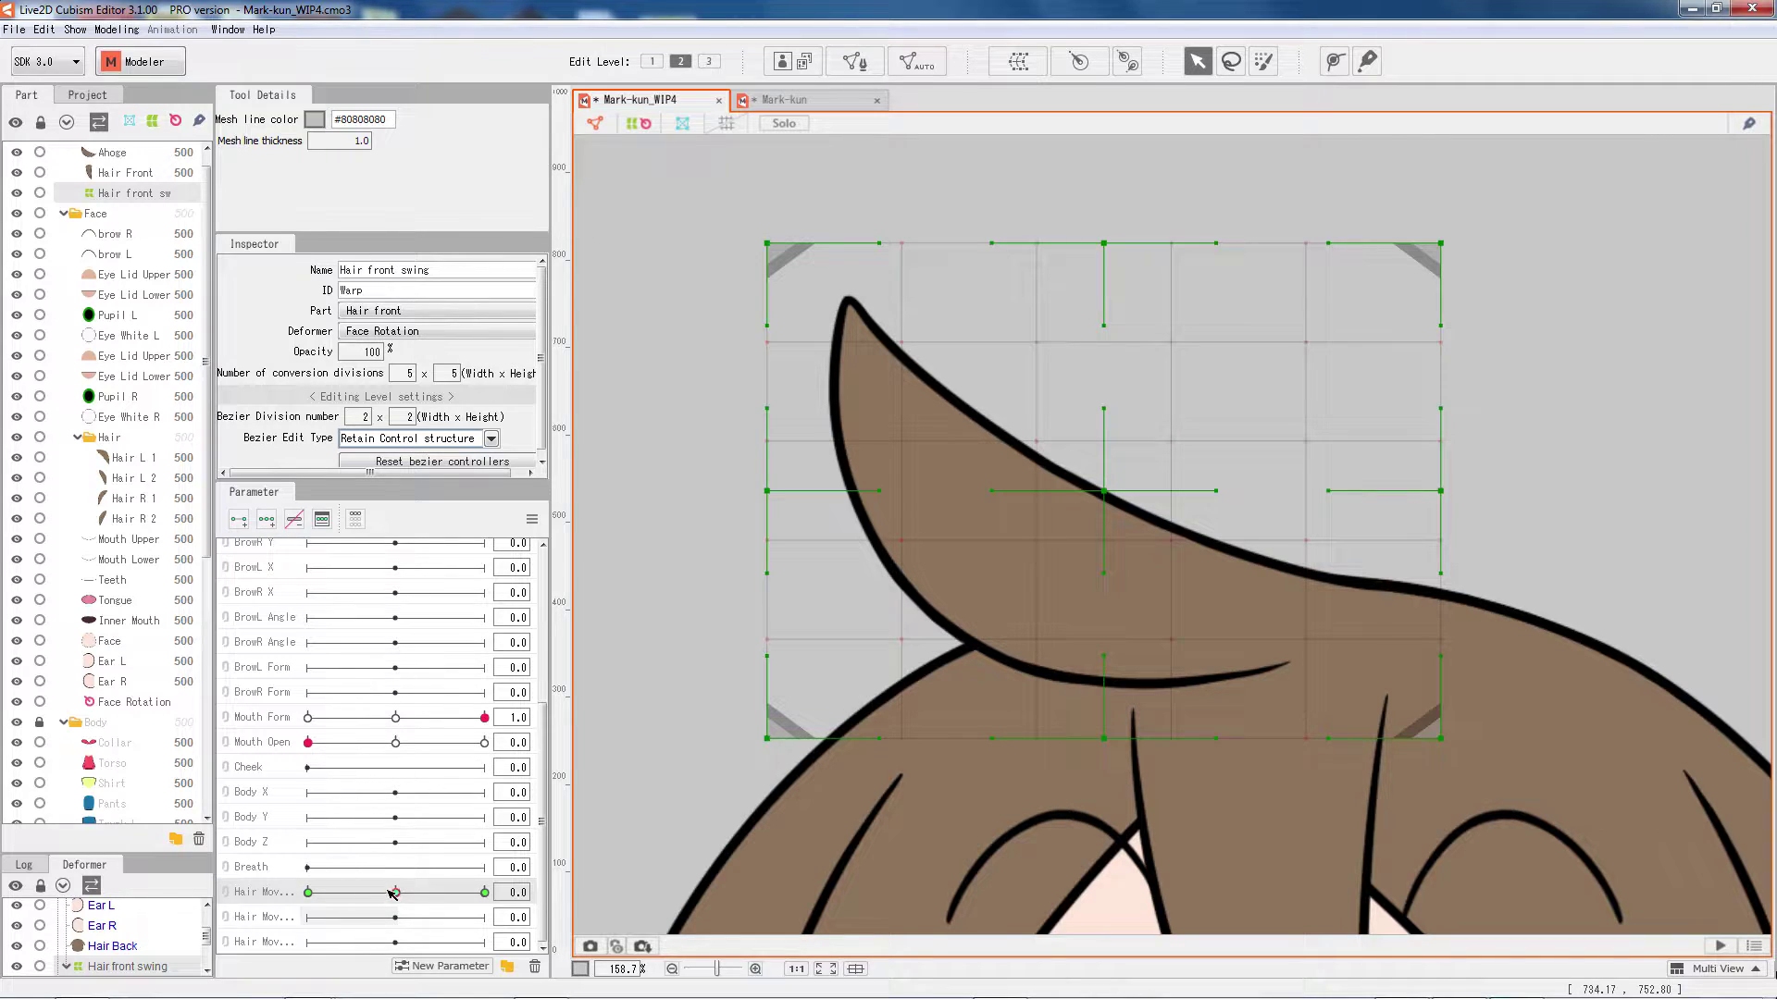
{"action": "left_click_drag", "start_coordinate": [396, 892], "coordinate": [484, 893]}
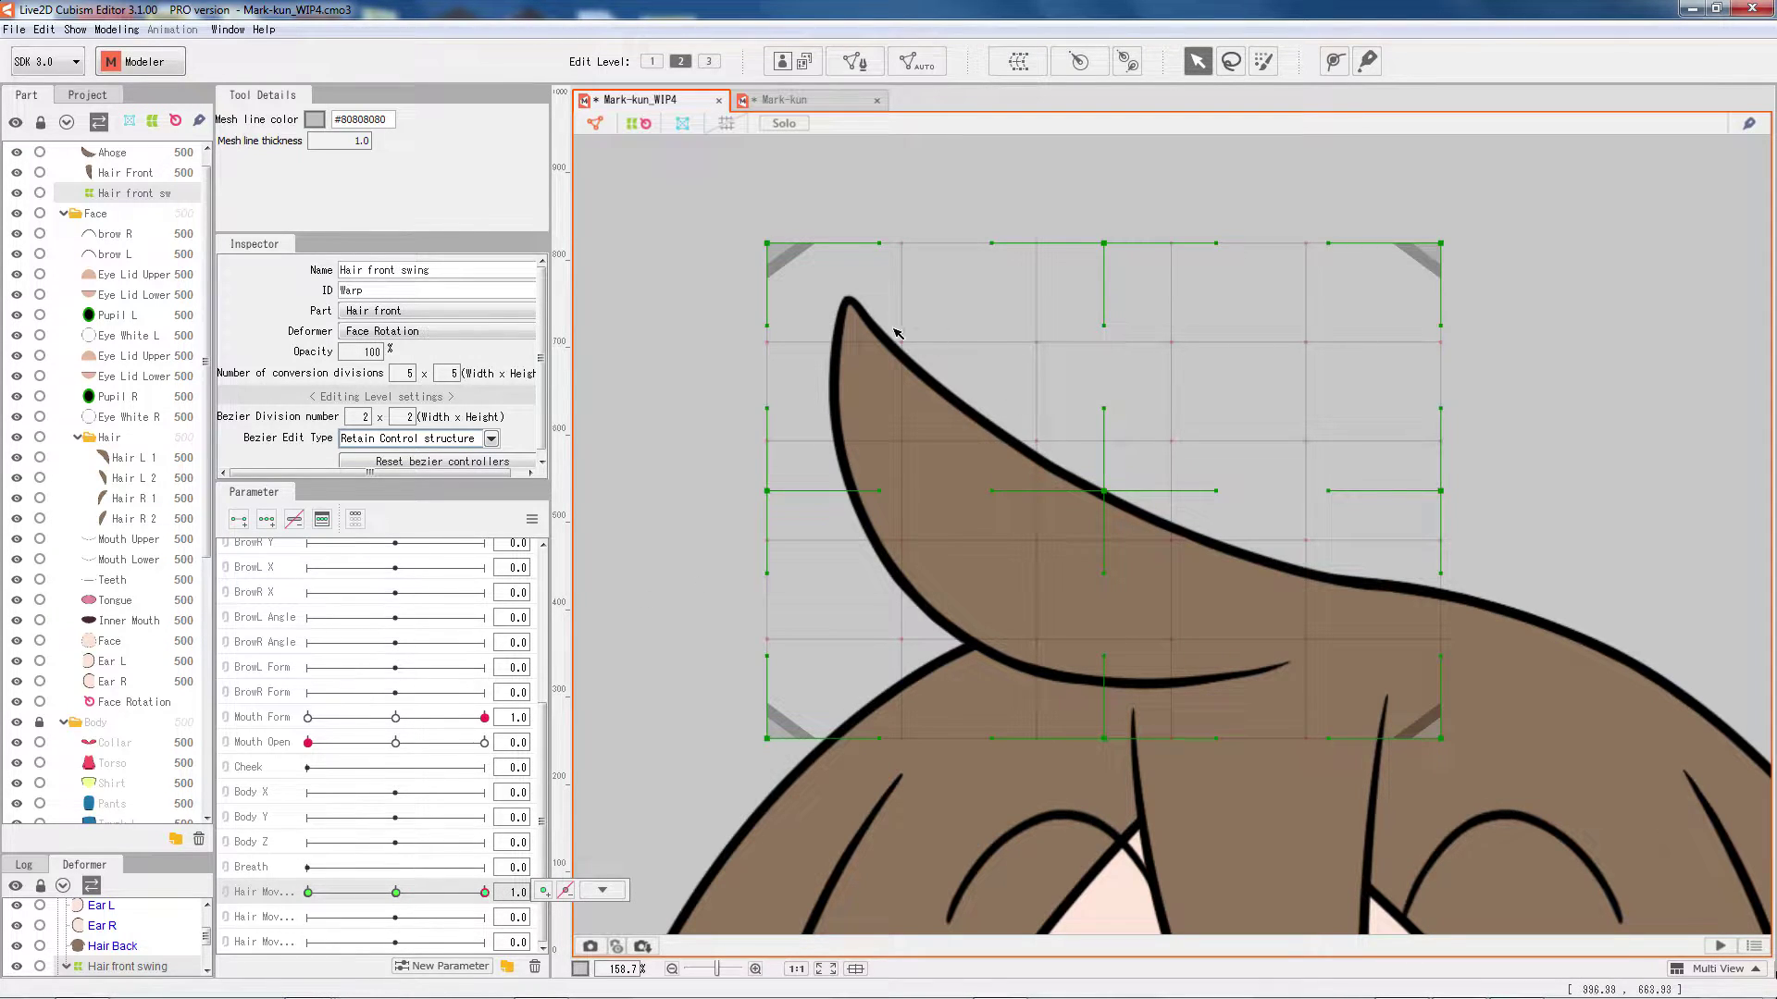
{"action": "left_click_drag", "start_coordinate": [767, 244], "coordinate": [834, 205]}
{"action": "left_click_drag", "start_coordinate": [769, 491], "coordinate": [794, 426]}
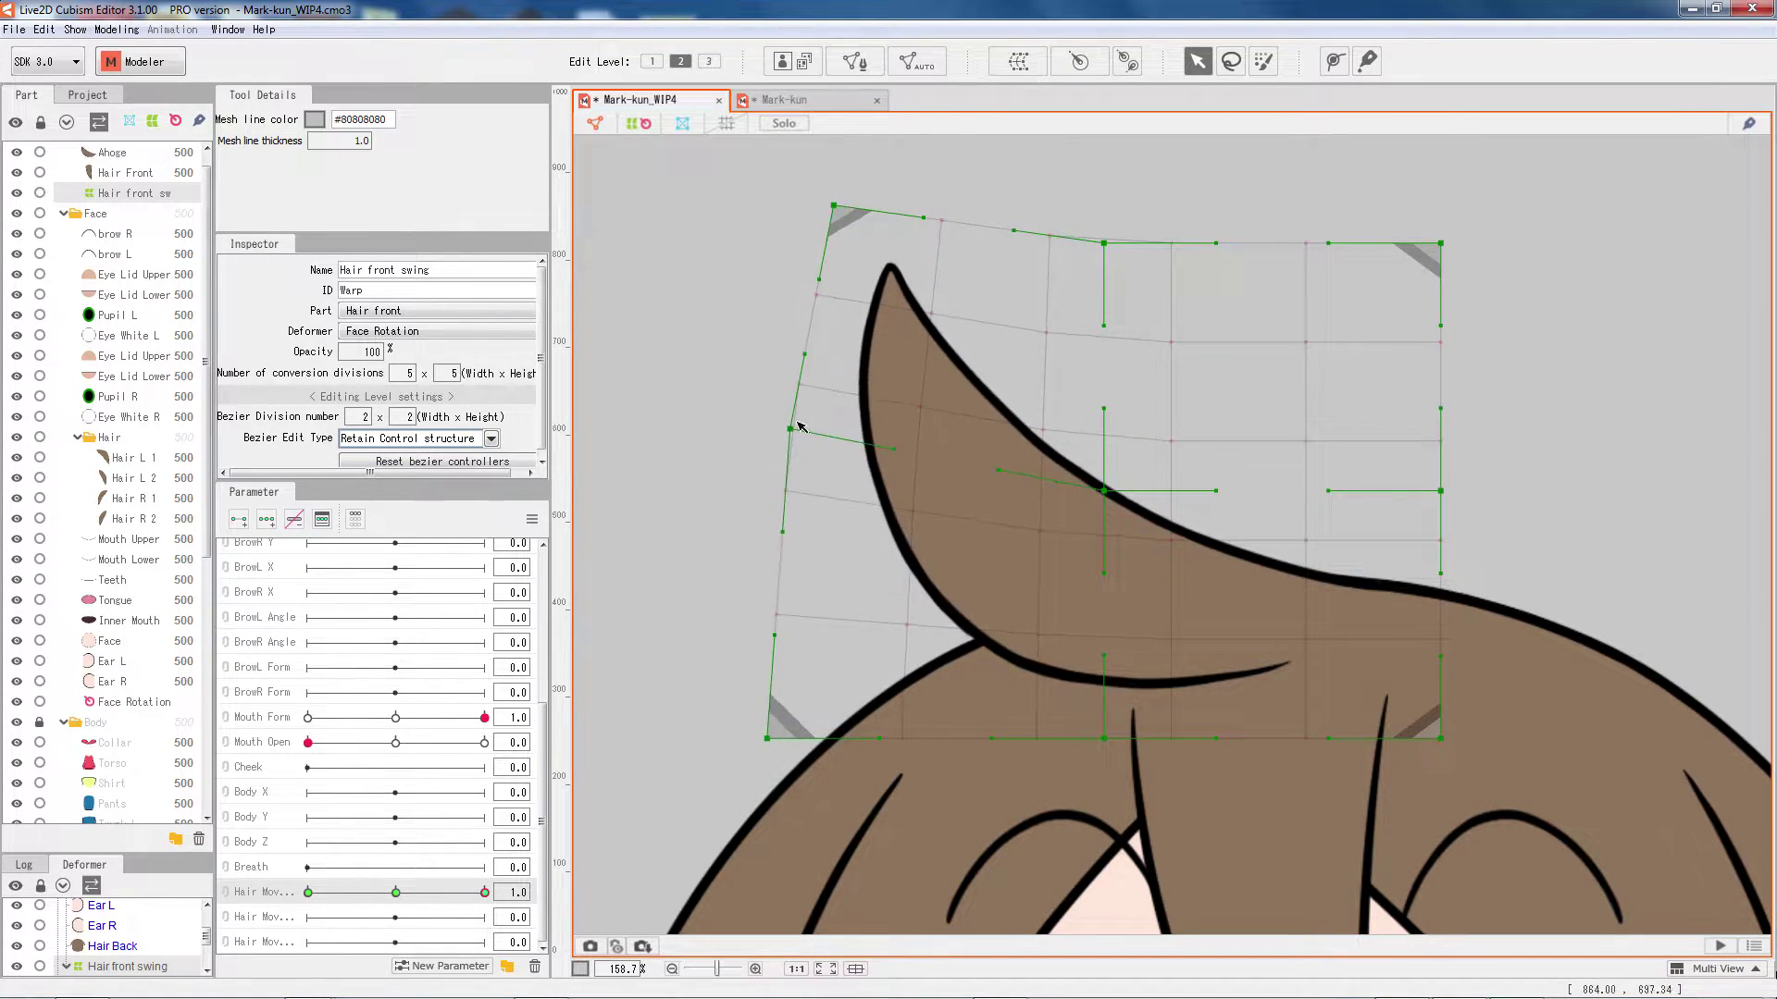
{"action": "left_click_drag", "start_coordinate": [1104, 243], "coordinate": [1123, 226]}
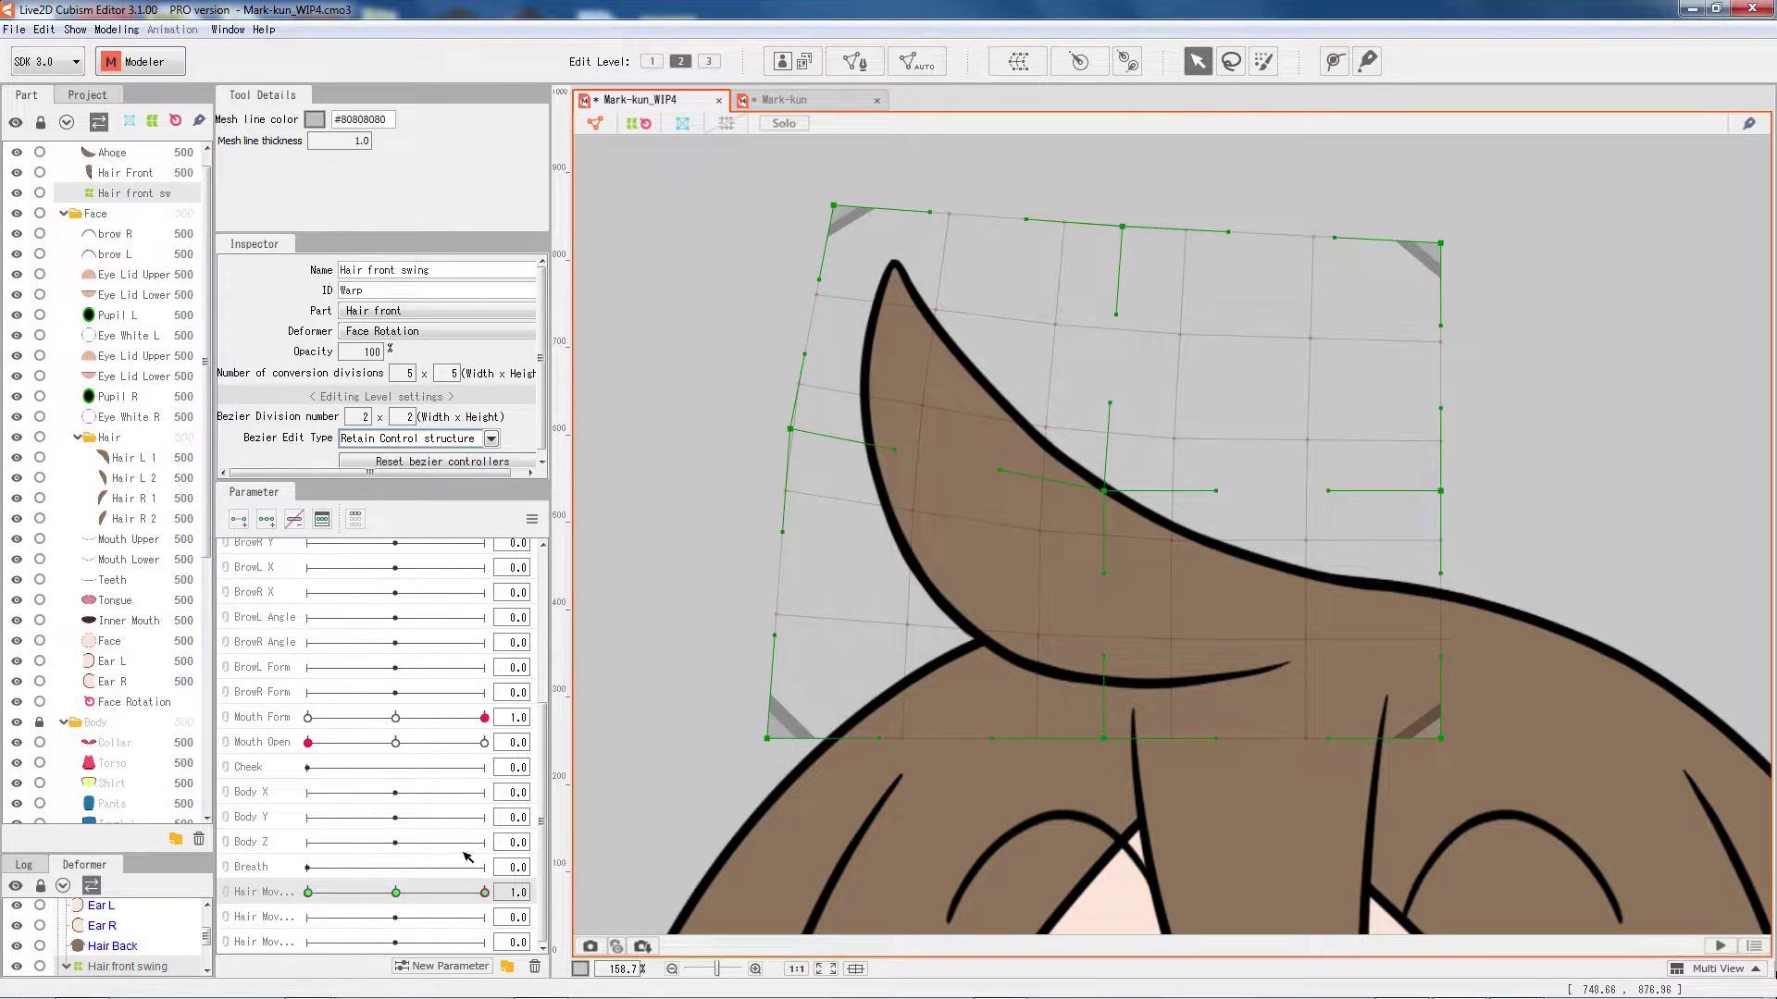
Bend the tip side of the Hair front swing grid outward and down at the first Hair Move parameter's -1.0 key.
{"action": "left_click_drag", "start_coordinate": [400, 894], "coordinate": [213, 896]}
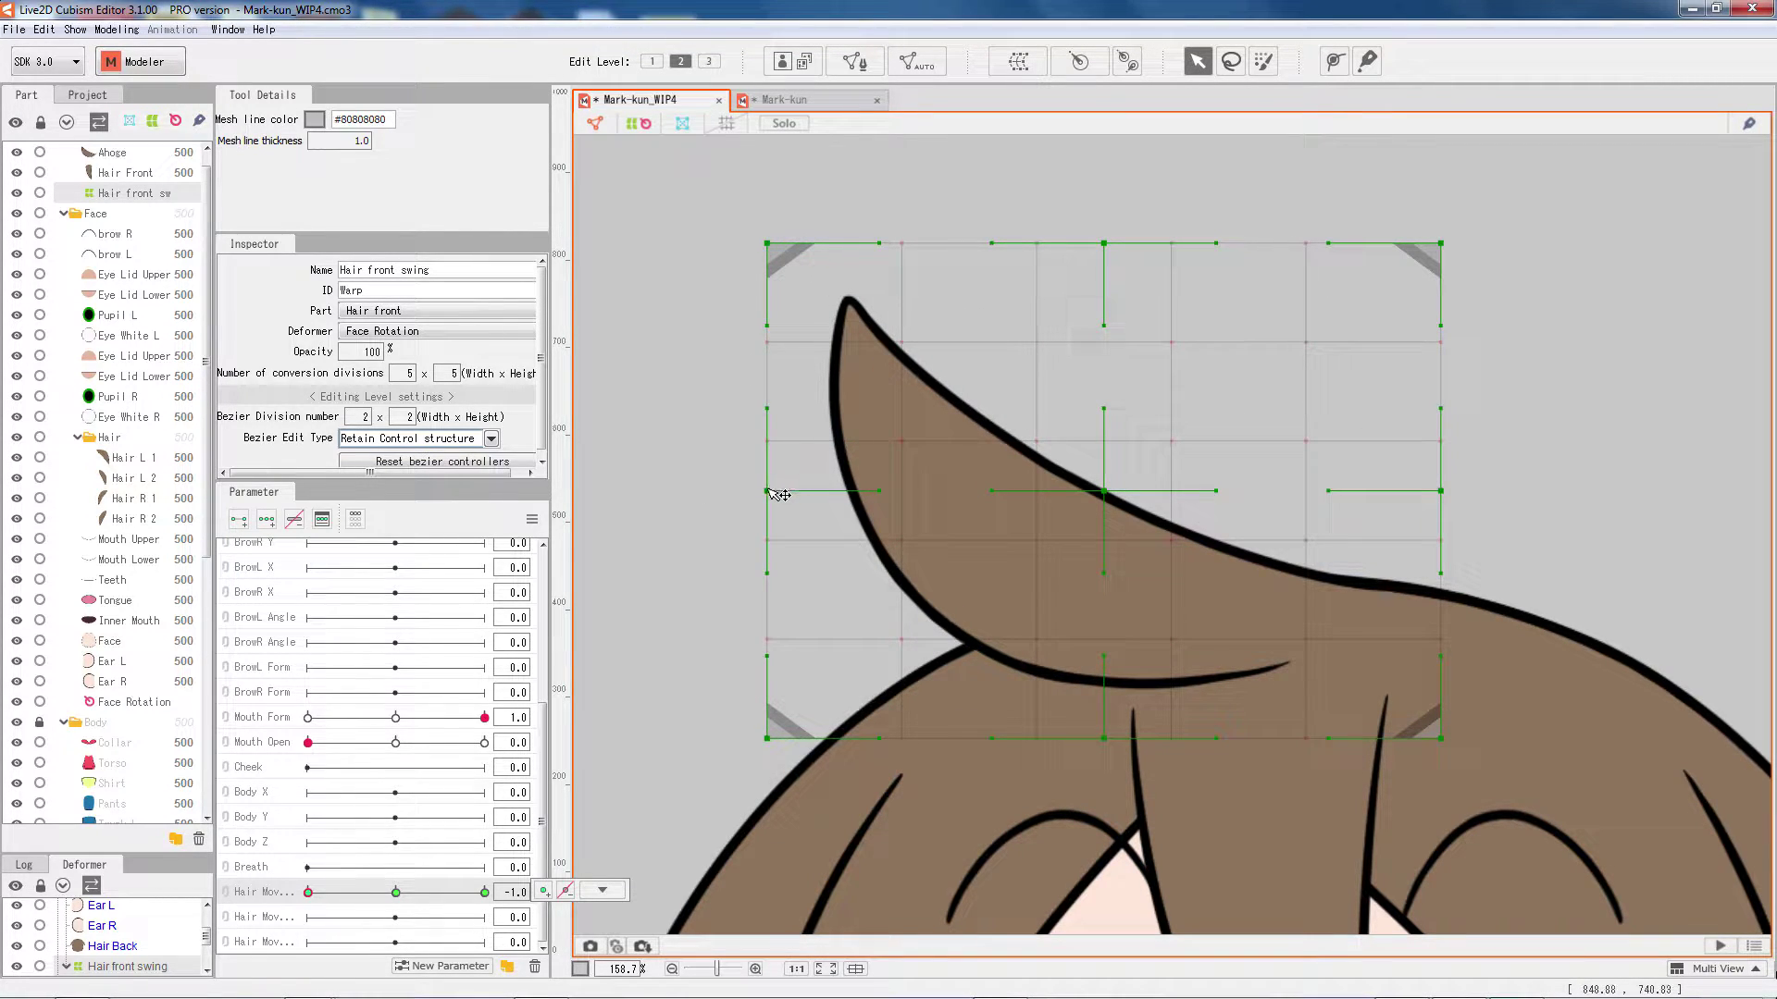
{"action": "left_click_drag", "start_coordinate": [768, 491], "coordinate": [735, 530]}
{"action": "left_click_drag", "start_coordinate": [767, 245], "coordinate": [731, 294]}
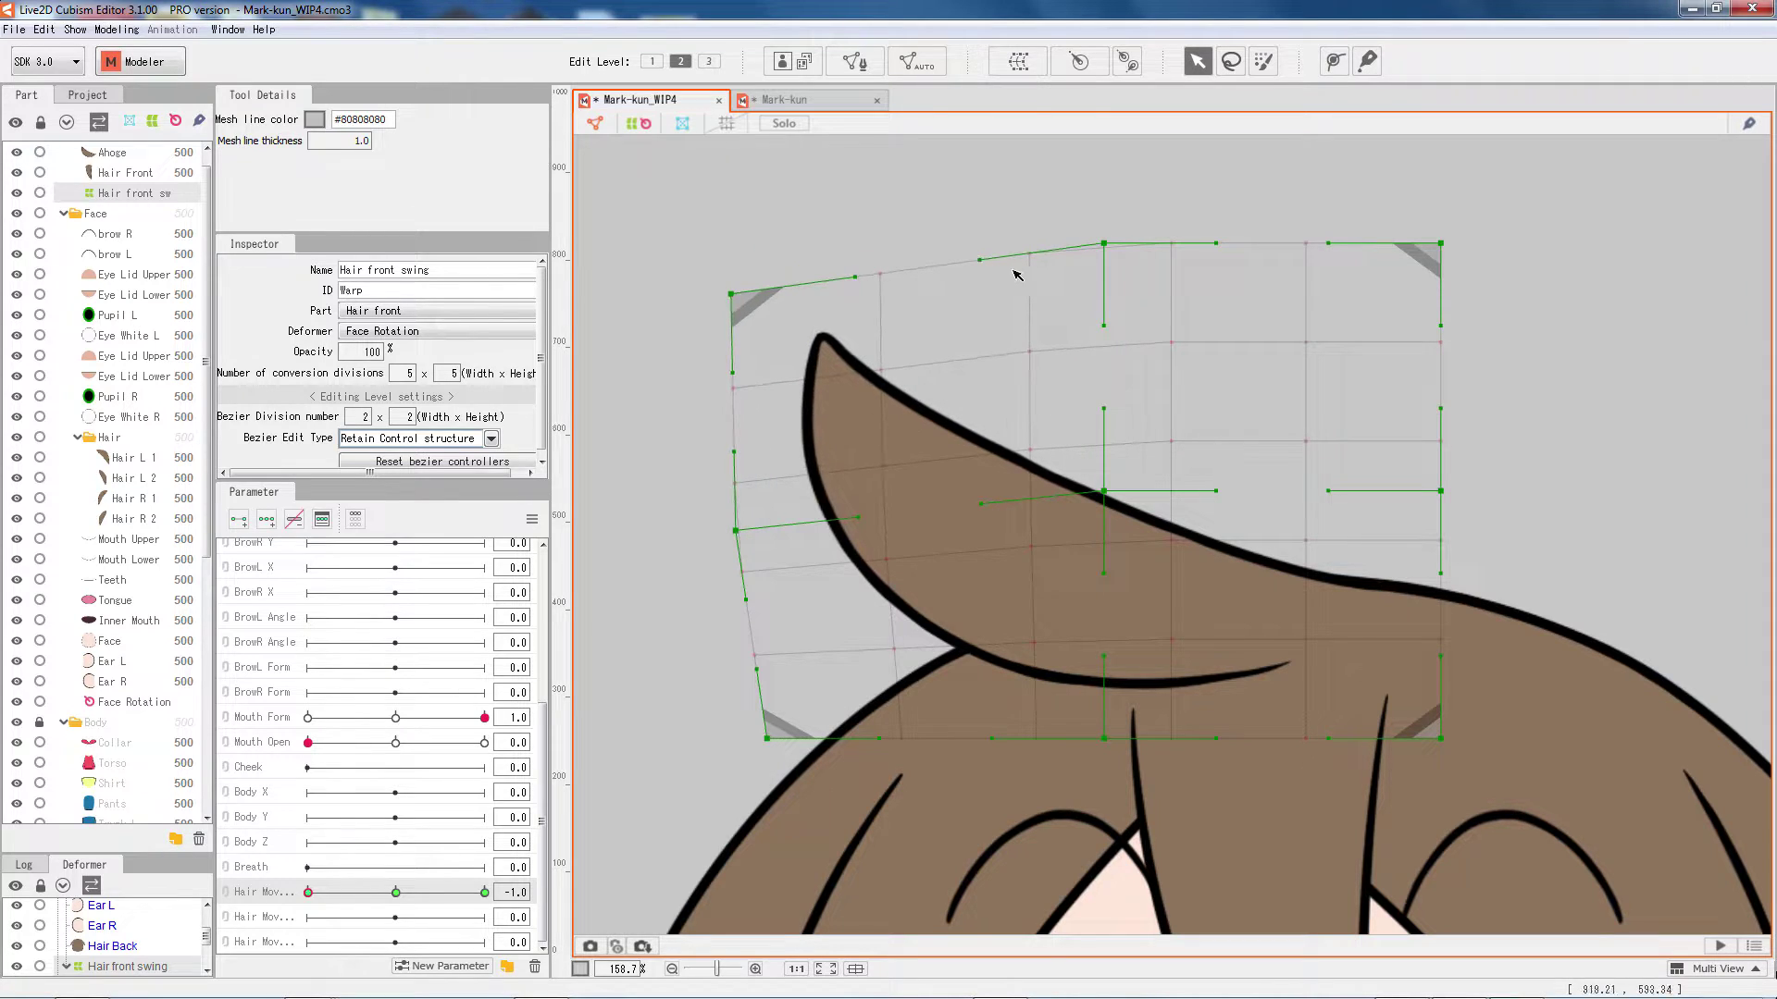
{"action": "left_click_drag", "start_coordinate": [1104, 244], "coordinate": [1086, 275]}
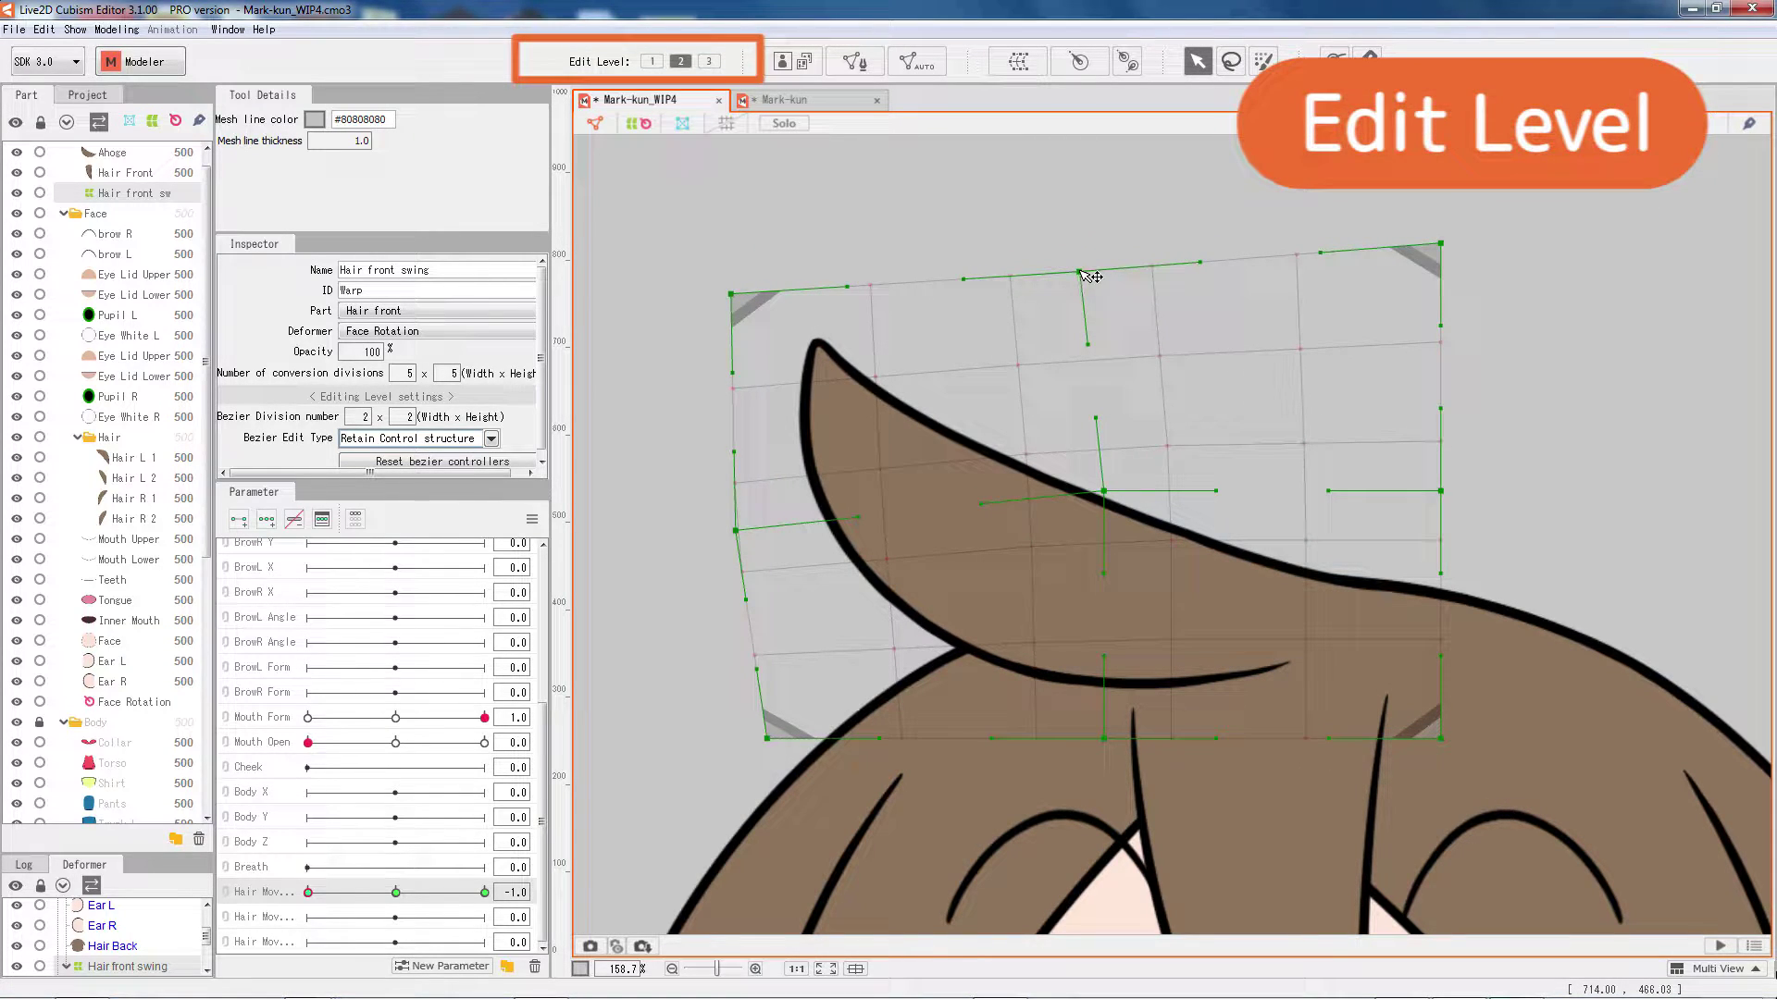
Try moving a single grid point at Edit Level 1 and a corner with its handle at Edit Level 3, and undo these changes.
{"action": "left_click", "coordinate": [651, 62]}
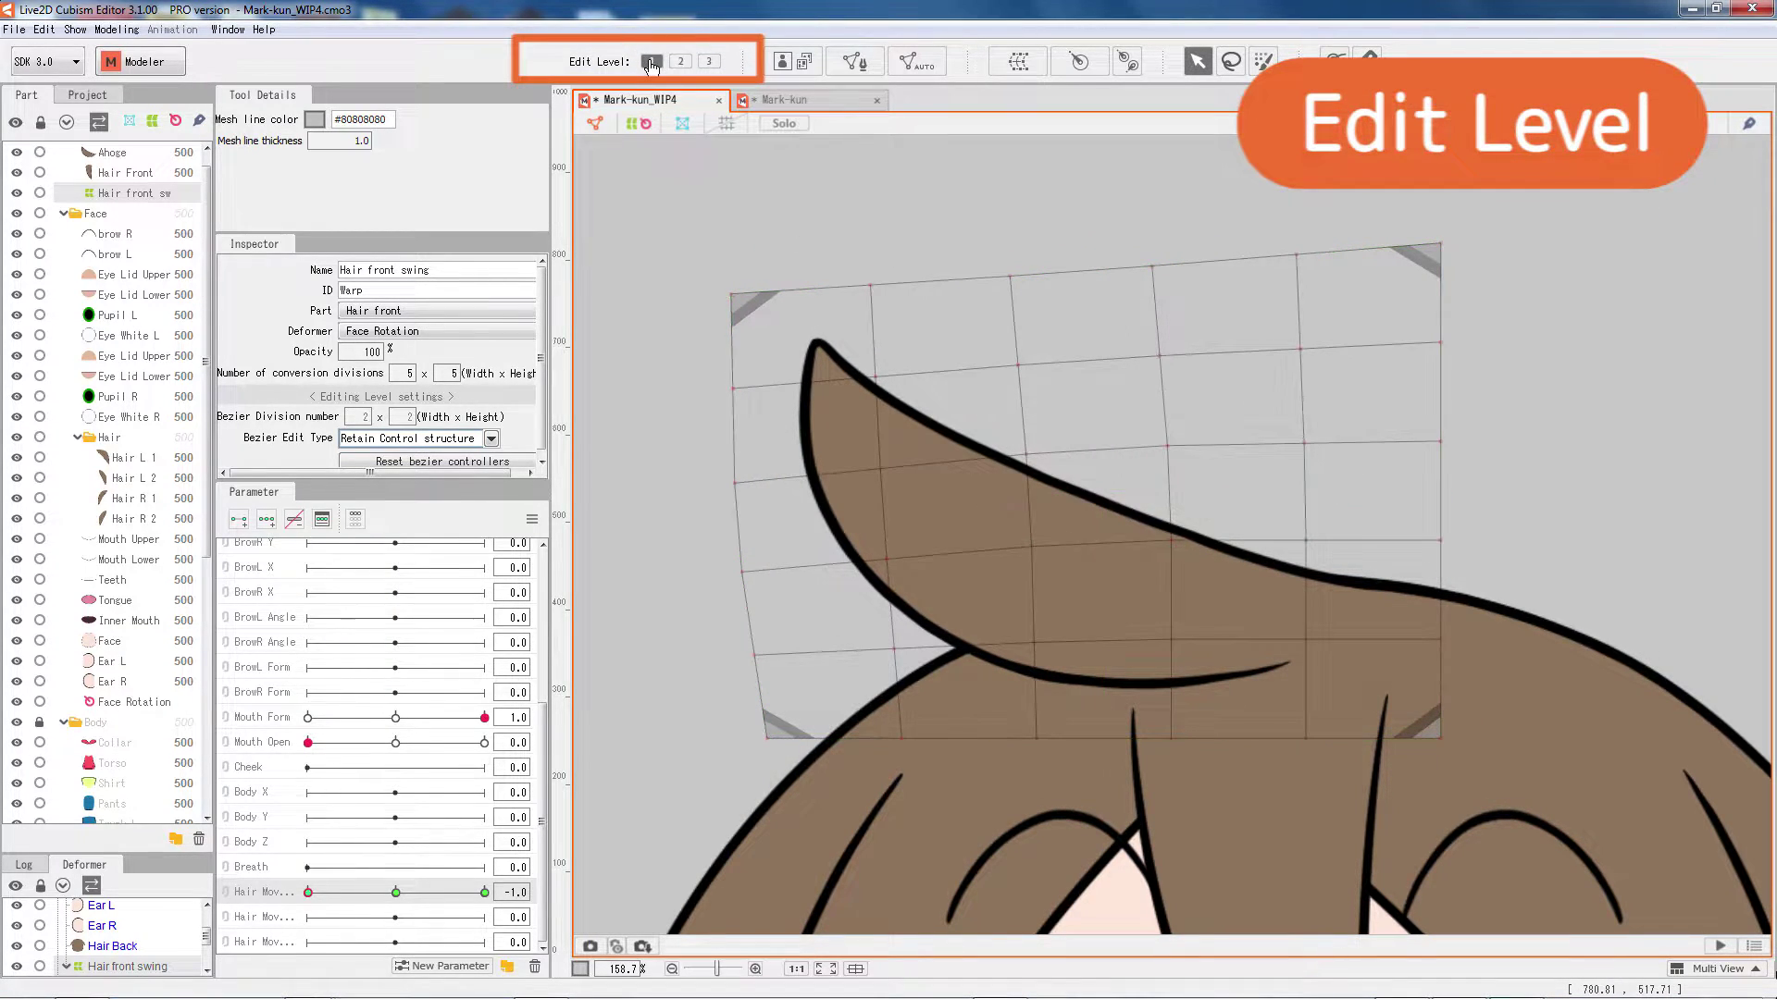
{"action": "mouse_move", "coordinate": [1018, 367]}
{"action": "left_mouse_down"}
{"action": "mouse_move", "coordinate": [1039, 358]}
{"action": "mouse_move", "coordinate": [999, 388]}
{"action": "mouse_move", "coordinate": [1020, 347]}
{"action": "left_mouse_up"}
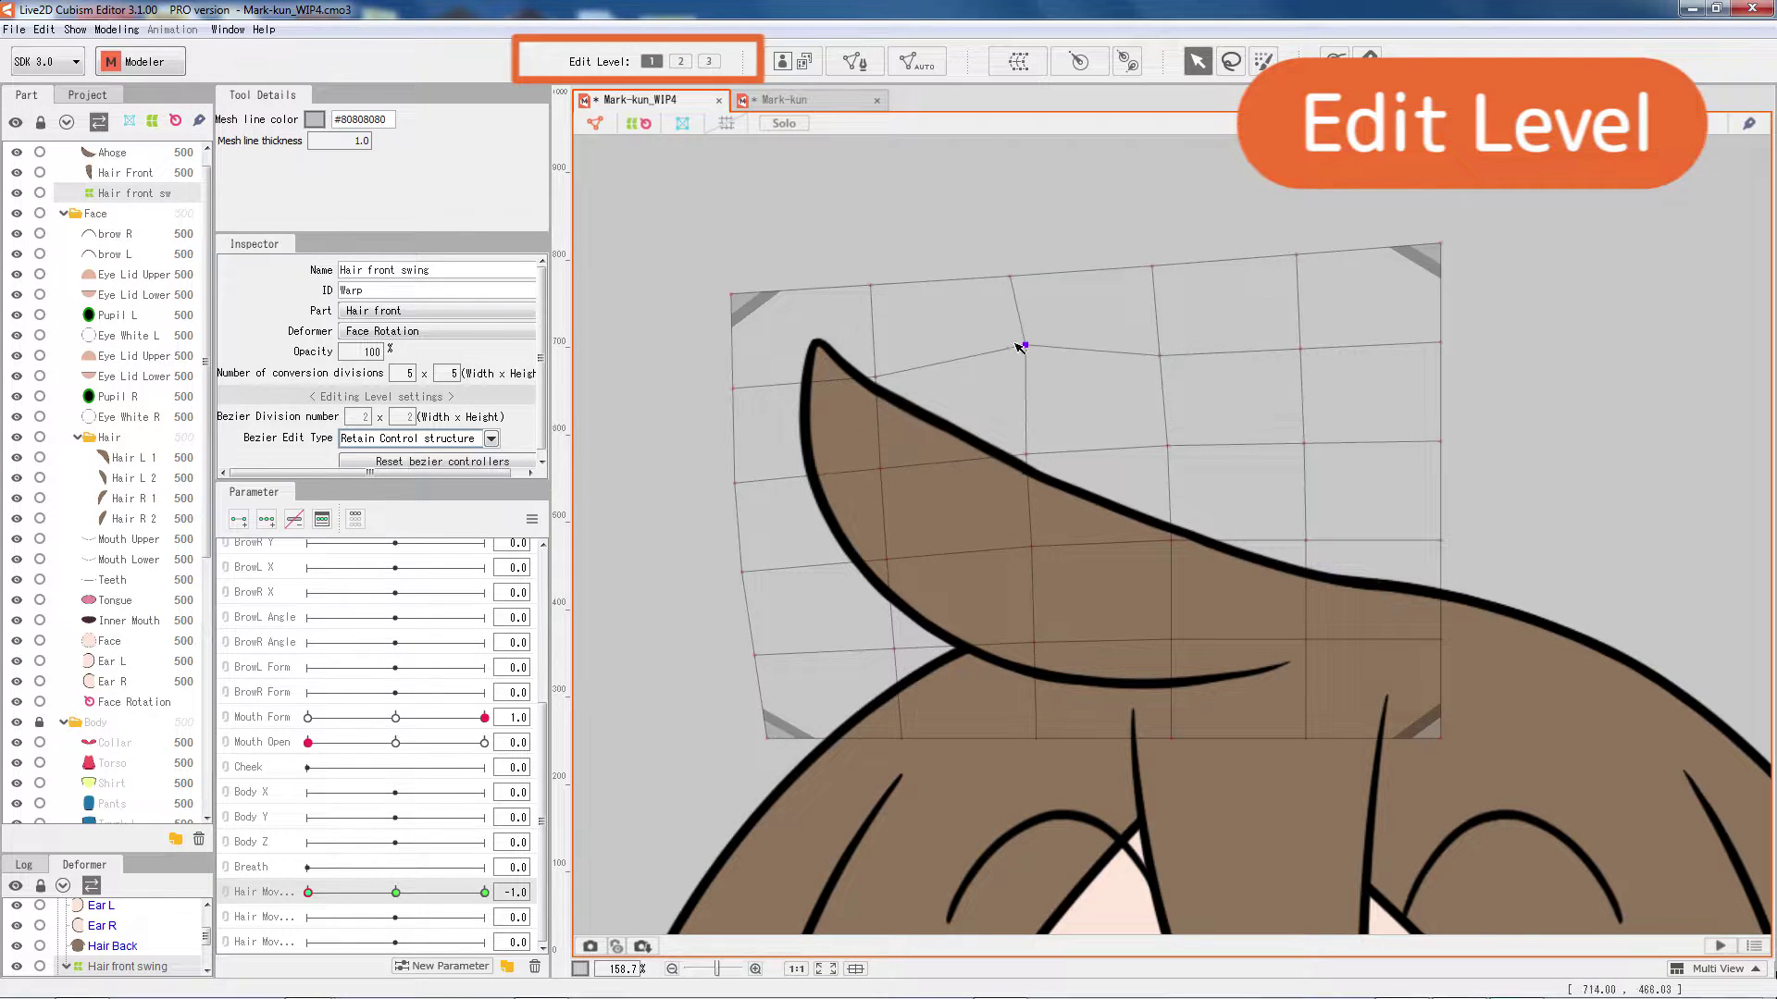
{"action": "left_click", "coordinate": [709, 61]}
{"action": "left_click_drag", "start_coordinate": [733, 292], "coordinate": [790, 319]}
{"action": "left_click_drag", "start_coordinate": [1006, 295], "coordinate": [940, 344]}
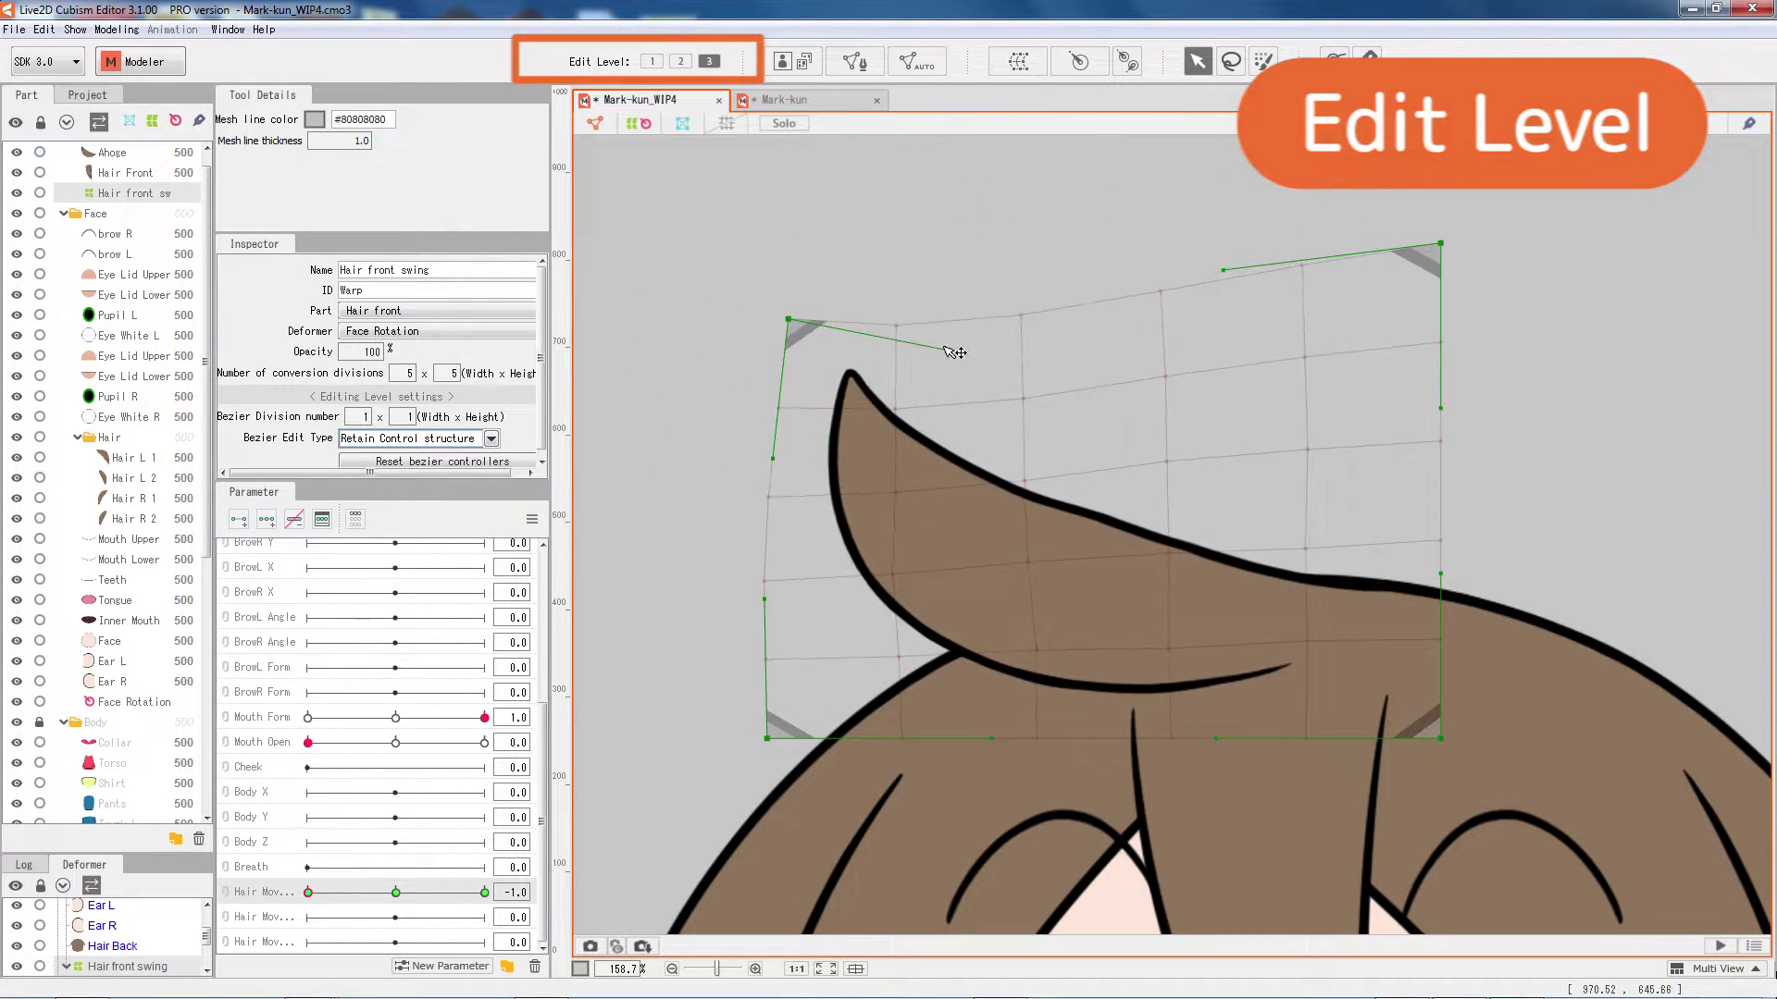
{"action": "key", "text": "ctrl+z"}
{"action": "key", "text": "ctrl+z"}
Return to Edit Level 2 and refine the Hair front swing grid at -1.0 so the Ahoge droops further.
{"action": "left_click", "coordinate": [680, 61]}
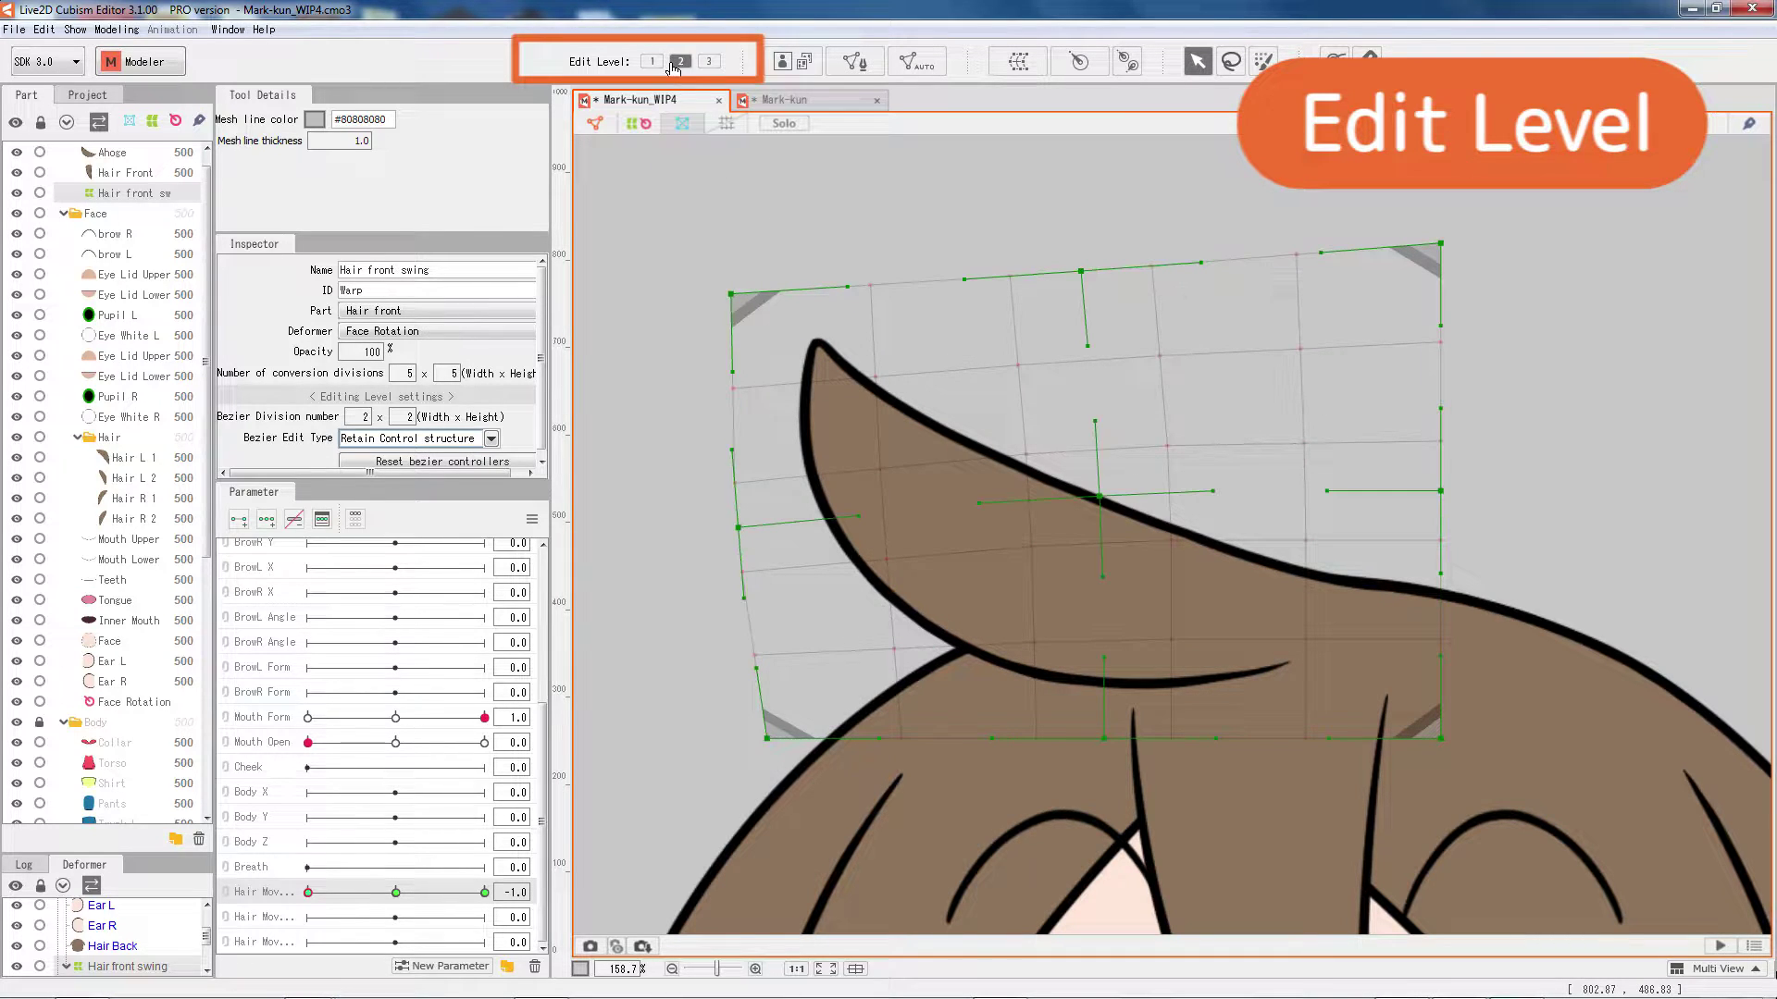
{"action": "left_click_drag", "start_coordinate": [1081, 272], "coordinate": [1081, 287]}
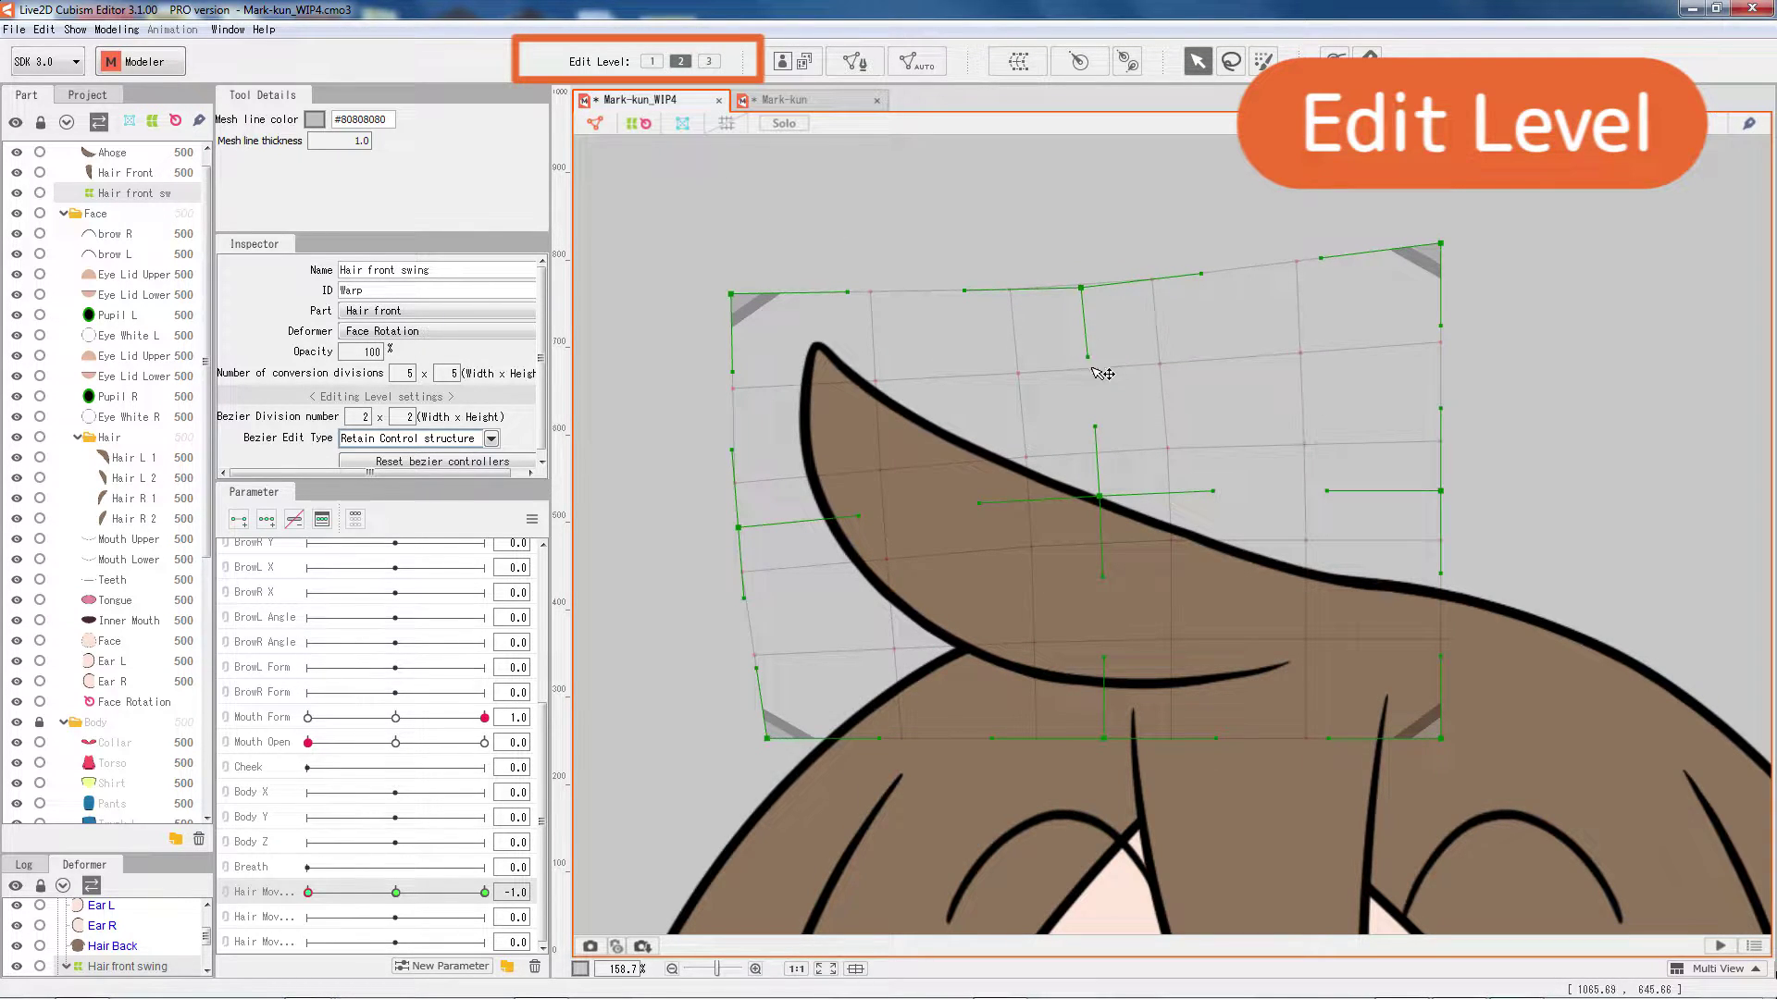
{"action": "left_click_drag", "start_coordinate": [1099, 497], "coordinate": [1094, 512]}
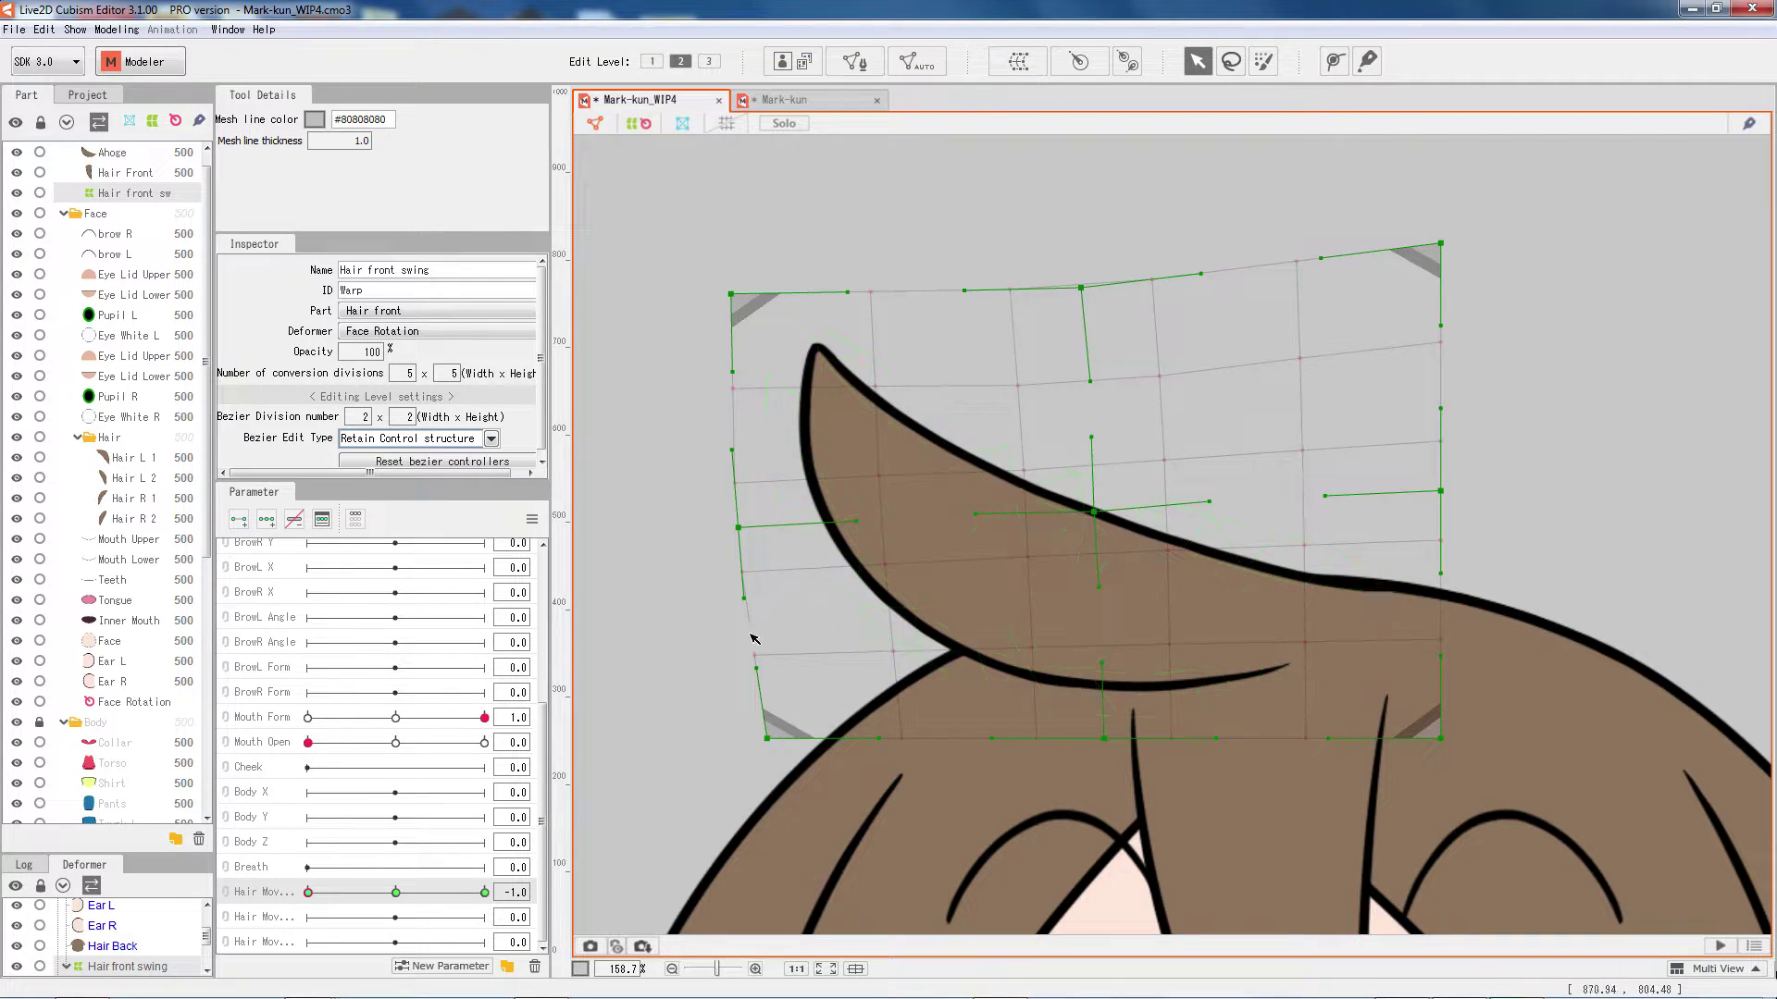
{"action": "left_click_drag", "start_coordinate": [308, 893], "coordinate": [191, 831]}
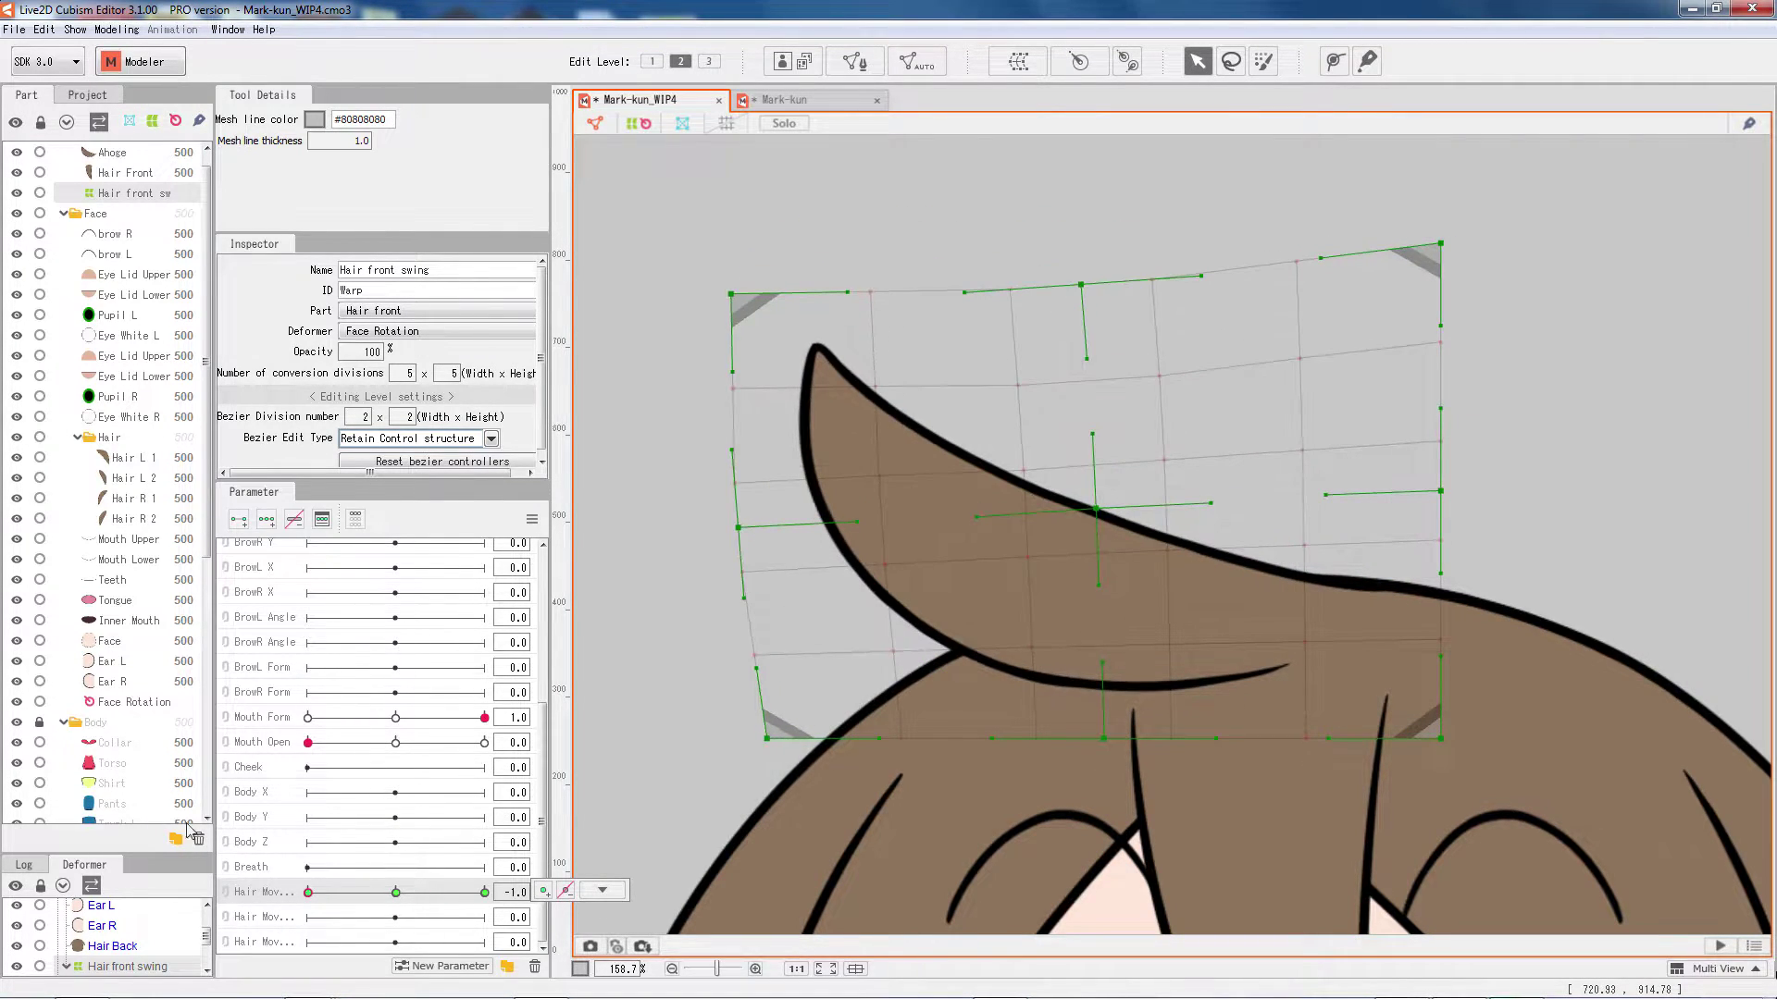
{"action": "left_click_drag", "start_coordinate": [723, 302], "coordinate": [717, 373]}
{"action": "left_click_drag", "start_coordinate": [738, 531], "coordinate": [758, 583]}
{"action": "left_click_drag", "start_coordinate": [1081, 285], "coordinate": [1080, 296]}
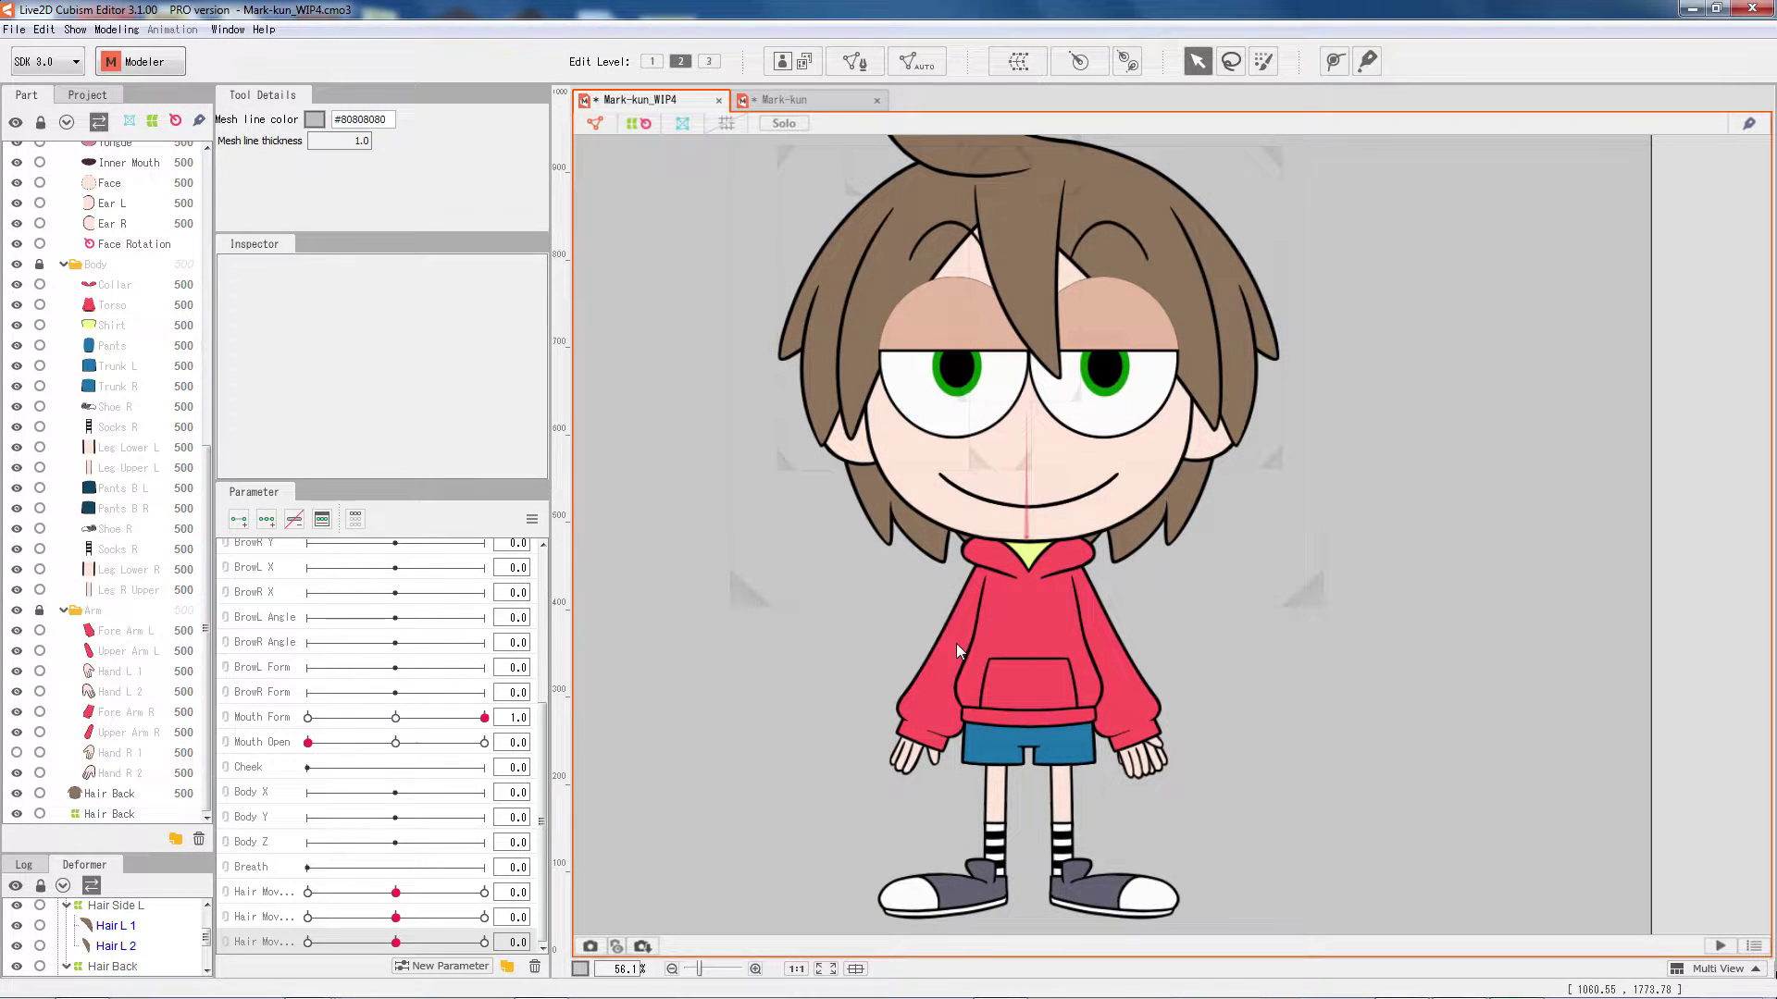
Pick Fore Arm R on the canvas and unlock it for selection.
{"action": "right_click", "coordinate": [957, 642]}
{"action": "mouse_move", "coordinate": [1139, 685]}
{"action": "left_click", "coordinate": [1191, 696]}
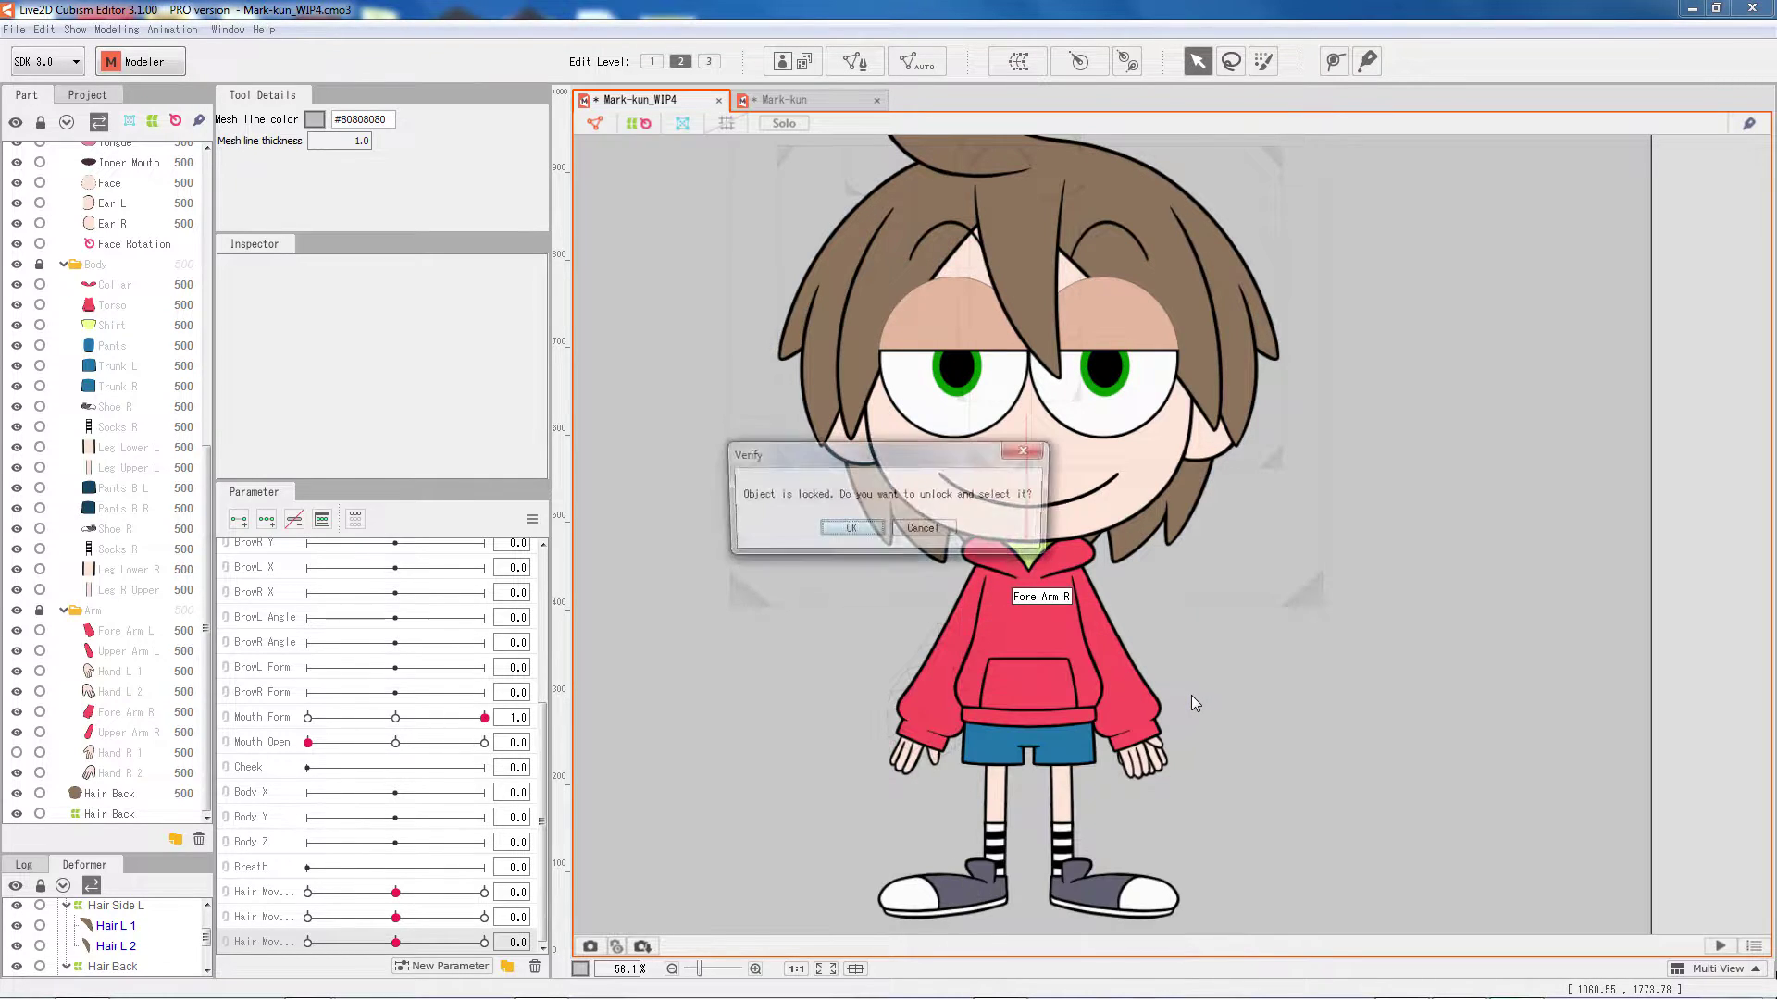
{"action": "left_click", "coordinate": [851, 527]}
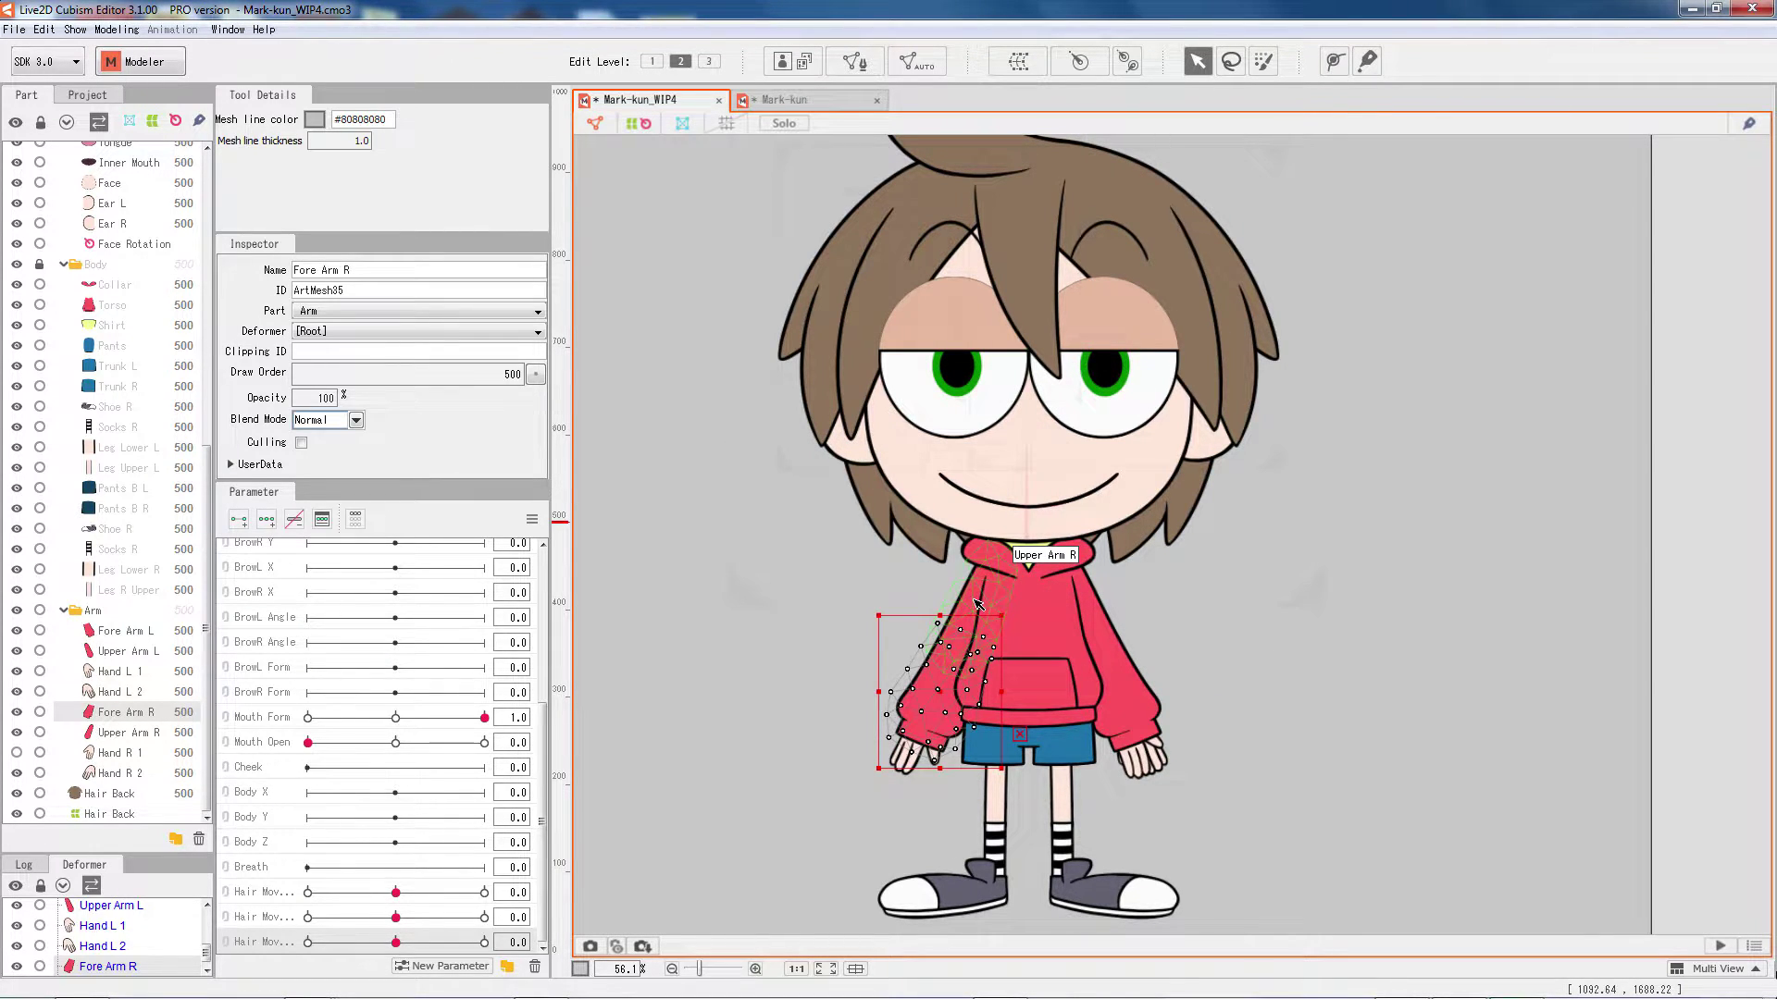
Create a rotation deformer named Arm Rotation as parent of Hand R 2, Fore Arm R and Upper Arm R.
{"action": "left_click", "coordinate": [978, 603]}
{"action": "left_click", "coordinate": [921, 755]}
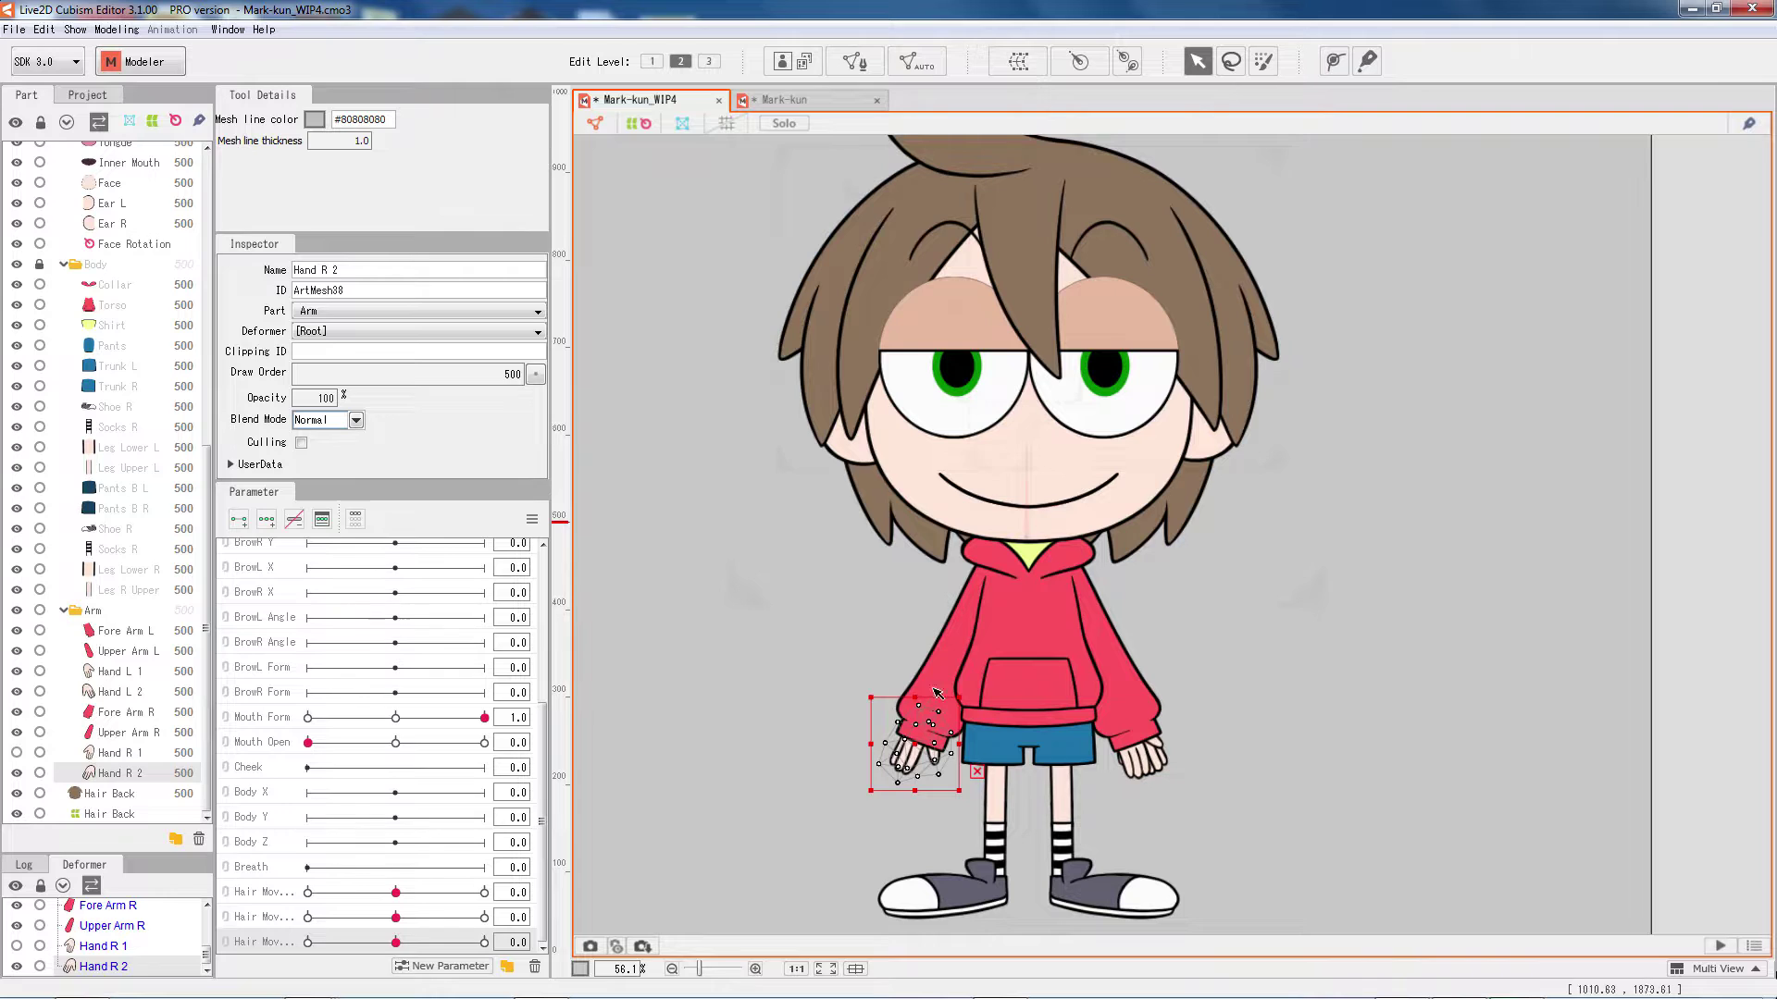
{"action": "left_click", "coordinate": [967, 636], "text": "shift"}
{"action": "left_click", "coordinate": [978, 609], "text": "shift"}
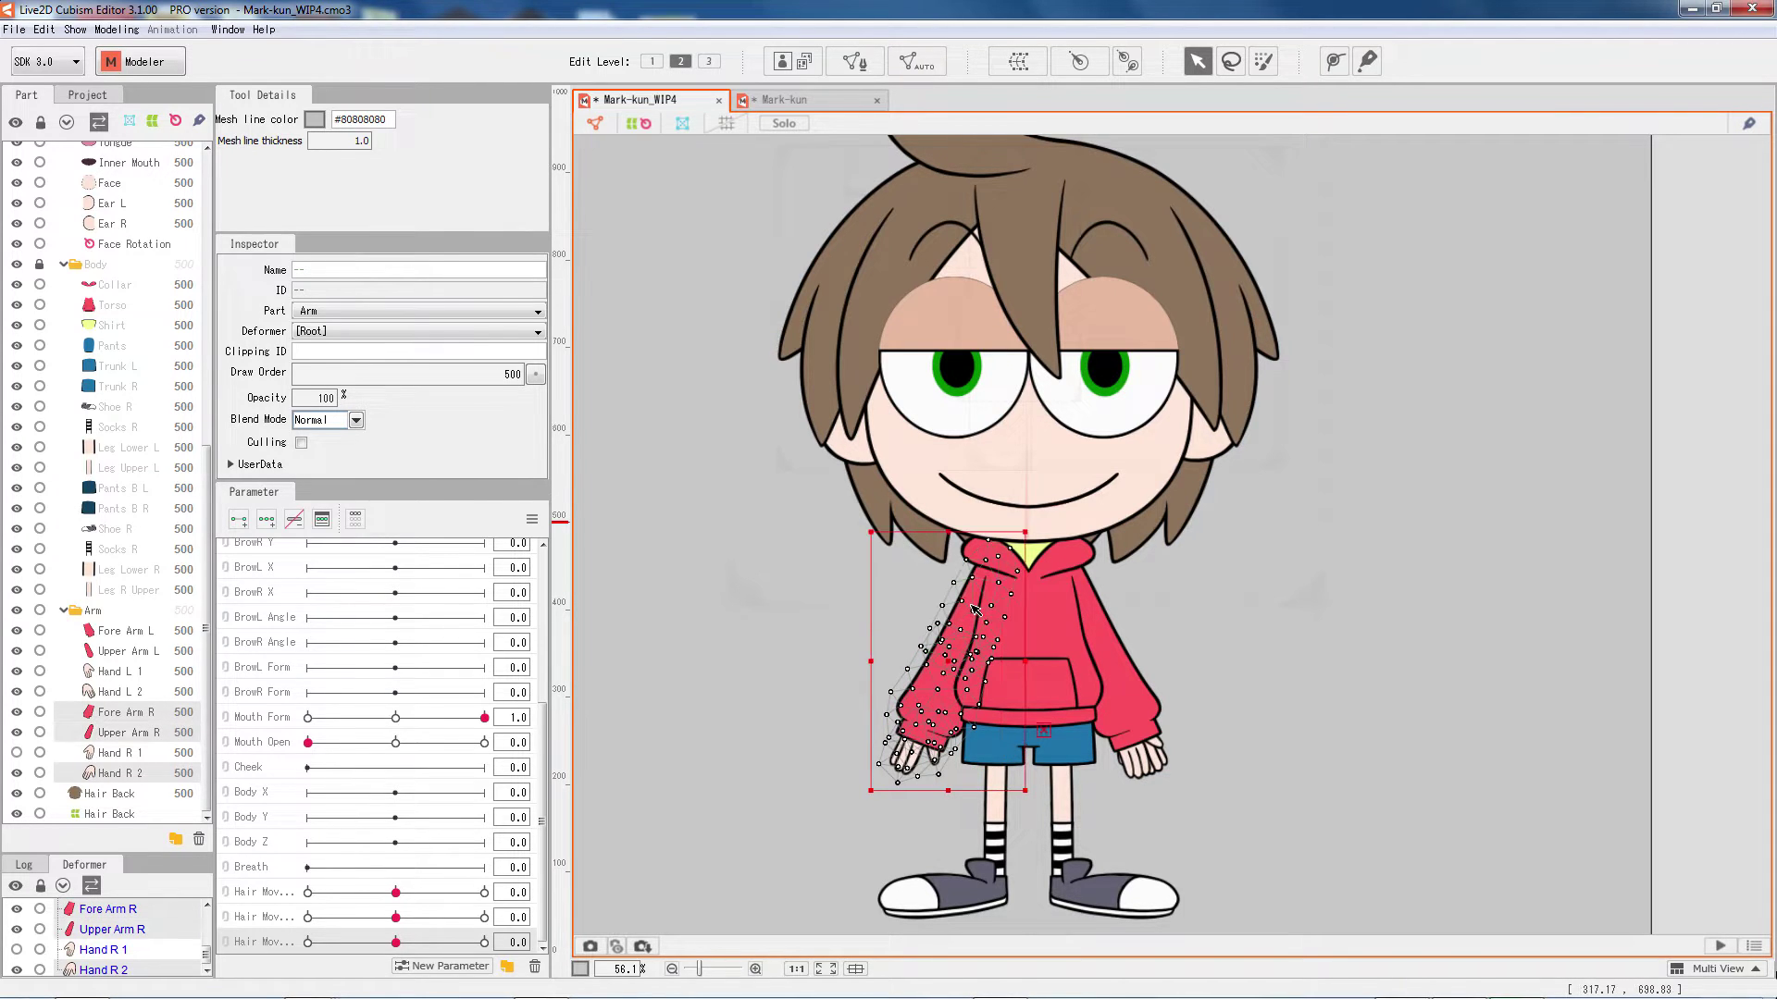
{"action": "left_click", "coordinate": [1082, 67]}
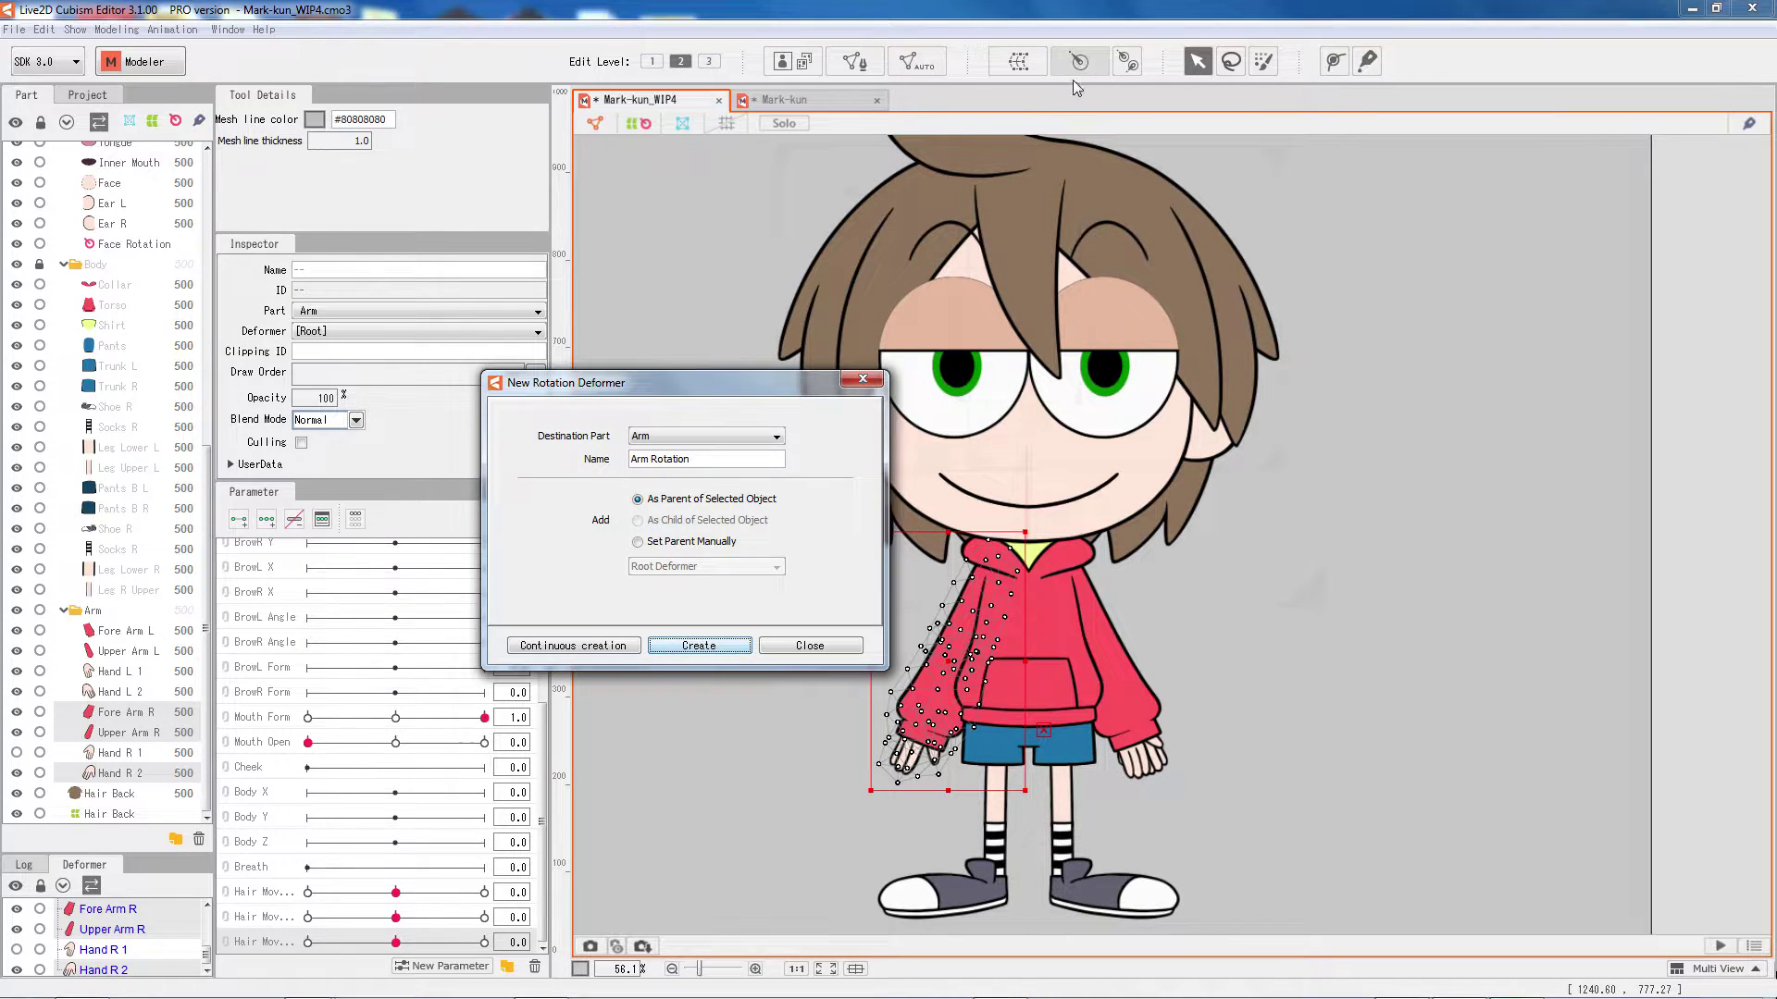
{"action": "left_click", "coordinate": [701, 647]}
Place the Arm Rotation pivot at the shoulder, test the arm's swing and undo the test rotation.
{"action": "left_click_drag", "start_coordinate": [959, 667], "coordinate": [993, 579]}
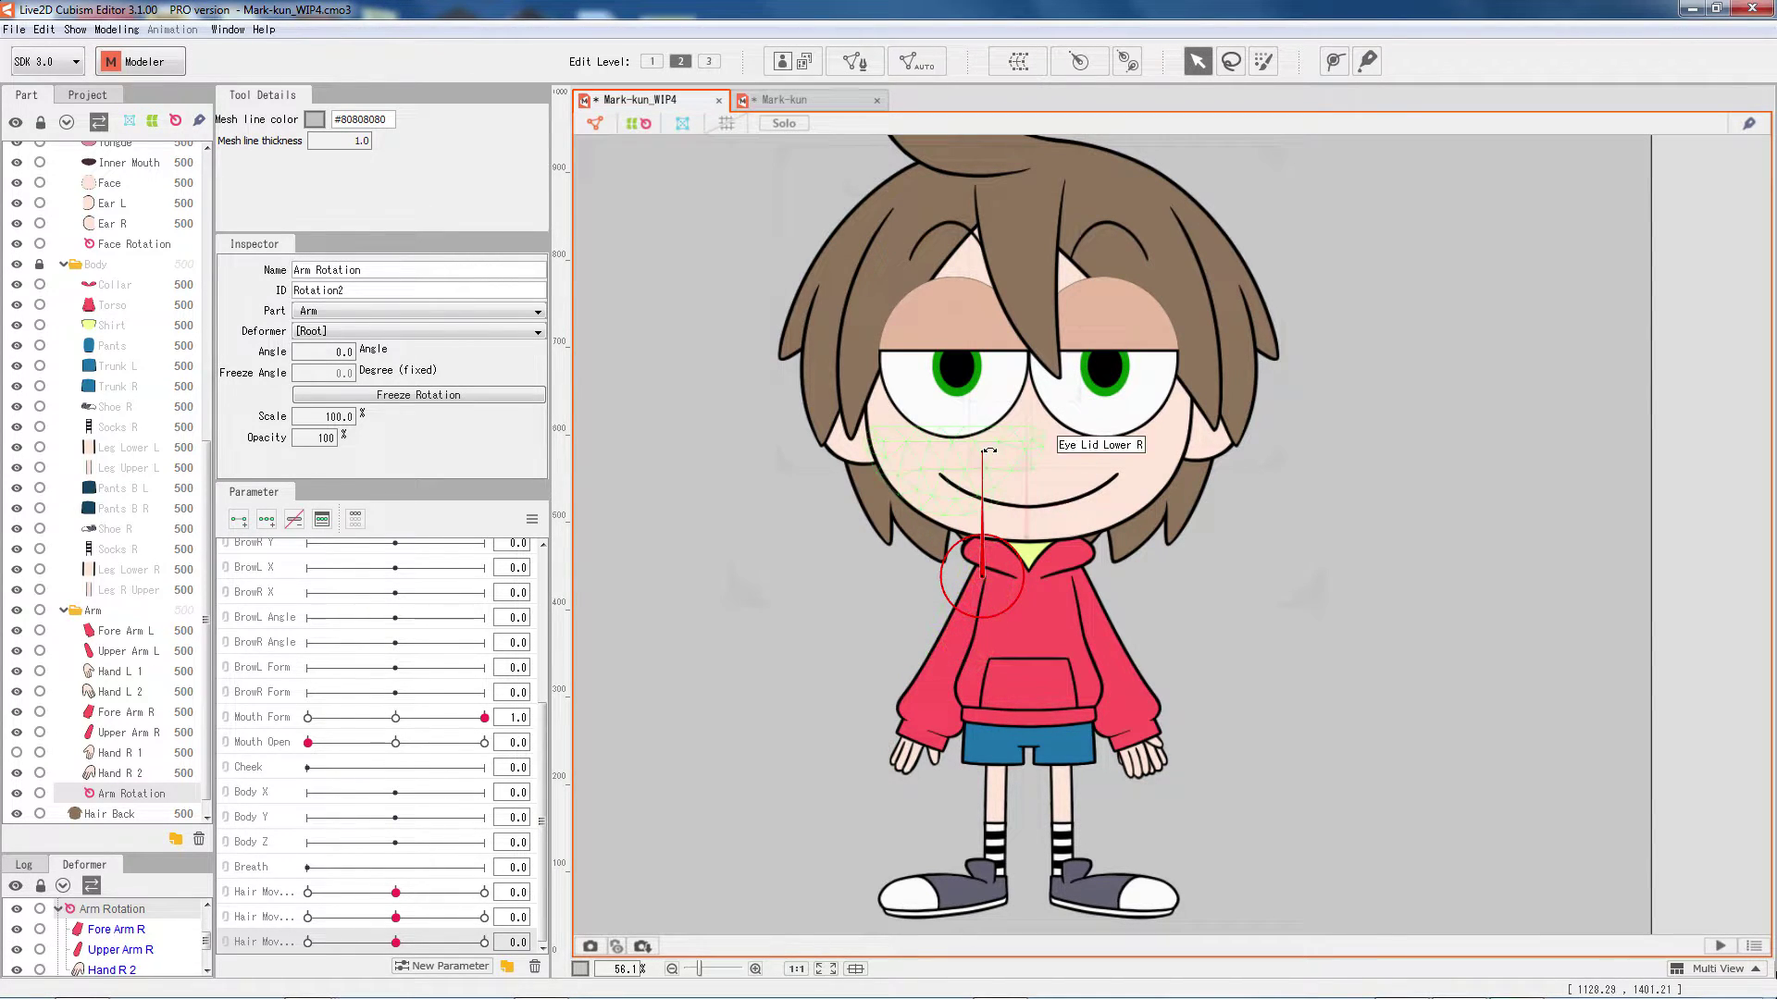
{"action": "mouse_move", "coordinate": [982, 453]}
{"action": "left_mouse_down"}
{"action": "mouse_move", "coordinate": [999, 458]}
{"action": "mouse_move", "coordinate": [981, 469]}
{"action": "mouse_move", "coordinate": [1006, 437]}
{"action": "mouse_move", "coordinate": [1010, 459]}
{"action": "mouse_move", "coordinate": [954, 440]}
{"action": "left_mouse_up"}
{"action": "key", "text": "ctrl+z"}
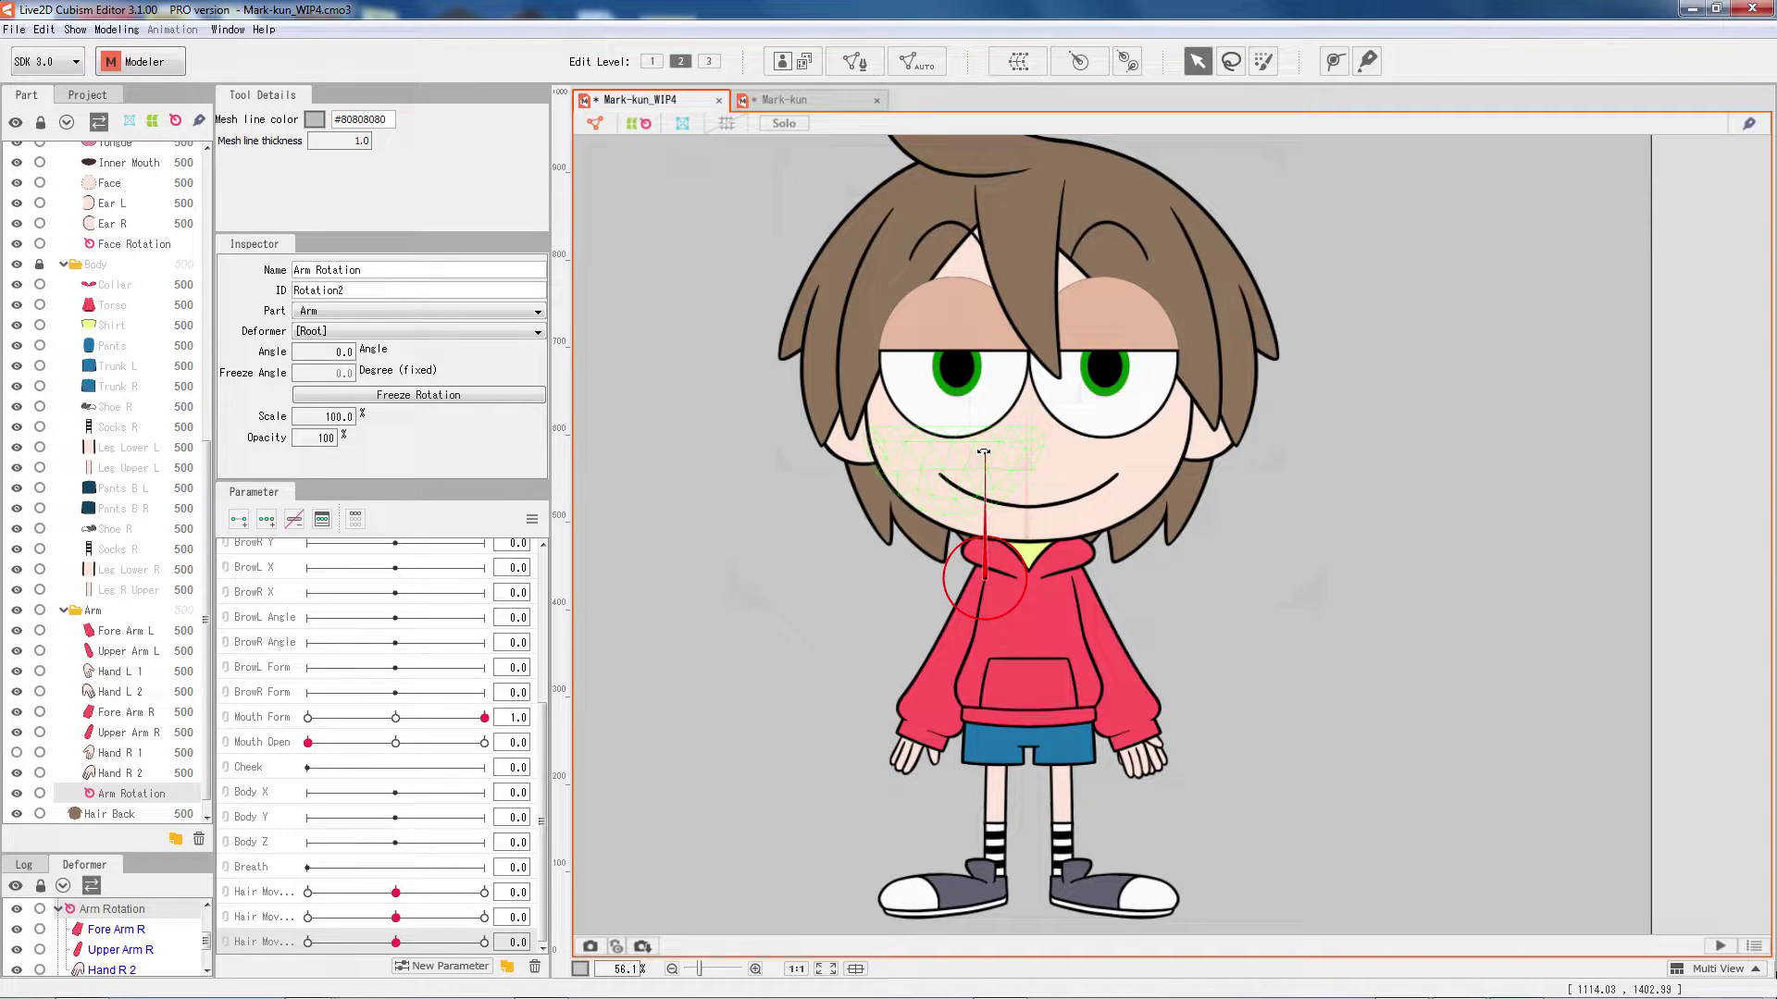
Point the Arm Rotation deformer's handle down along the arm and apply Freeze Rotation.
{"action": "left_click_drag", "start_coordinate": [984, 453], "coordinate": [942, 690]}
{"action": "key", "text": "ctrl+z"}
{"action": "left_click", "coordinate": [457, 400]}
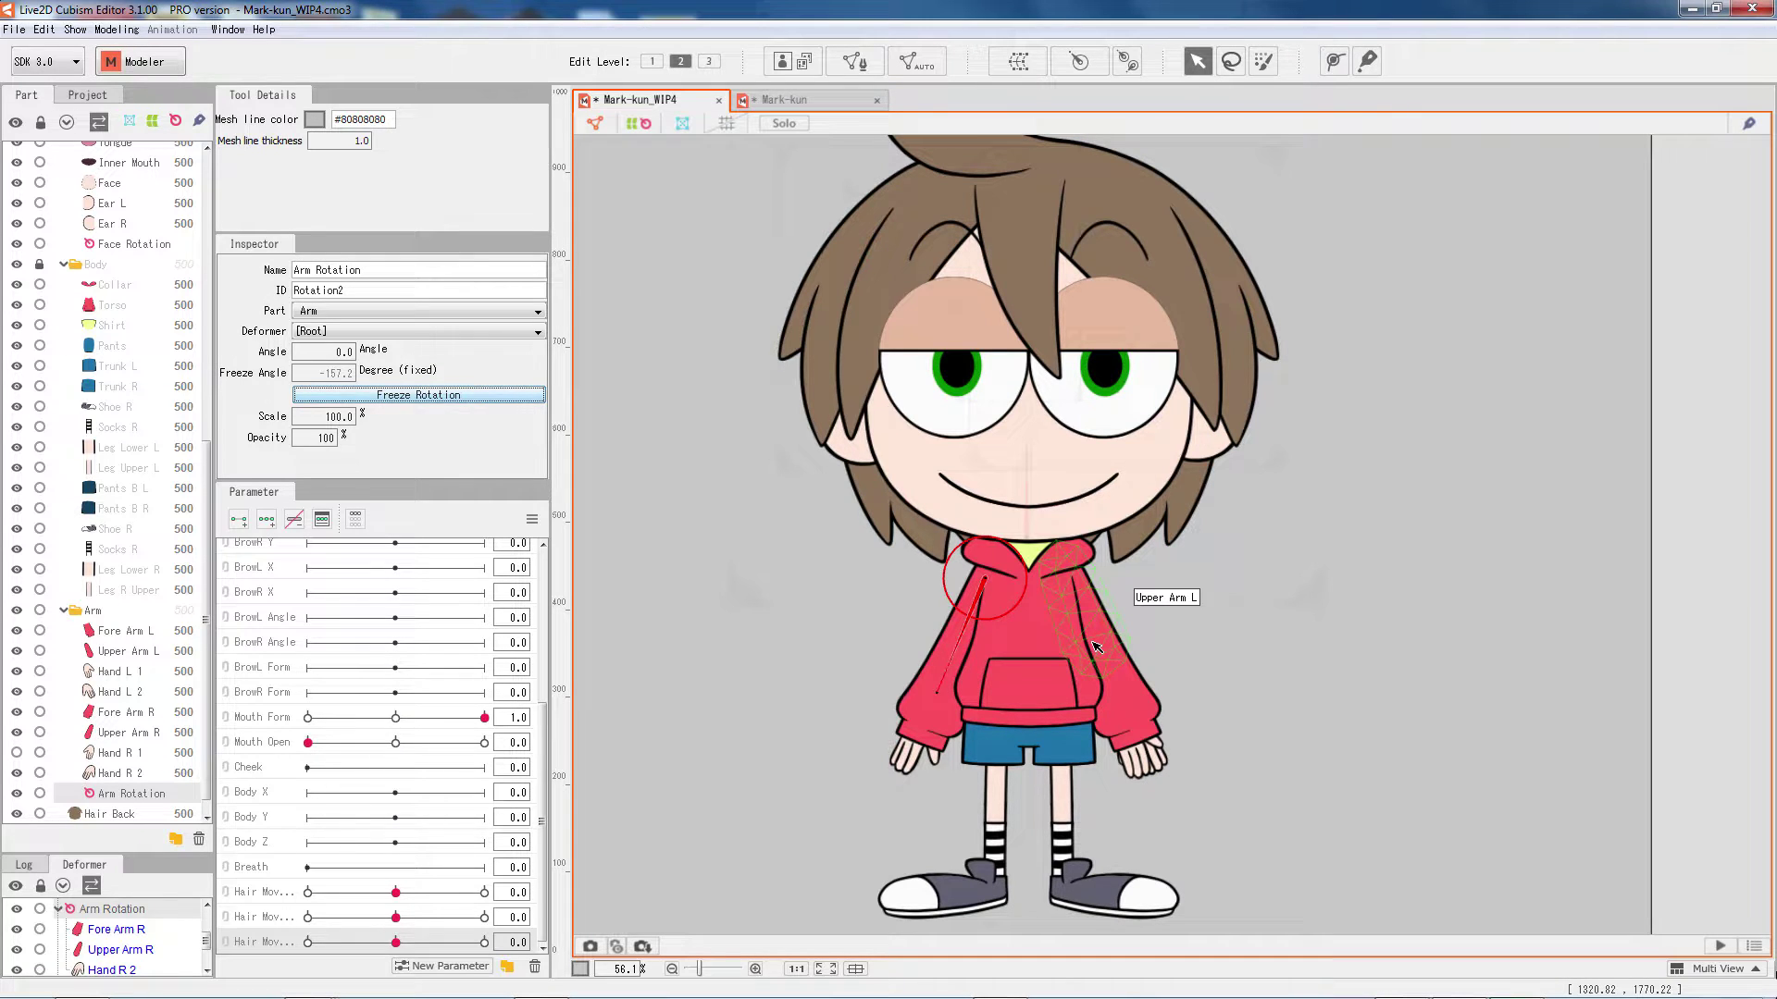
Create a new parameter with name and ID Arm, ranging from minimum 0 to maximum 30 with default 0.
{"action": "left_click", "coordinate": [442, 966]}
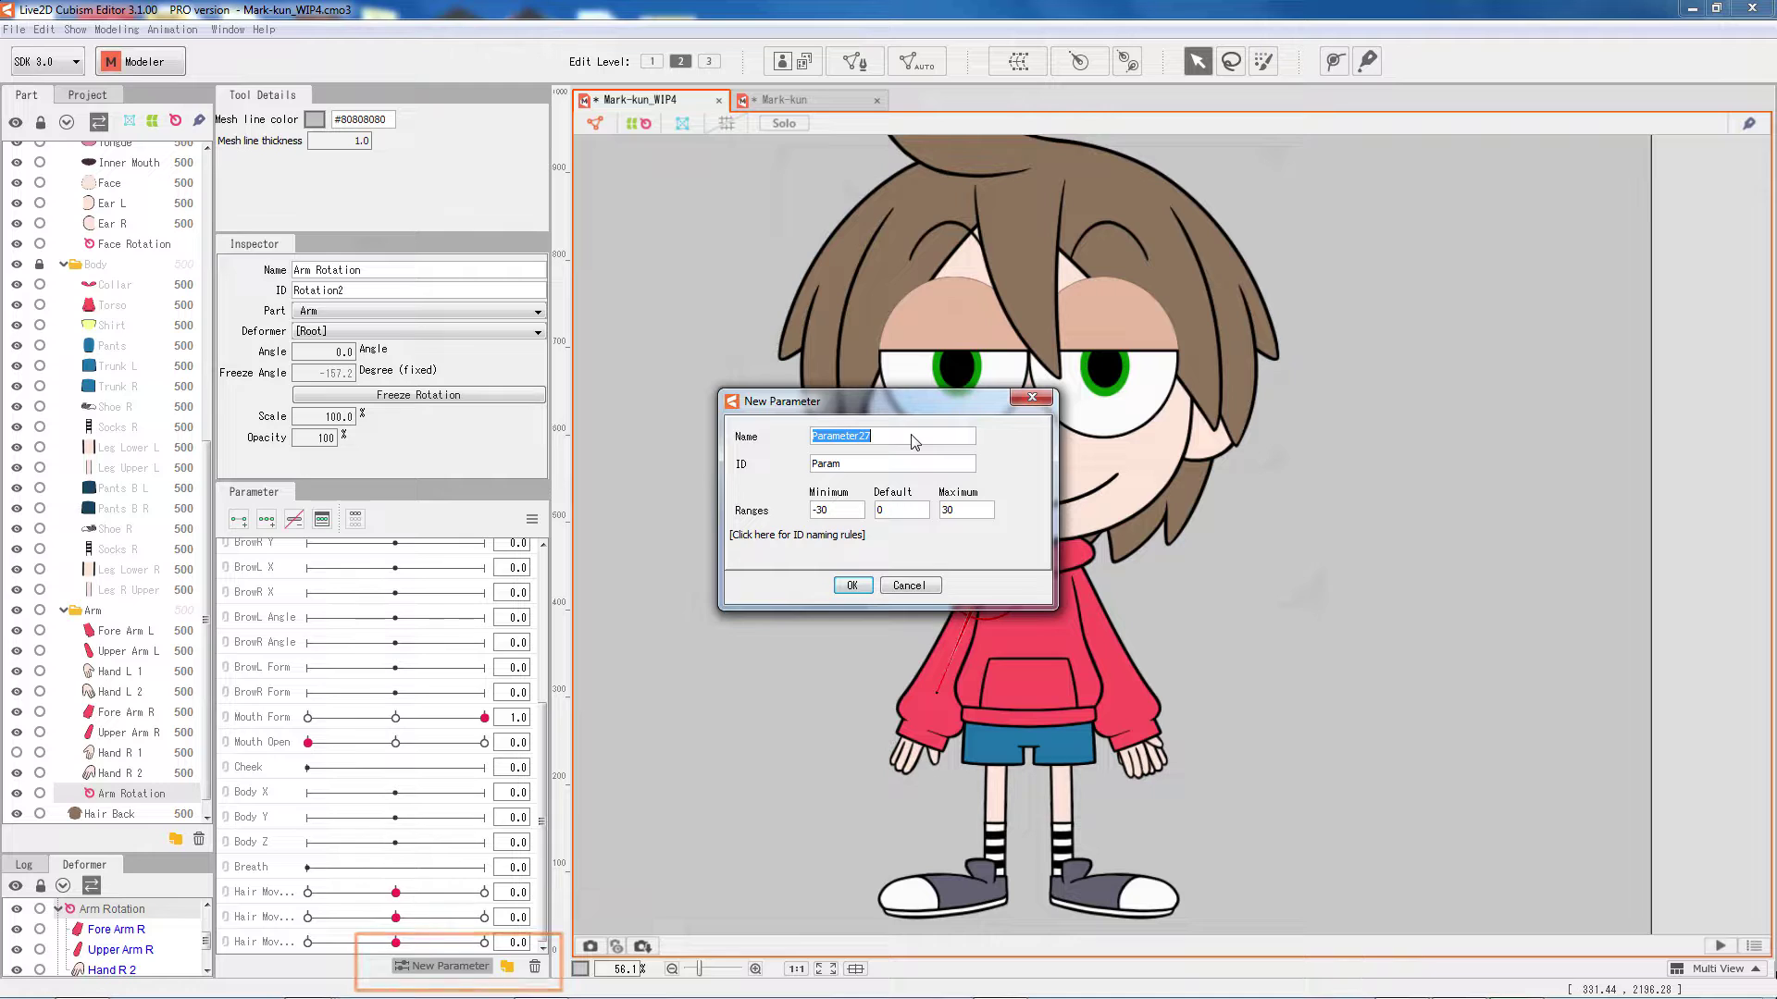
{"action": "type", "text": "Arm"}
{"action": "key", "text": "BackSpace"}
{"action": "type", "text": "Arm"}
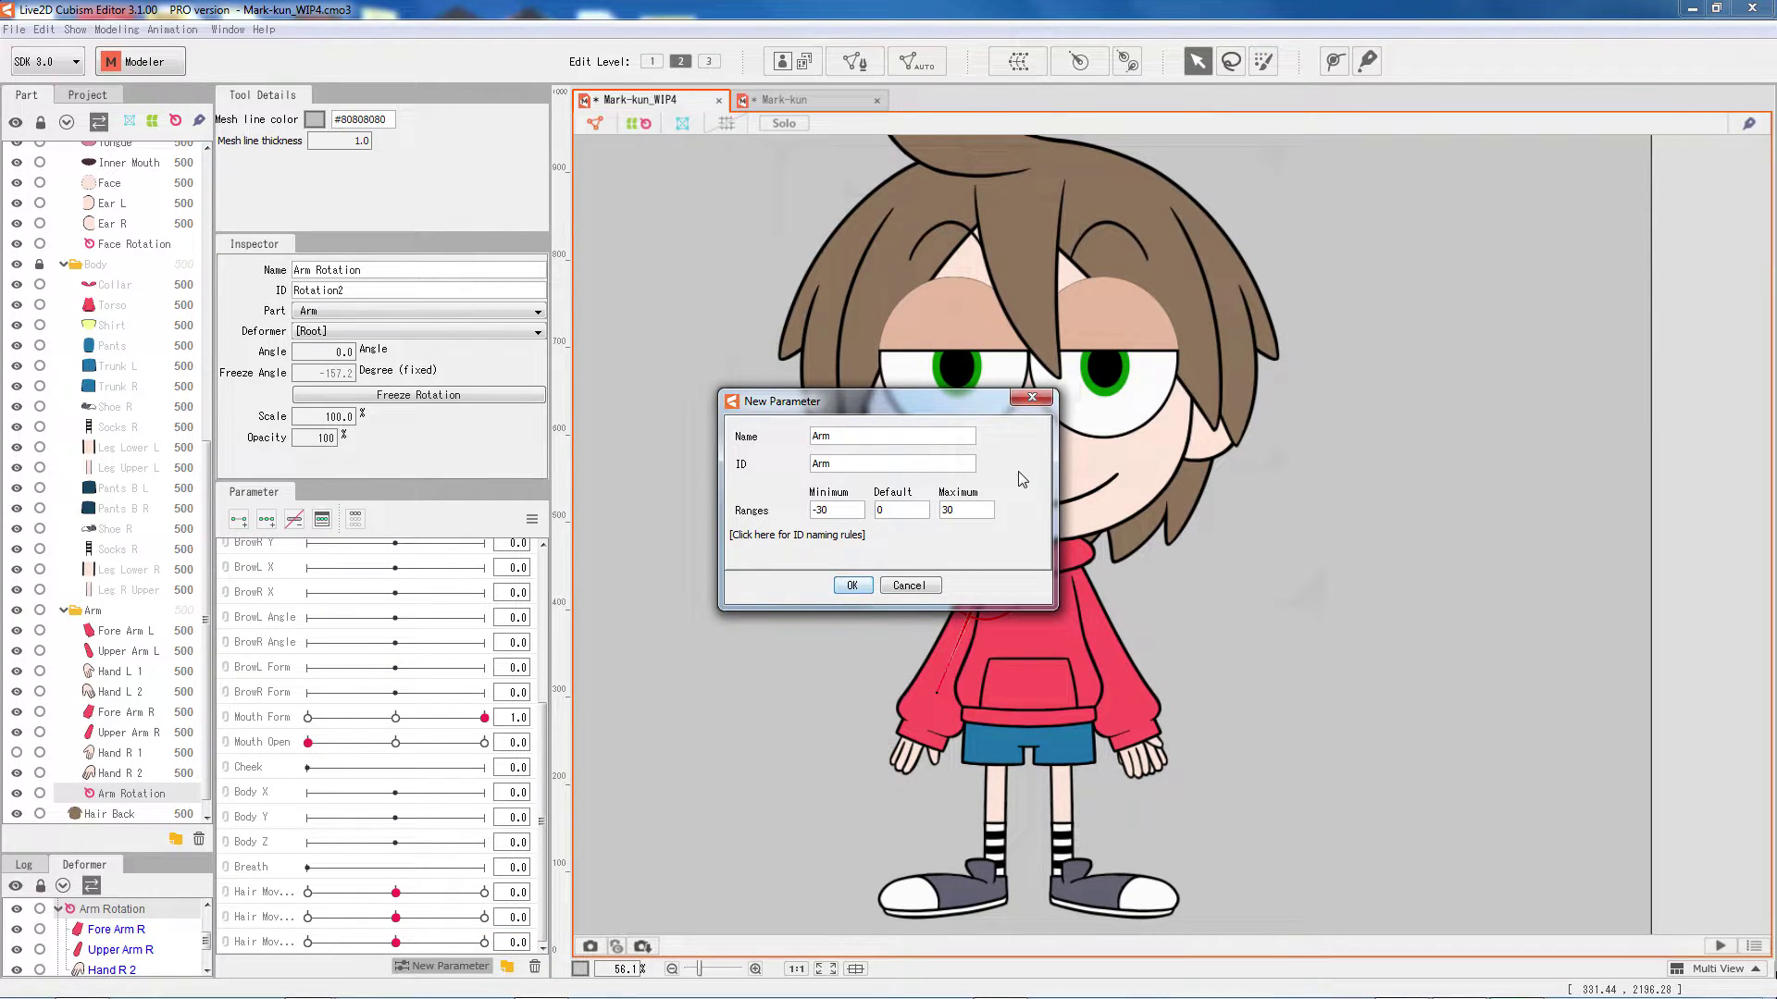
{"action": "double_click", "coordinate": [826, 511]}
{"action": "type", "text": "-30"}
{"action": "double_click", "coordinate": [826, 520]}
{"action": "left_click_drag", "start_coordinate": [899, 509], "coordinate": [794, 512]}
{"action": "type", "text": "0"}
{"action": "left_click", "coordinate": [851, 585]}
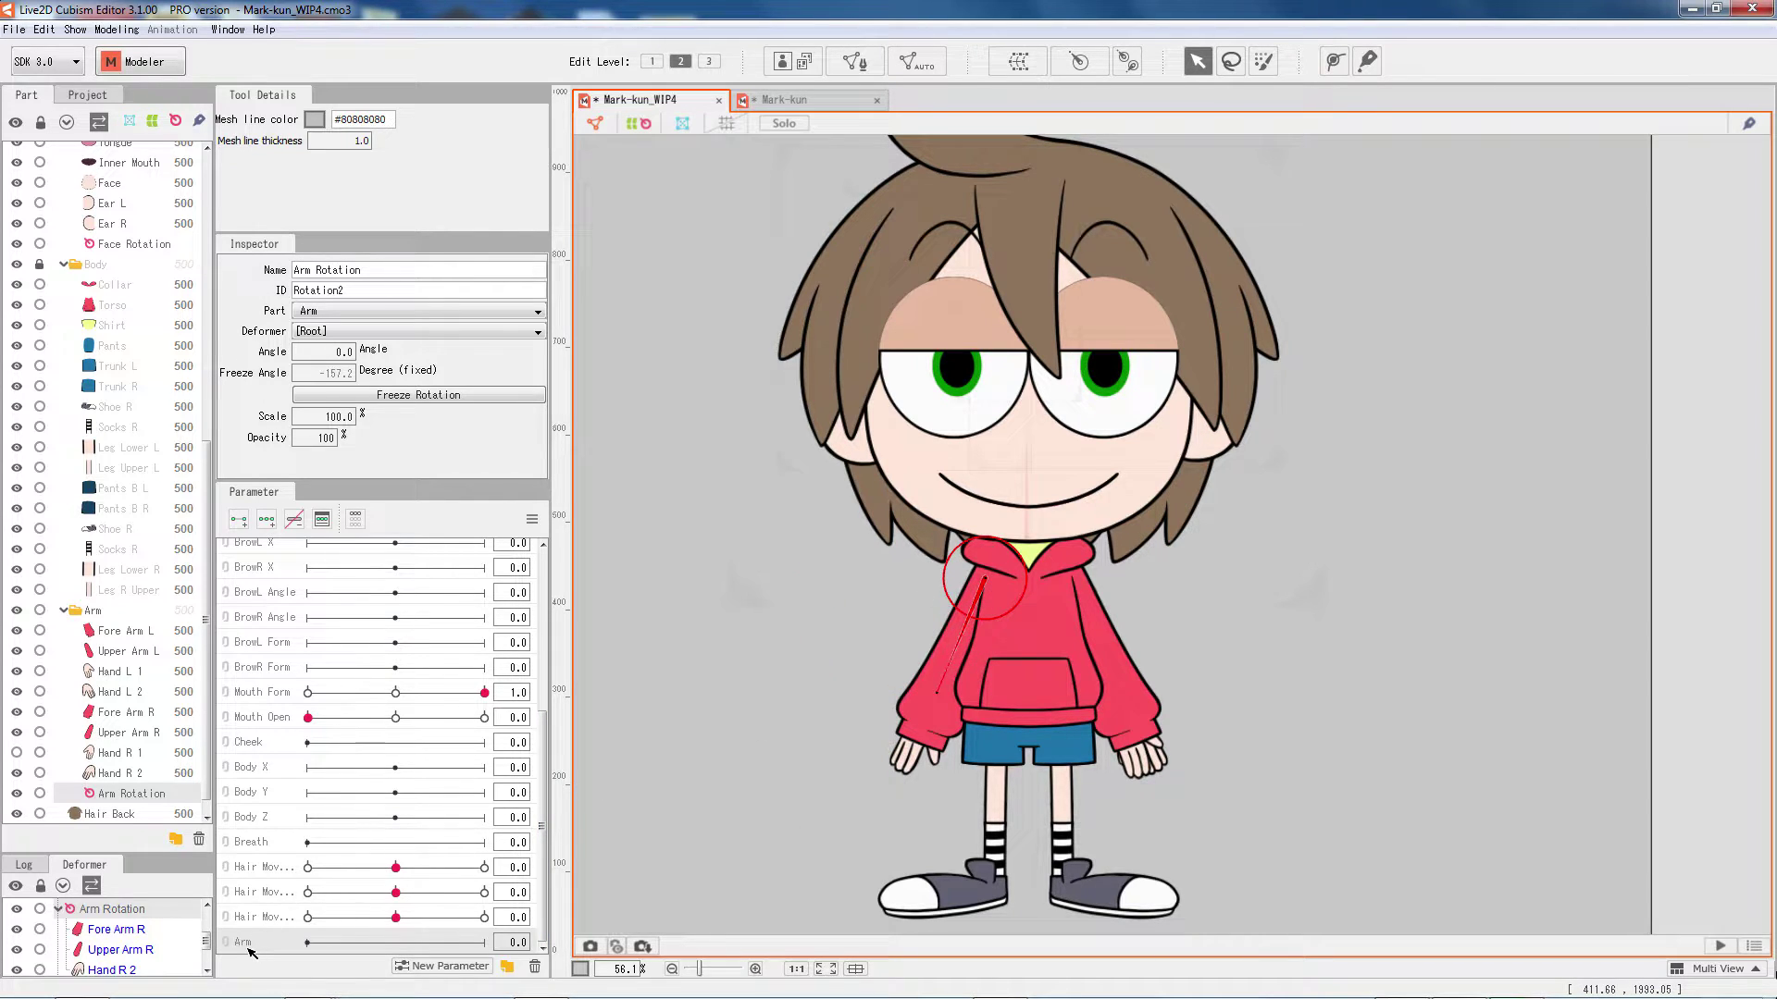
Add two keys on the Arm parameter for Arm Rotation and raise the arm sideways to nearly horizontal at 30.0.
{"action": "left_click", "coordinate": [242, 525]}
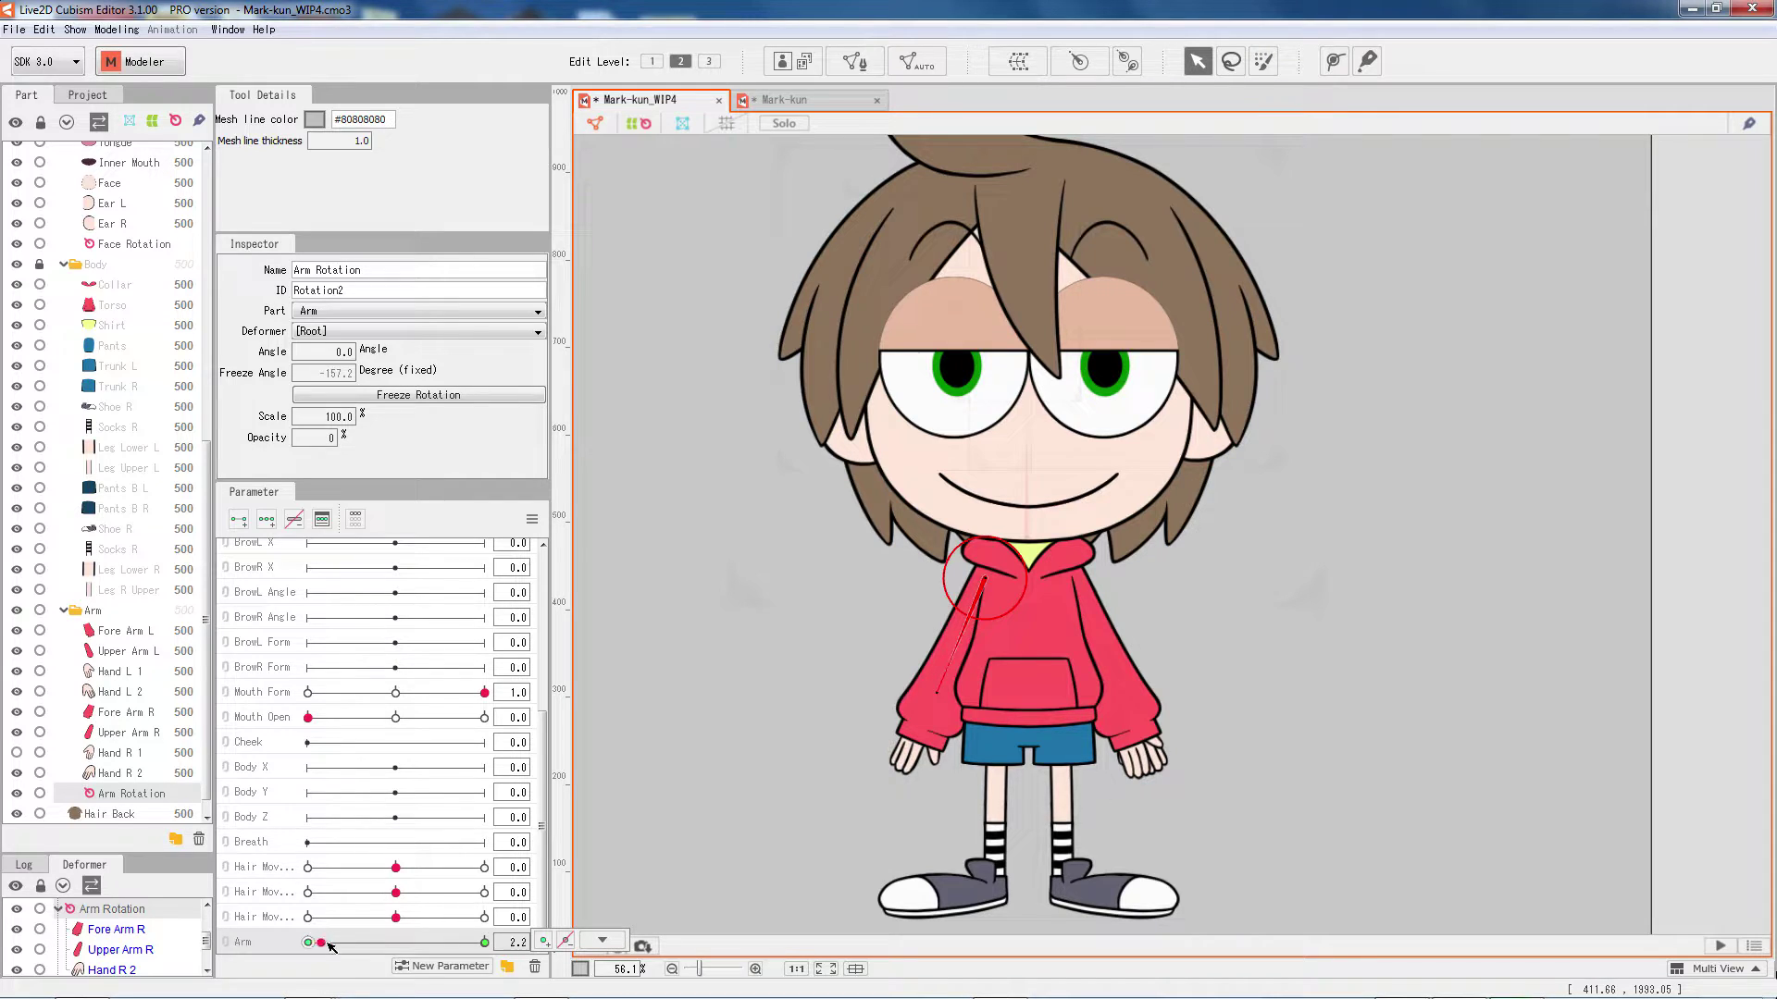
{"action": "left_click", "coordinate": [484, 942]}
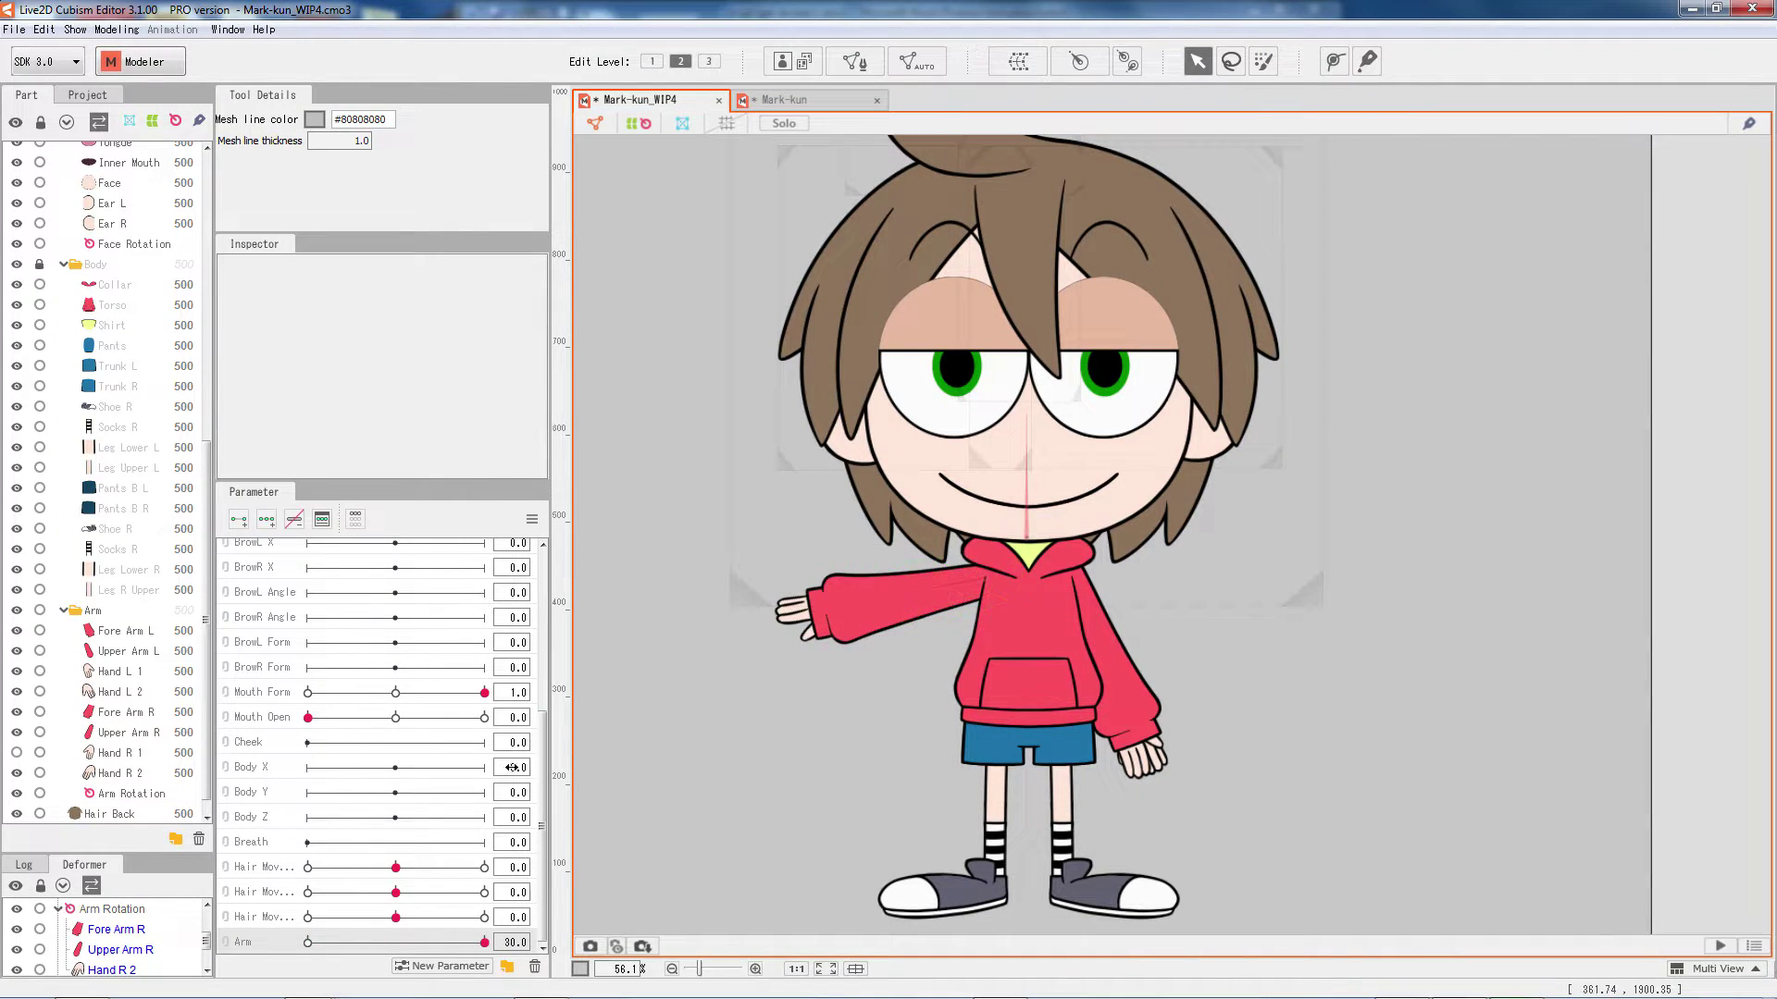
{"action": "left_click_drag", "start_coordinate": [352, 942], "coordinate": [484, 942]}
Select Fore Arm R, Hand R 2 and Upper Arm R together and add two keys for them on the Arm parameter.
{"action": "left_click", "coordinate": [874, 597]}
{"action": "scroll", "coordinate": [875, 597], "scroll_direction": "up", "scroll_amount": 2}
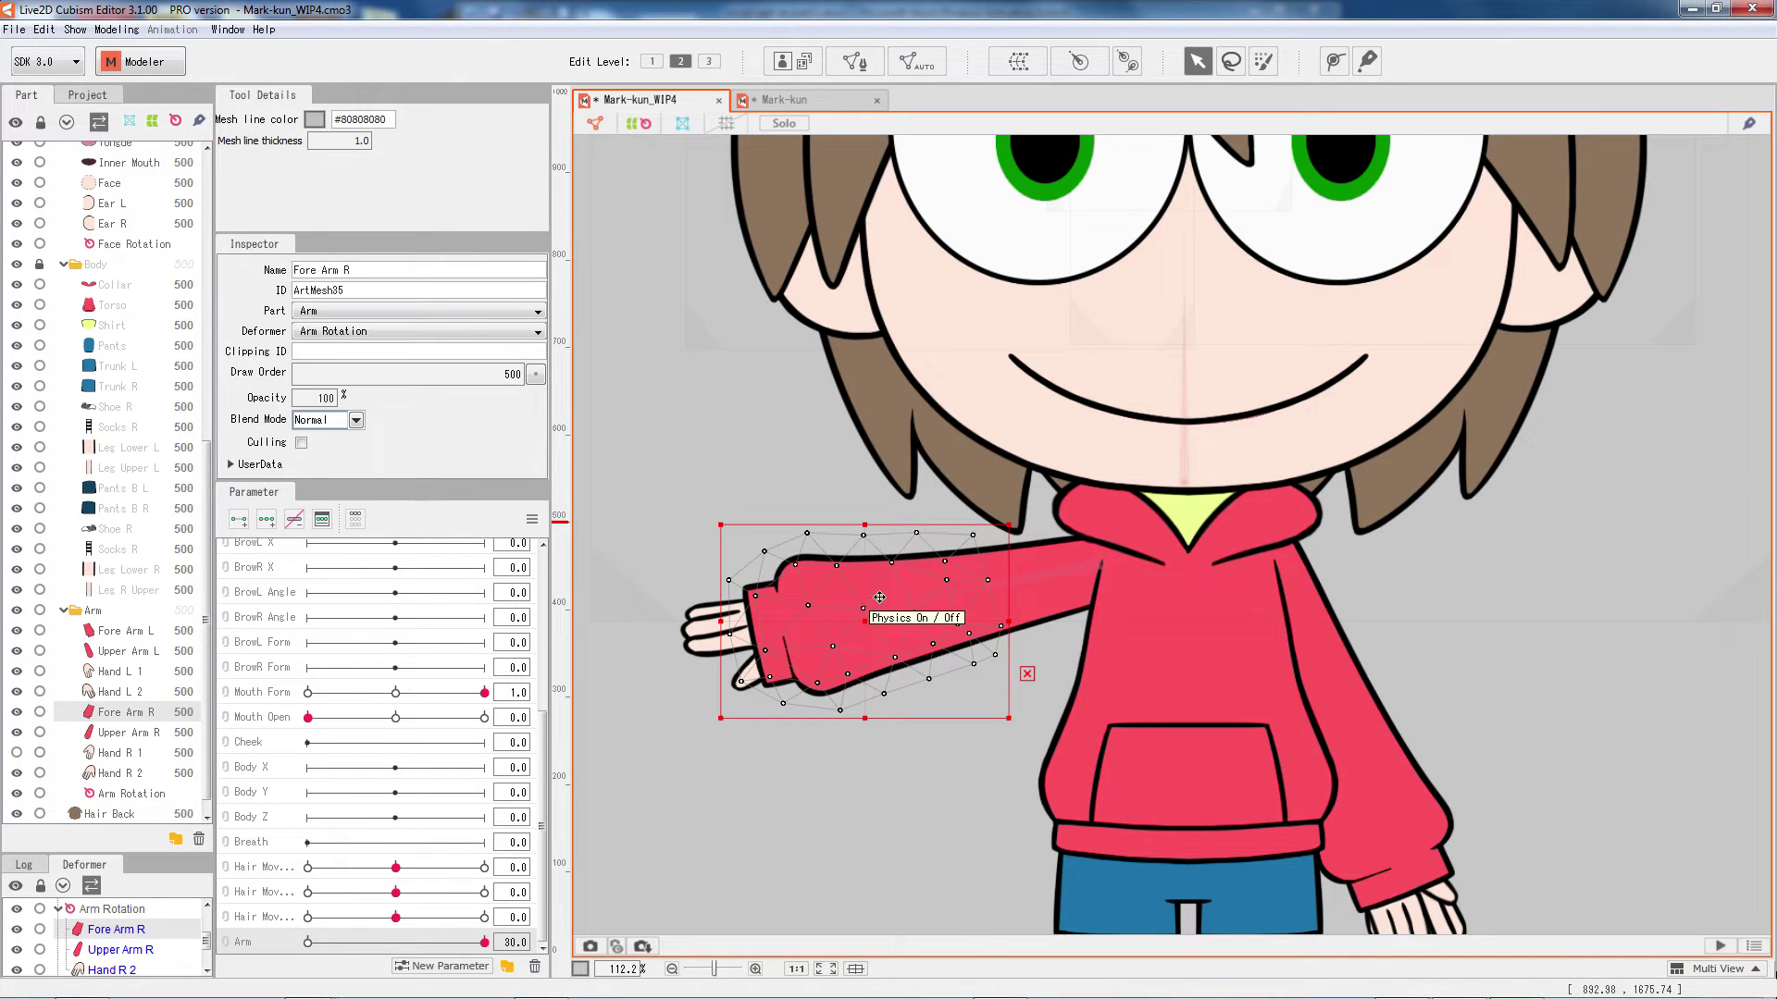
{"action": "scroll", "coordinate": [824, 612], "scroll_direction": "up", "scroll_amount": 2}
{"action": "left_click_drag", "start_coordinate": [819, 606], "coordinate": [930, 603]}
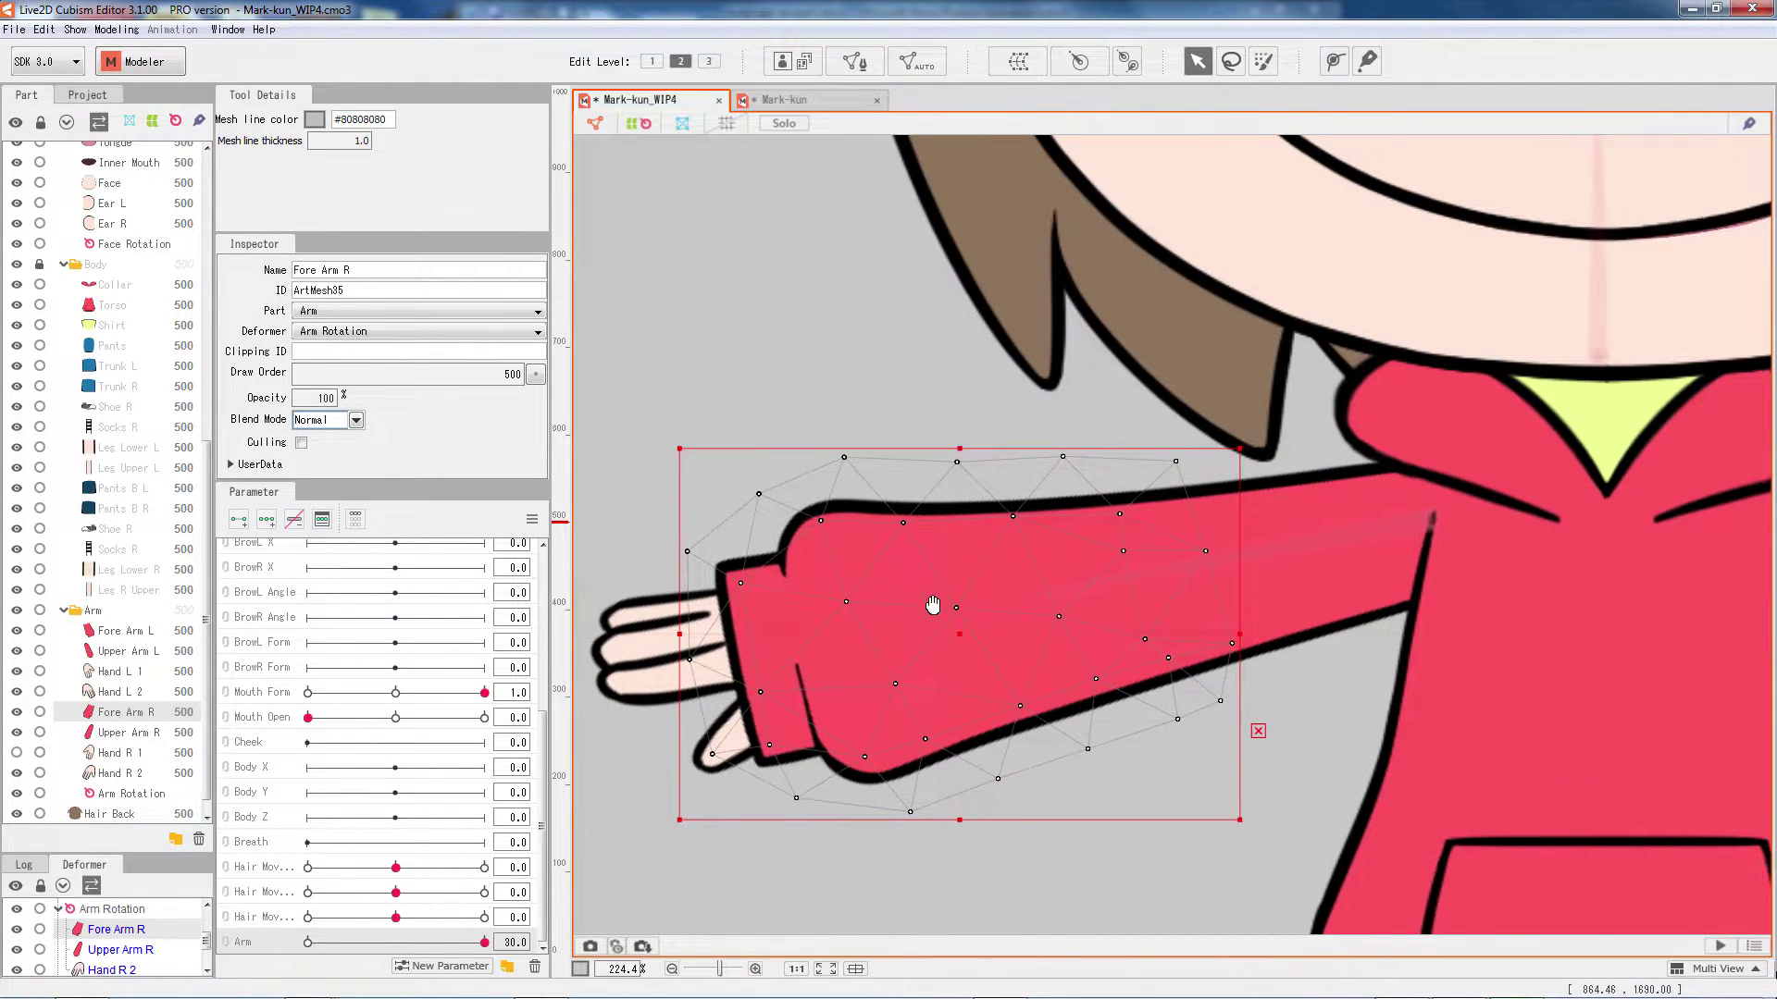
{"action": "left_click", "coordinate": [727, 650], "text": "shift"}
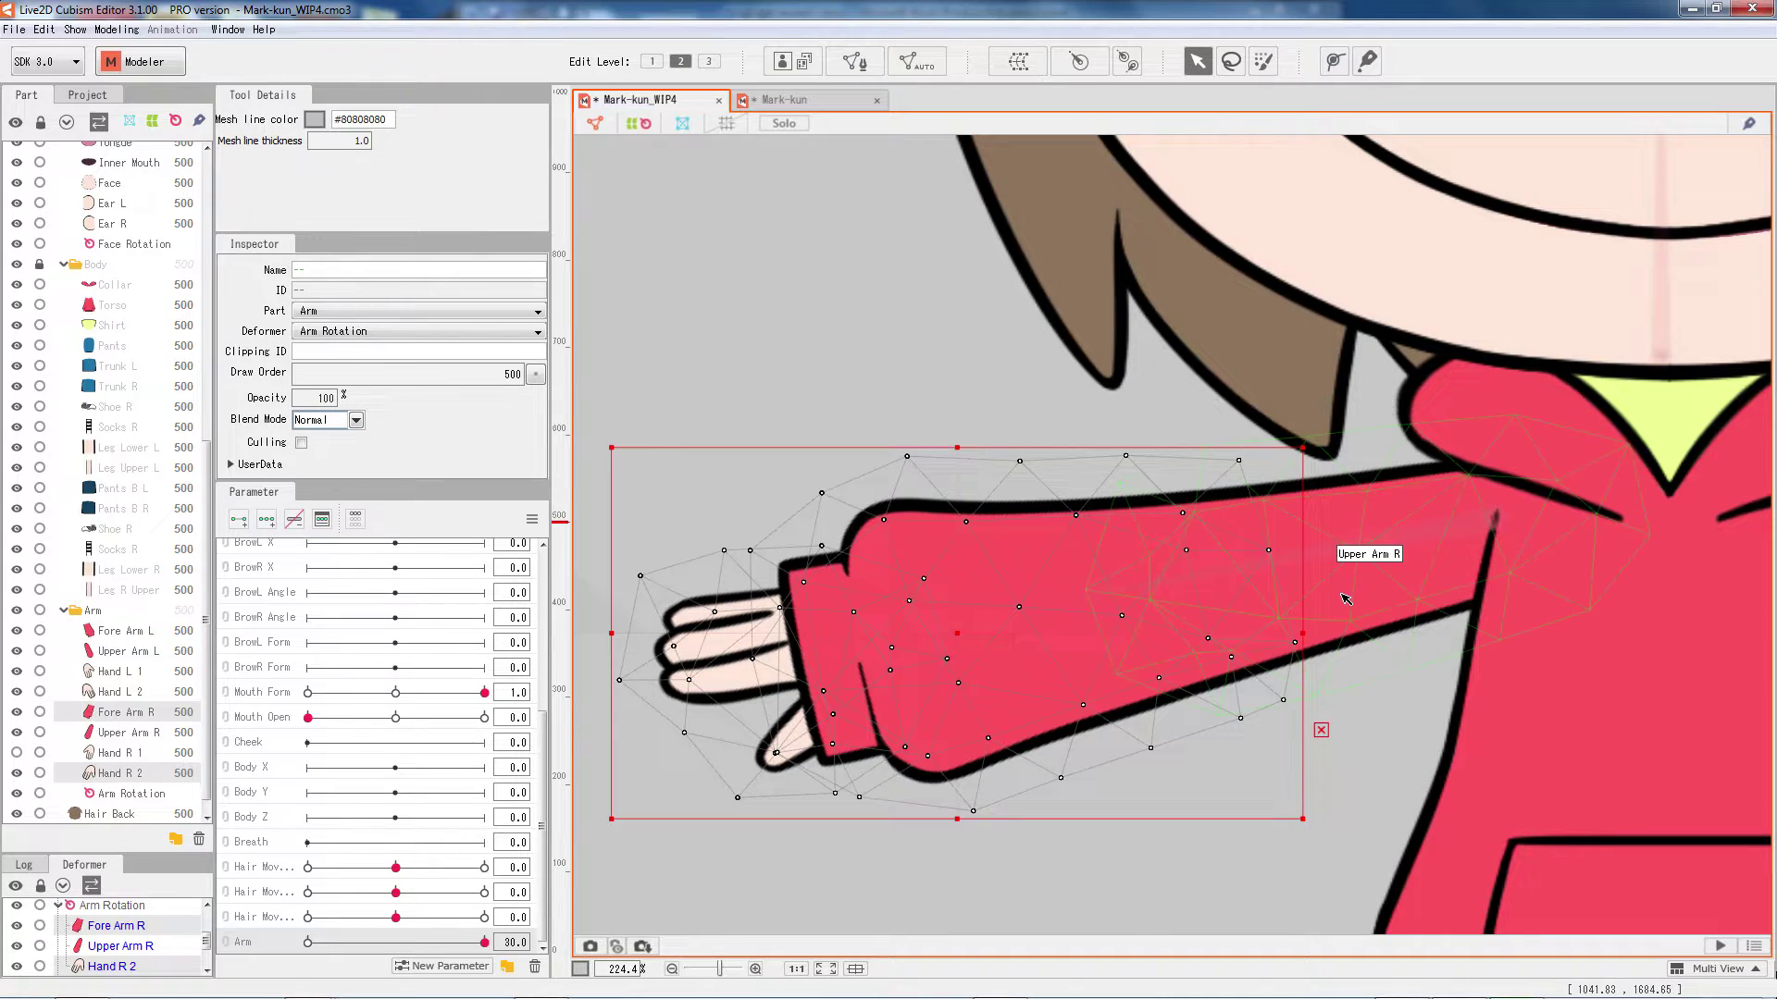
{"action": "left_click", "coordinate": [1341, 594], "text": "shift"}
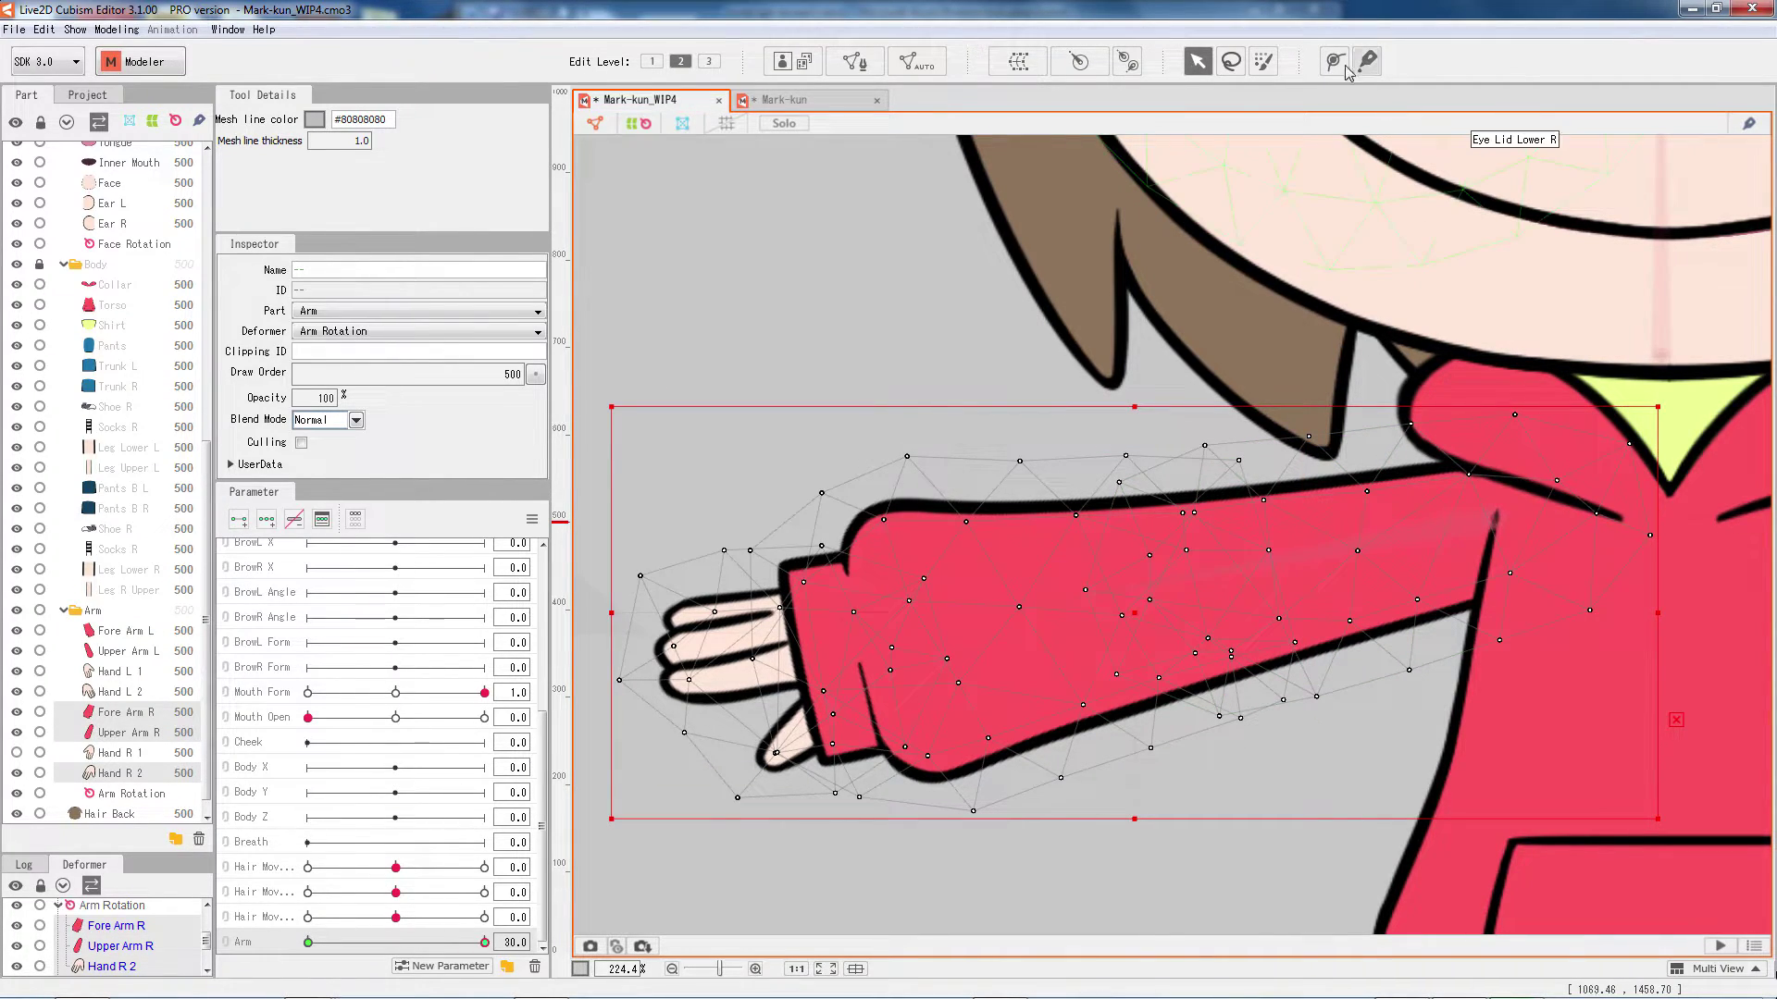
Adjust the raised arm's mesh around the shoulder with the brush tool at Arm 30.0.
{"action": "left_click", "coordinate": [1263, 61]}
{"action": "left_click_drag", "start_coordinate": [1422, 713], "coordinate": [1397, 714]}
{"action": "mouse_move", "coordinate": [1406, 519]}
{"action": "left_mouse_down"}
{"action": "mouse_move", "coordinate": [1323, 620]}
{"action": "mouse_move", "coordinate": [1388, 574]}
{"action": "left_mouse_up"}
{"action": "left_click_drag", "start_coordinate": [1414, 418], "coordinate": [1369, 396]}
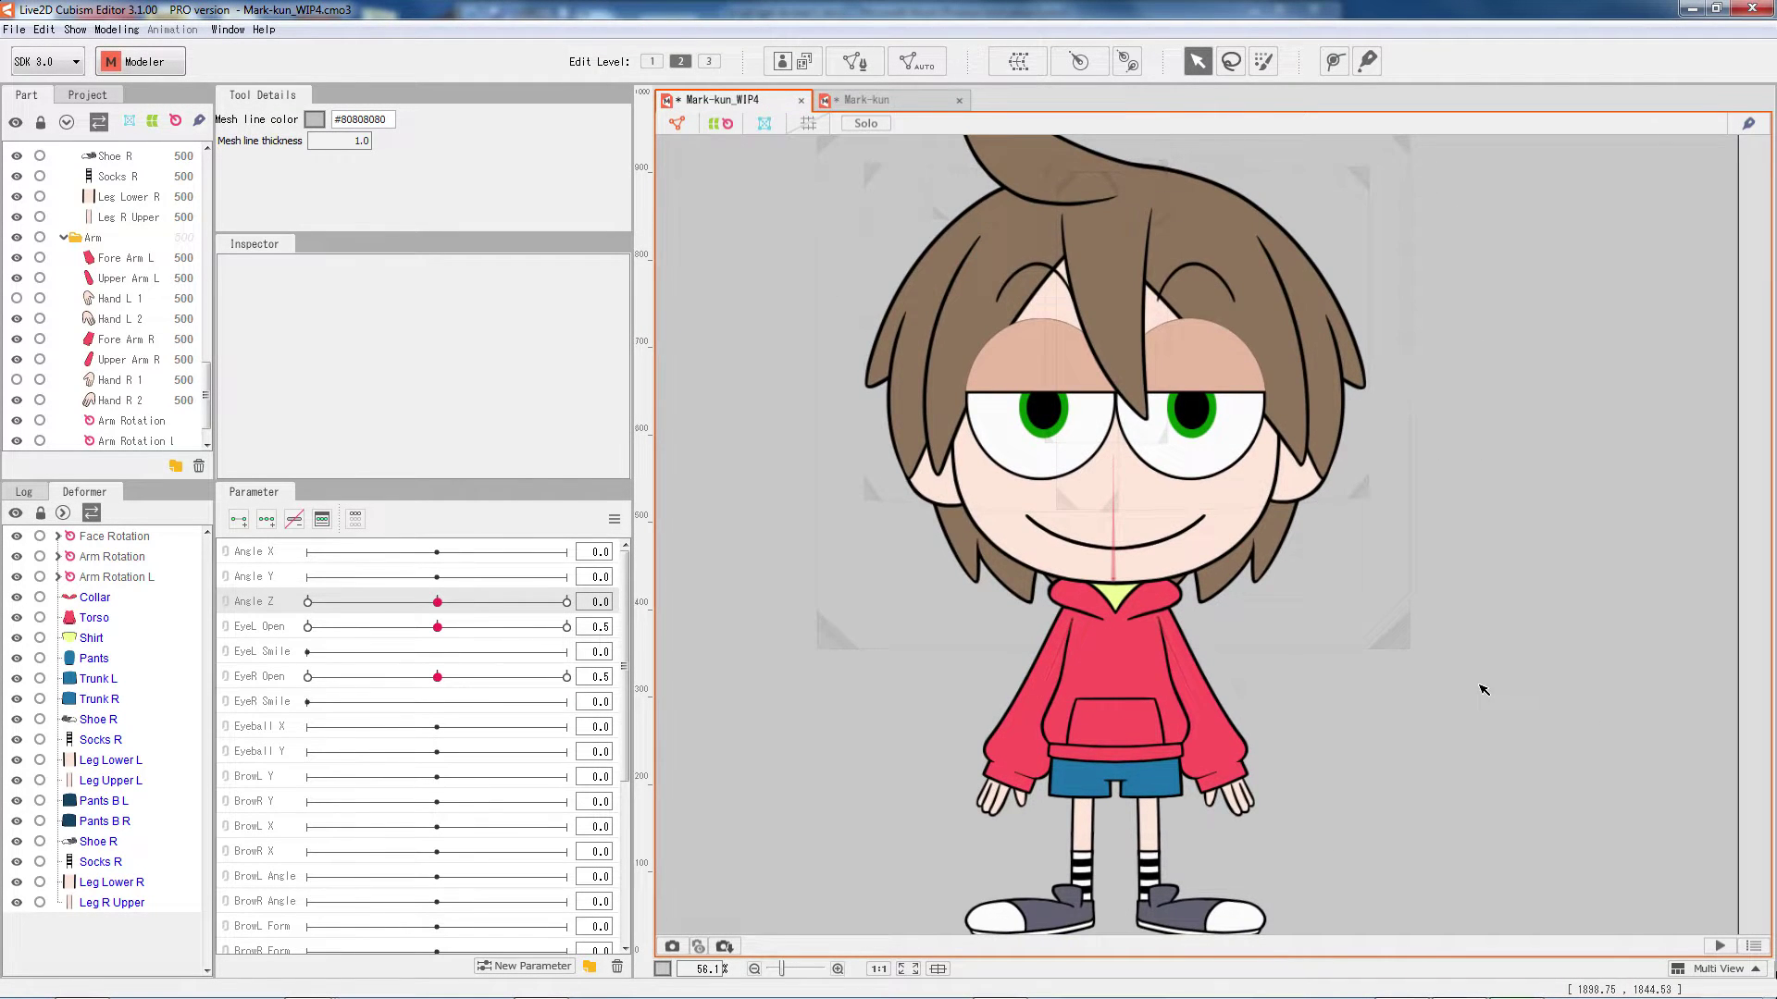
{"action": "scroll", "coordinate": [1483, 691], "scroll_direction": "down", "scroll_amount": 2}
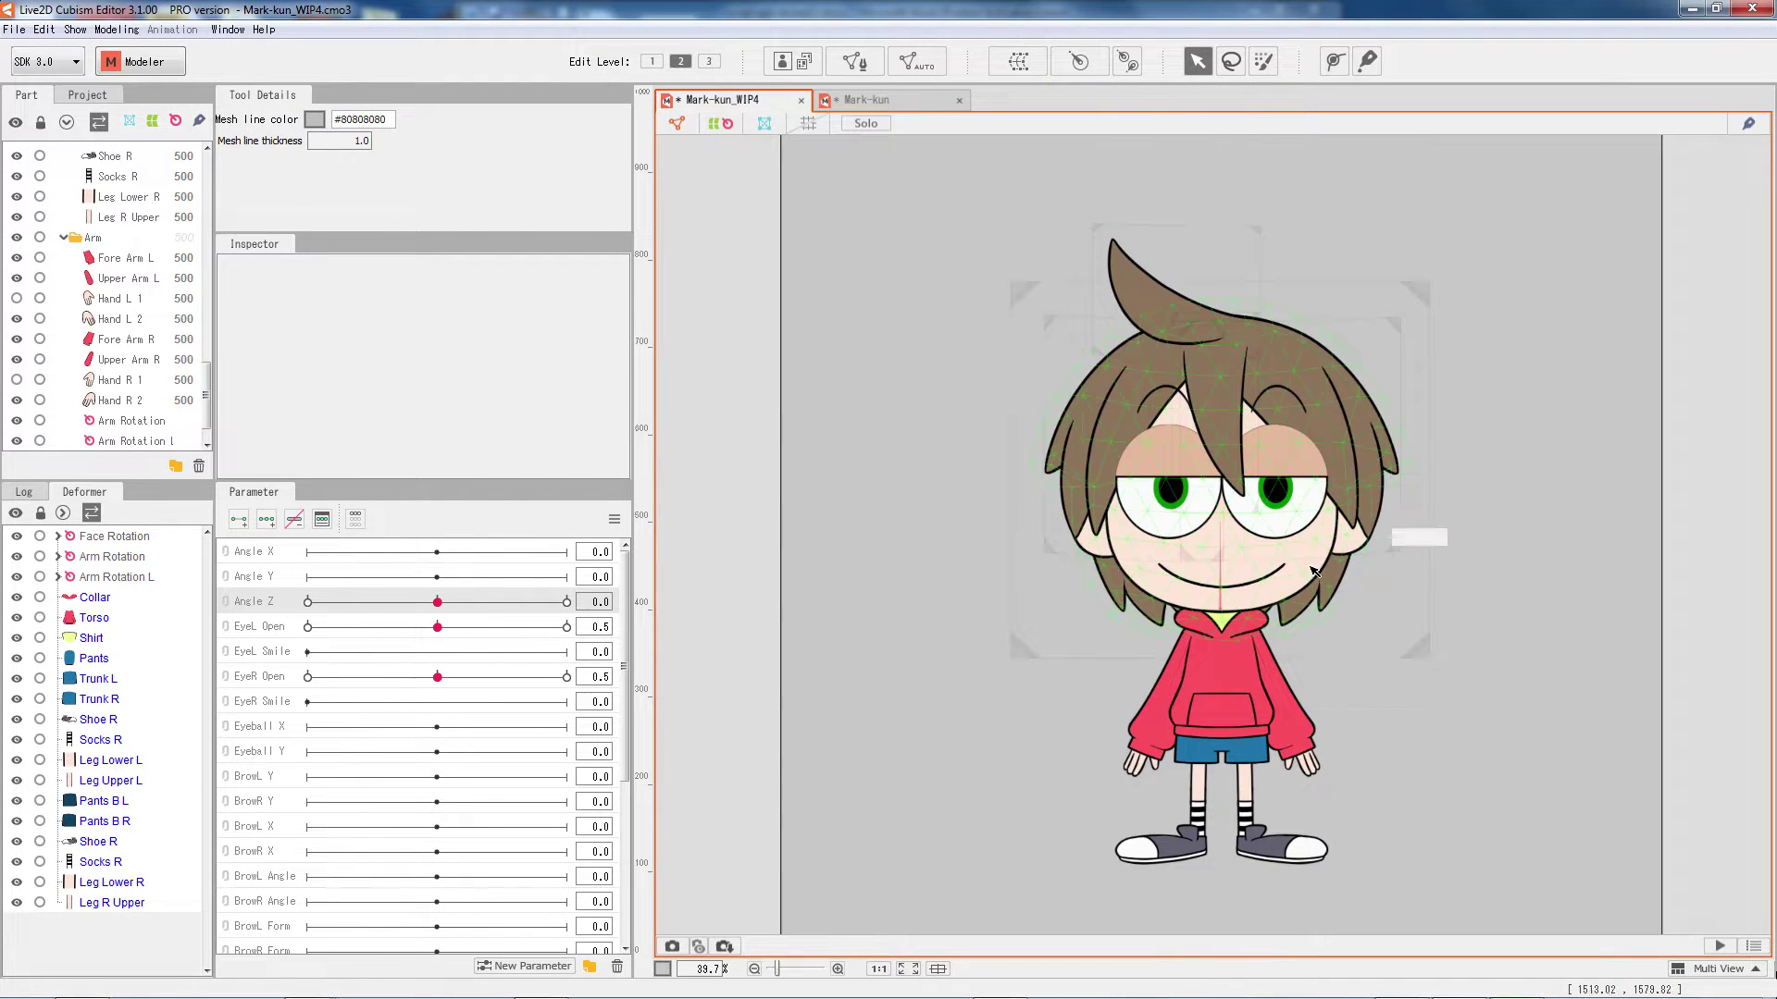
{"action": "left_click", "coordinate": [1208, 703]}
{"action": "mouse_move", "coordinate": [1221, 682]}
{"action": "left_mouse_down"}
{"action": "mouse_move", "coordinate": [1206, 627]}
{"action": "mouse_move", "coordinate": [1211, 713]}
{"action": "mouse_move", "coordinate": [1196, 681]}
{"action": "mouse_move", "coordinate": [1209, 689]}
{"action": "left_mouse_up"}
{"action": "key", "text": "ctrl+z"}
{"action": "left_click_drag", "start_coordinate": [1293, 763], "coordinate": [1326, 803]}
{"action": "left_click", "coordinate": [1473, 693]}
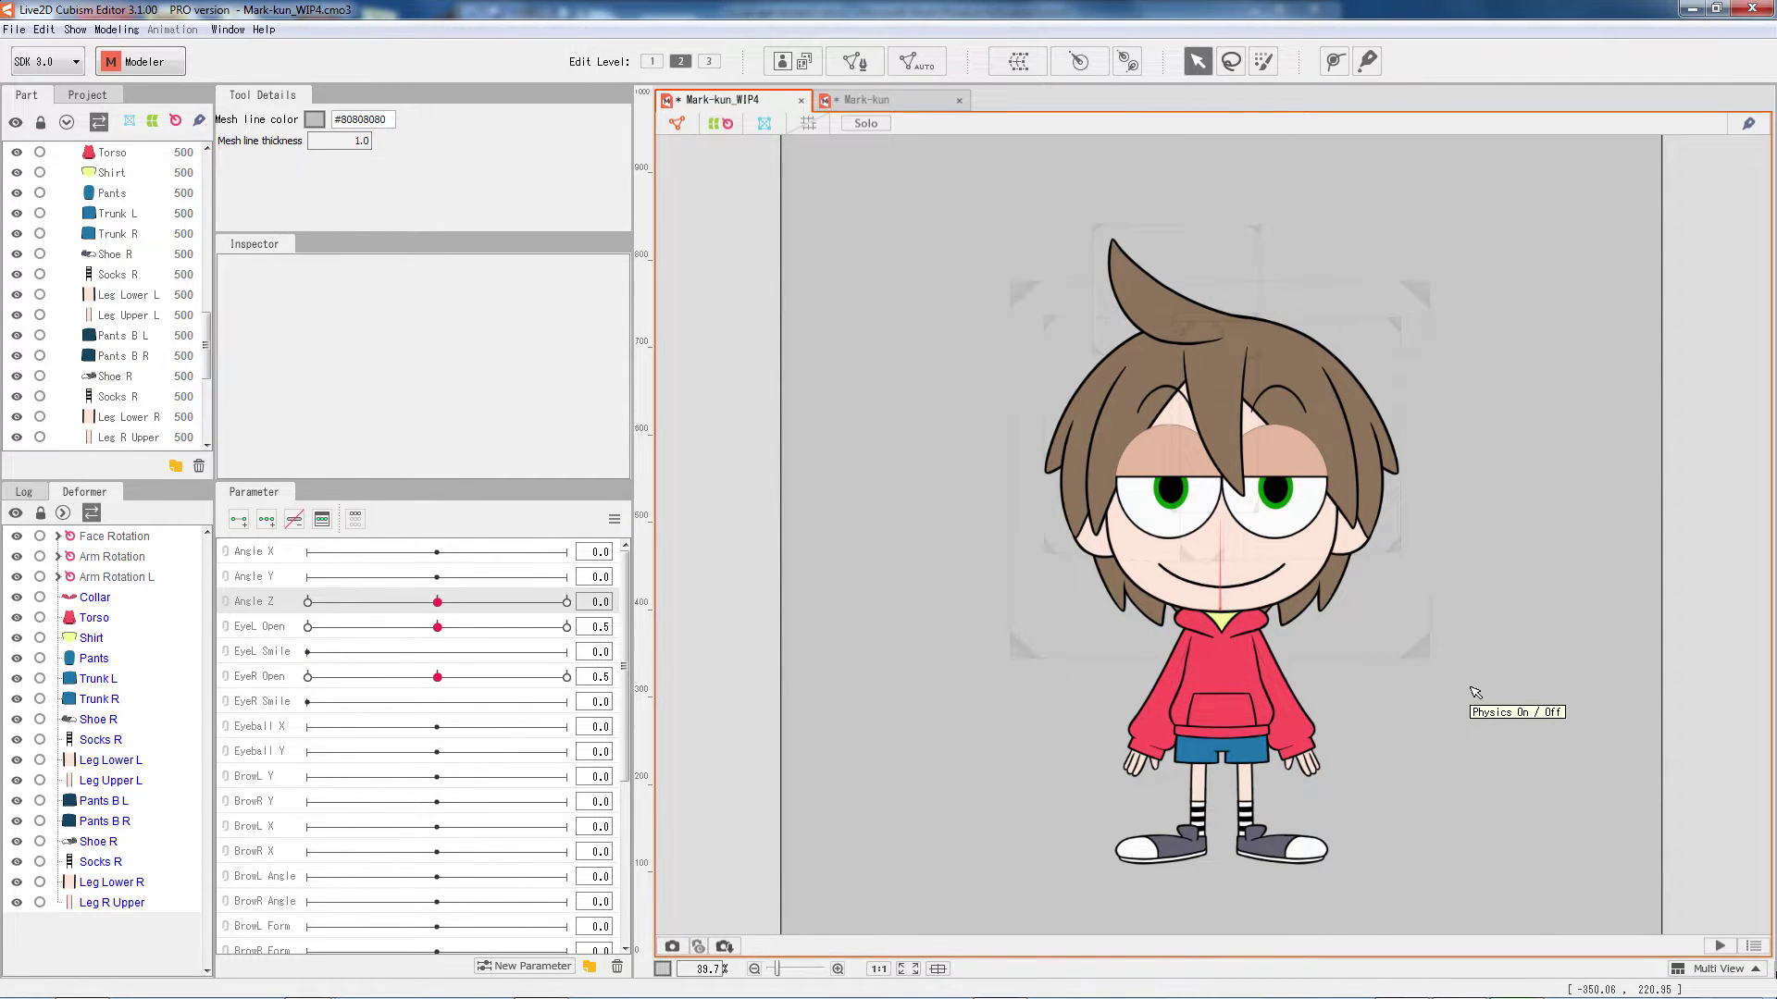
{"action": "left_click", "coordinate": [996, 248]}
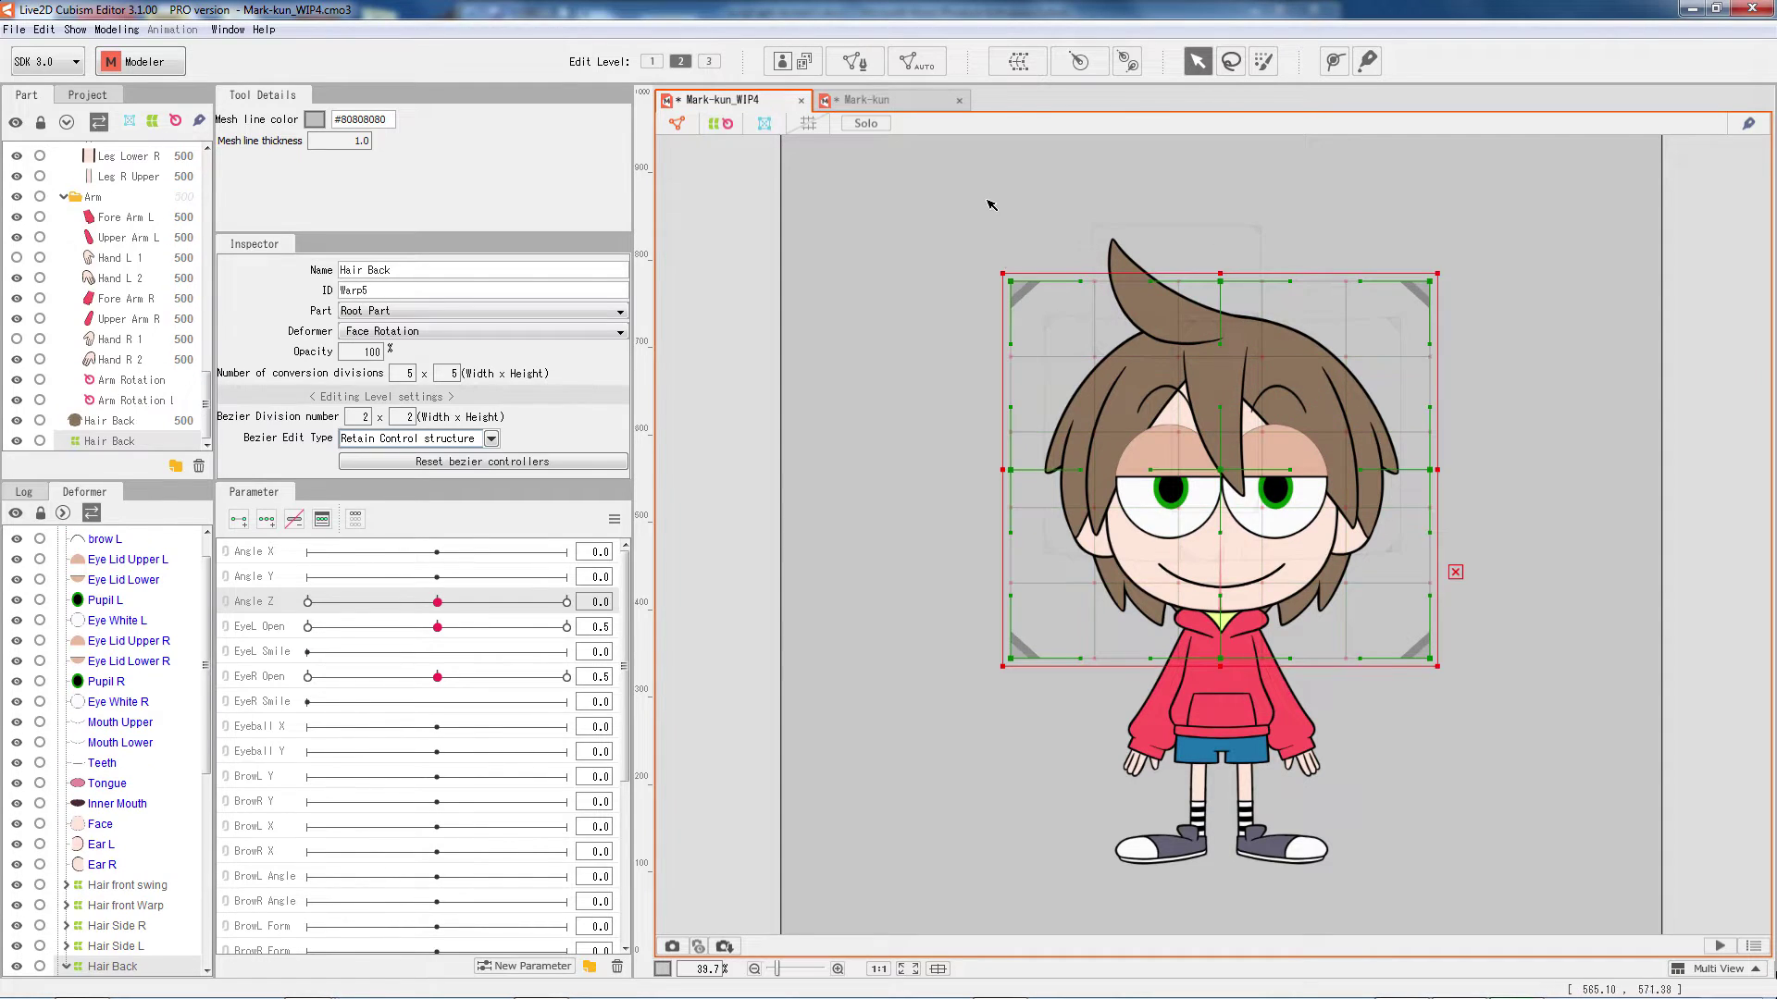
{"action": "left_click", "coordinate": [917, 616]}
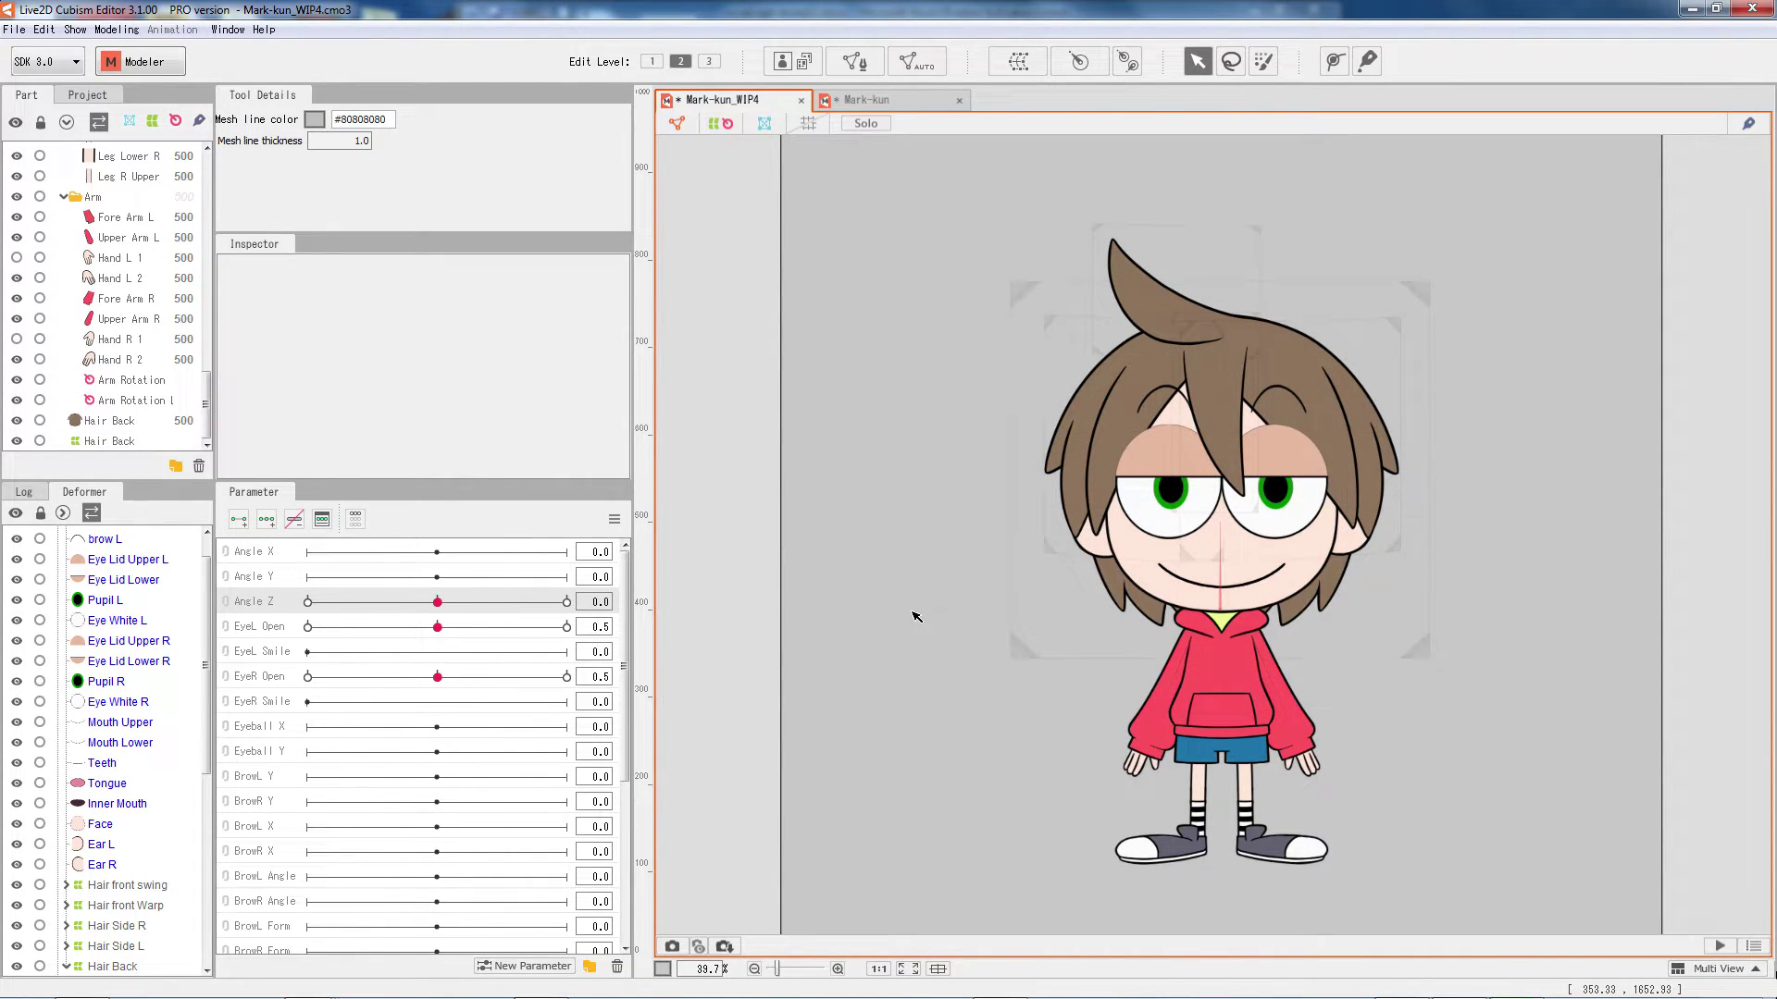
Try to create a warp deformer as parent of every object in the model at once.
{"action": "key", "text": "ctrl+a"}
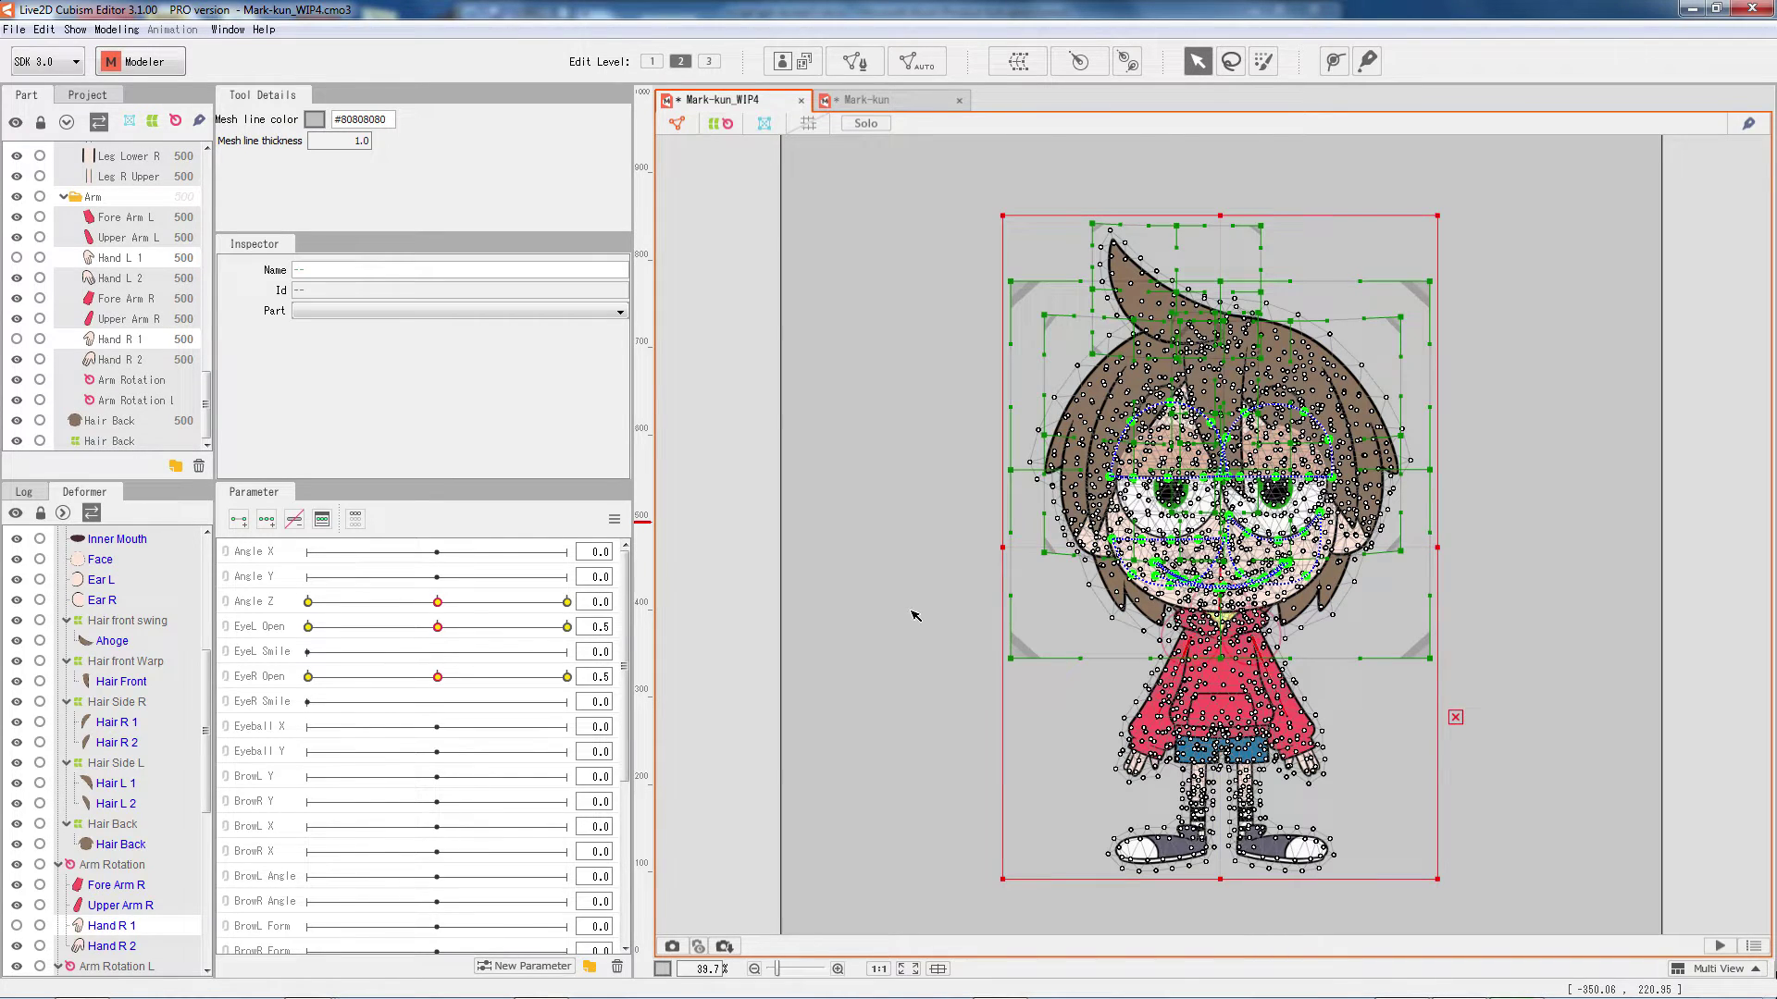
{"action": "left_click", "coordinate": [1018, 61]}
{"action": "left_click", "coordinate": [1168, 619]}
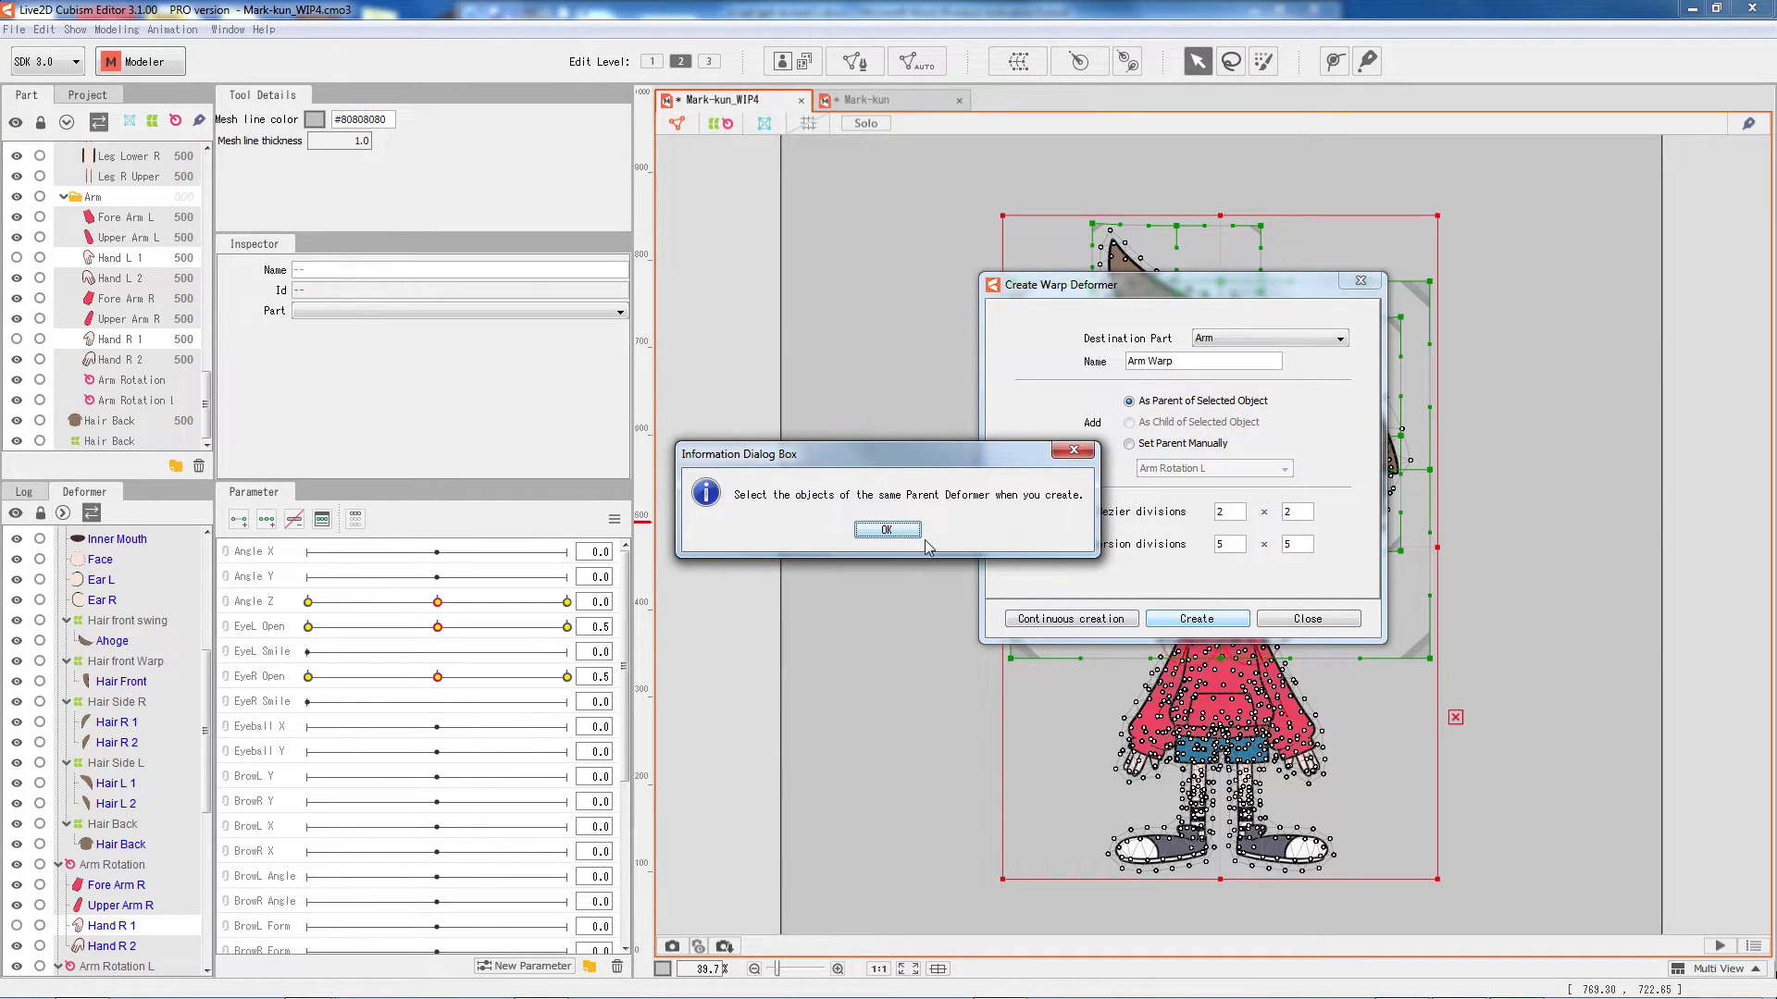
{"action": "left_click", "coordinate": [887, 531]}
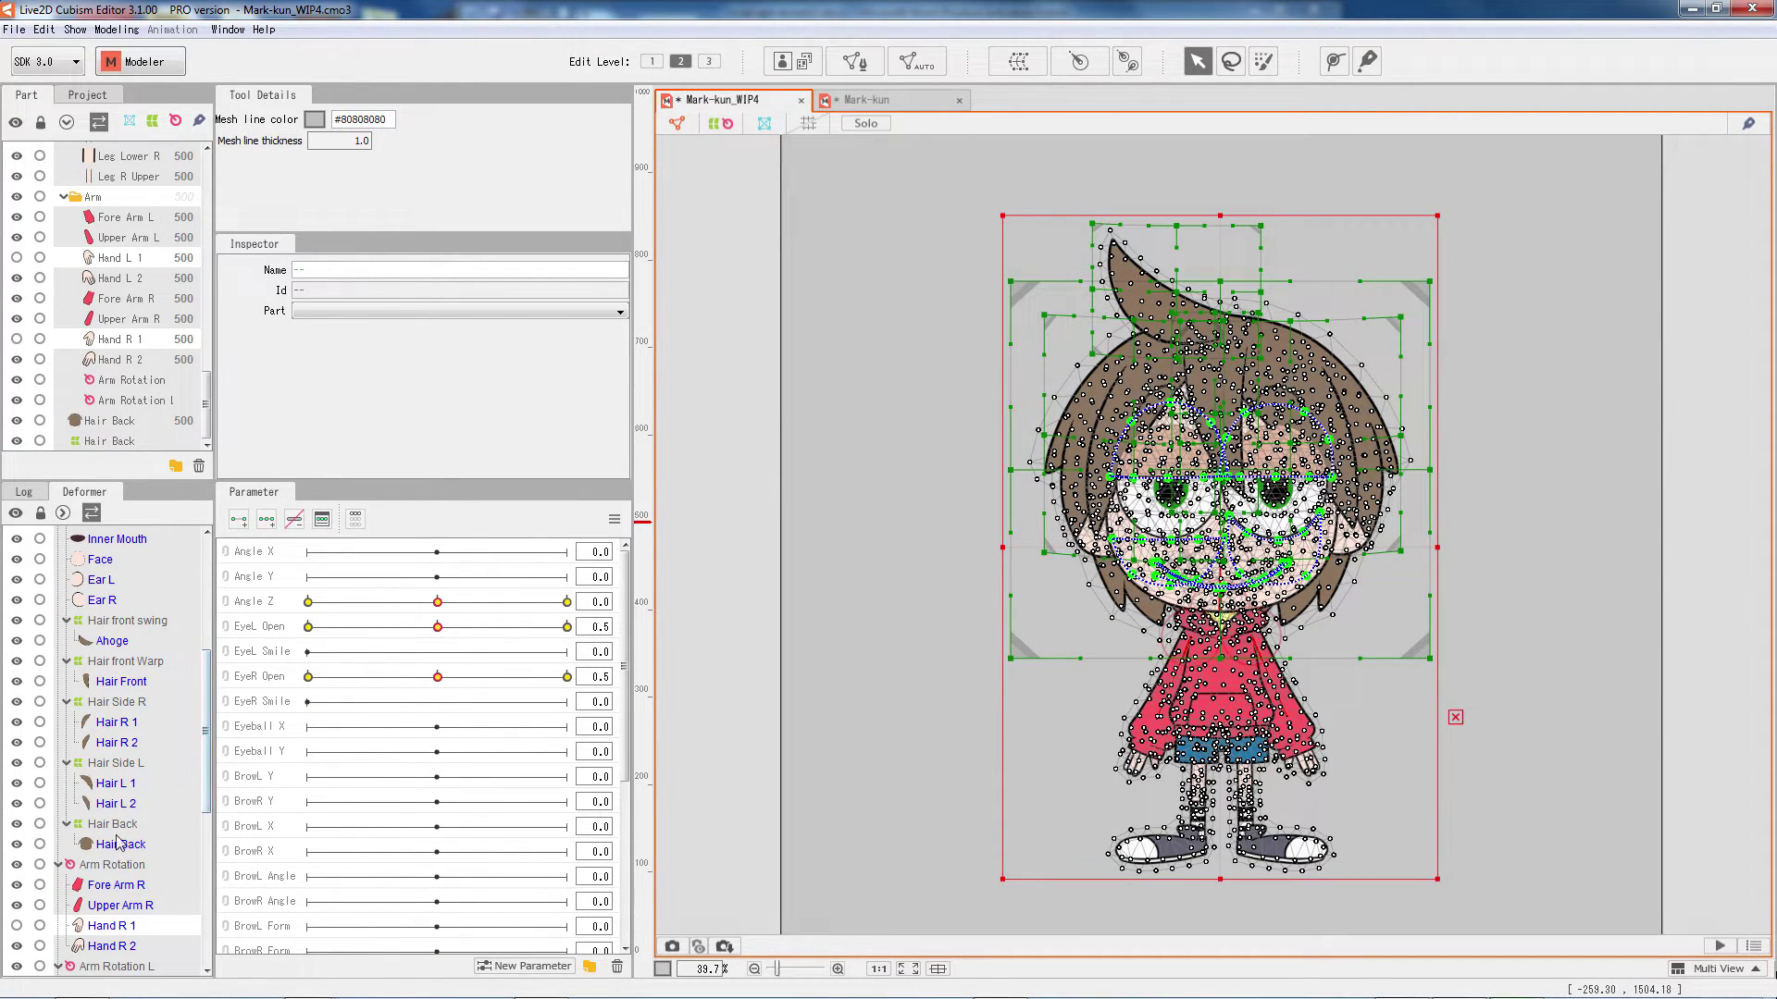
Collapse Face Rotation, Arm Rotation and Arm Rotation L in the deformer hierarchy and clear the selection.
{"action": "left_click", "coordinate": [130, 624]}
{"action": "scroll", "coordinate": [123, 611], "scroll_direction": "up", "scroll_amount": 5}
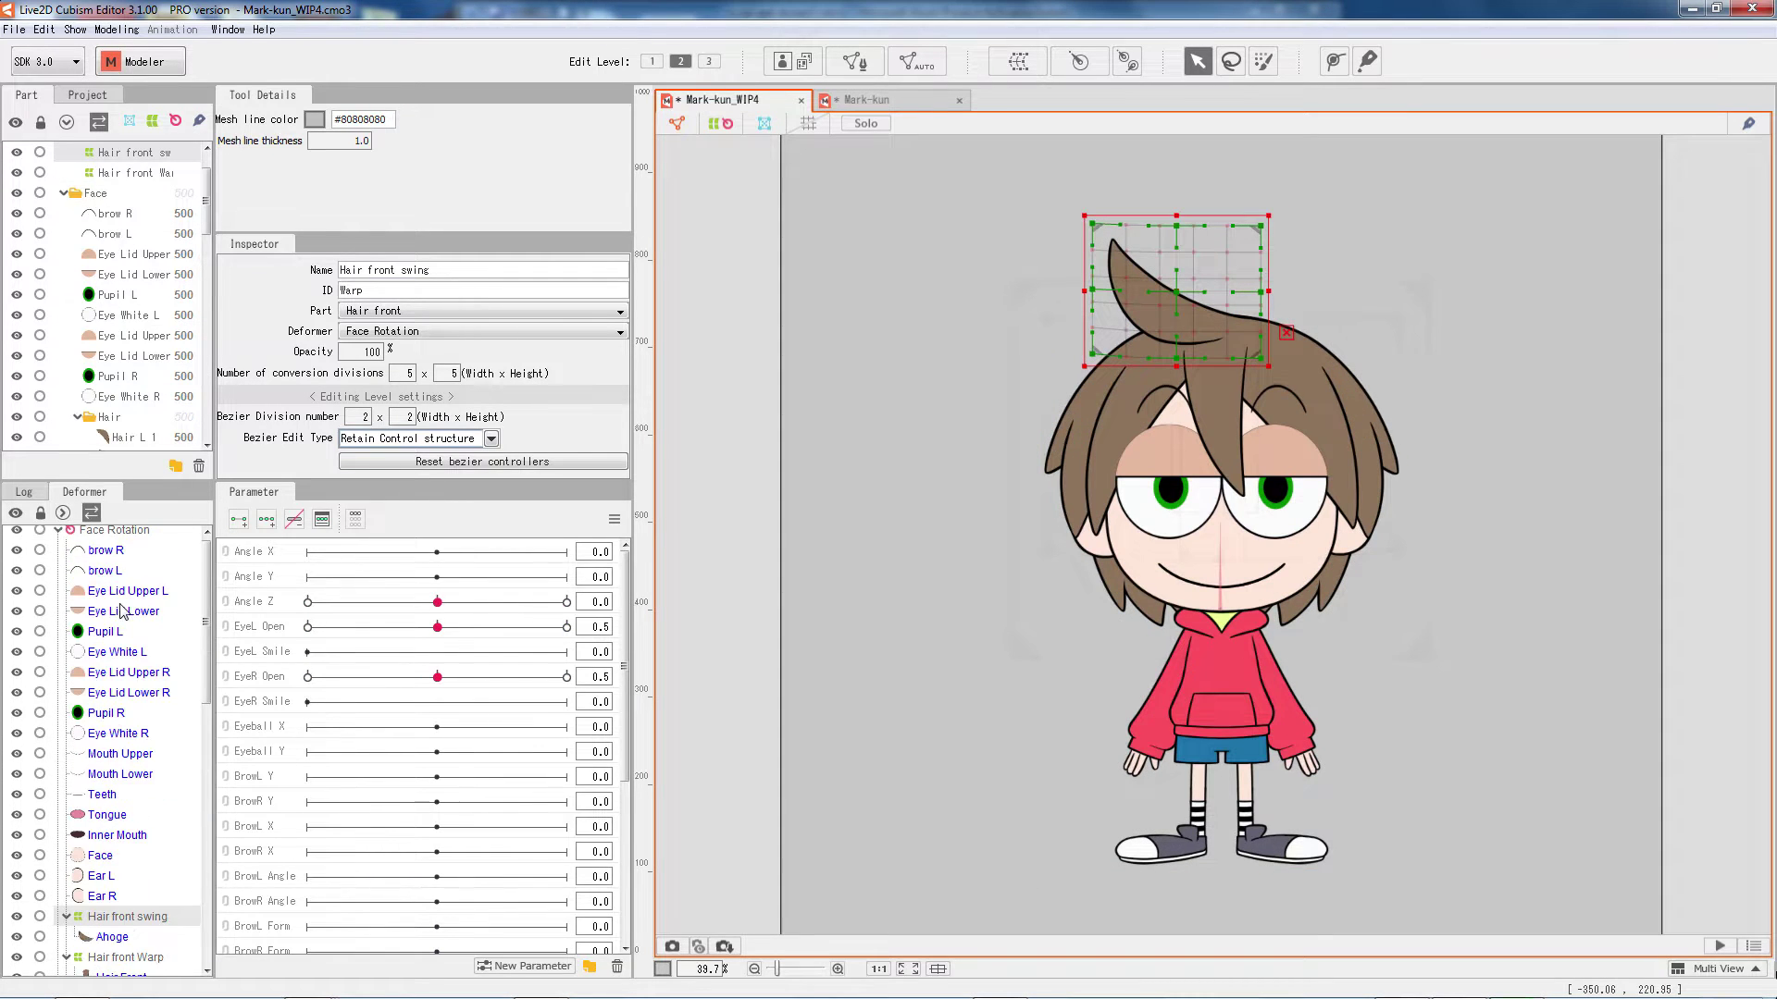
{"action": "left_click", "coordinate": [57, 535]}
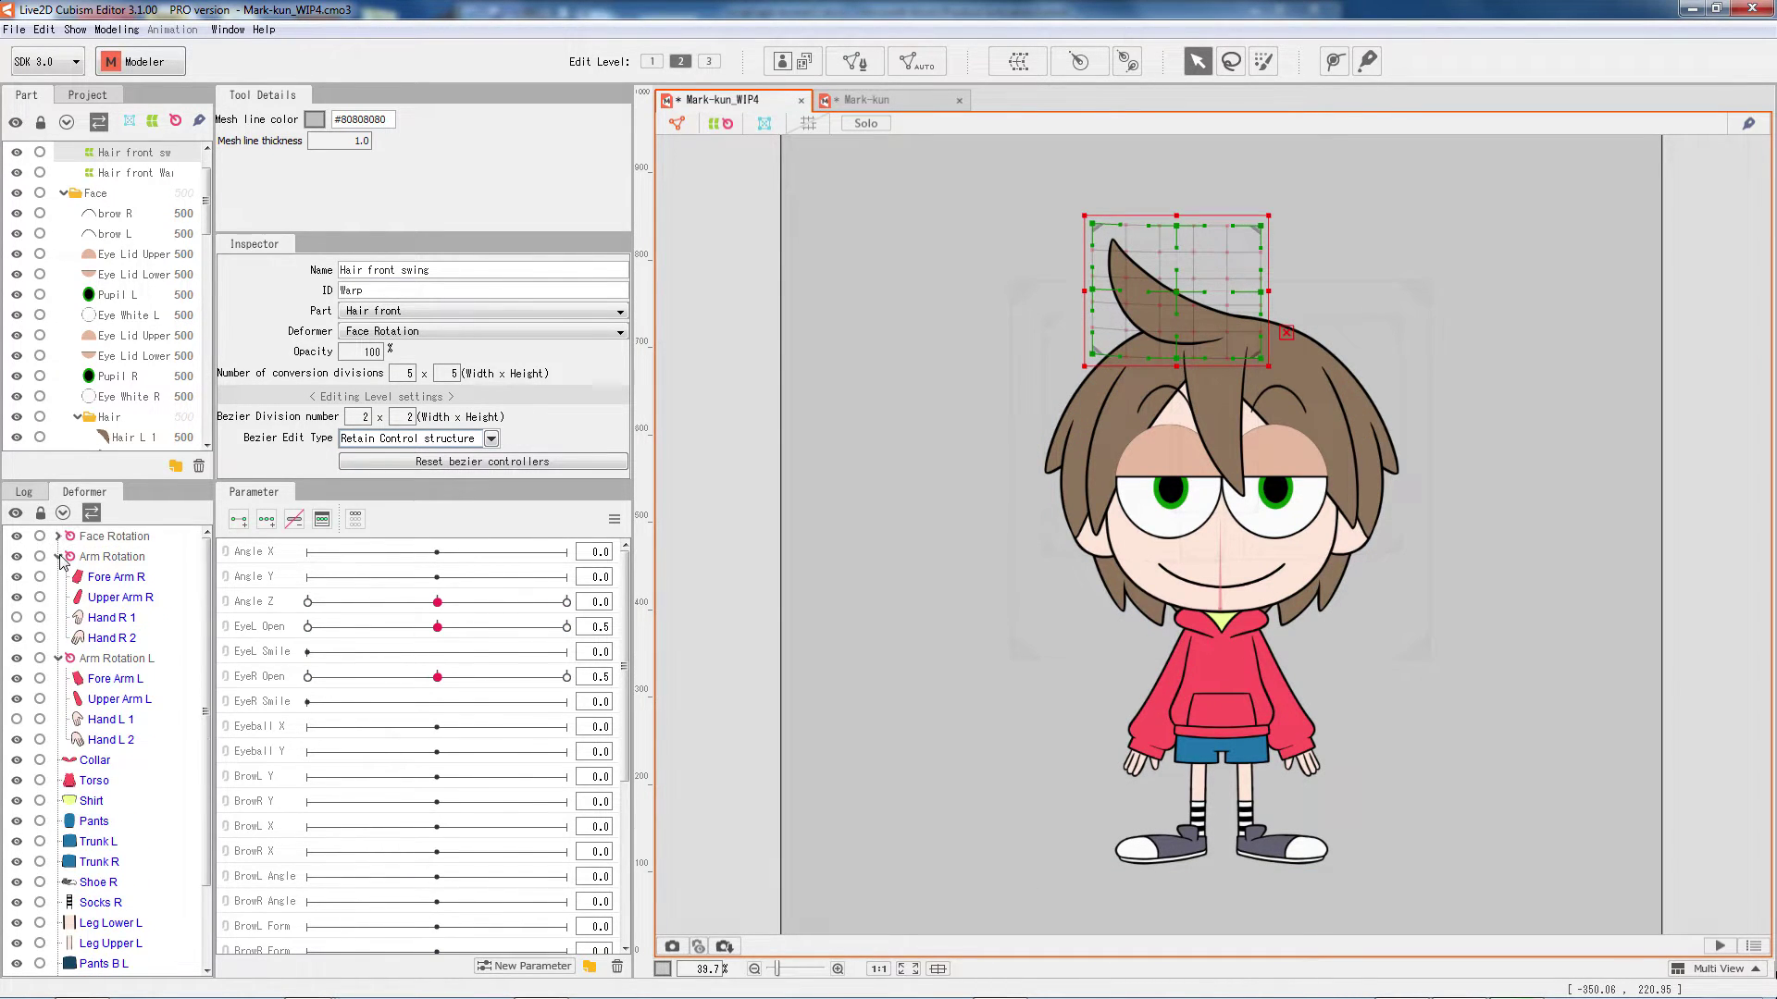
{"action": "left_click", "coordinate": [58, 557]}
{"action": "left_click", "coordinate": [58, 576]}
{"action": "left_click", "coordinate": [137, 537]}
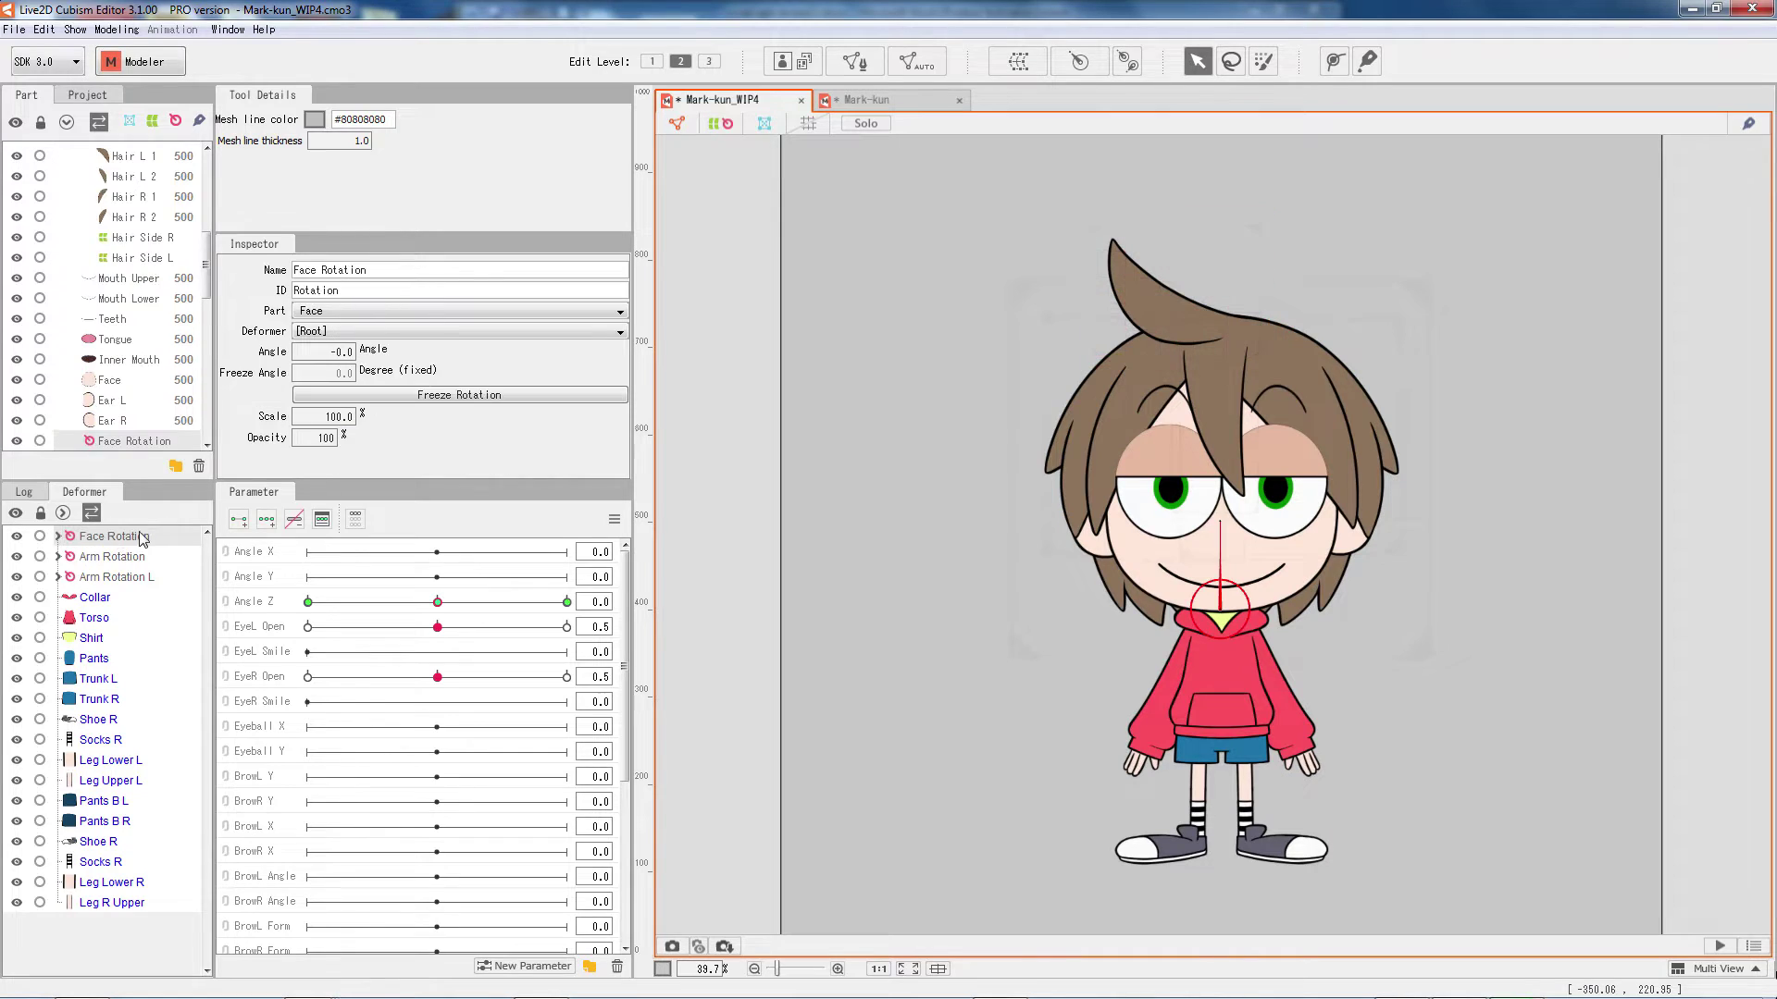
{"action": "left_click", "coordinate": [913, 385]}
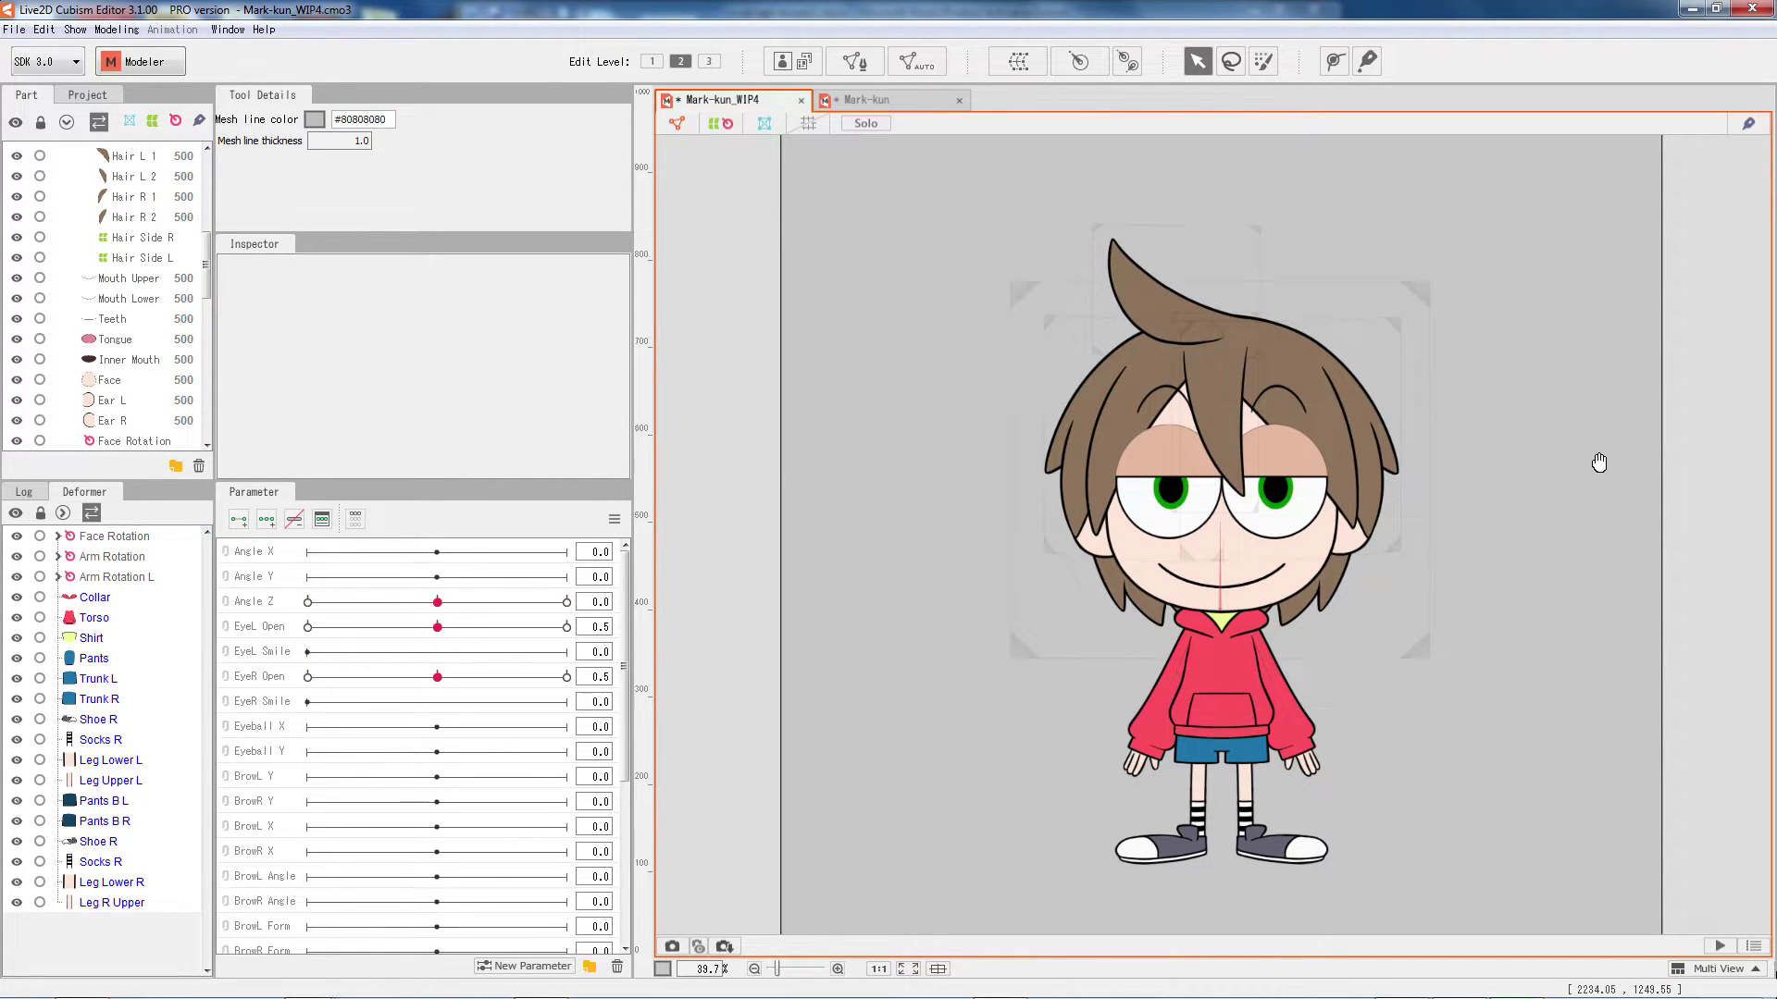
Create warp deformers Body Warp and Body Warp2 in succession in the Body part, with 2 × 2 Bezier and 5 × 5 conversion divisions.
{"action": "scroll", "coordinate": [1527, 472], "scroll_direction": "down", "scroll_amount": 4}
{"action": "left_click_drag", "start_coordinate": [1443, 491], "coordinate": [1307, 473]}
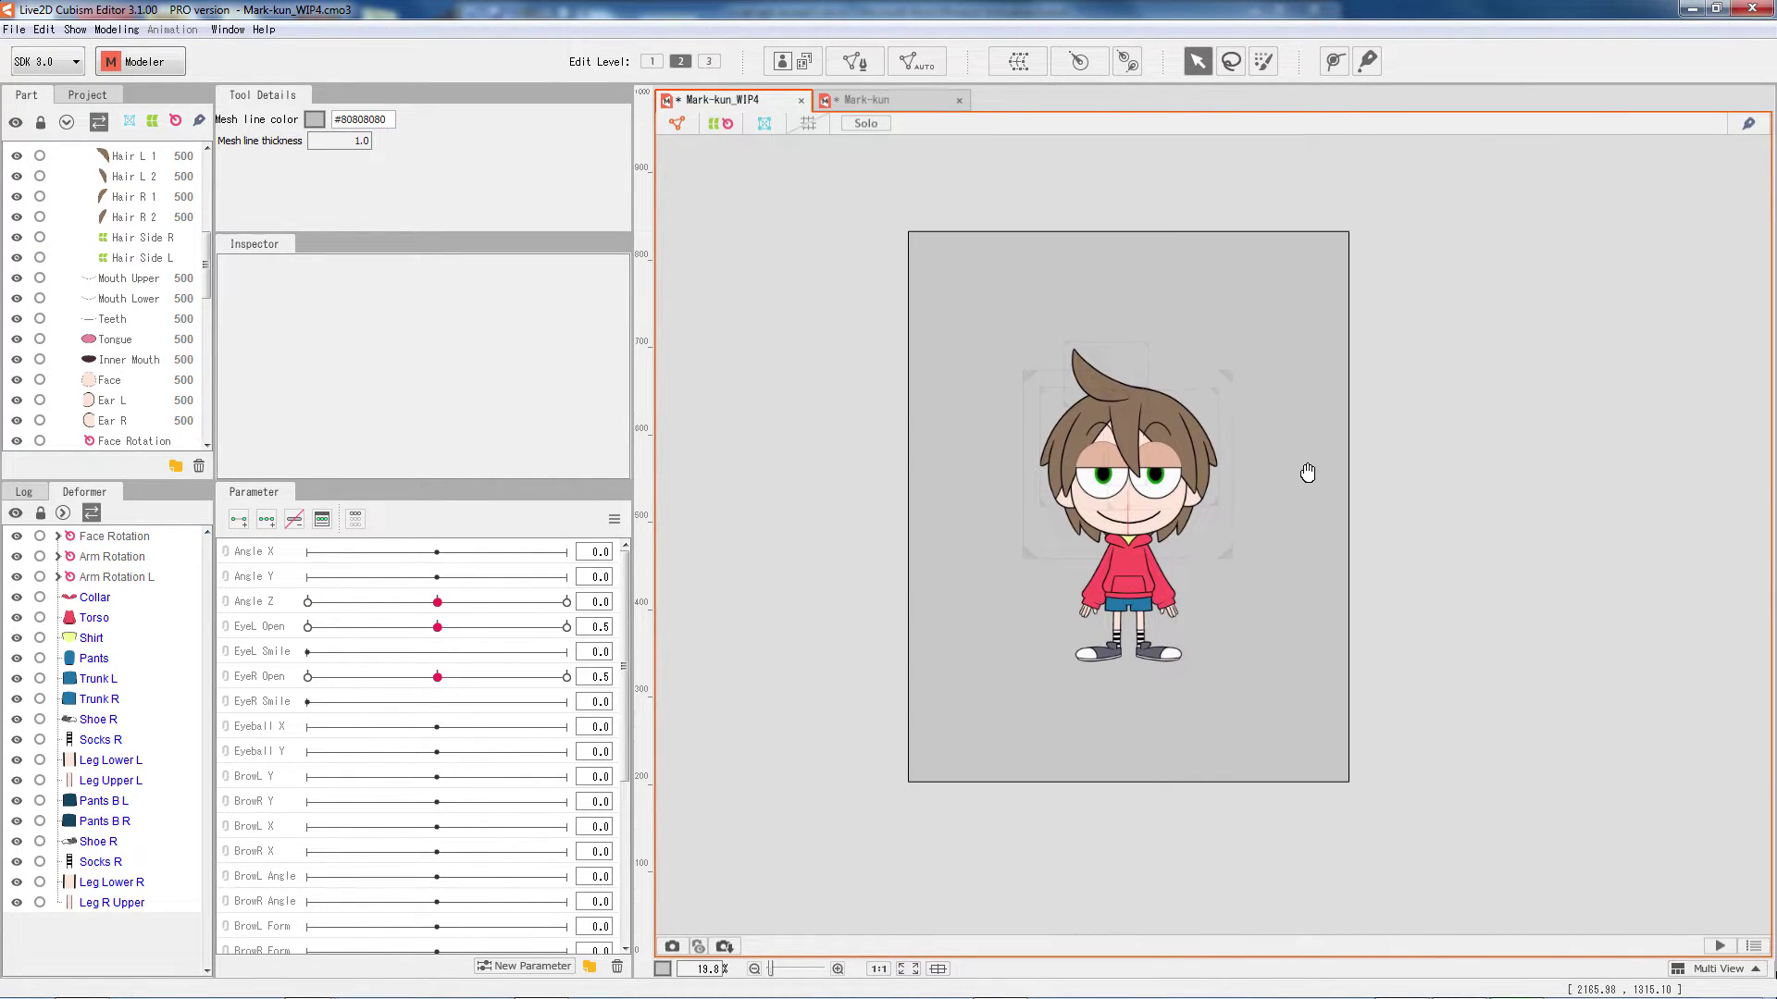
{"action": "scroll", "coordinate": [1308, 473], "scroll_direction": "up", "scroll_amount": 2}
{"action": "left_click", "coordinate": [1018, 61]}
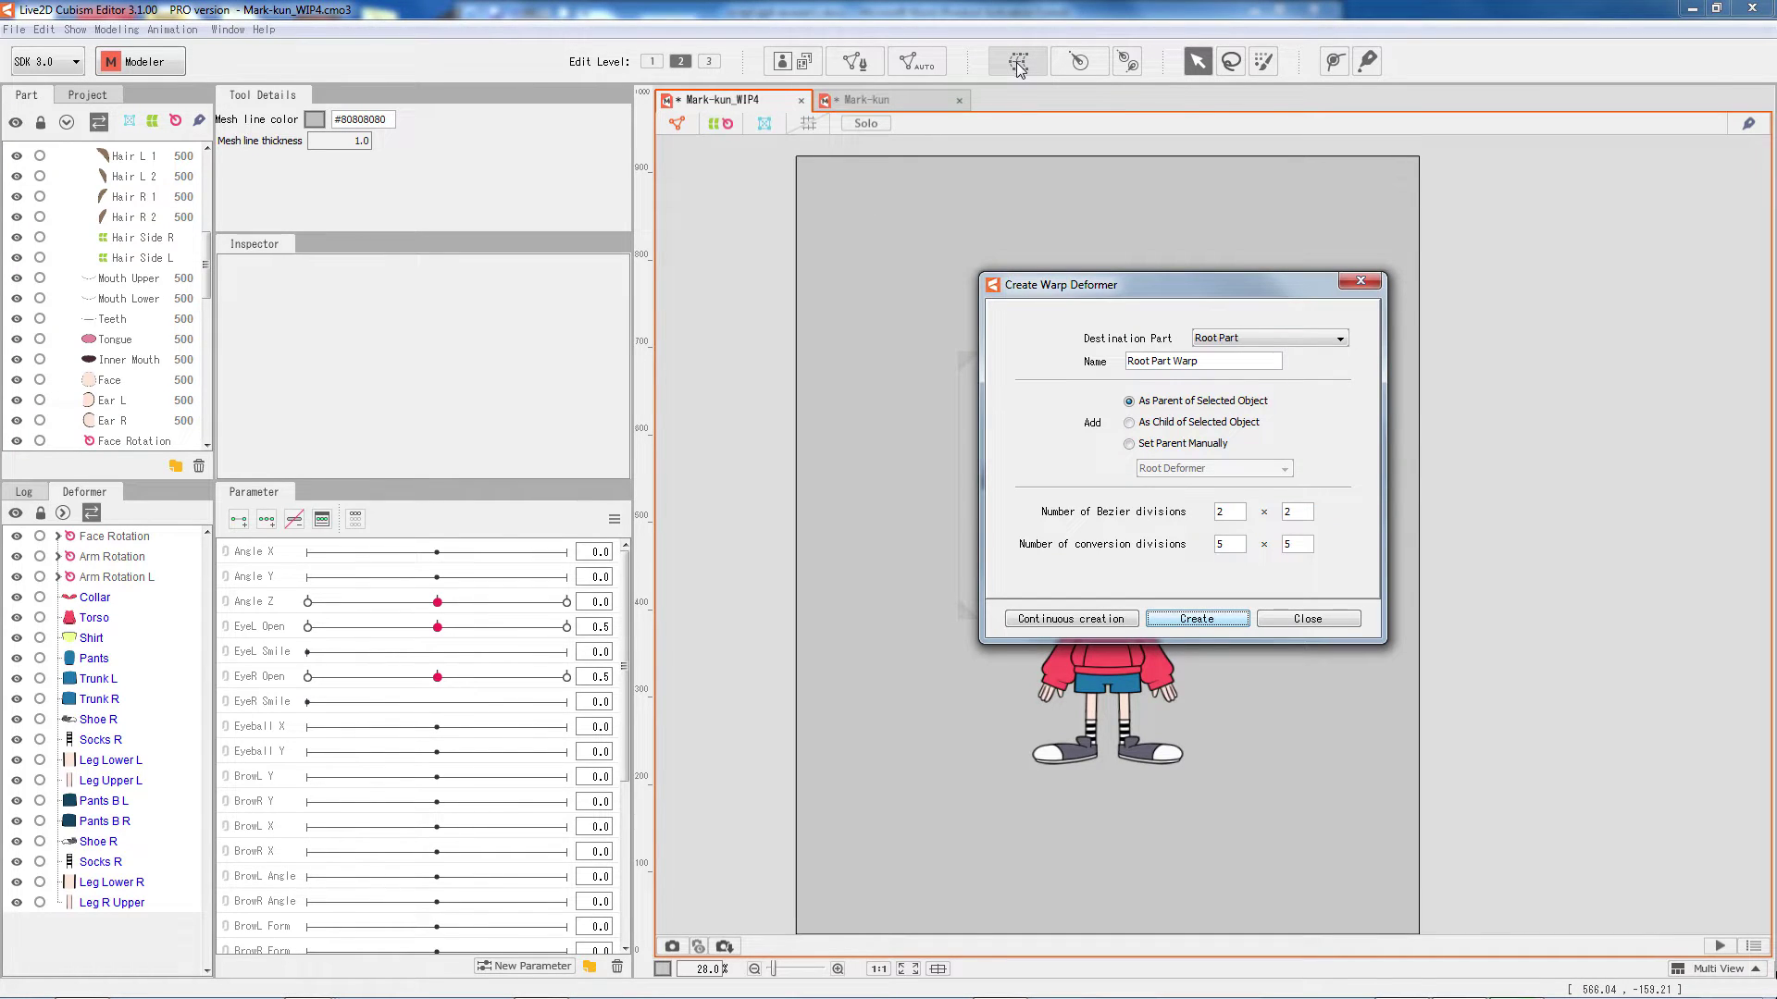
{"action": "left_click", "coordinate": [1240, 340]}
{"action": "left_click", "coordinate": [1222, 415]}
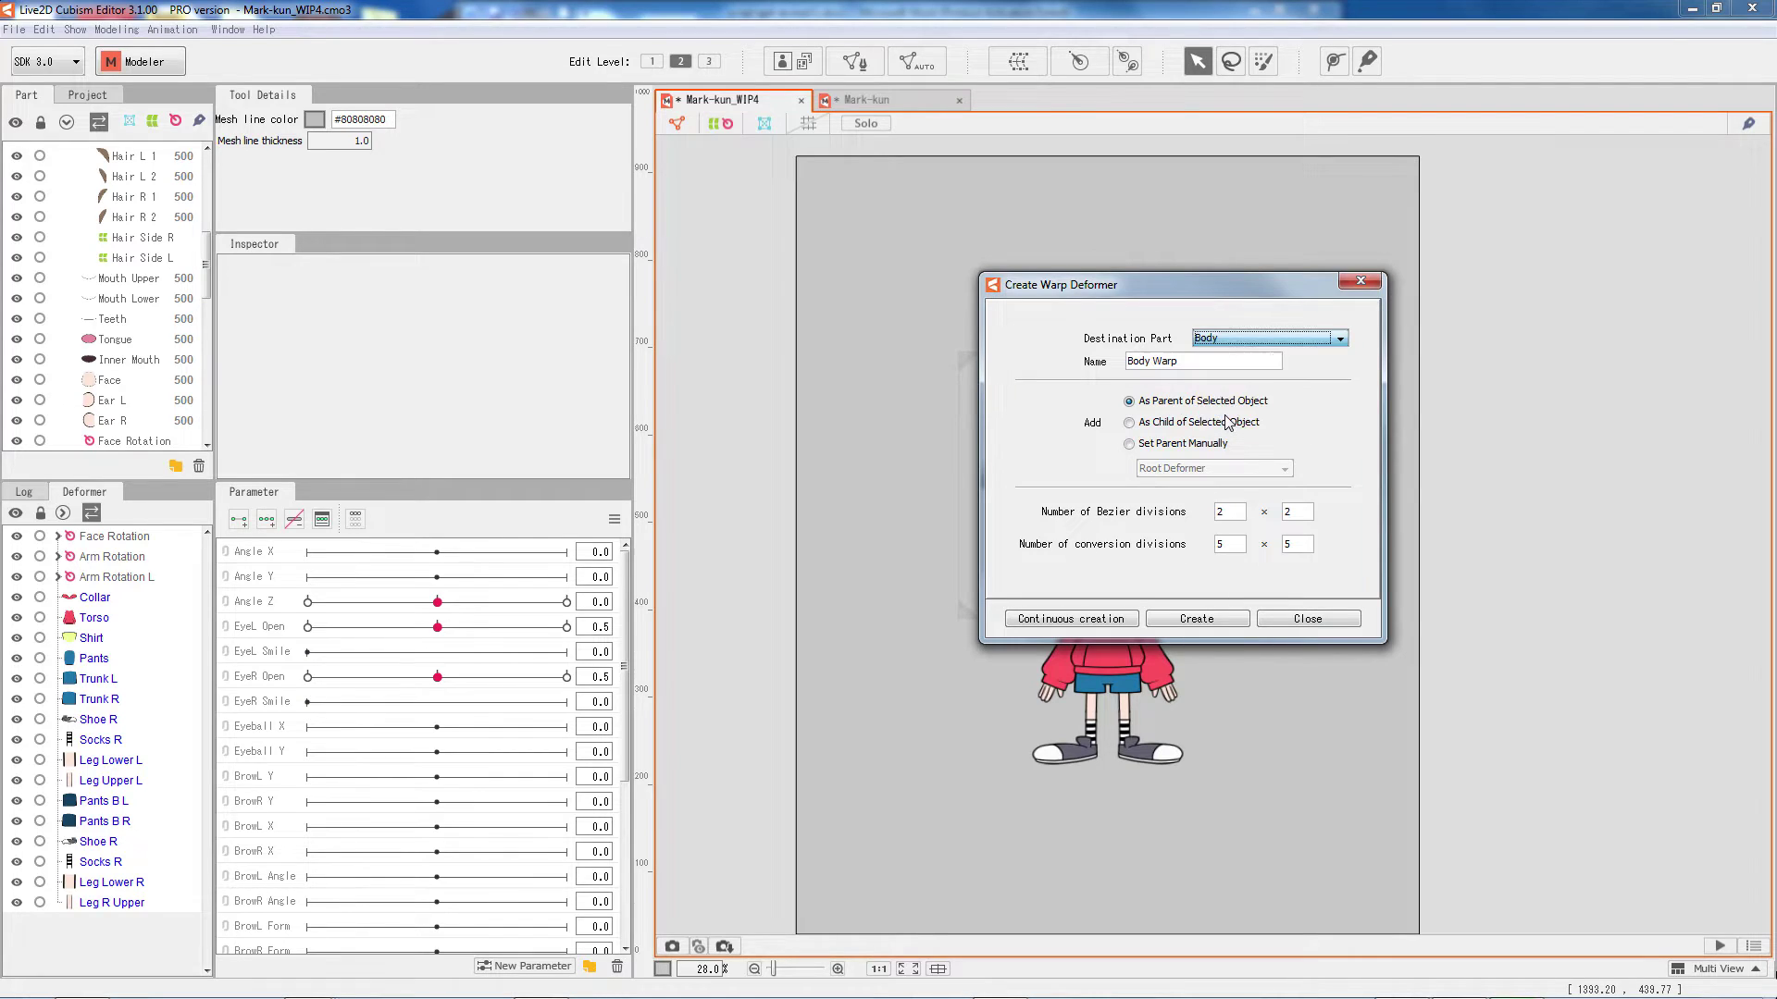
{"action": "left_click", "coordinate": [1072, 619]}
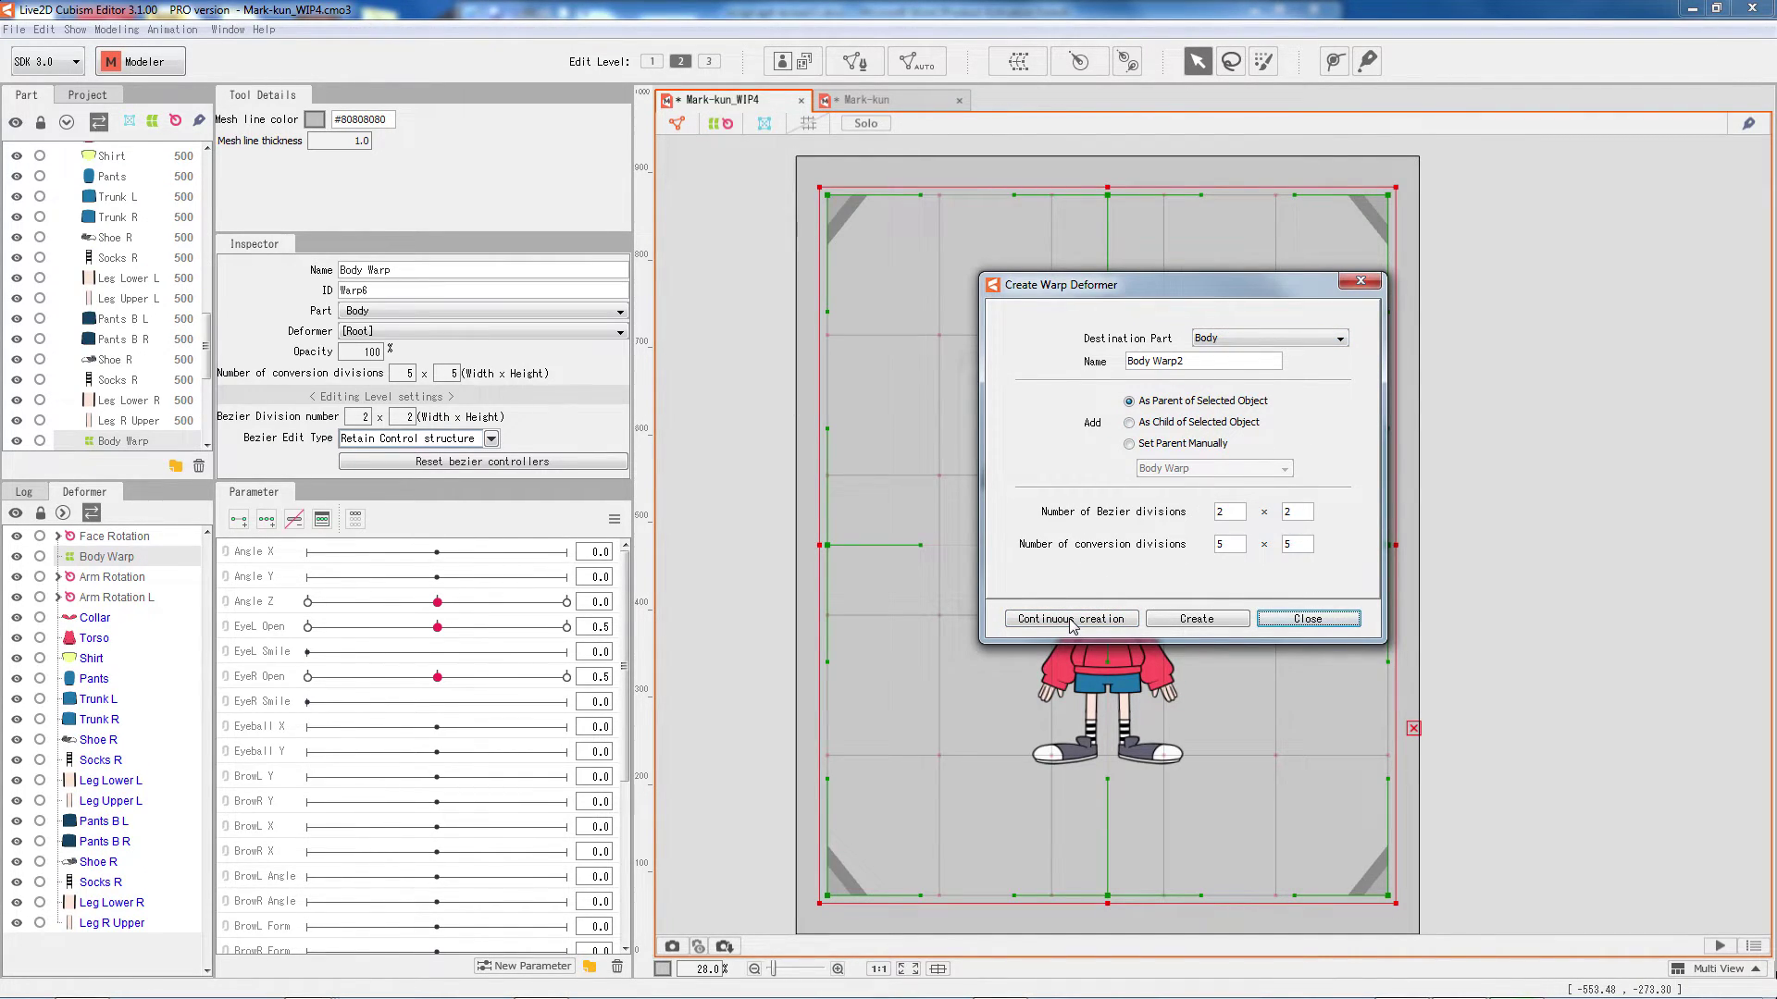
{"action": "left_click", "coordinate": [1072, 620]}
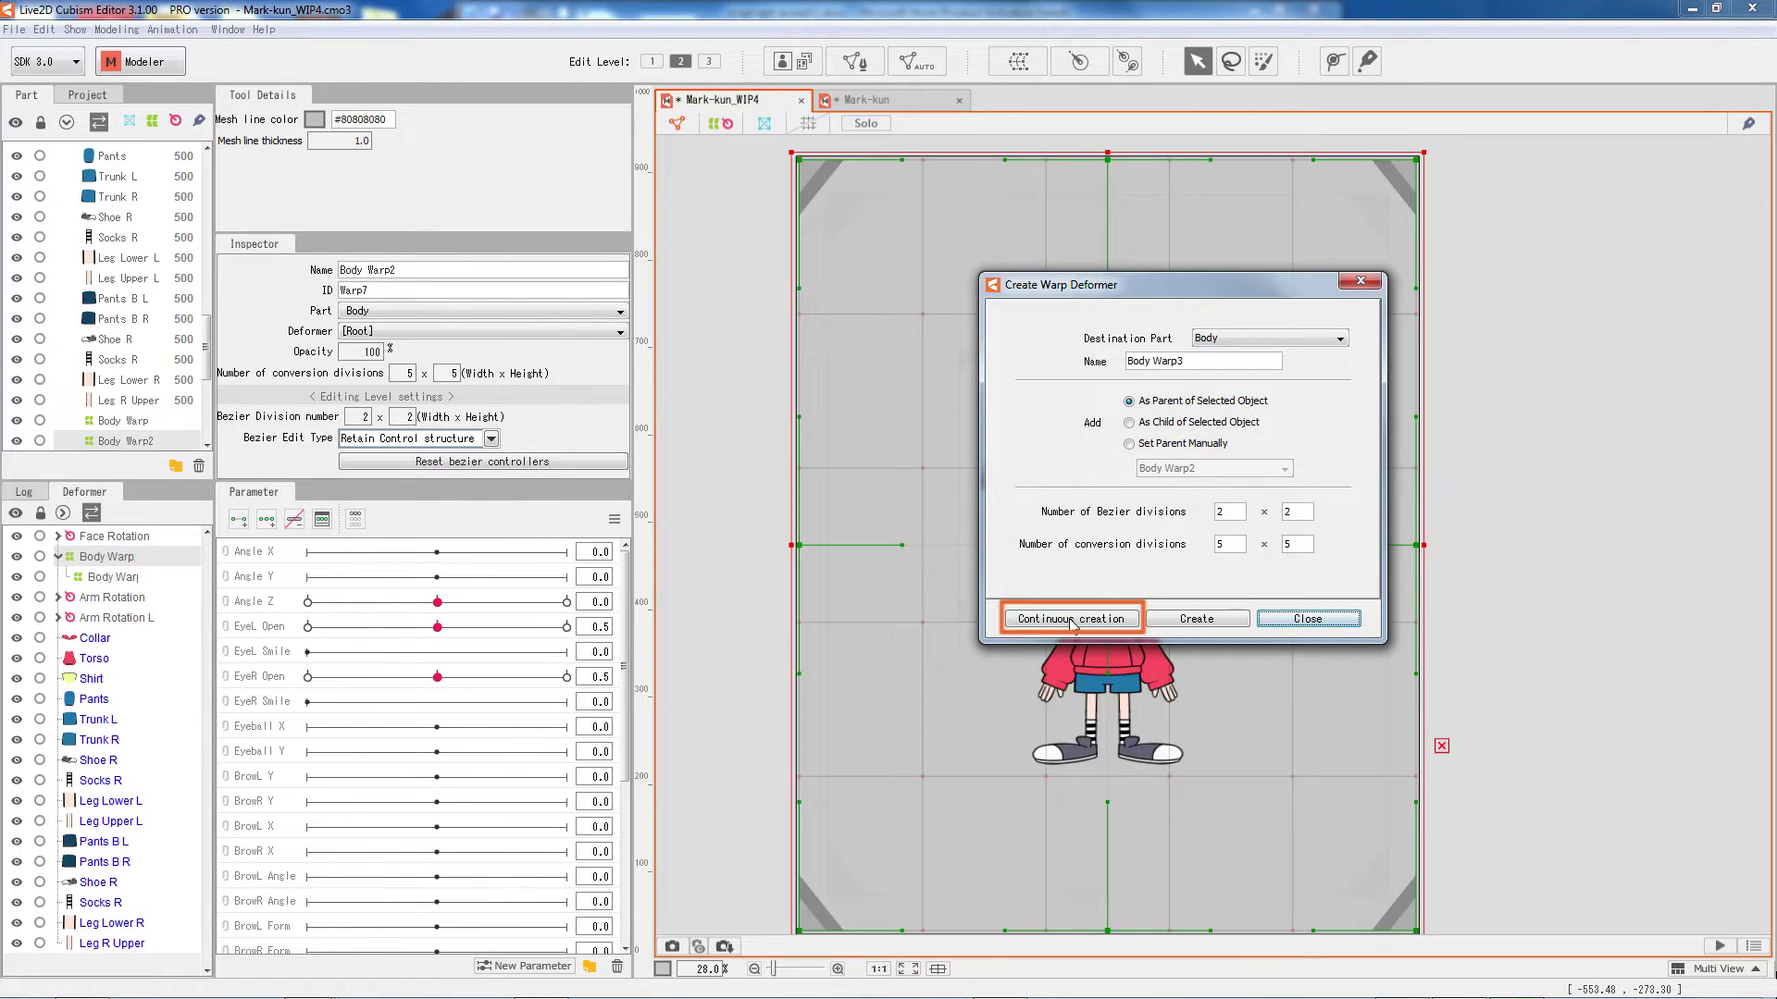
Examine how Body Warp is nested inside Body Warp2 and close the warp deformer creation dialog.
{"action": "left_click", "coordinate": [137, 579]}
{"action": "left_click", "coordinate": [130, 559]}
{"action": "left_click", "coordinate": [128, 596]}
{"action": "left_click", "coordinate": [130, 559]}
{"action": "left_click", "coordinate": [137, 578]}
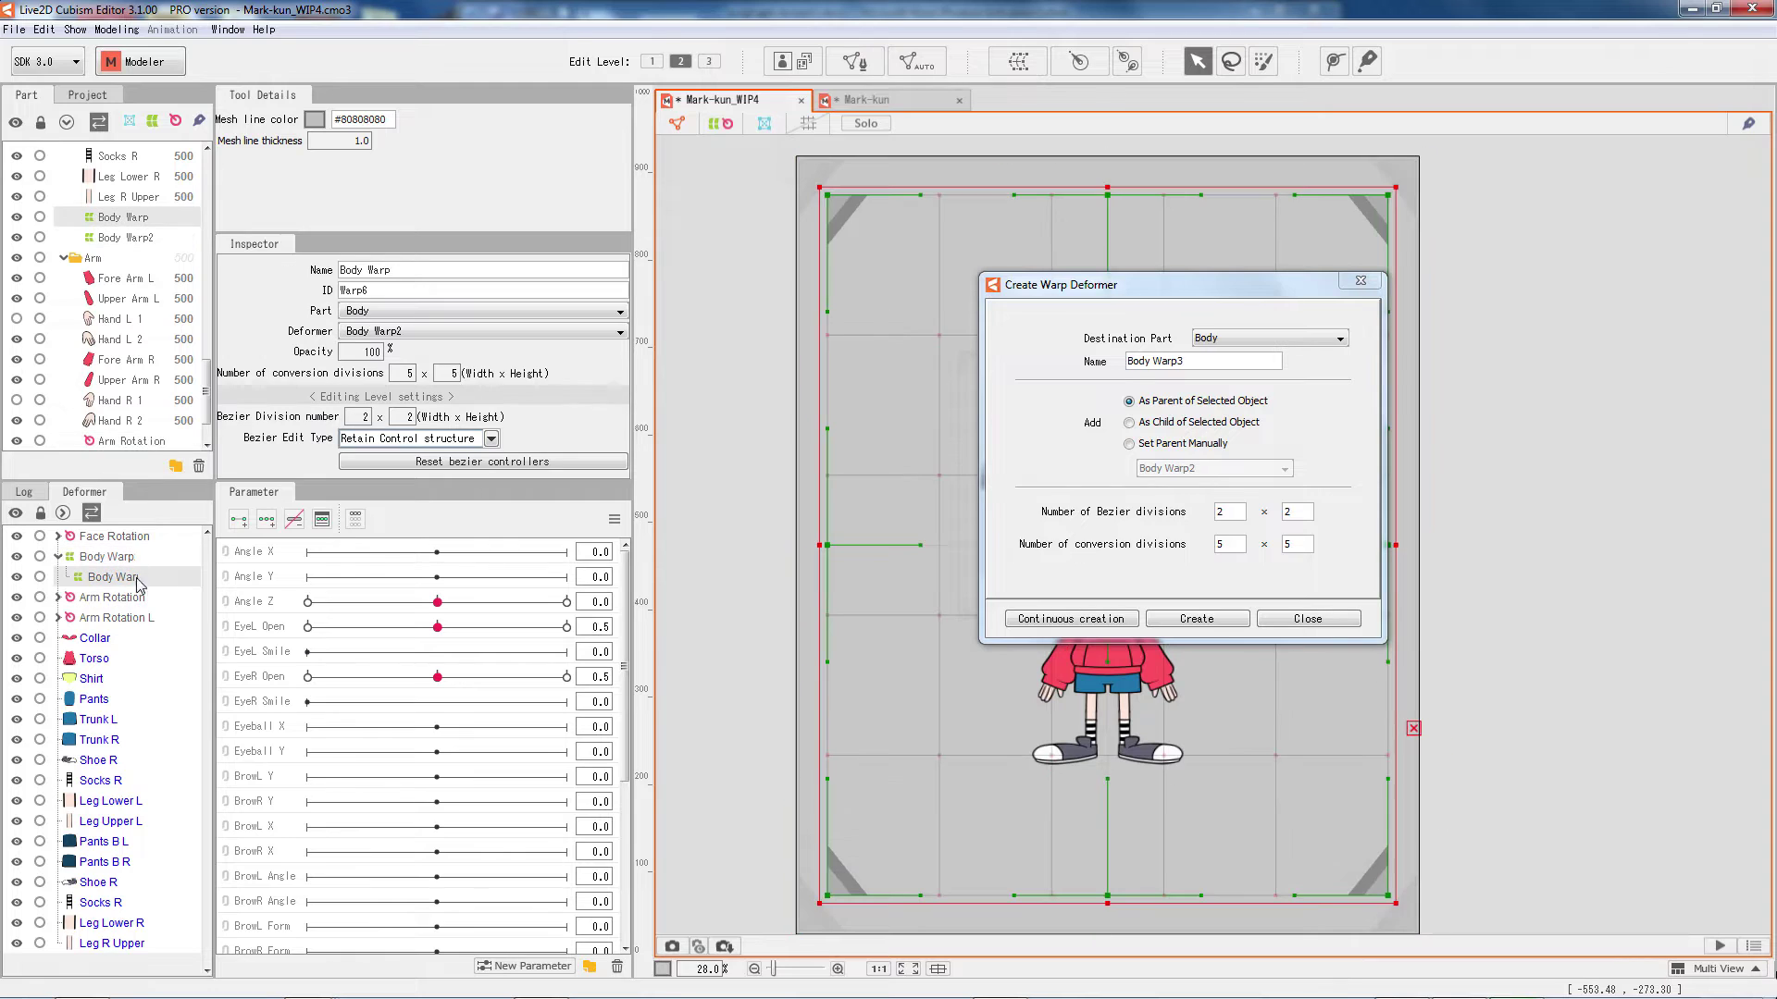
{"action": "left_click", "coordinate": [1307, 619]}
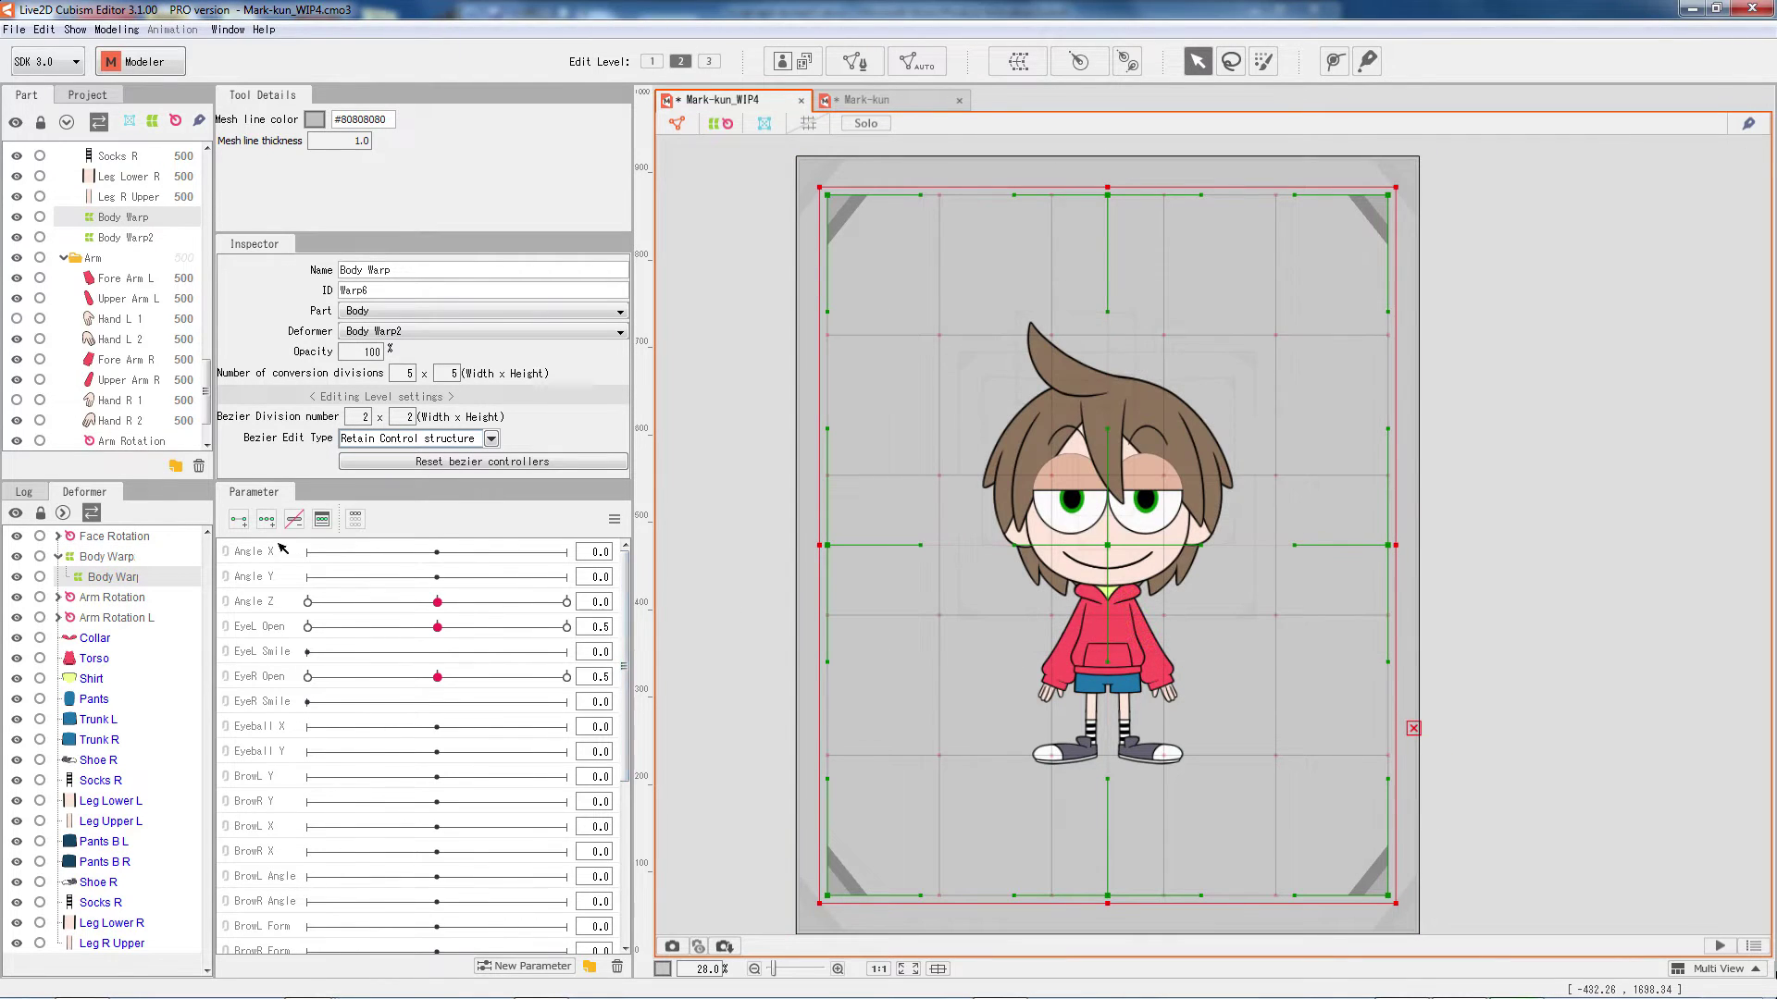
Select both body warps, test bending their upper corner inward with the bounding box hidden, and undo the deformation.
{"action": "left_click", "coordinate": [106, 556], "text": "ctrl"}
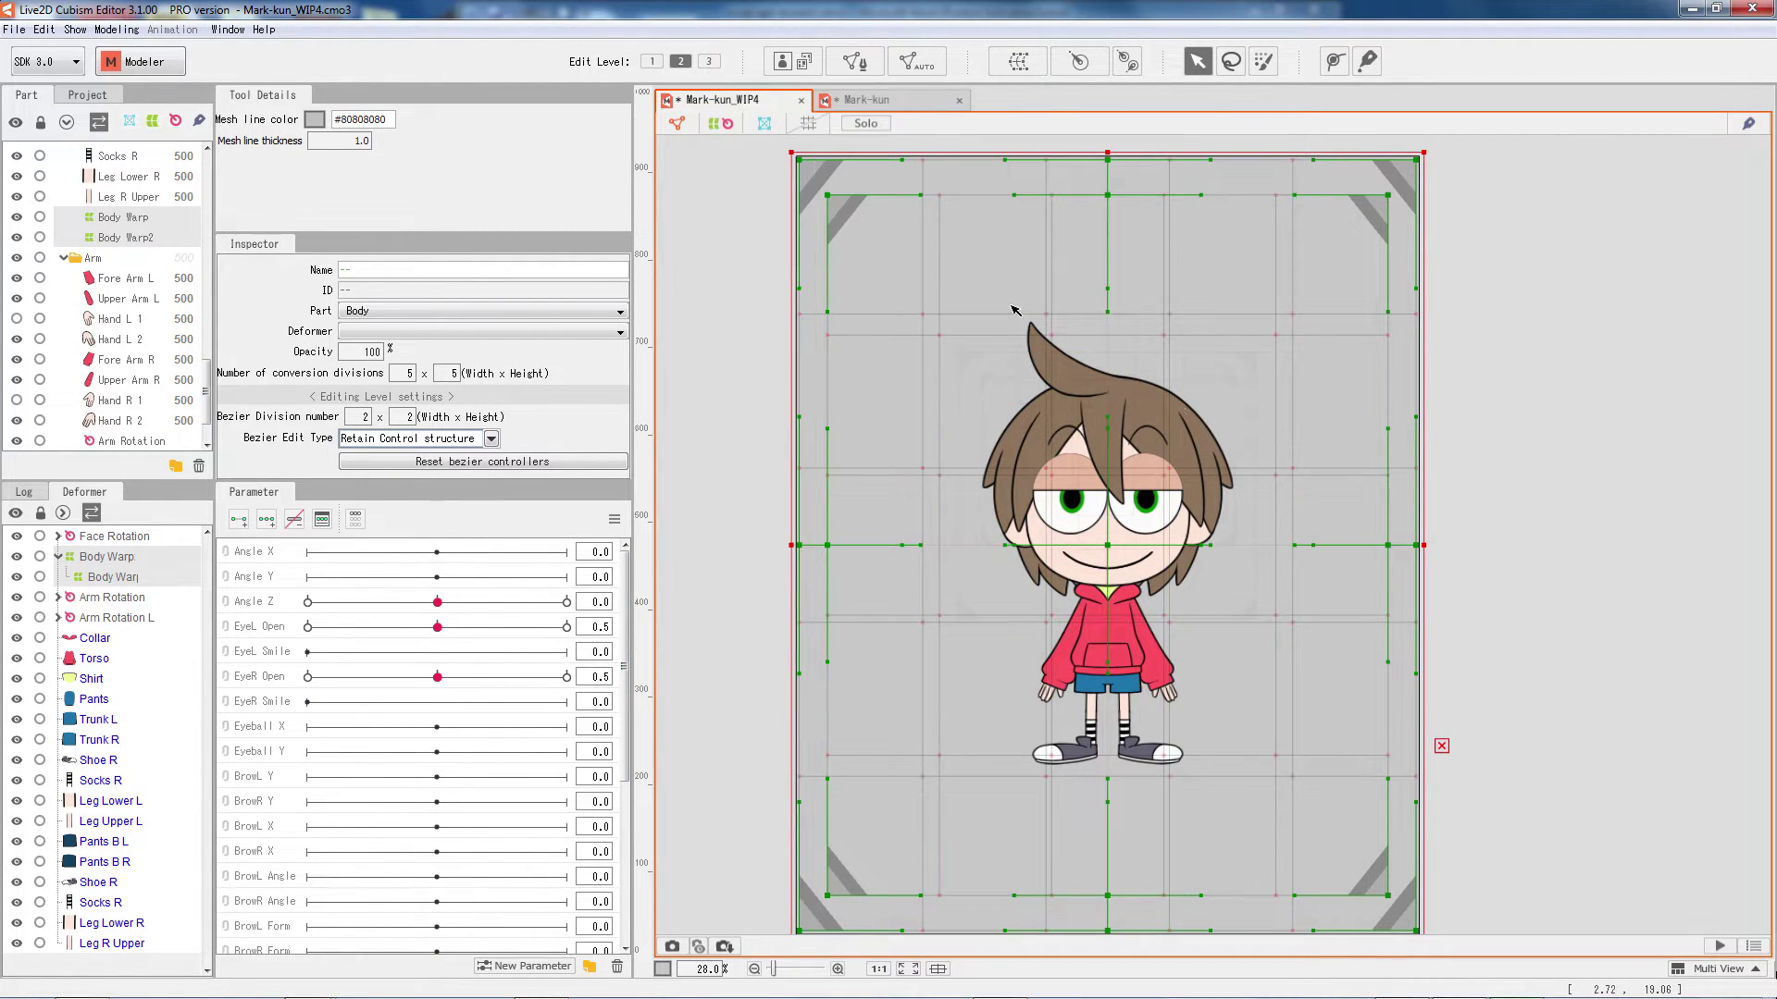
{"action": "left_click", "coordinate": [1445, 745]}
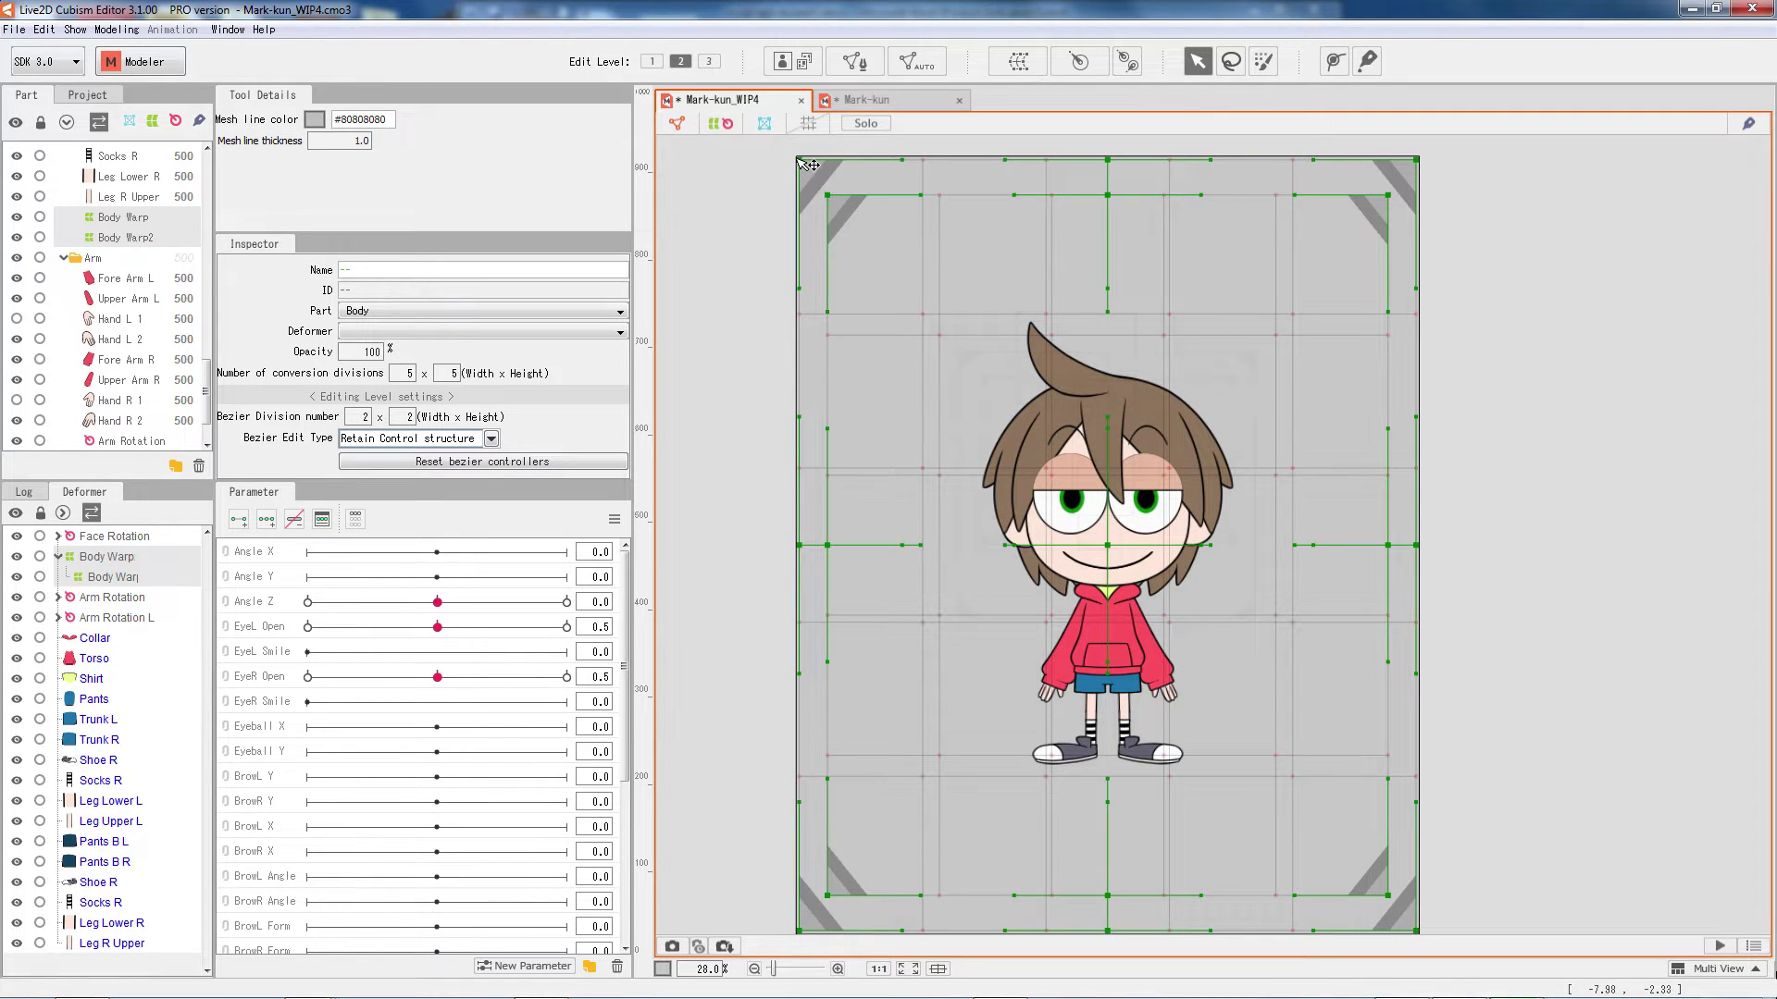
{"action": "left_click_drag", "start_coordinate": [807, 164], "coordinate": [987, 317]}
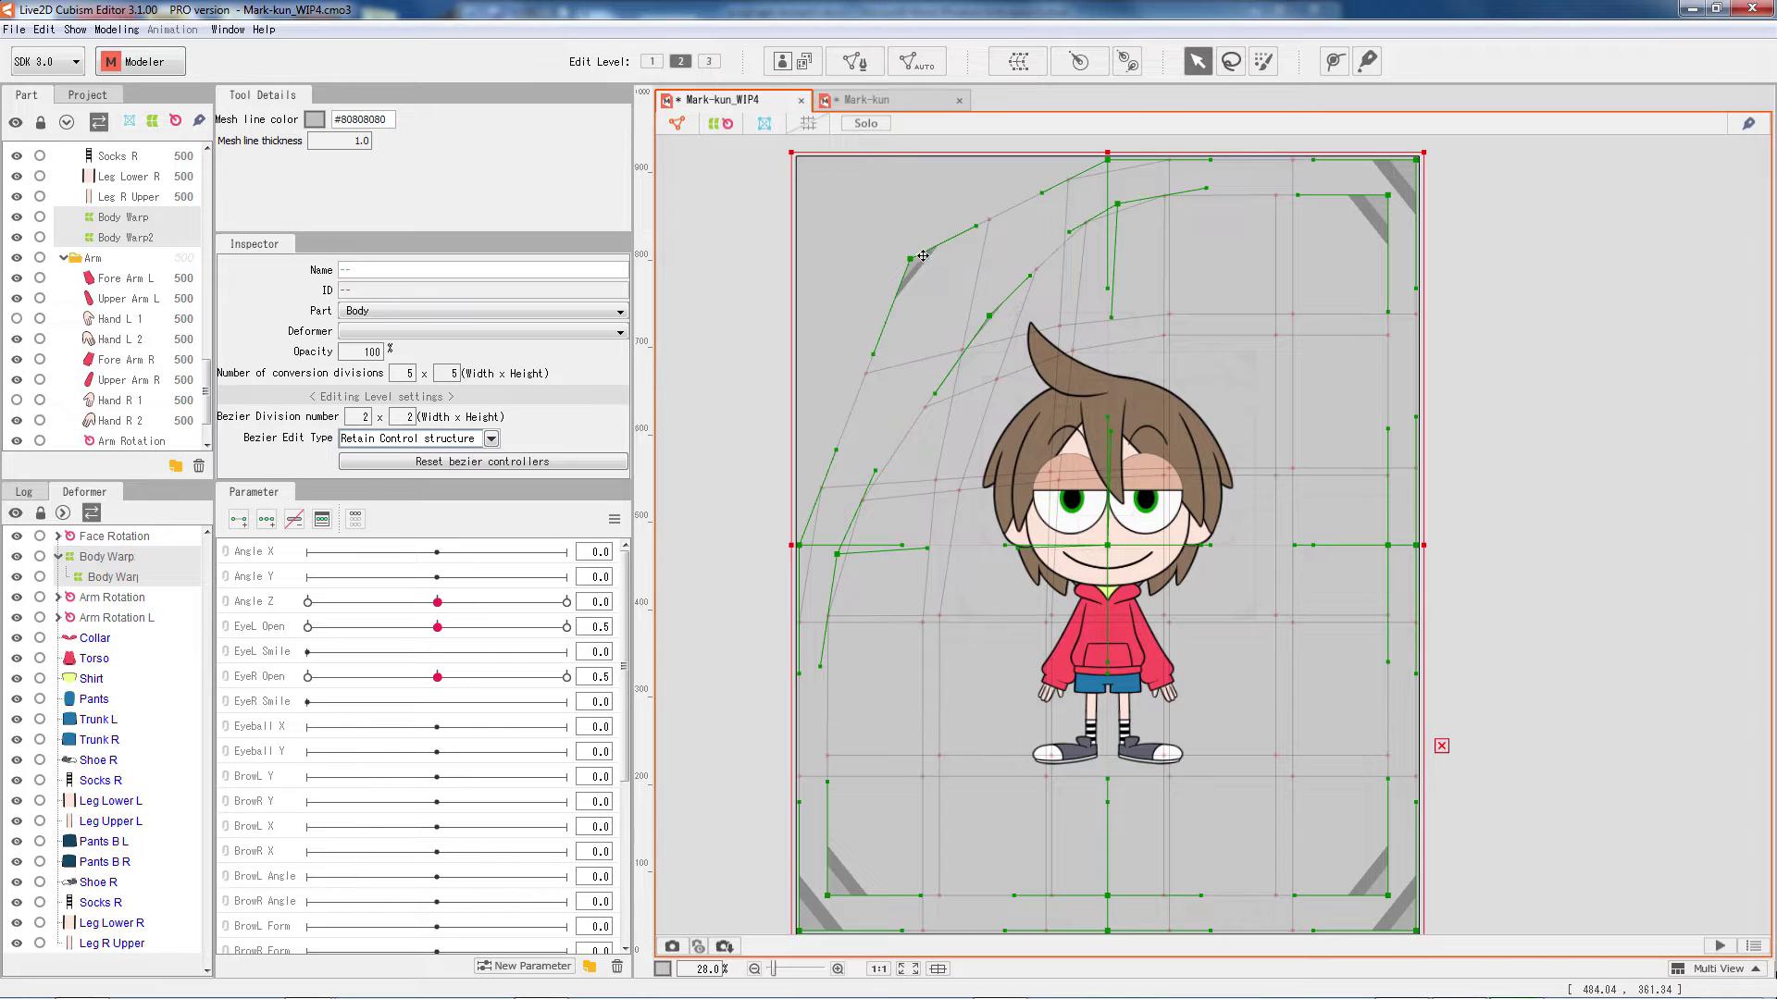
{"action": "left_click_drag", "start_coordinate": [923, 255], "coordinate": [902, 184]}
{"action": "key", "text": "ctrl+z"}
{"action": "key", "text": "ctrl+z"}
{"action": "key", "text": "ctrl+z"}
{"action": "key", "text": "ctrl+z"}
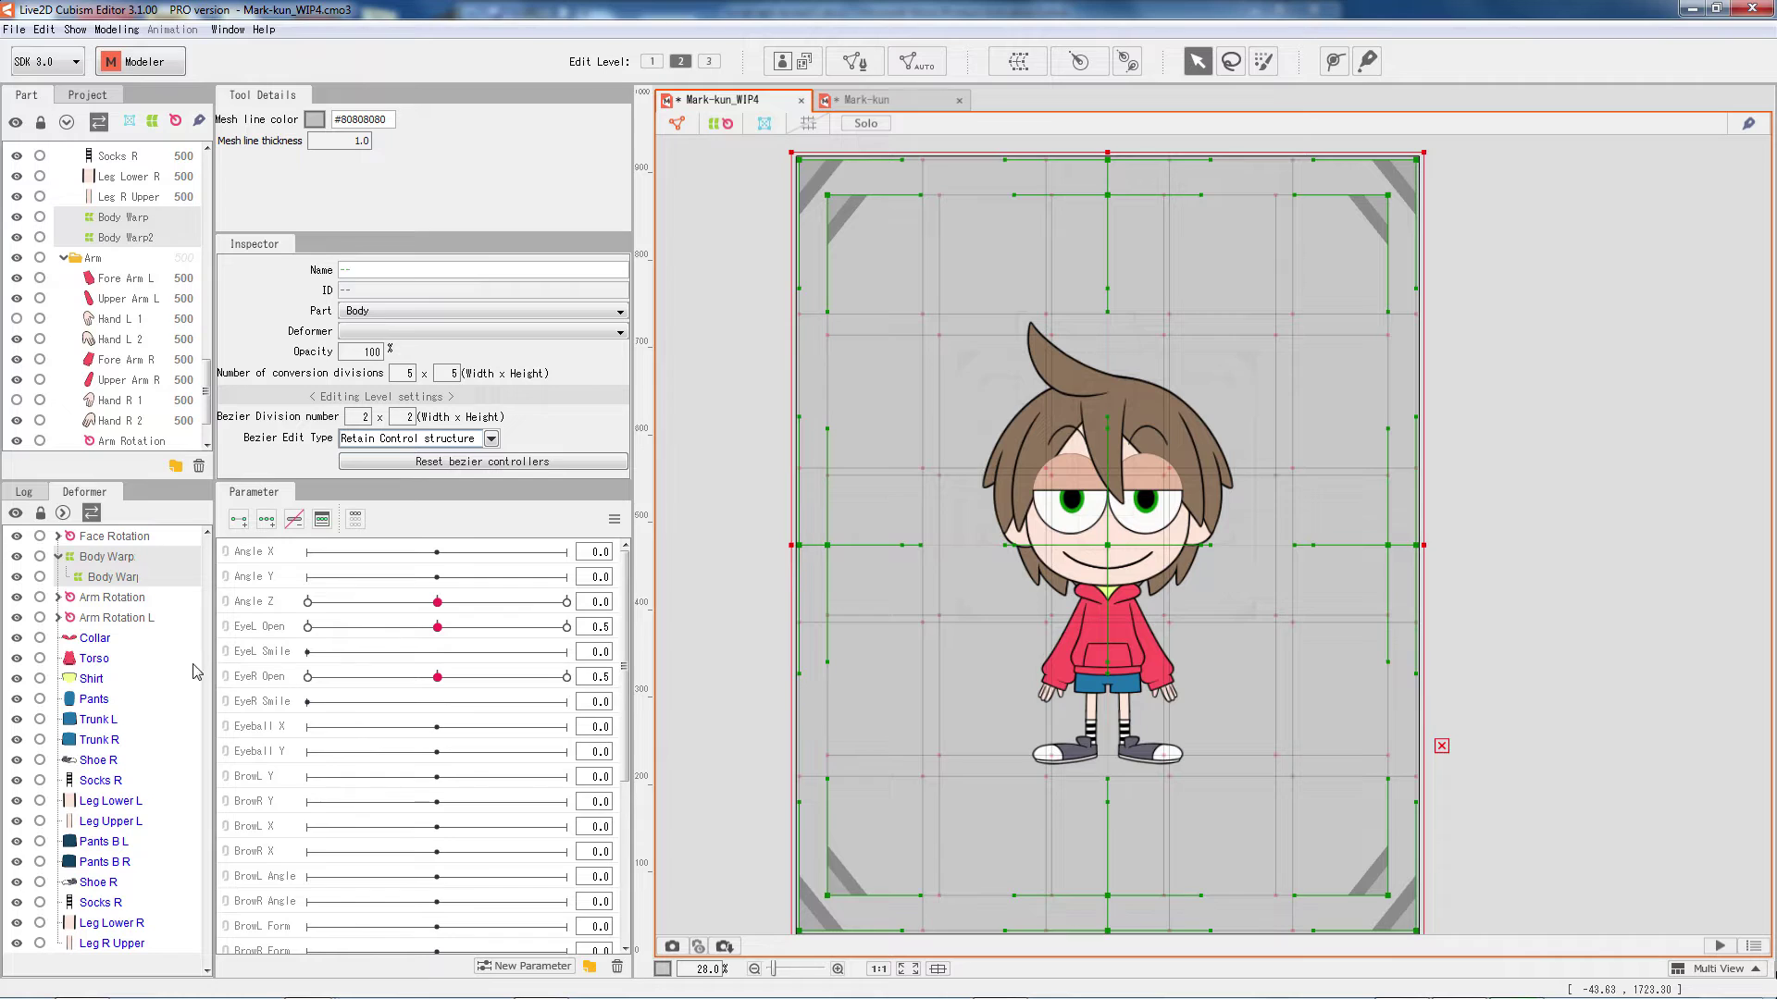
Move Face Rotation under the inner Body Warp in the deformer hierarchy and toggle that warp's branch.
{"action": "left_click", "coordinate": [99, 597]}
{"action": "left_click", "coordinate": [88, 640]}
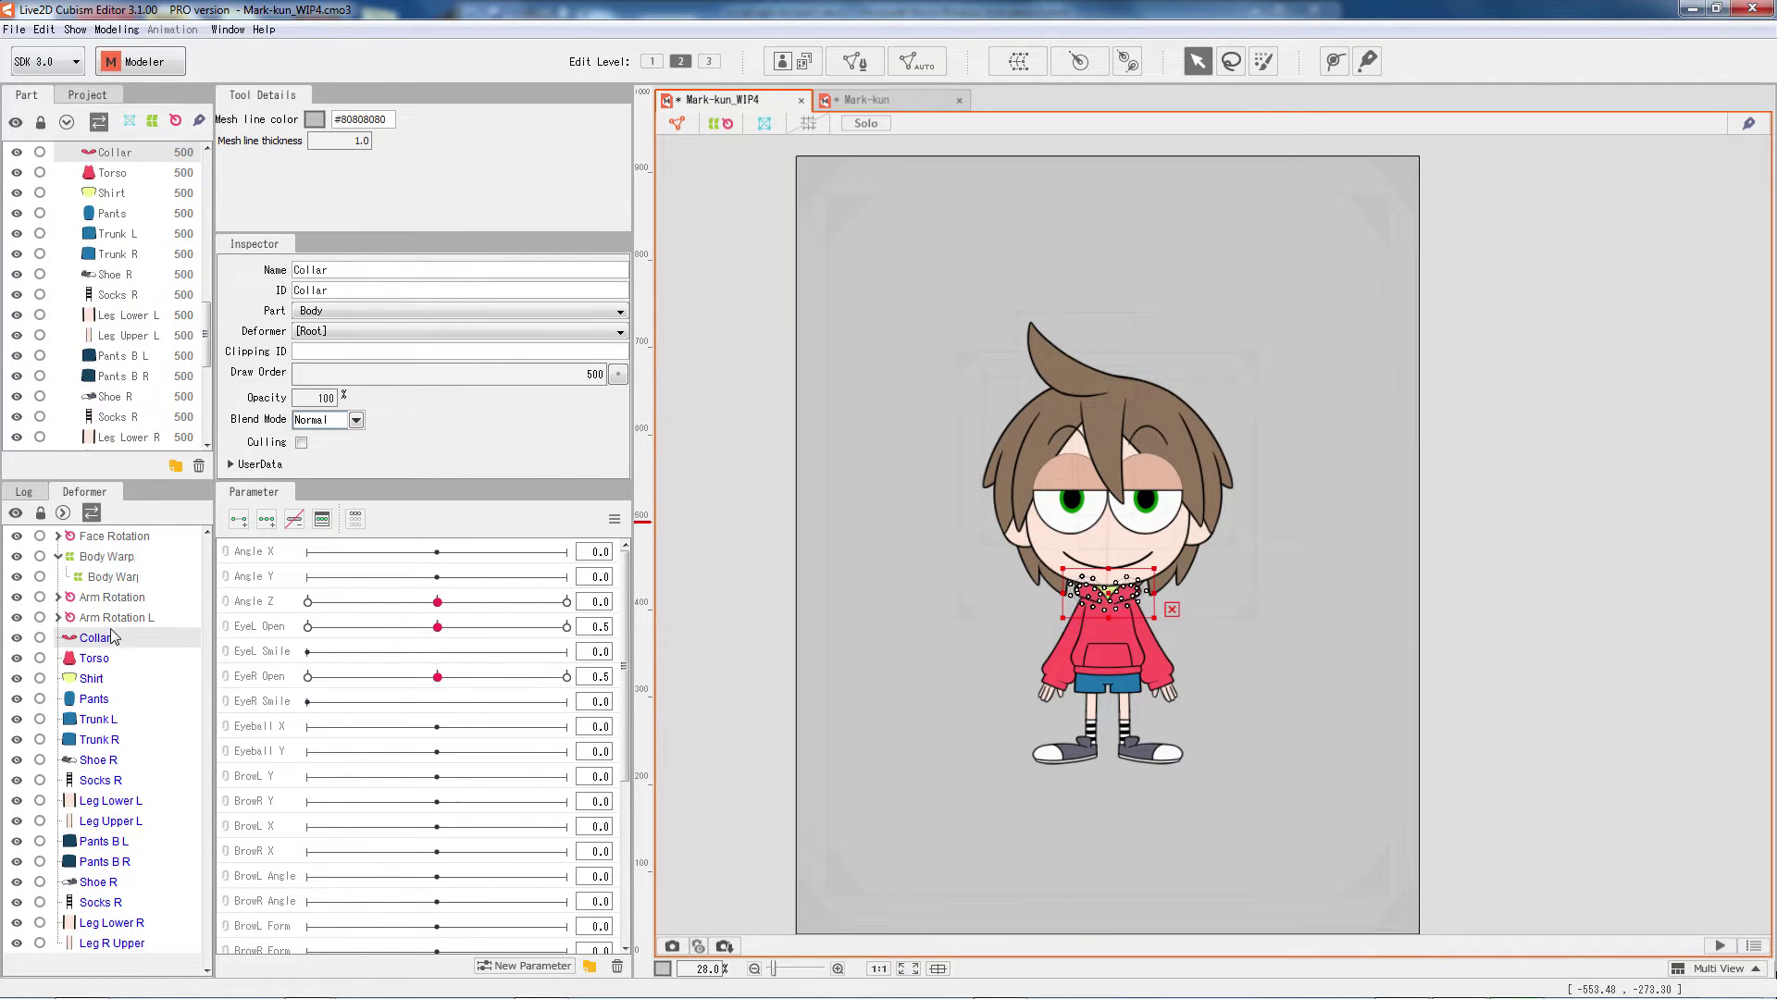
{"action": "left_click_drag", "start_coordinate": [123, 541], "coordinate": [108, 586]}
{"action": "left_click", "coordinate": [67, 558]}
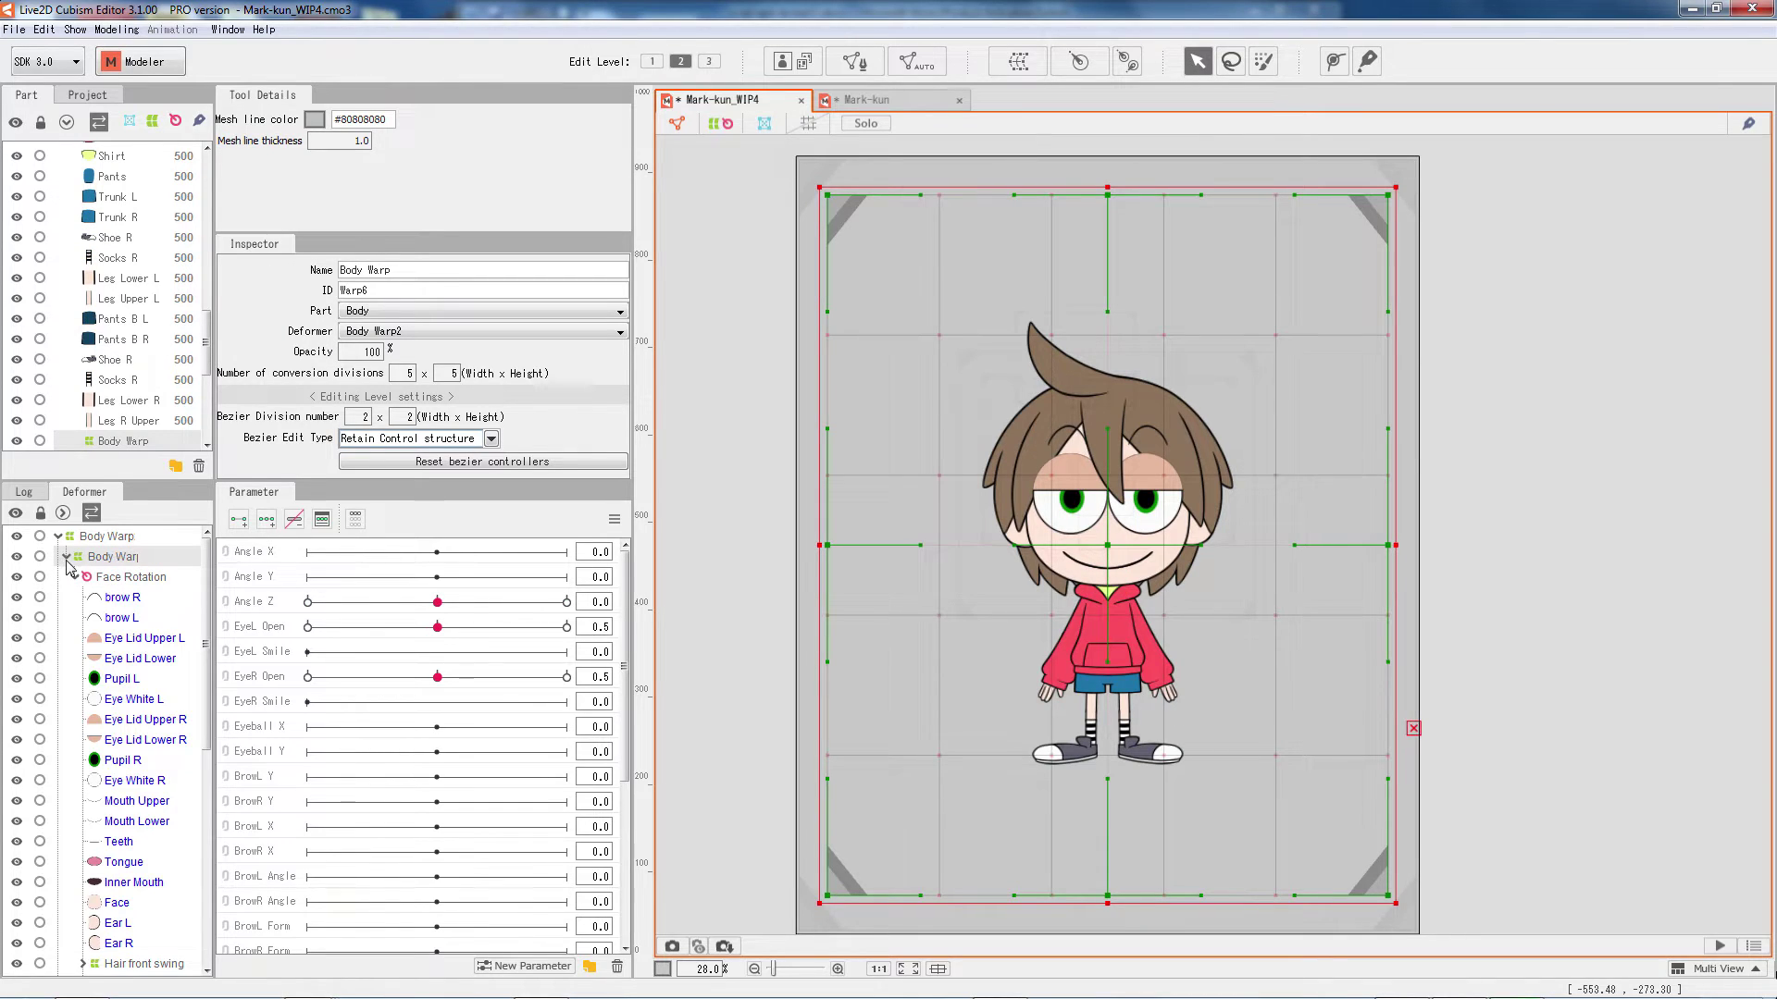
Parent Arm Rotation and Arm Rotation L to the inner Body Warp and collapse their branches in the deformer hierarchy.
{"action": "left_click", "coordinate": [66, 557]}
{"action": "left_click_drag", "start_coordinate": [116, 582], "coordinate": [109, 568]}
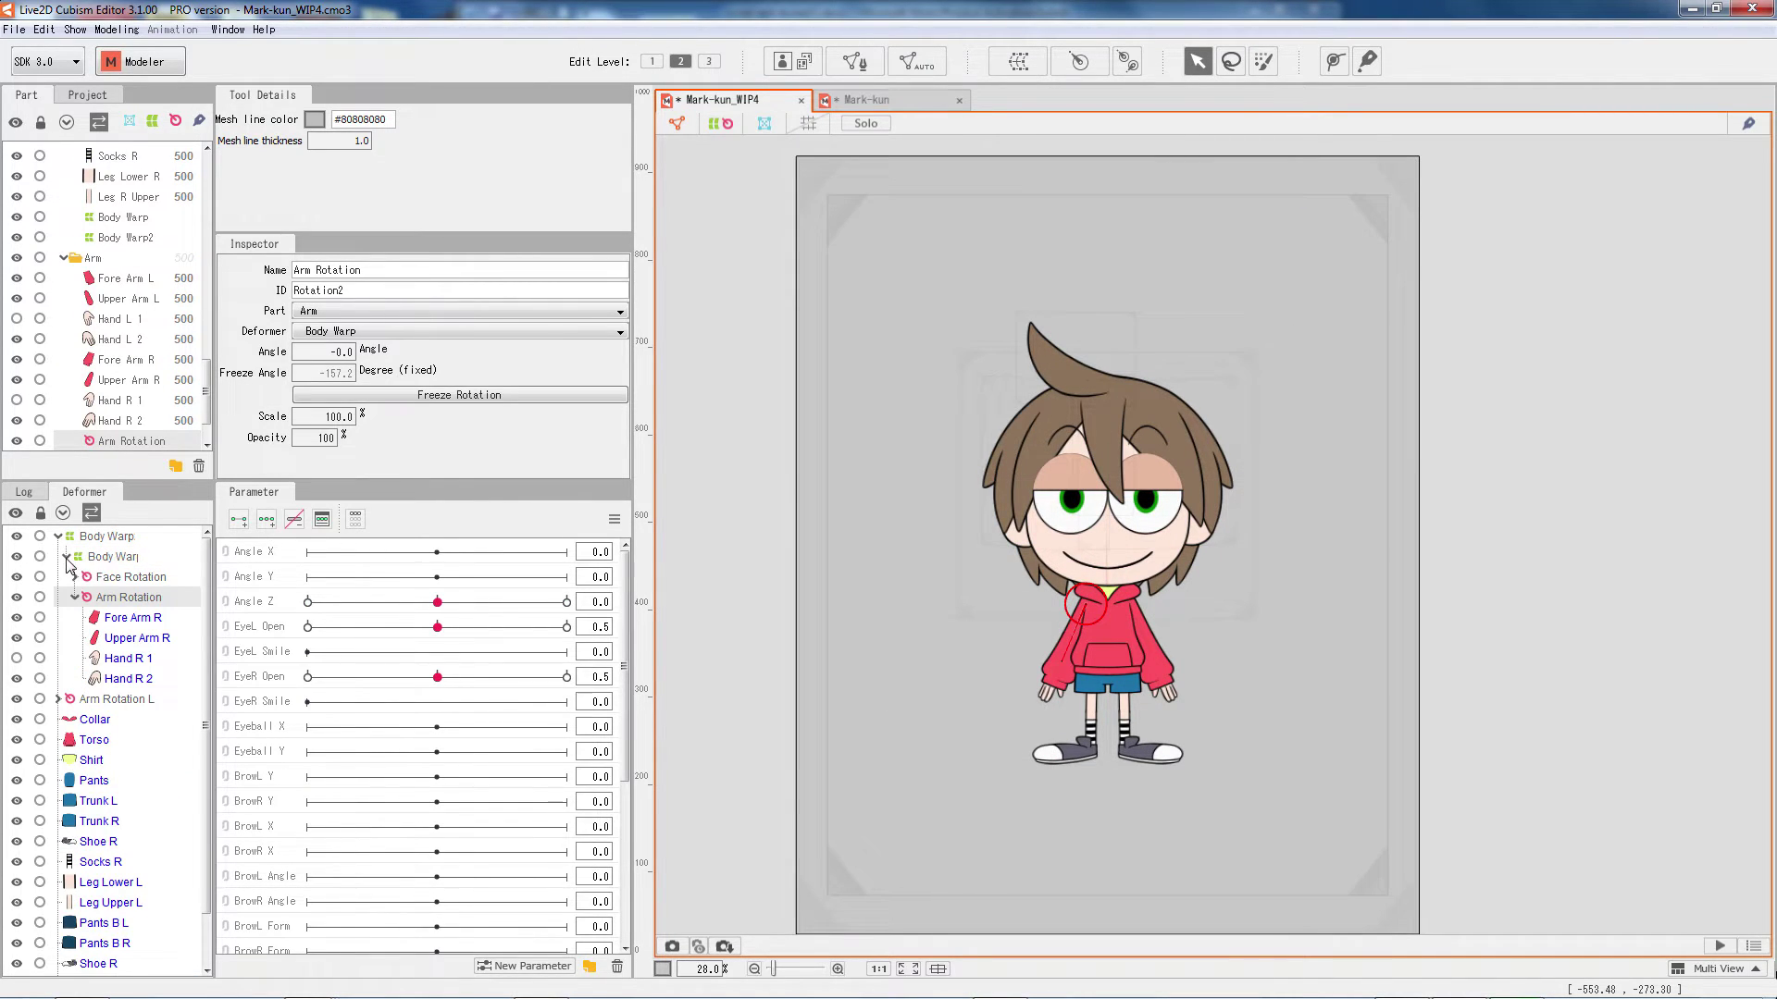
{"action": "left_click", "coordinate": [118, 702]}
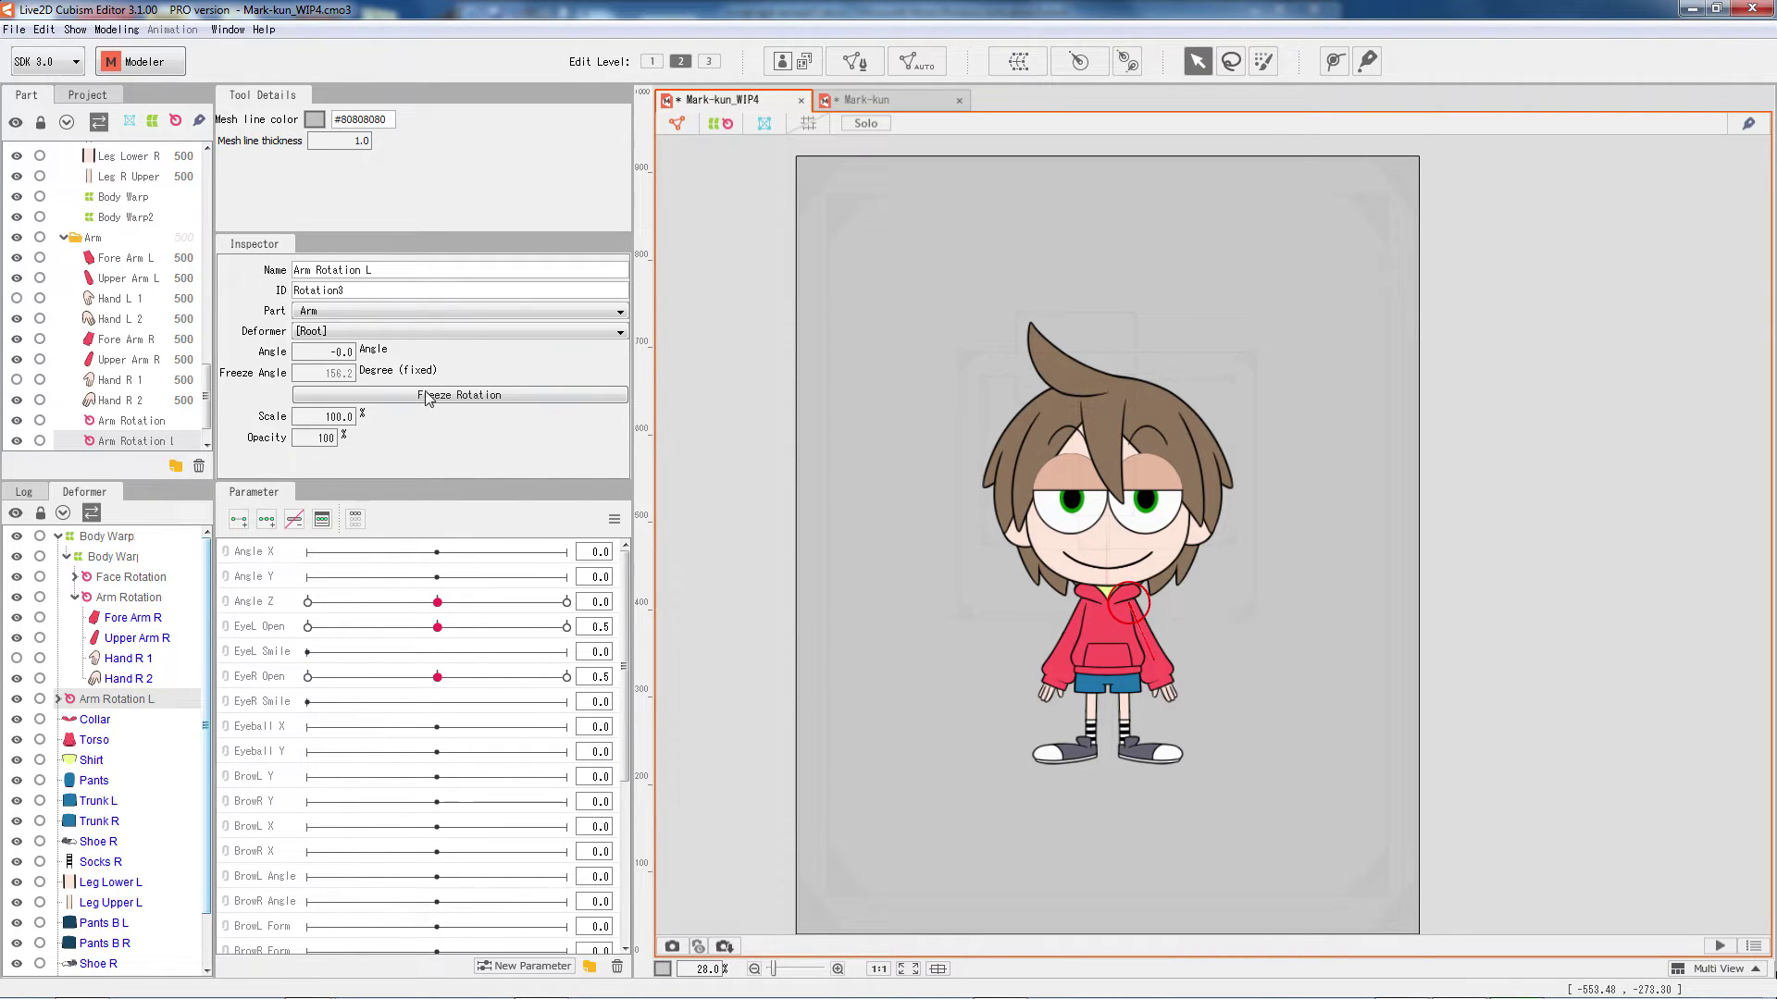
{"action": "left_click", "coordinate": [379, 331]}
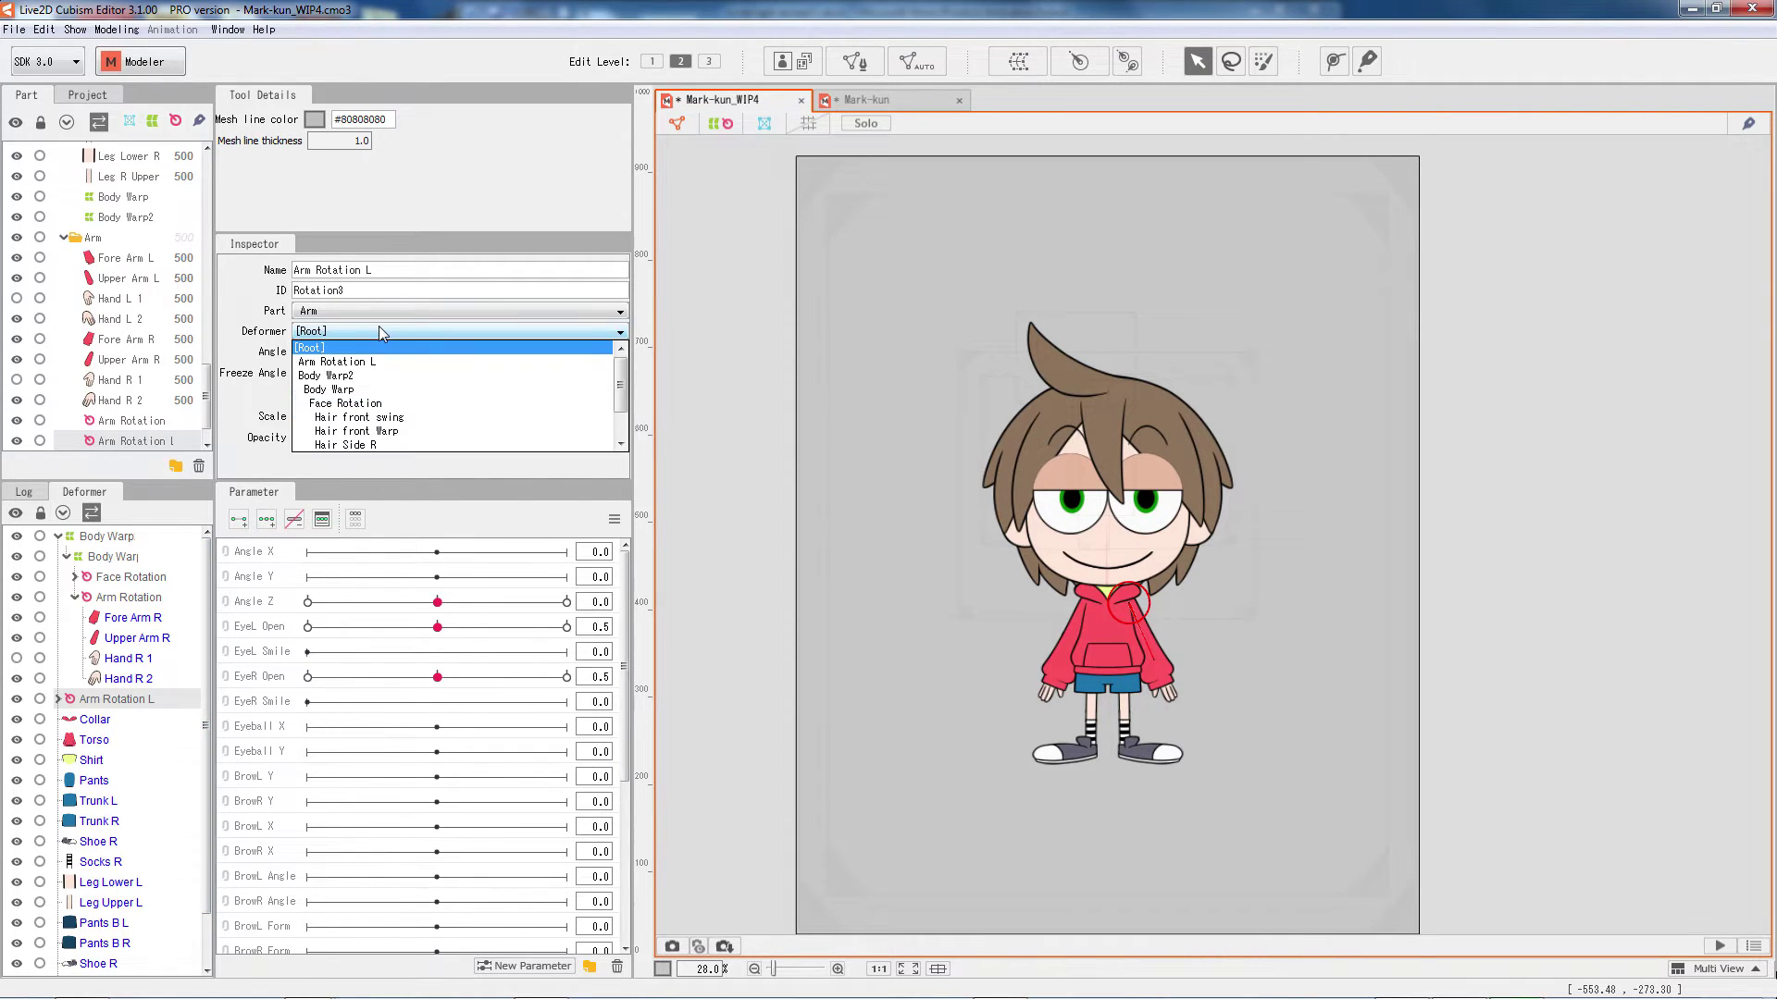
{"action": "left_click", "coordinate": [389, 389]}
{"action": "left_click", "coordinate": [74, 597]}
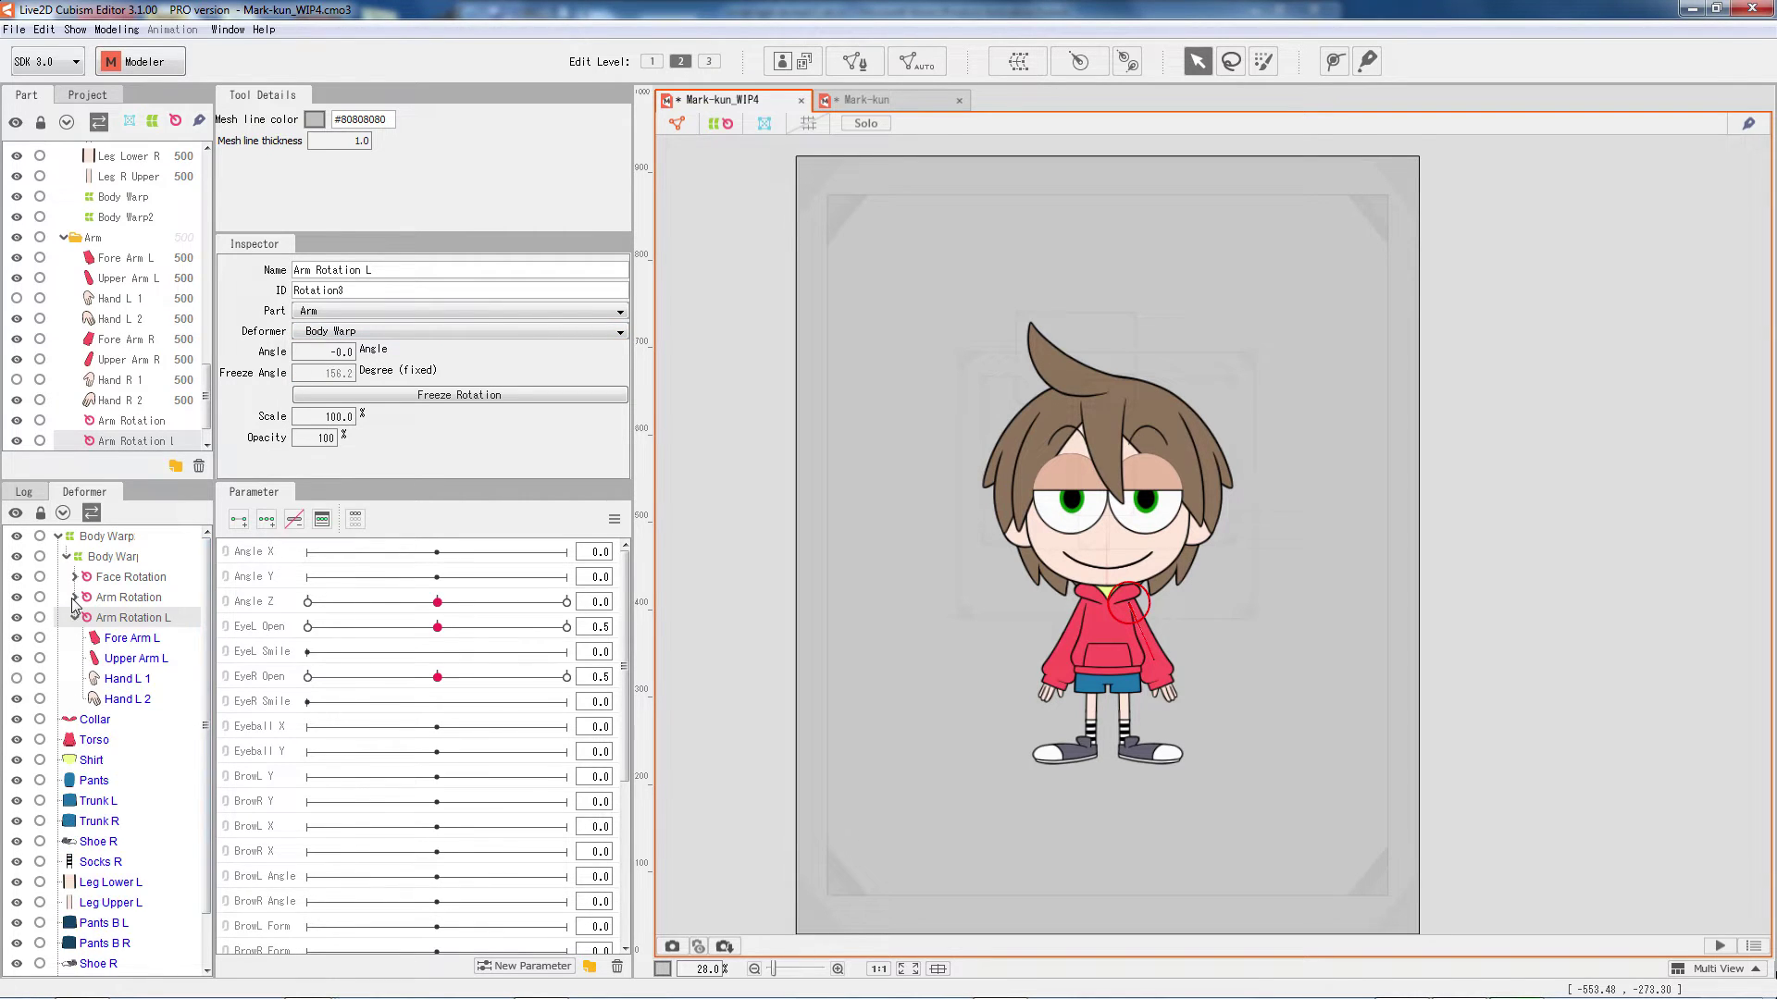
{"action": "left_click", "coordinate": [74, 617]}
Parent all loose body parts from Collar through Leg R Upper to the inner Body Warp, and clear the selection.
{"action": "left_click", "coordinate": [85, 647]}
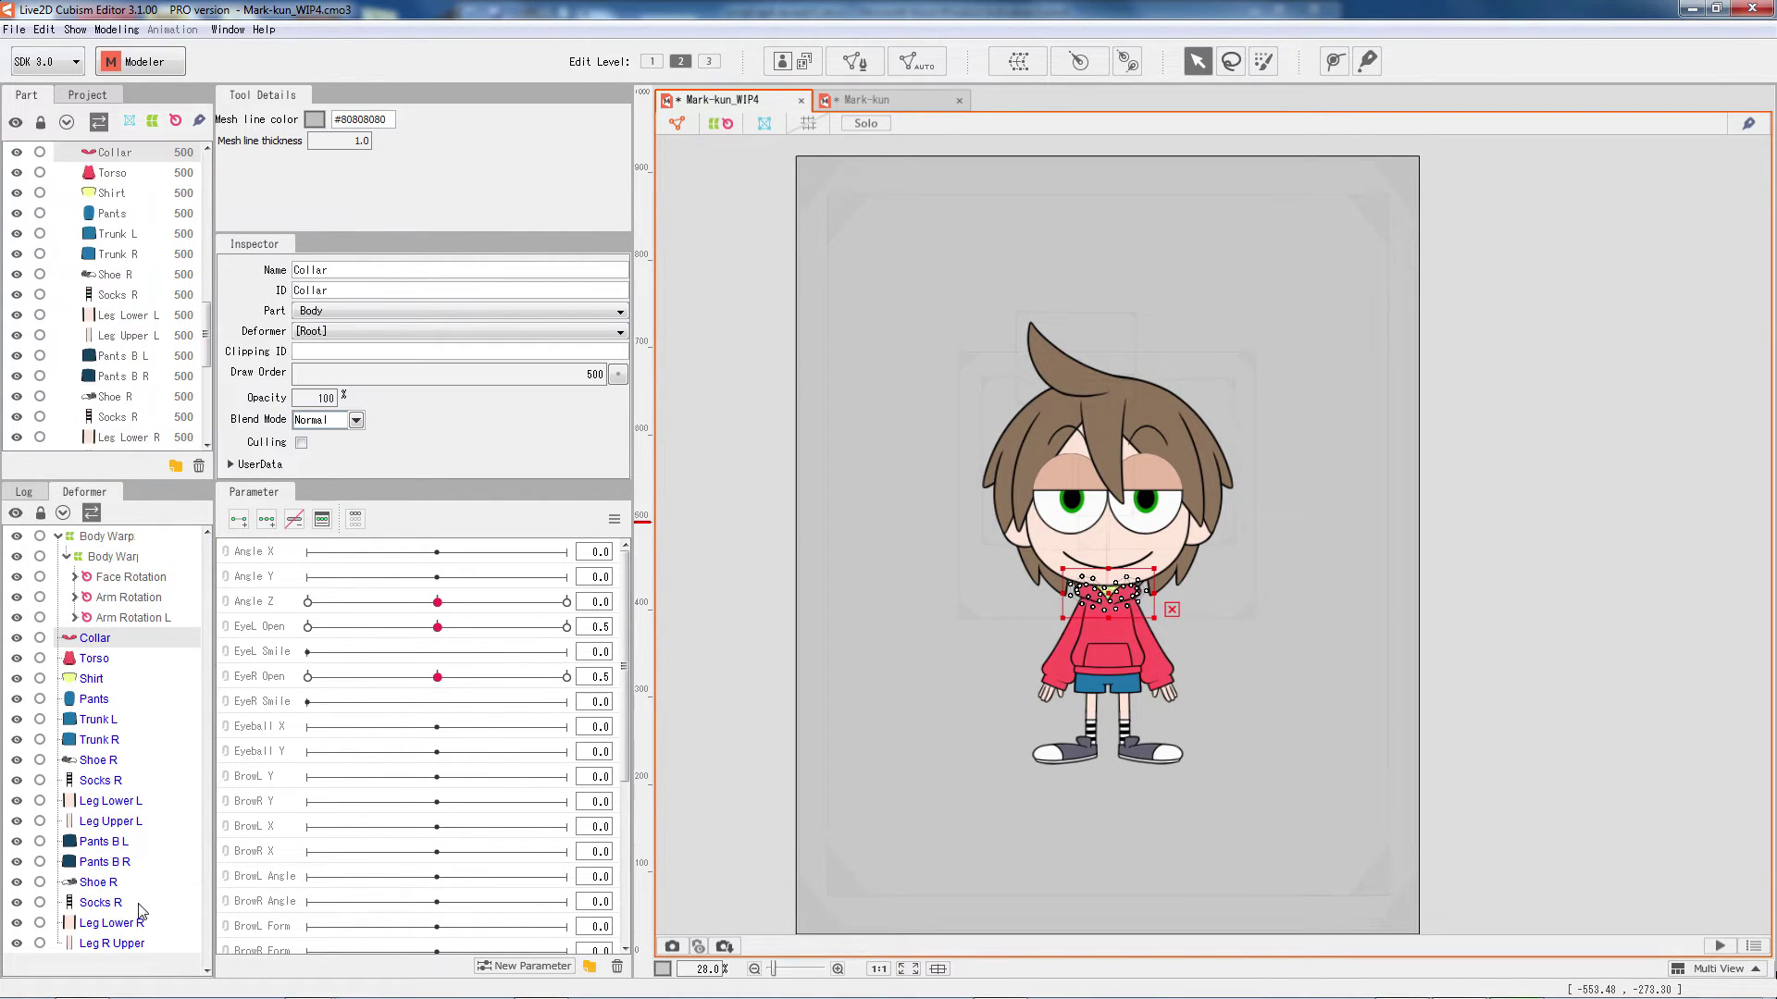
{"action": "left_click", "coordinate": [111, 943], "text": "shift"}
{"action": "left_click", "coordinate": [324, 335]}
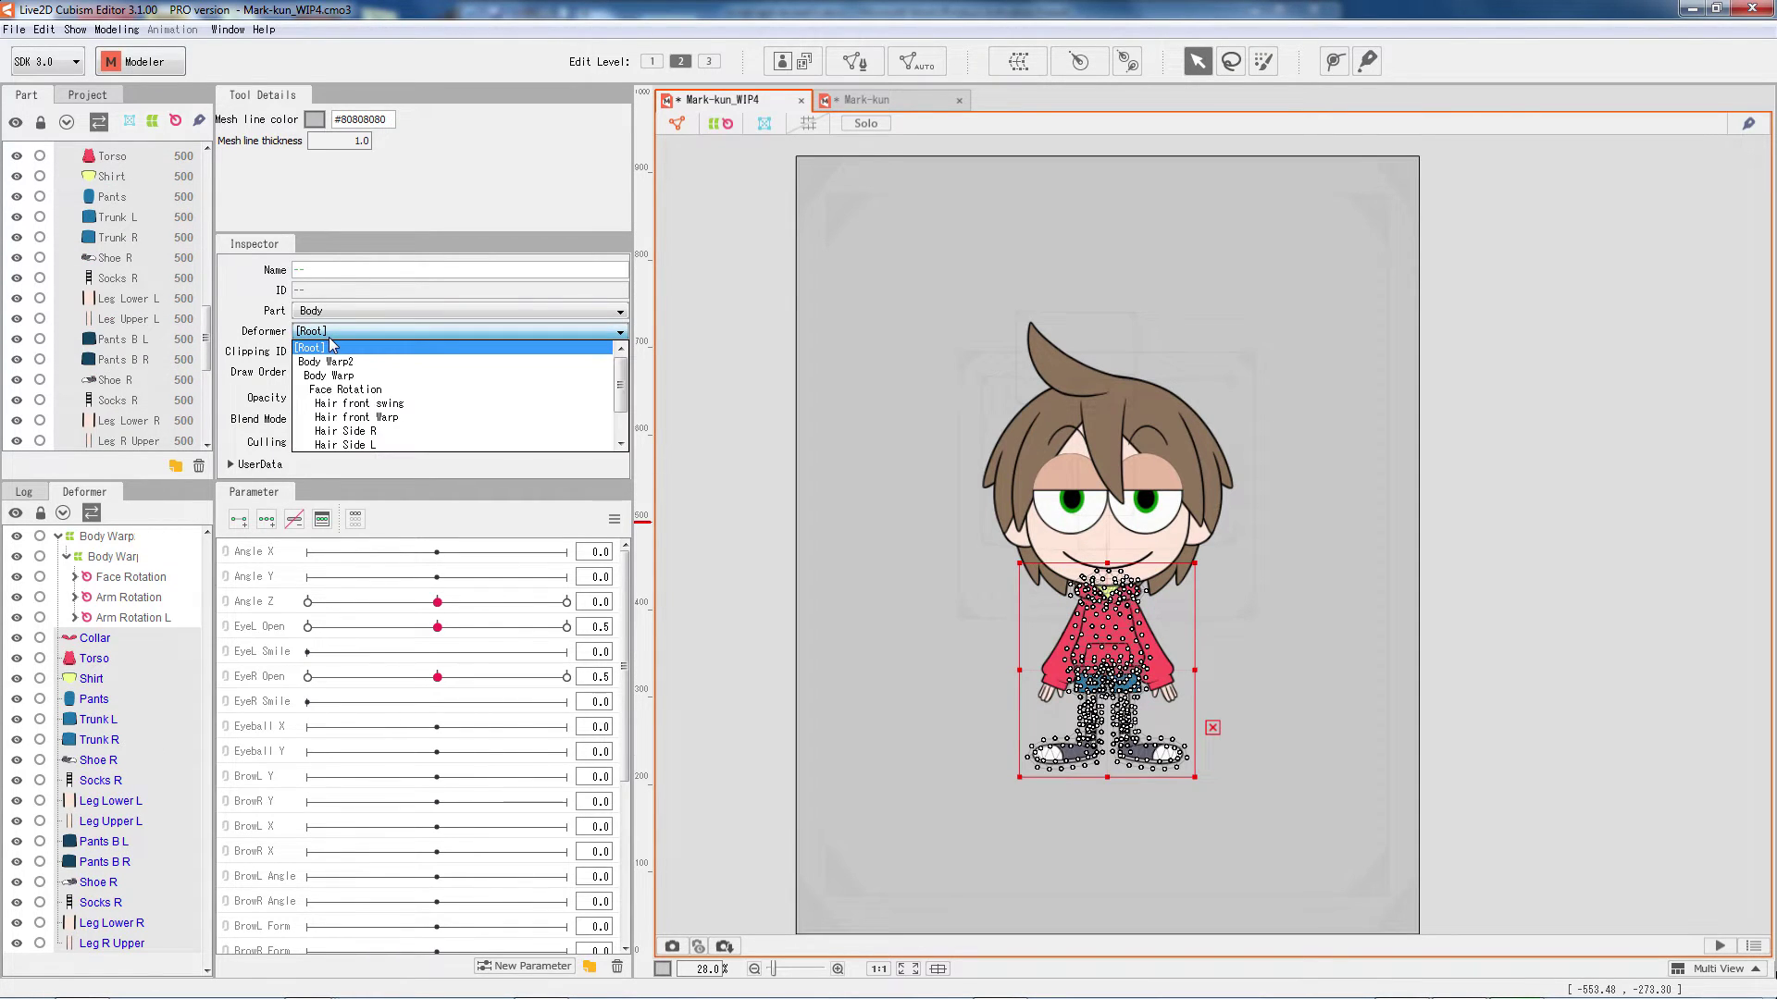
{"action": "left_click", "coordinate": [378, 391]}
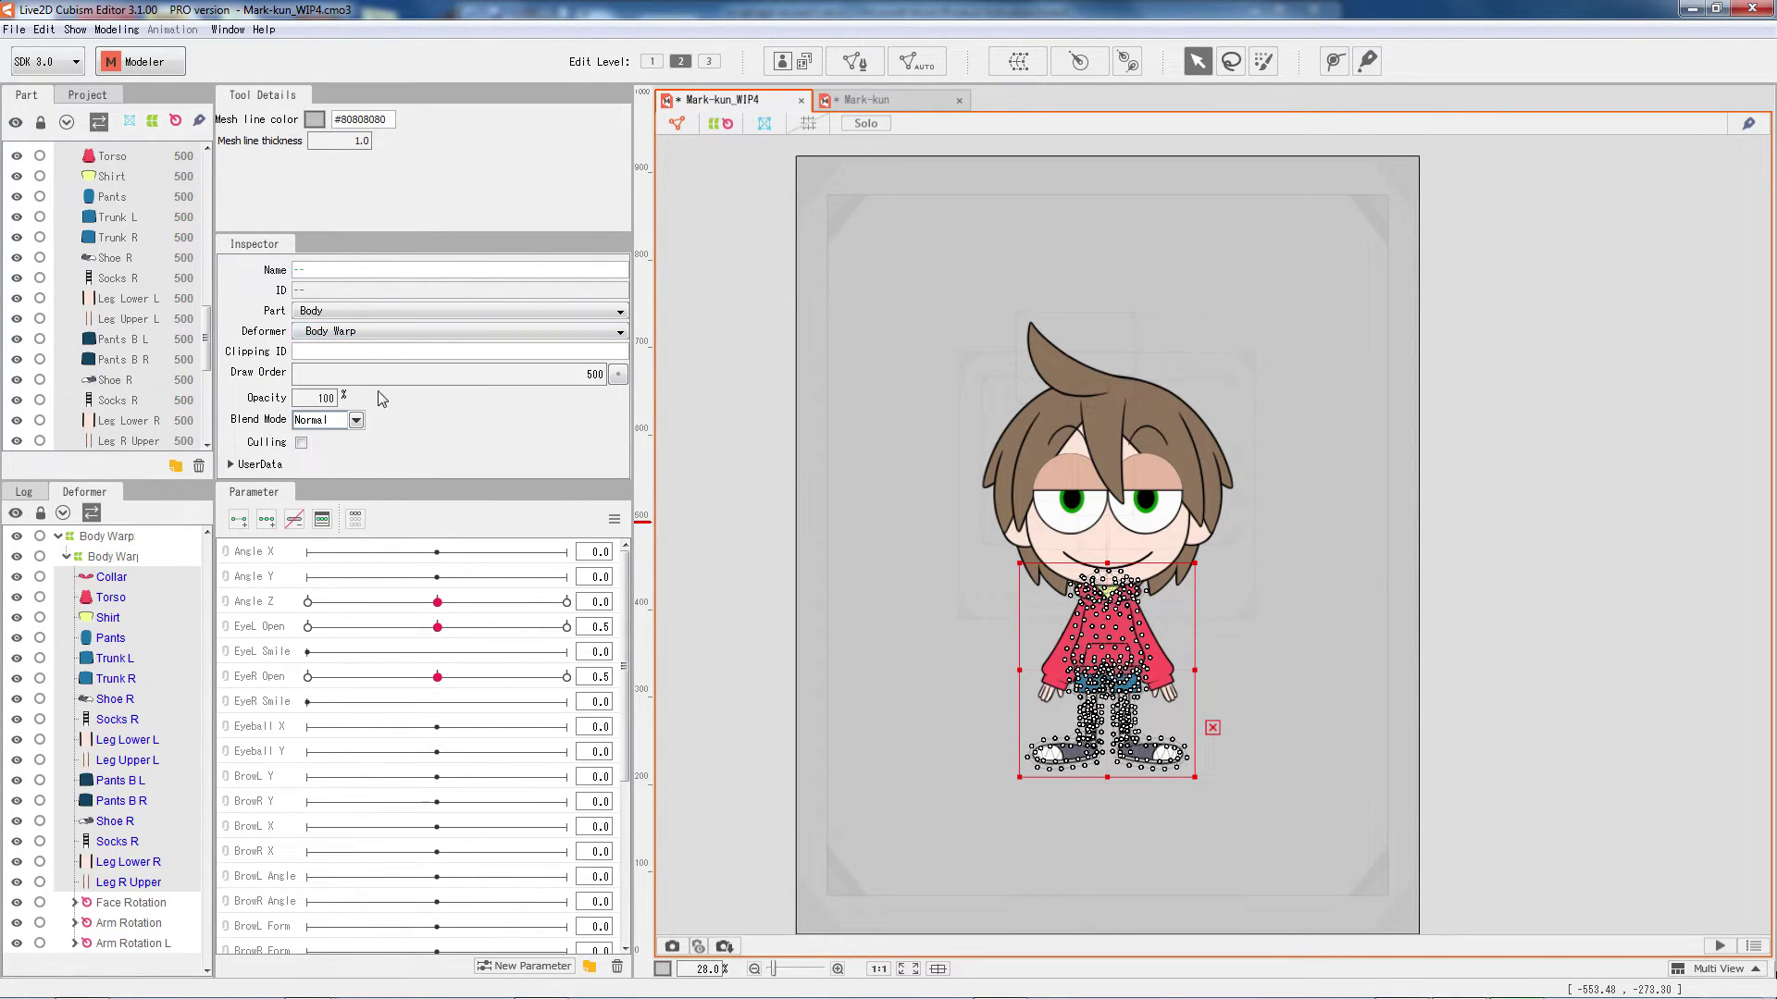
{"action": "left_click", "coordinate": [718, 533]}
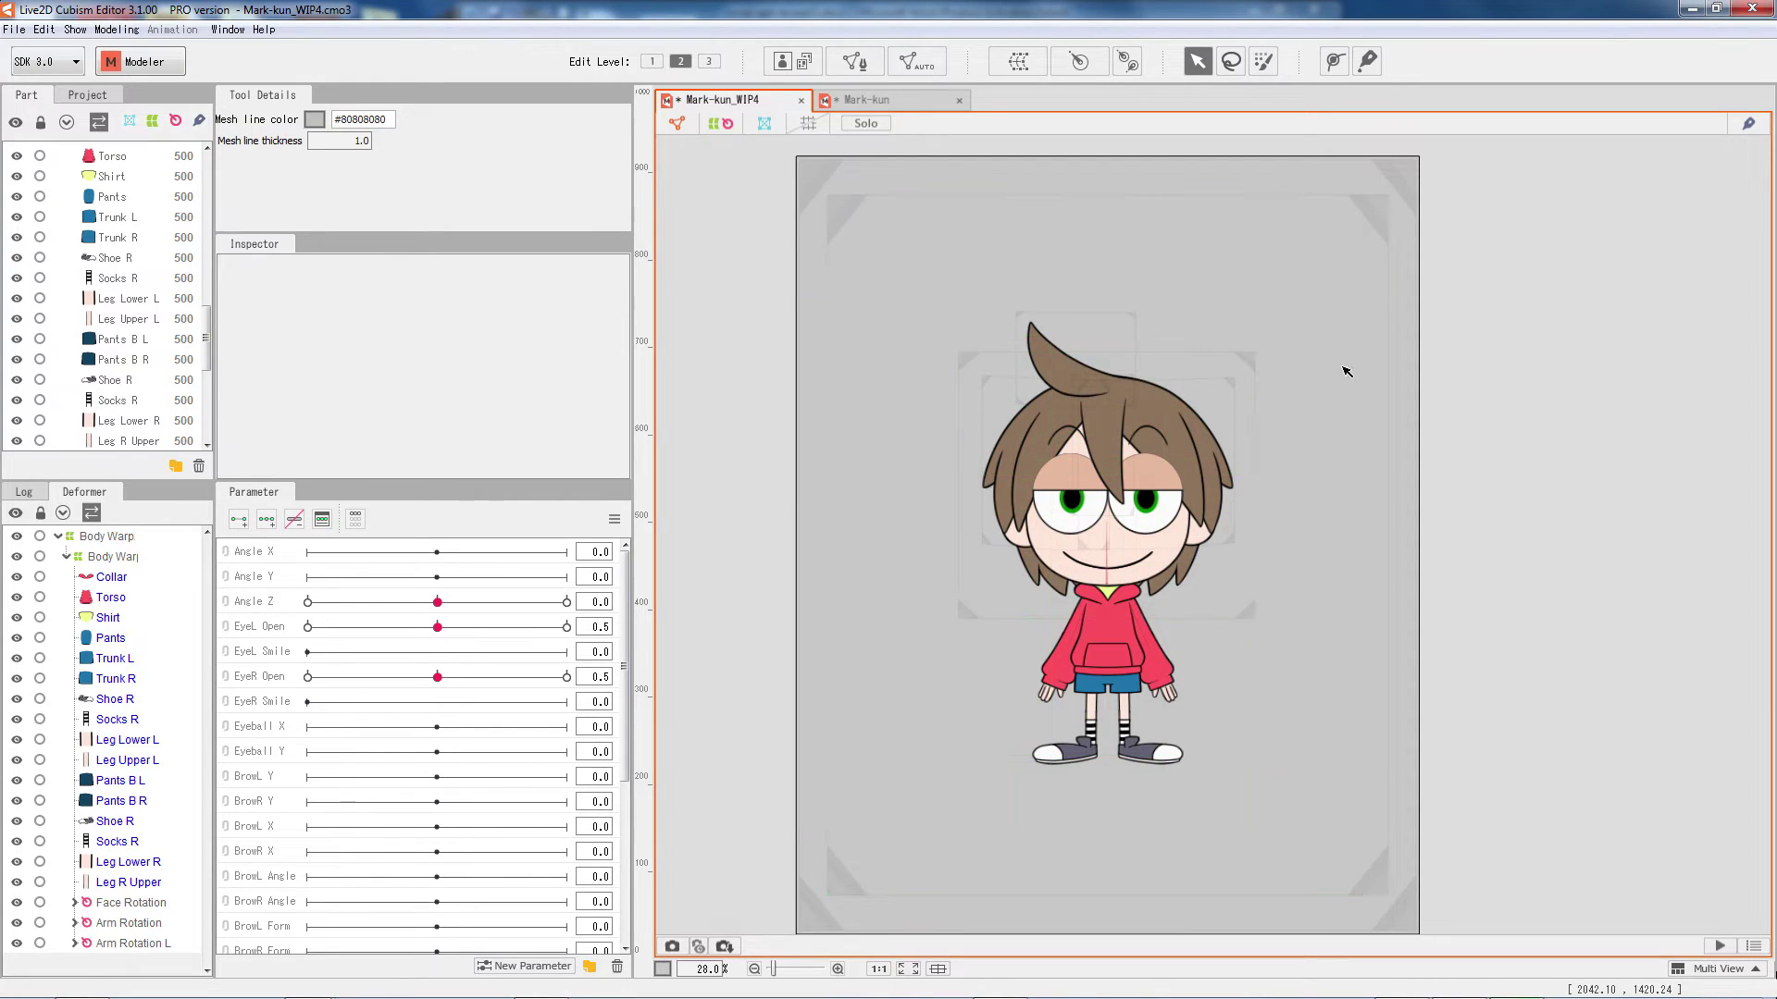
Add three keyforms on Body Y for the inner Body Warp and raise its centre point slightly at 10.0.
{"action": "left_click", "coordinate": [841, 204]}
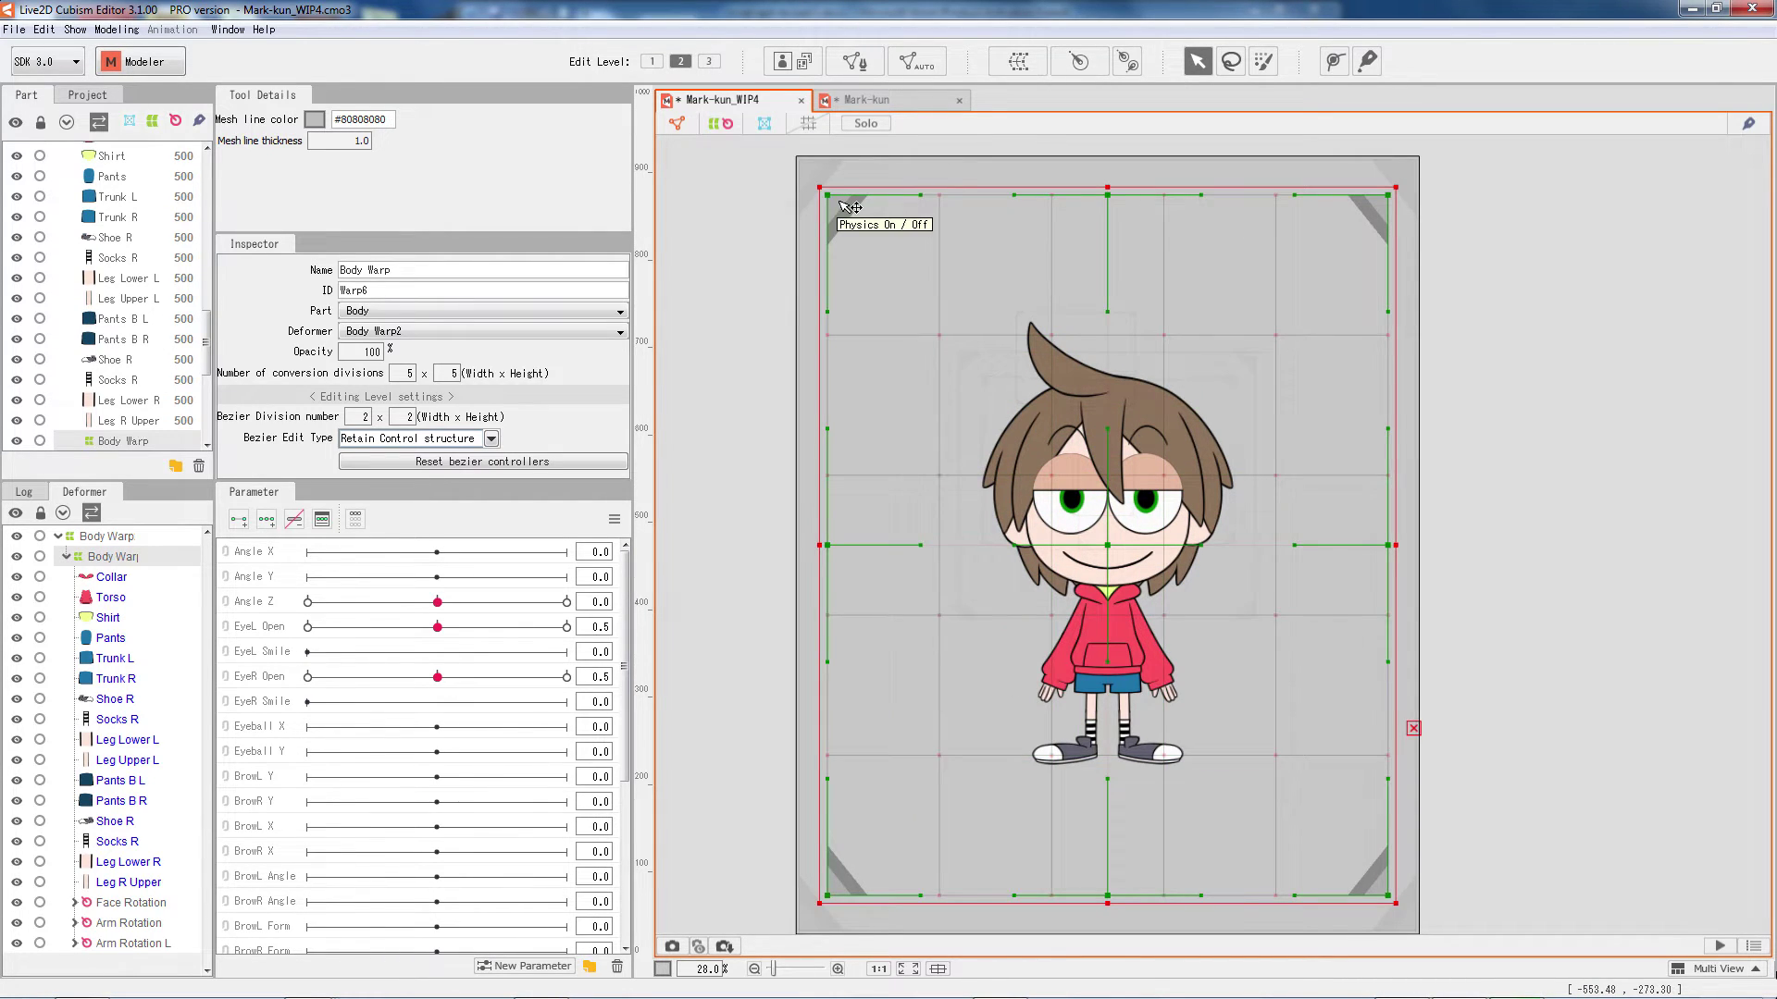
{"action": "left_click", "coordinate": [1416, 733]}
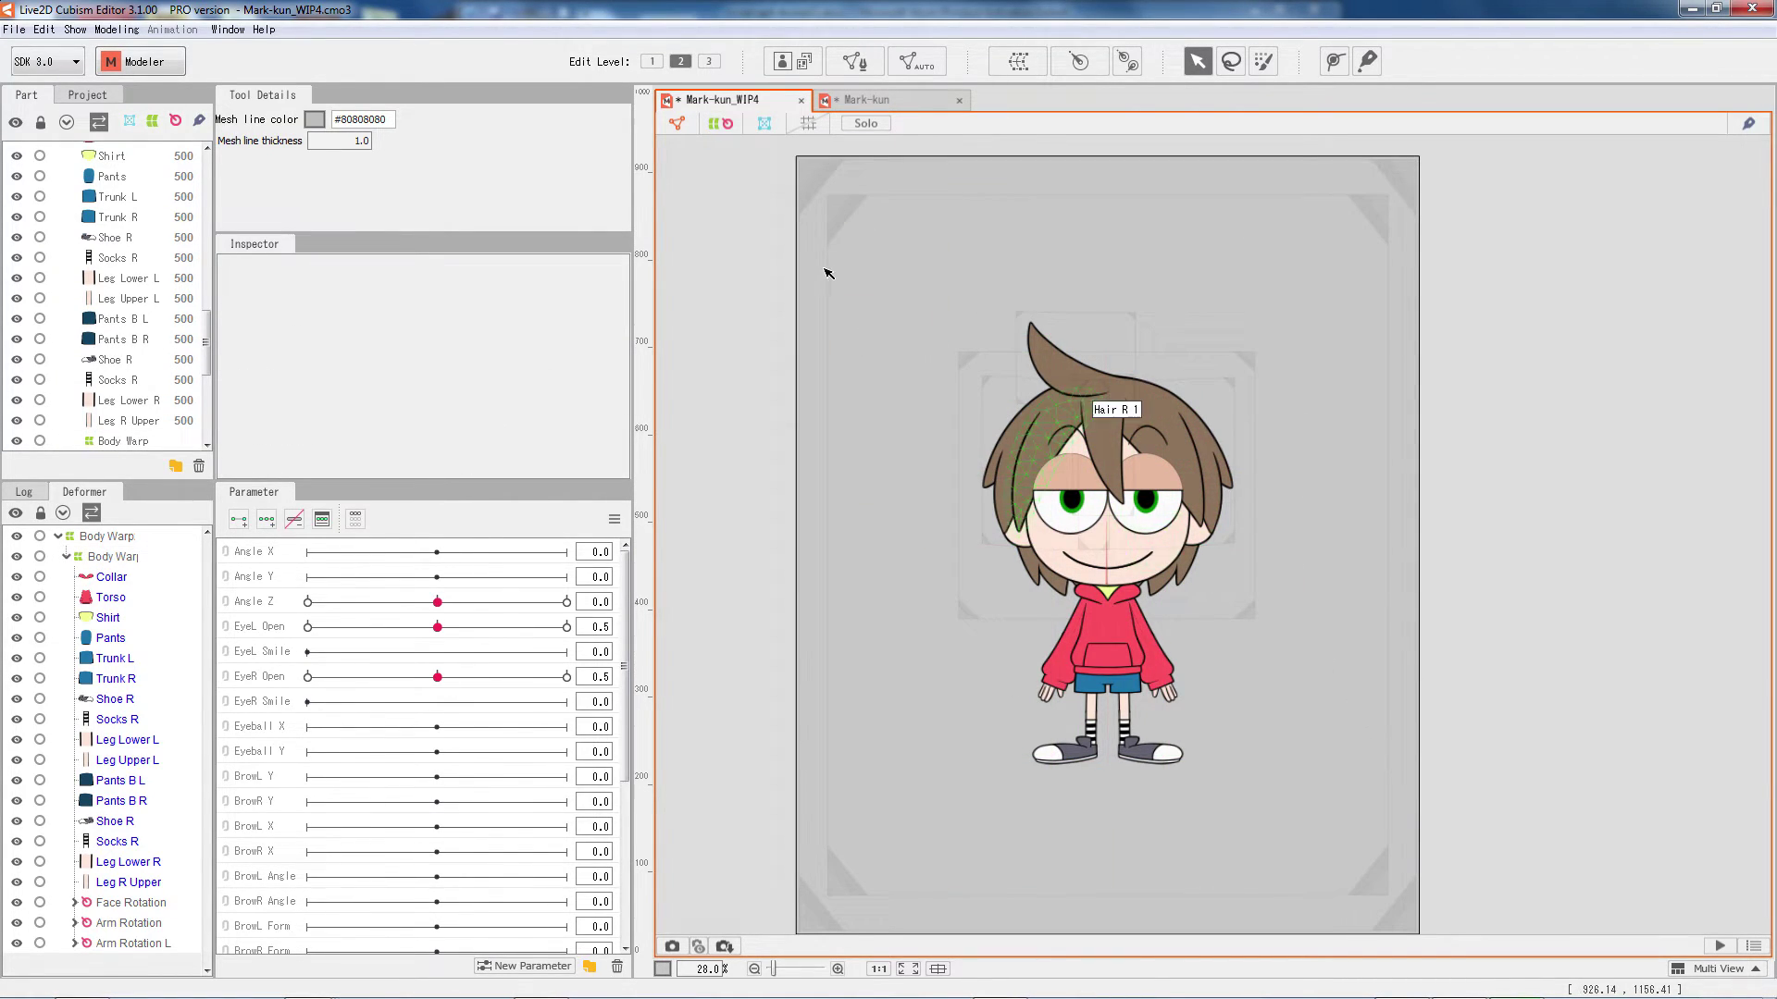
{"action": "left_click", "coordinate": [842, 216]}
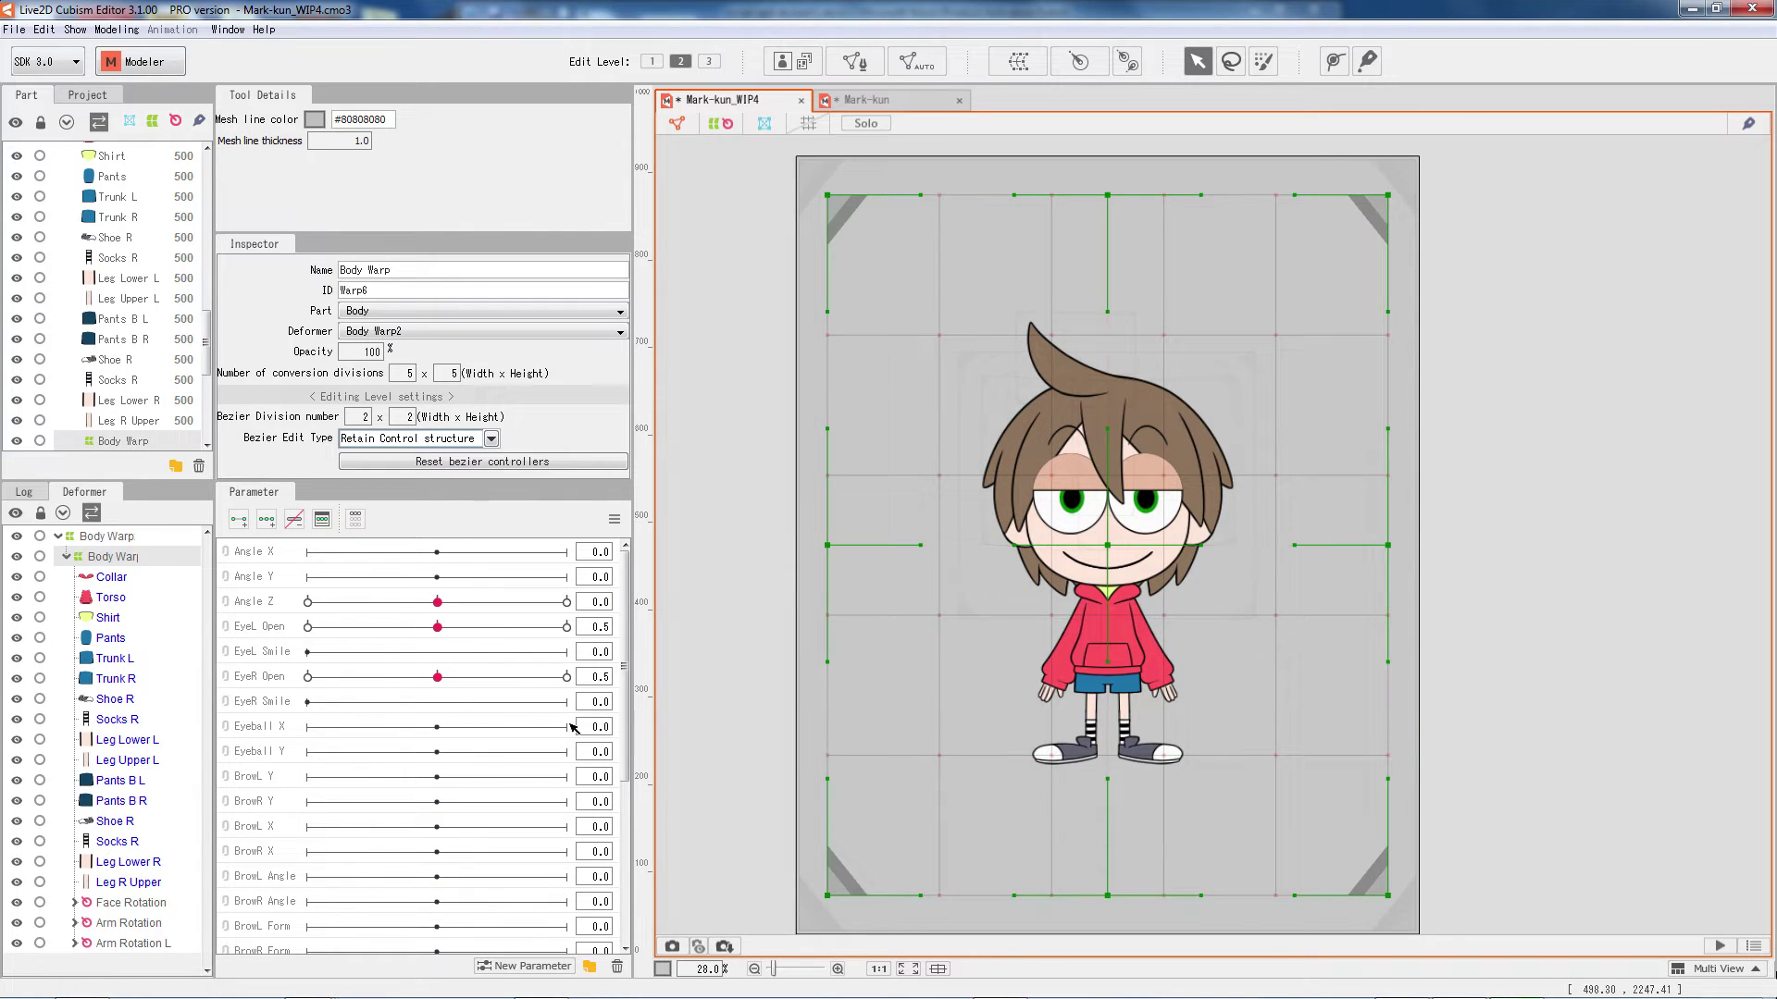
{"action": "scroll", "coordinate": [421, 794], "scroll_direction": "down", "scroll_amount": 4}
{"action": "left_click", "coordinate": [263, 796]}
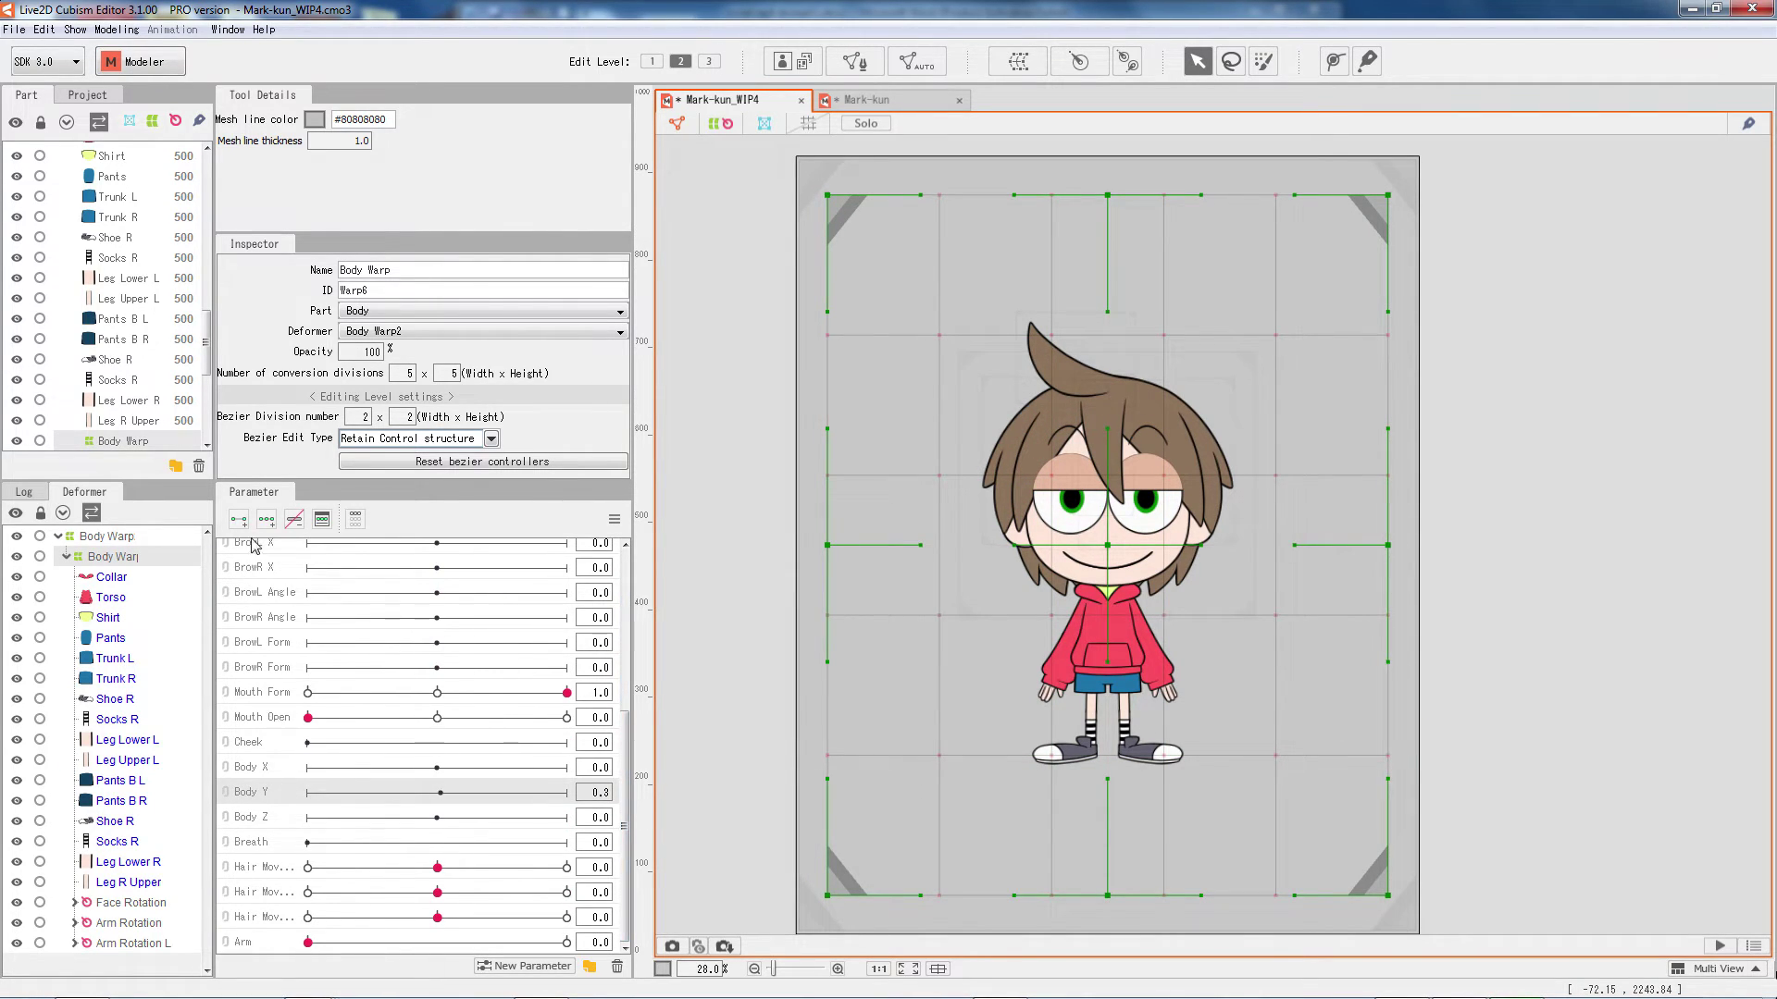
{"action": "left_click_drag", "start_coordinate": [430, 798], "coordinate": [625, 809]}
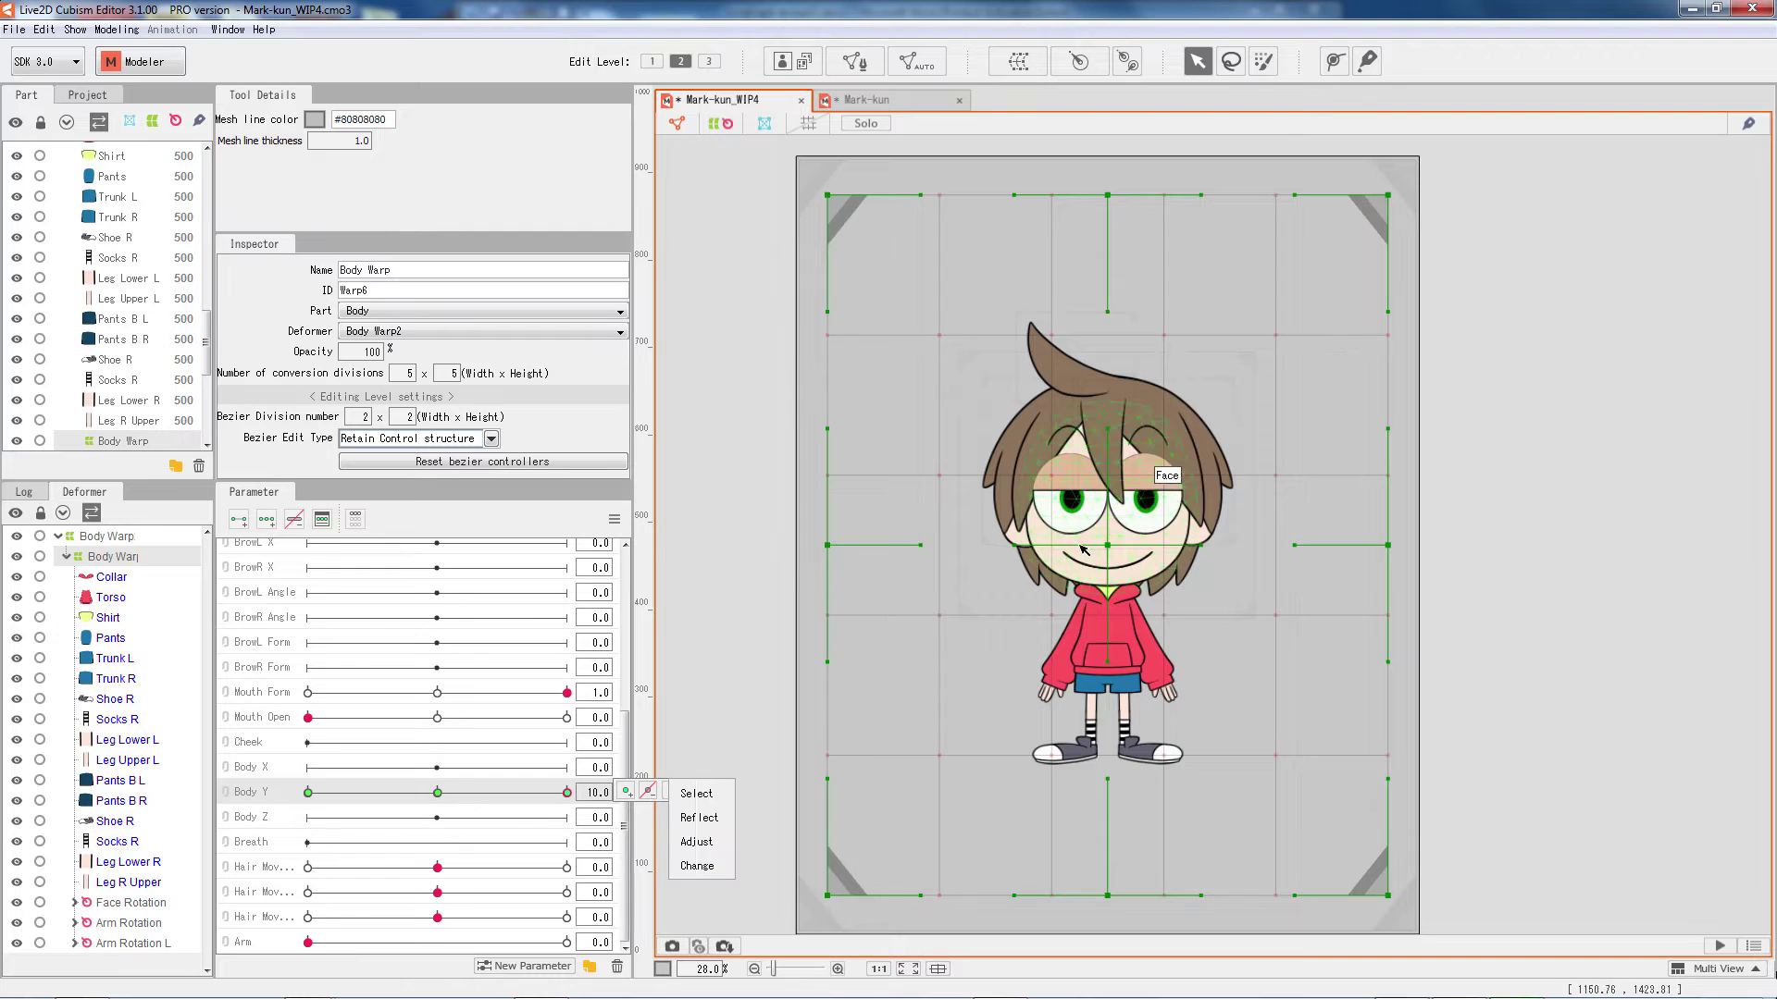
{"action": "left_click_drag", "start_coordinate": [1120, 553], "coordinate": [1120, 528]}
Lower the inner Body Warp's centre point slightly at Body Y -10.0 and return the parameter to 0.0.
{"action": "left_click_drag", "start_coordinate": [507, 797], "coordinate": [134, 786]}
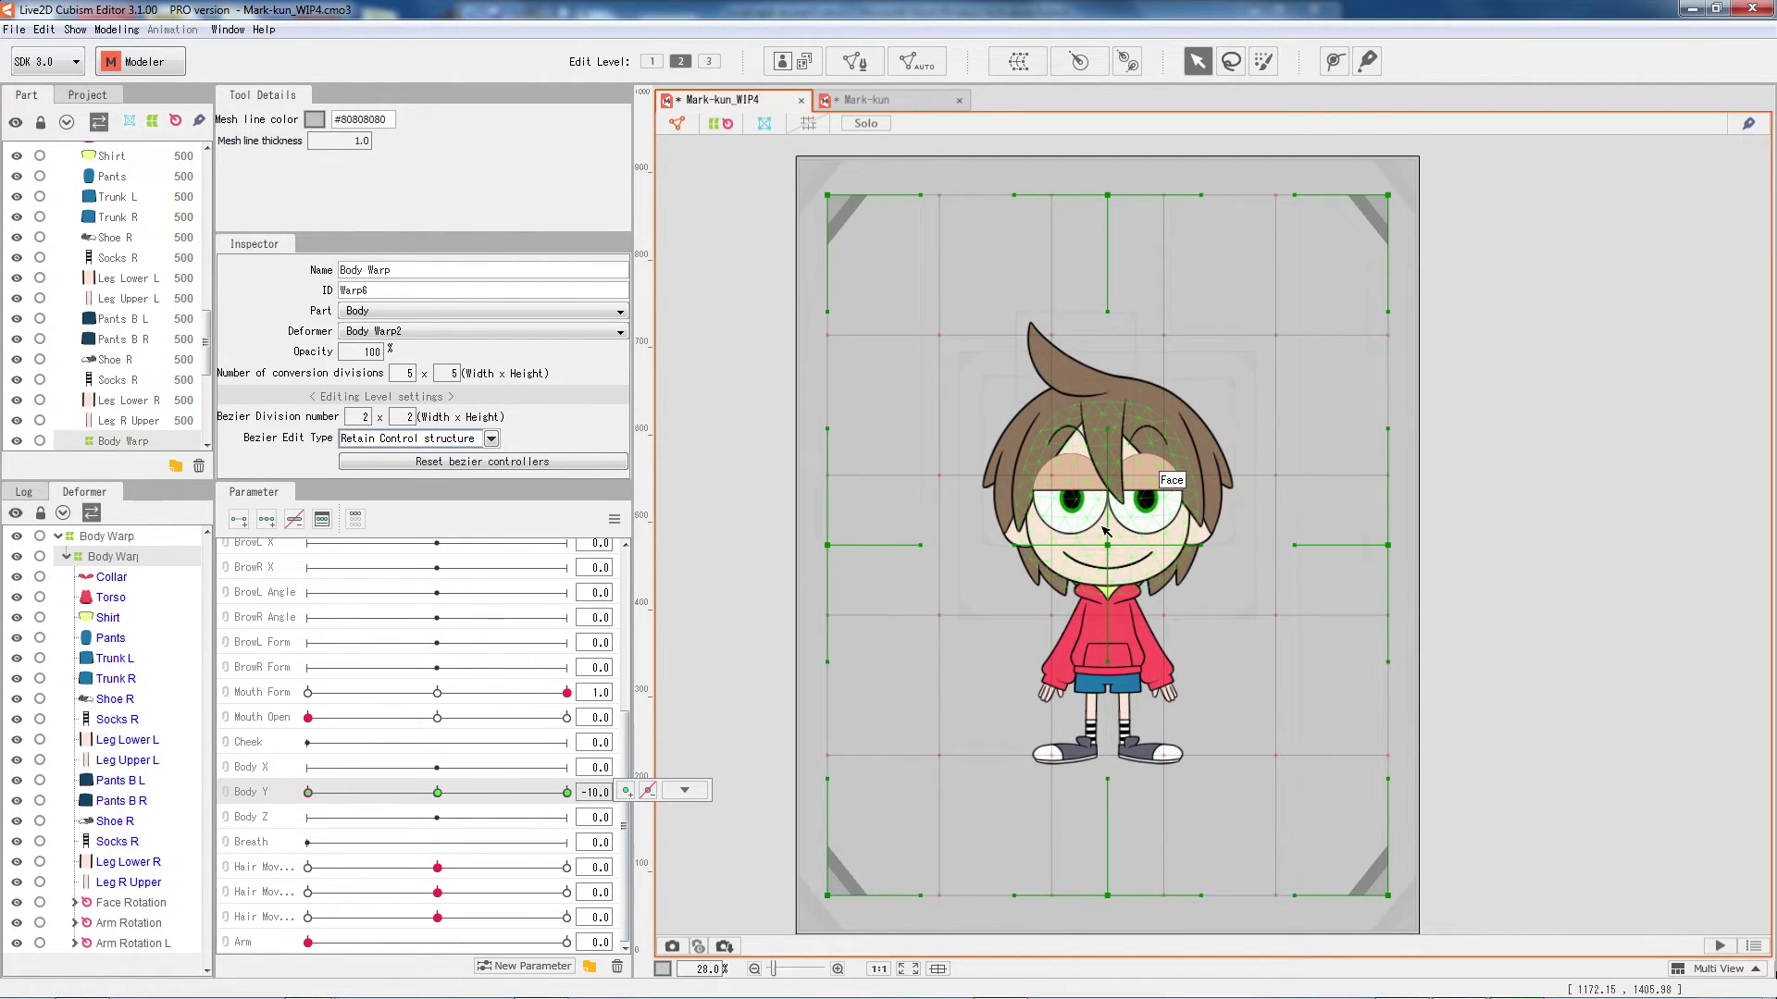
{"action": "left_click_drag", "start_coordinate": [1108, 547], "coordinate": [1106, 582]}
{"action": "left_click", "coordinate": [440, 793]}
Add three keyforms on Body Z for Body Warp2 and, at 10.0, reshape its upper and middle points so the character leans right.
{"action": "left_click", "coordinate": [813, 181]}
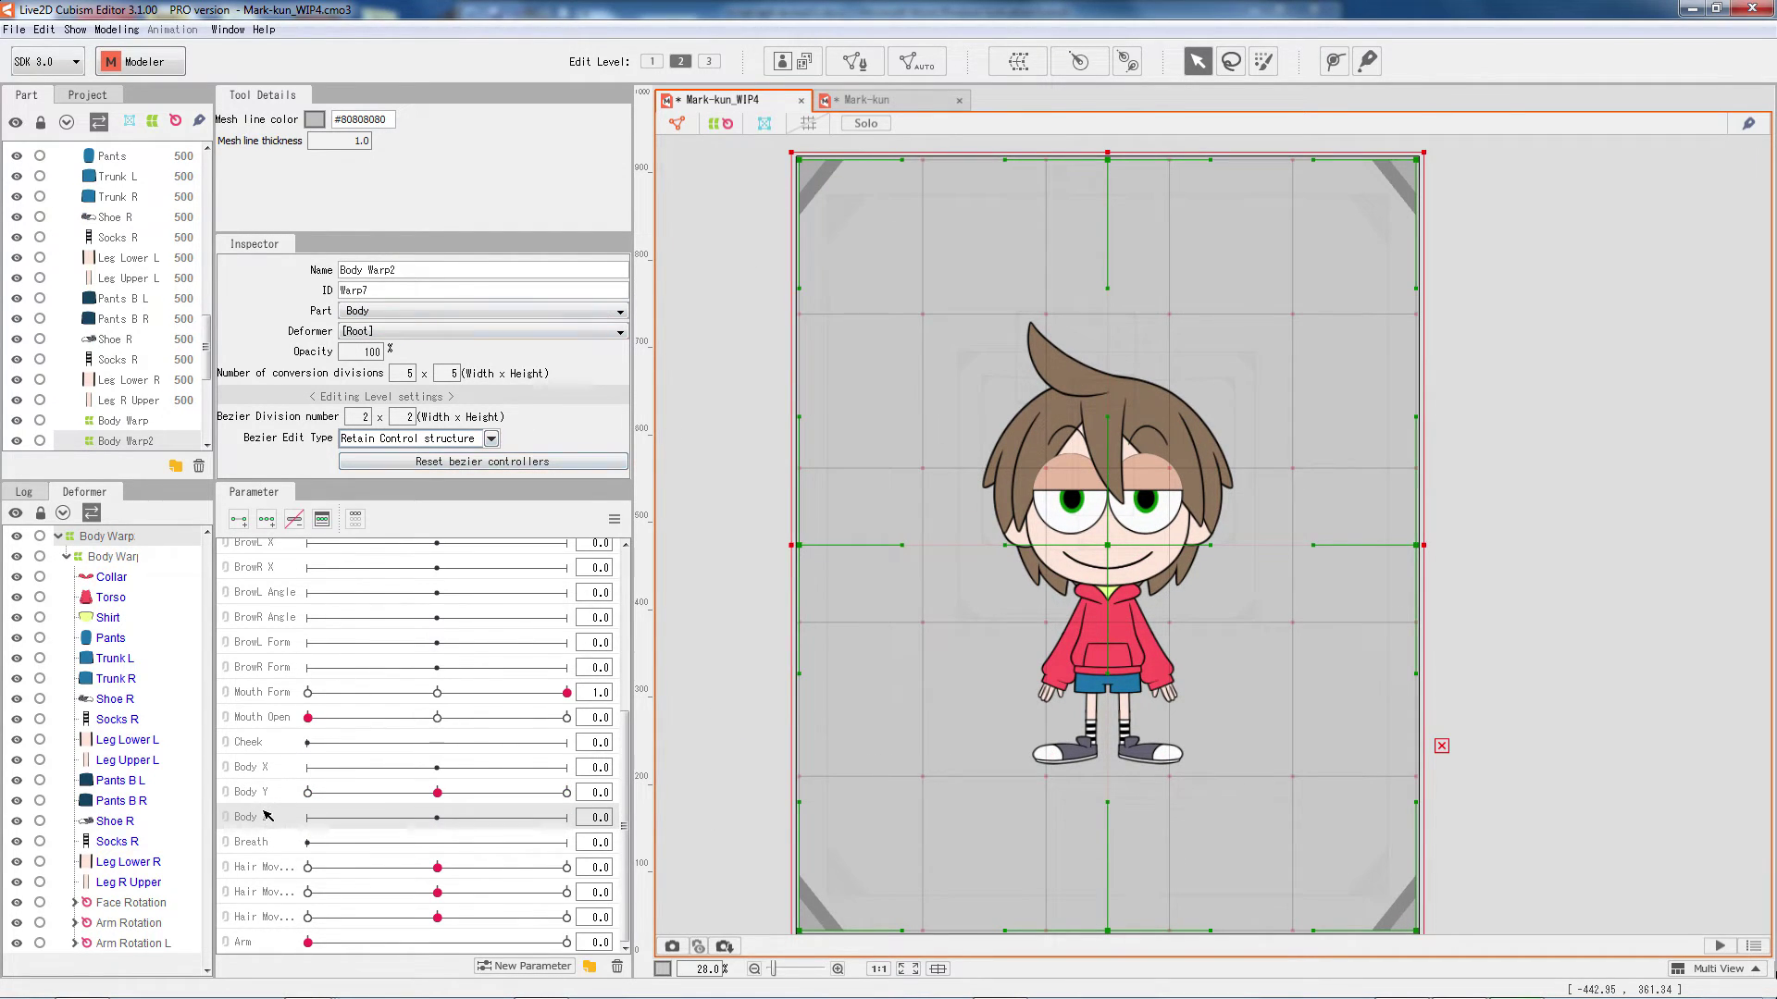
{"action": "left_click", "coordinate": [267, 519]}
{"action": "left_click_drag", "start_coordinate": [577, 815], "coordinate": [580, 815]}
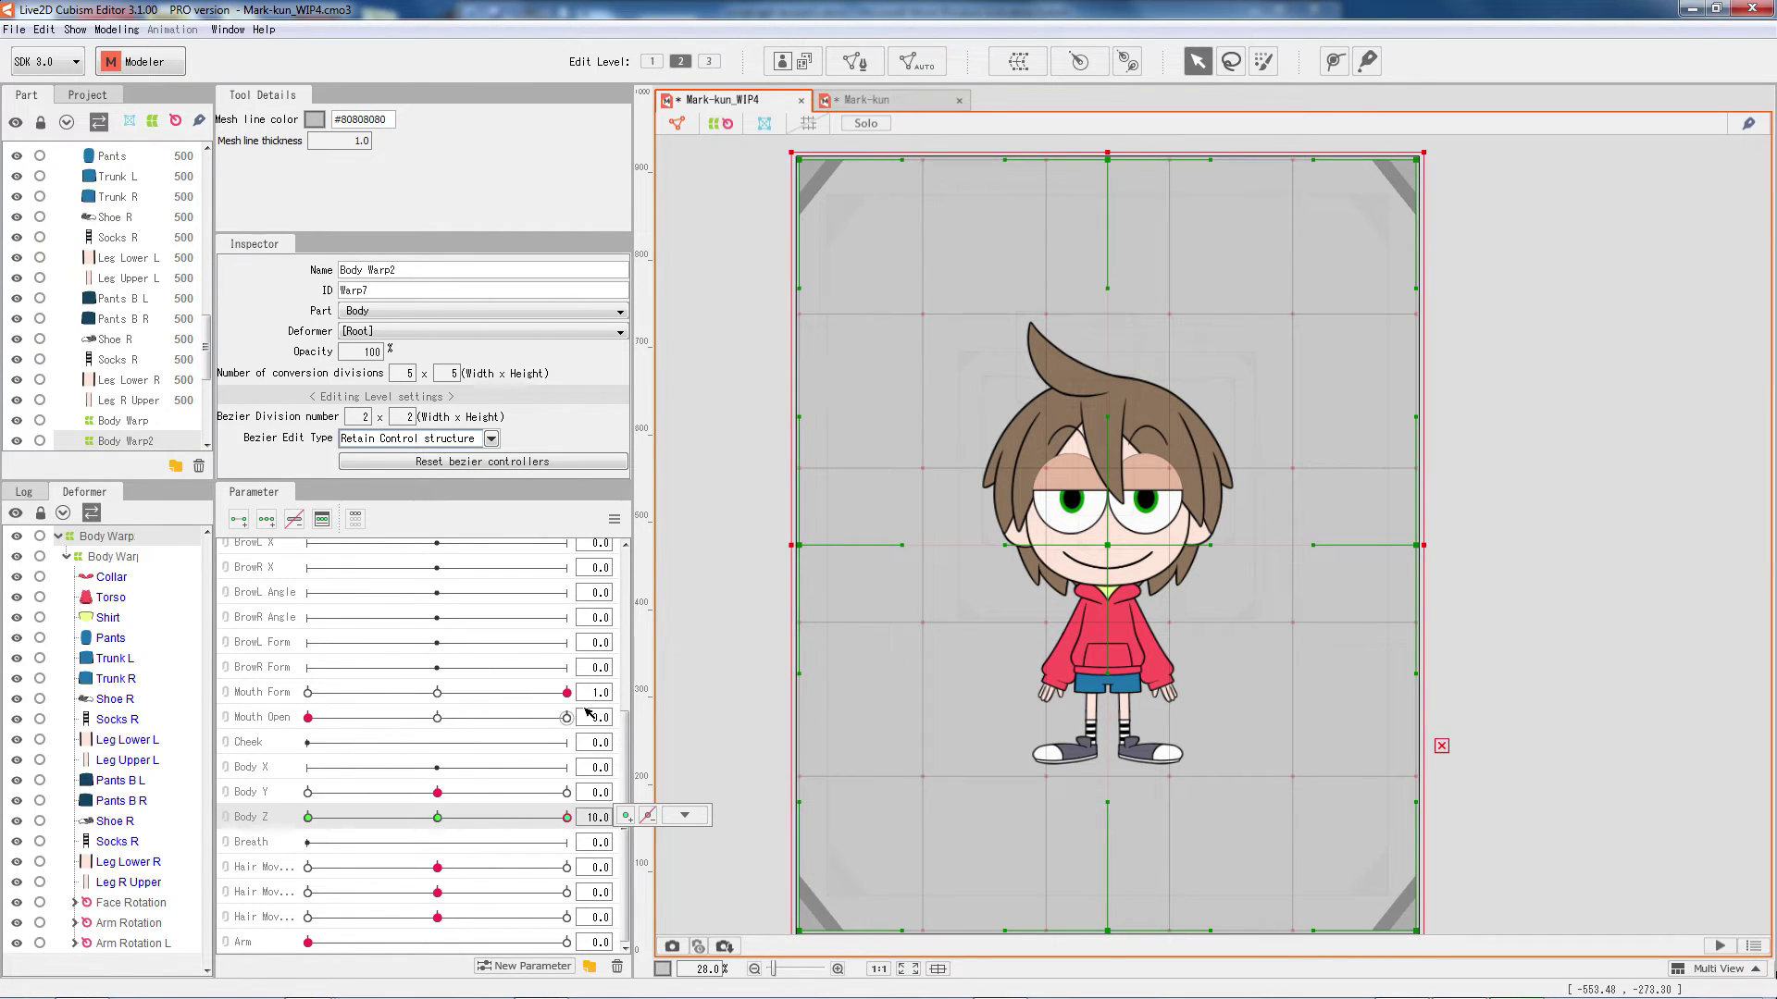
{"action": "left_click_drag", "start_coordinate": [802, 149], "coordinate": [1163, 181]}
{"action": "left_click_drag", "start_coordinate": [1425, 163], "coordinate": [1450, 214]}
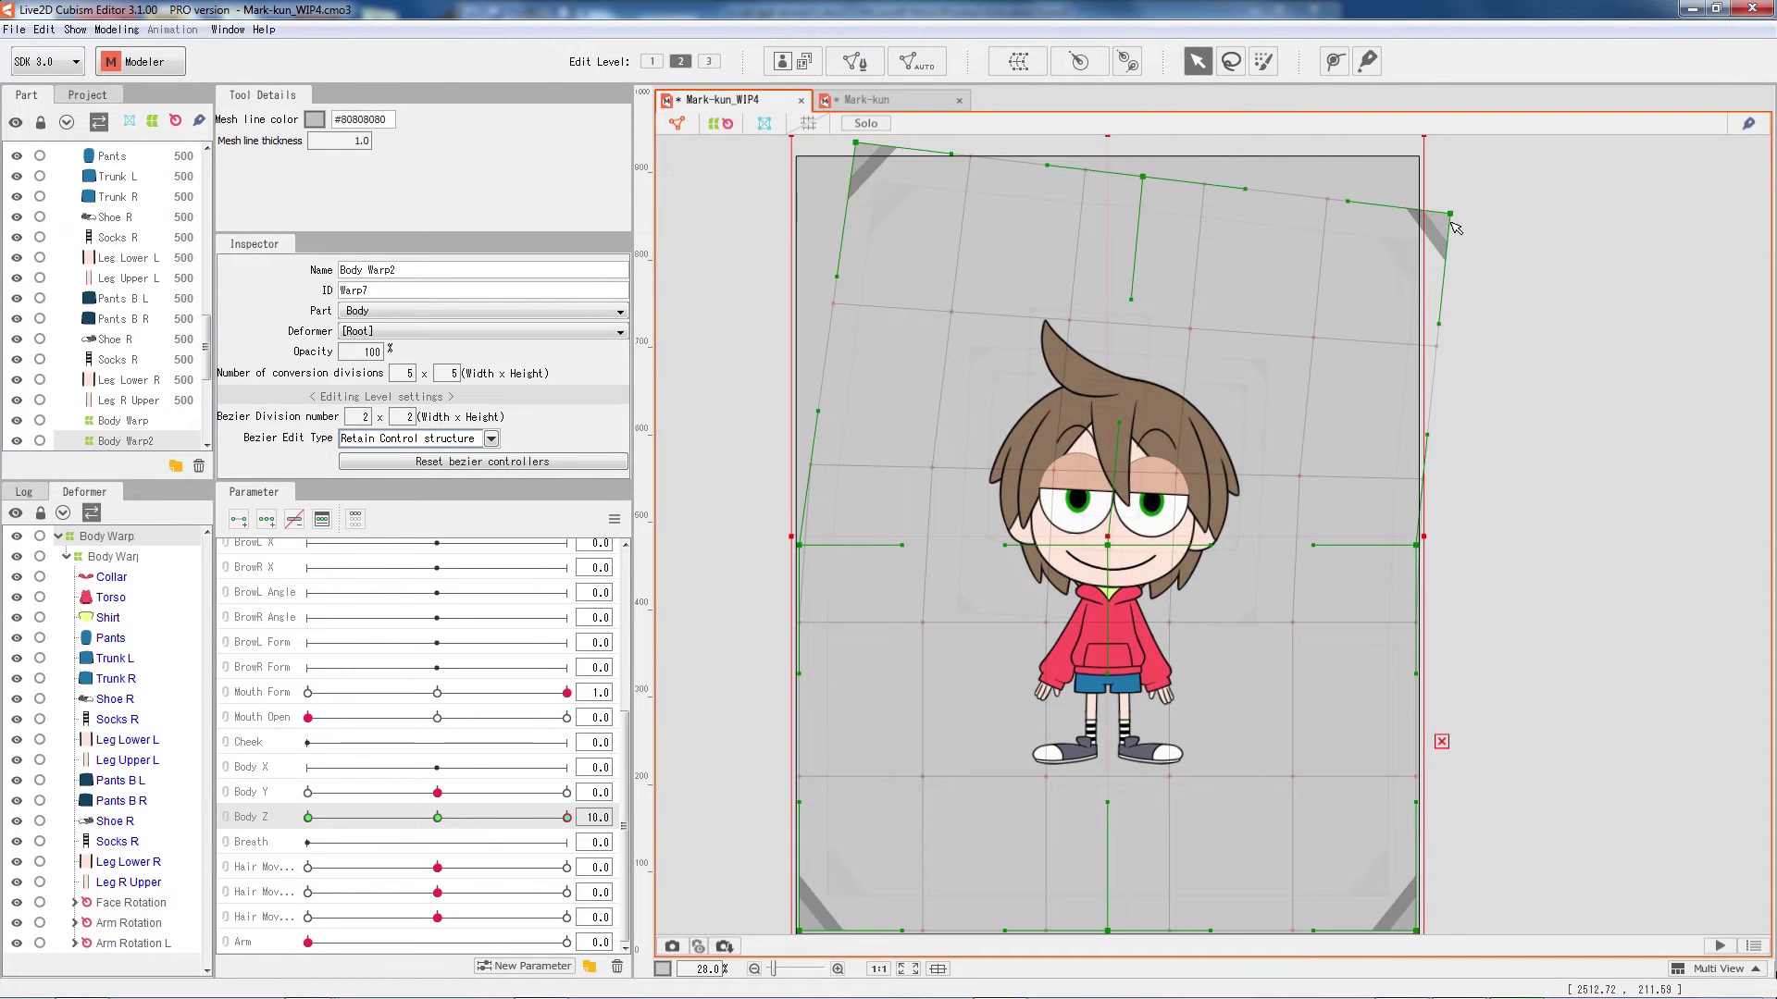
{"action": "left_click_drag", "start_coordinate": [1416, 545], "coordinate": [1427, 575]}
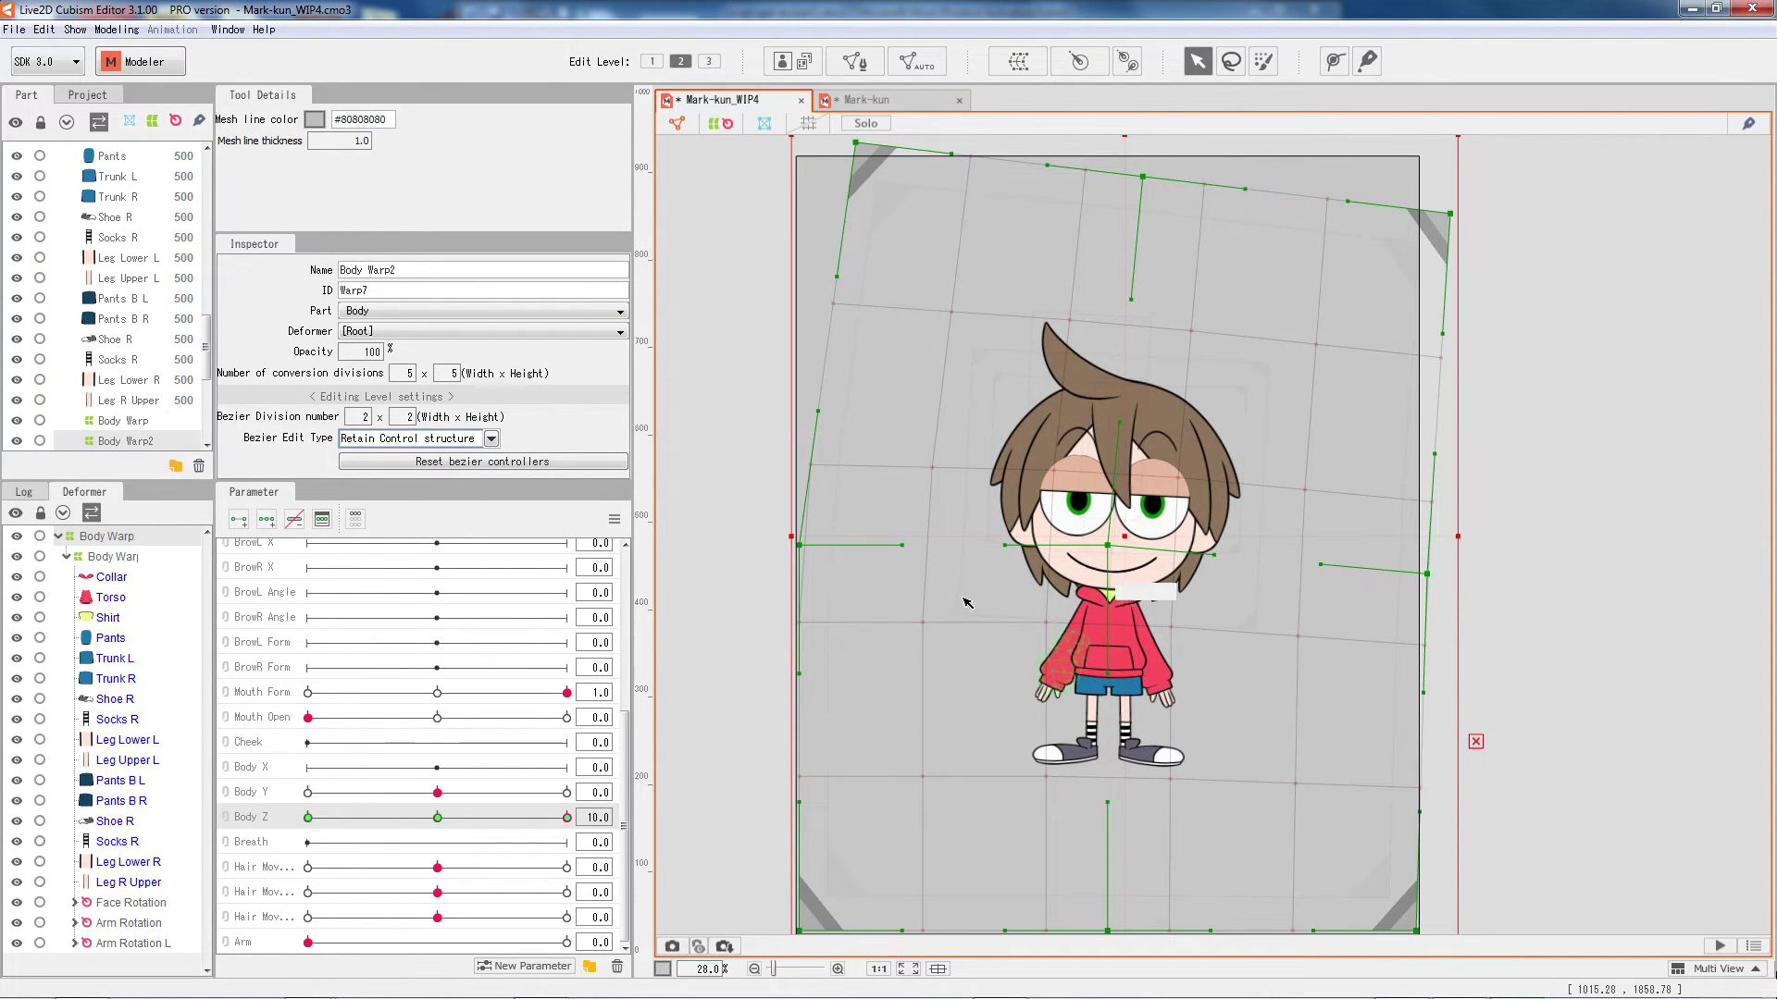
{"action": "left_click_drag", "start_coordinate": [805, 546], "coordinate": [822, 527]}
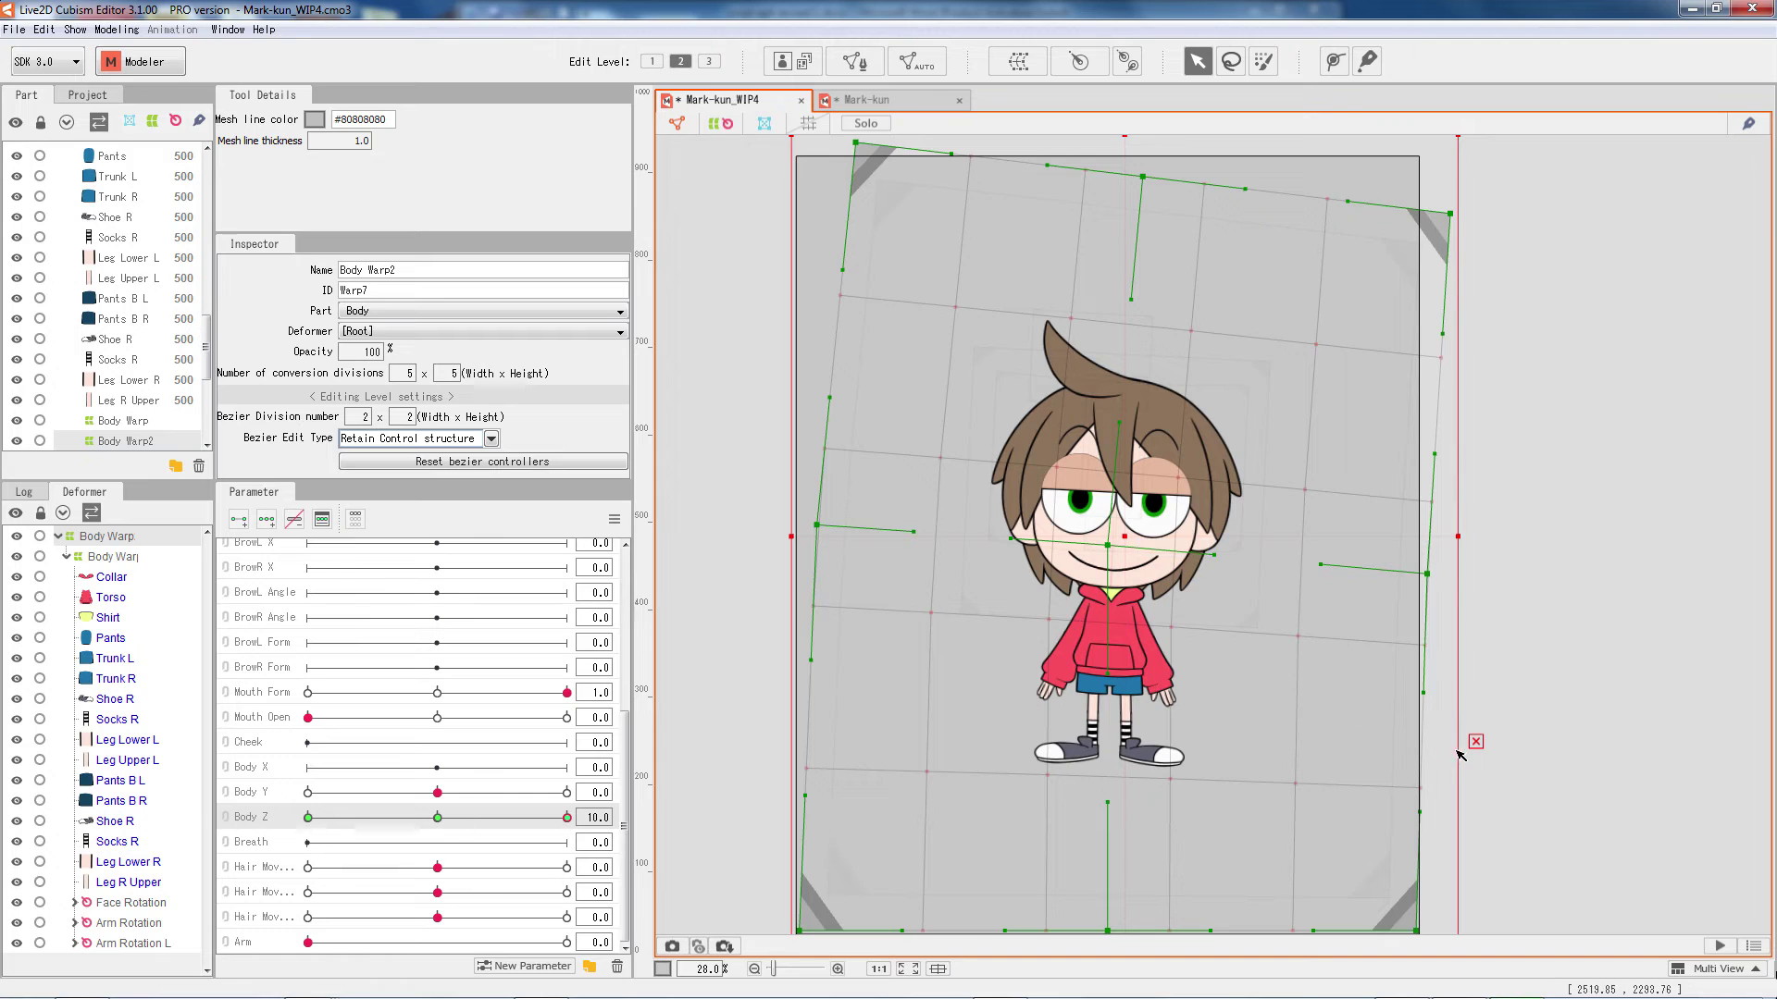
{"action": "left_click_drag", "start_coordinate": [818, 528], "coordinate": [810, 529]}
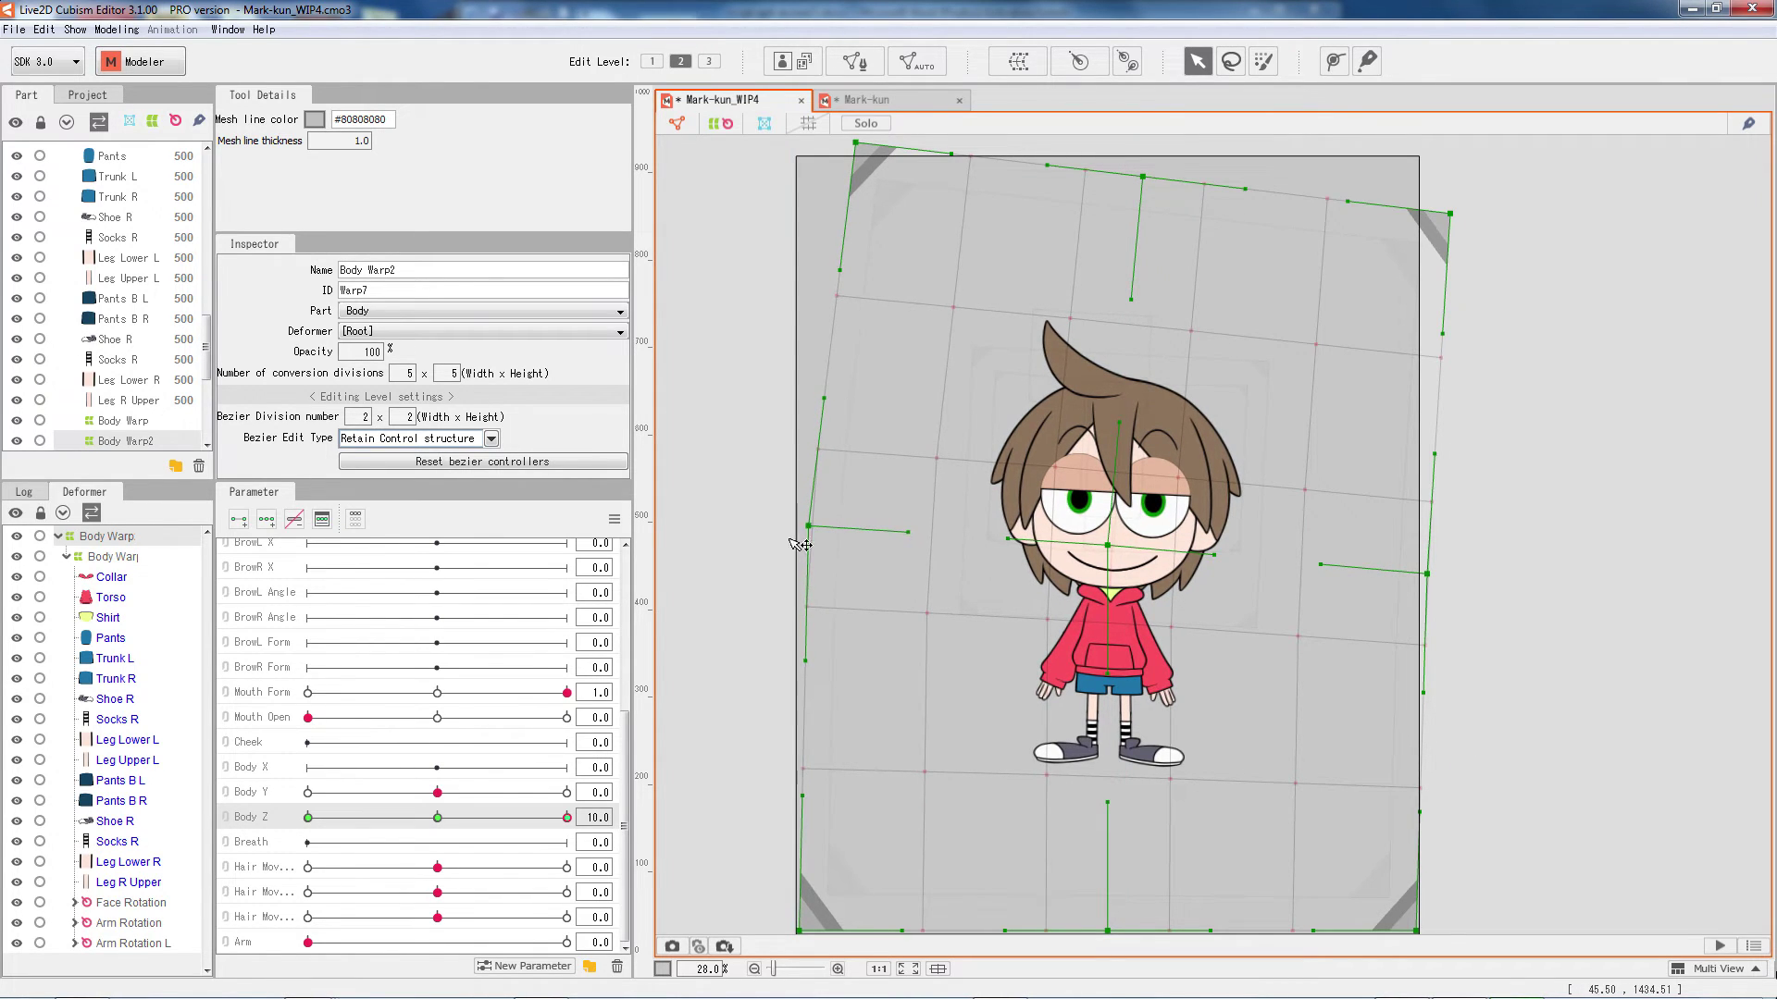
Reshape Body Warp2's upper and middle points at Body Z -10.0 so the character leans left, and return the parameter to neutral.
{"action": "left_click_drag", "start_coordinate": [436, 820], "coordinate": [92, 762]}
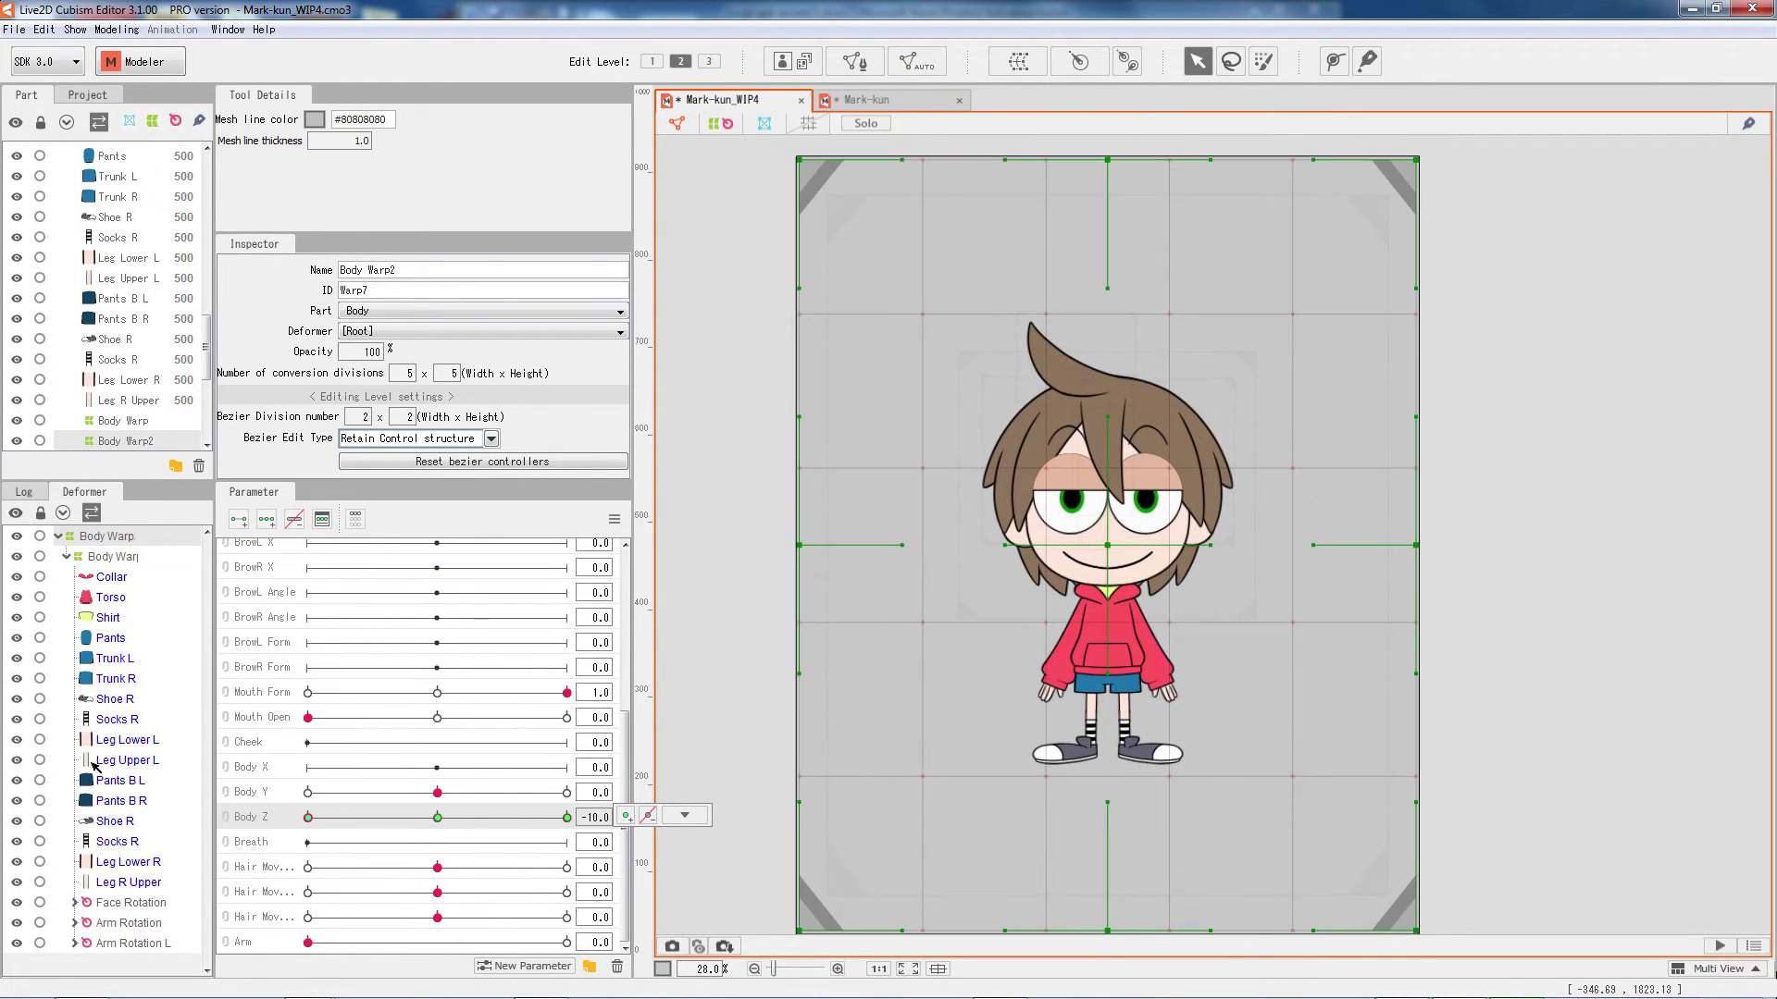
{"action": "left_click_drag", "start_coordinate": [1417, 545], "coordinate": [1405, 517]}
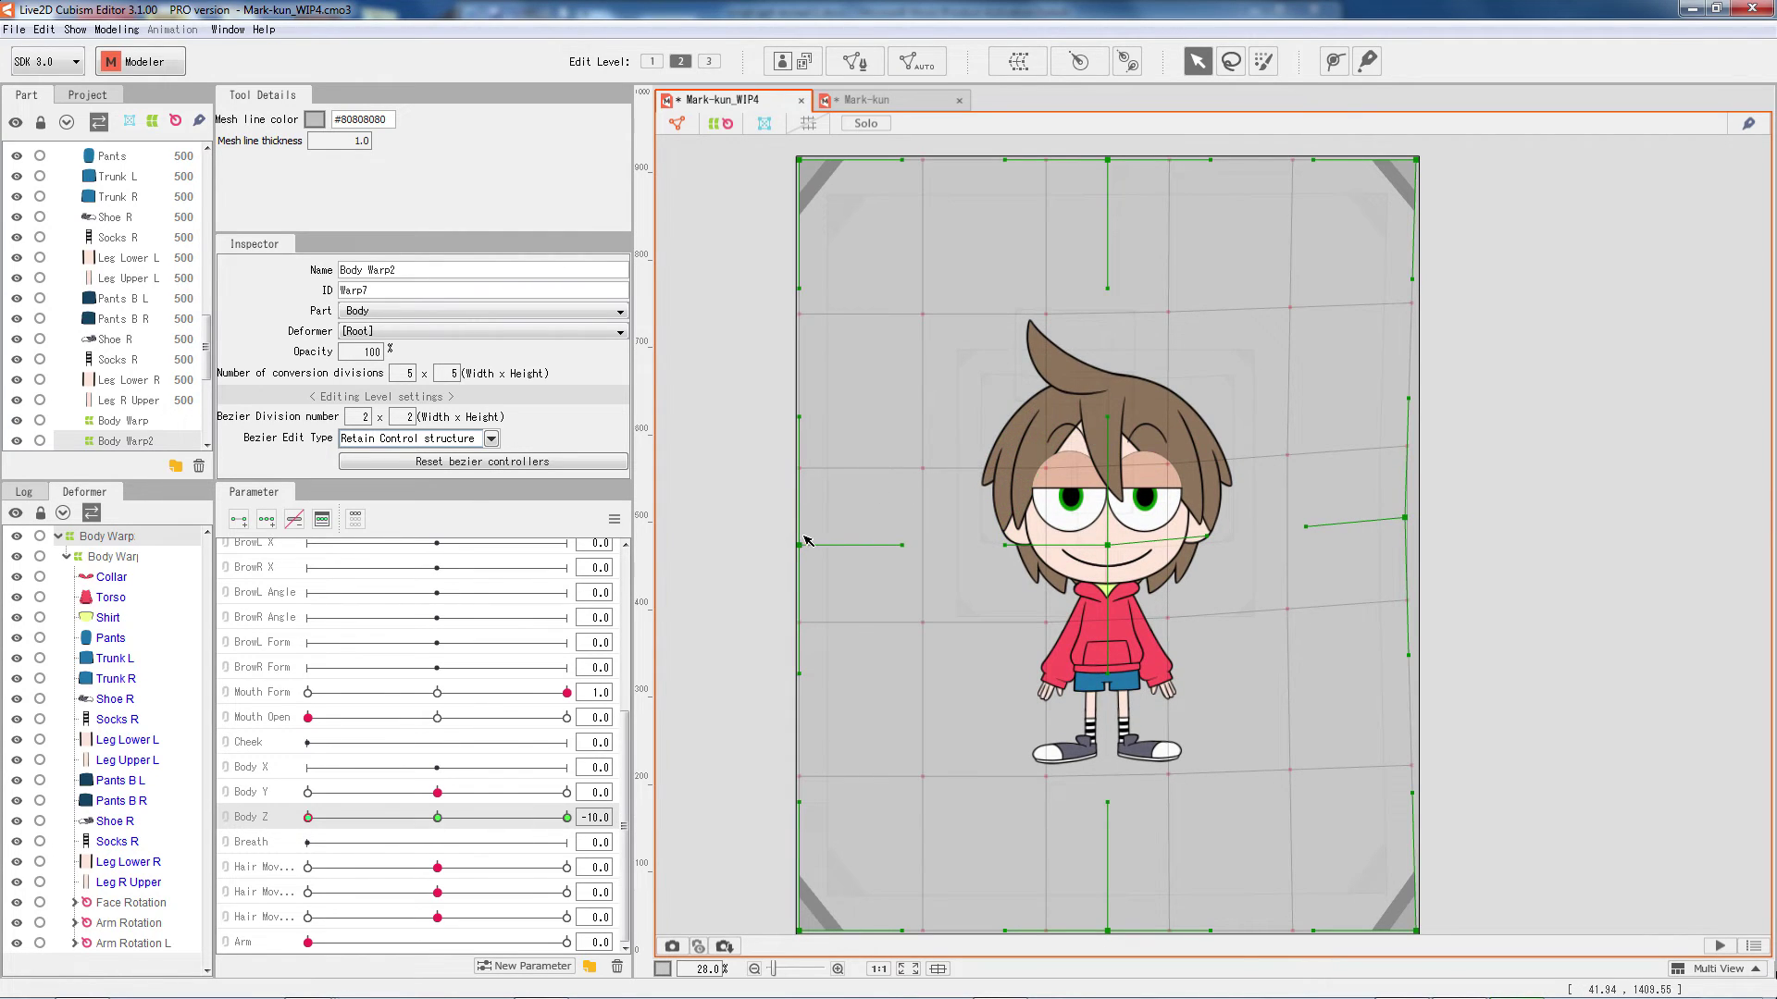
{"action": "left_click_drag", "start_coordinate": [805, 540], "coordinate": [802, 556]}
{"action": "left_click_drag", "start_coordinate": [802, 162], "coordinate": [755, 190]}
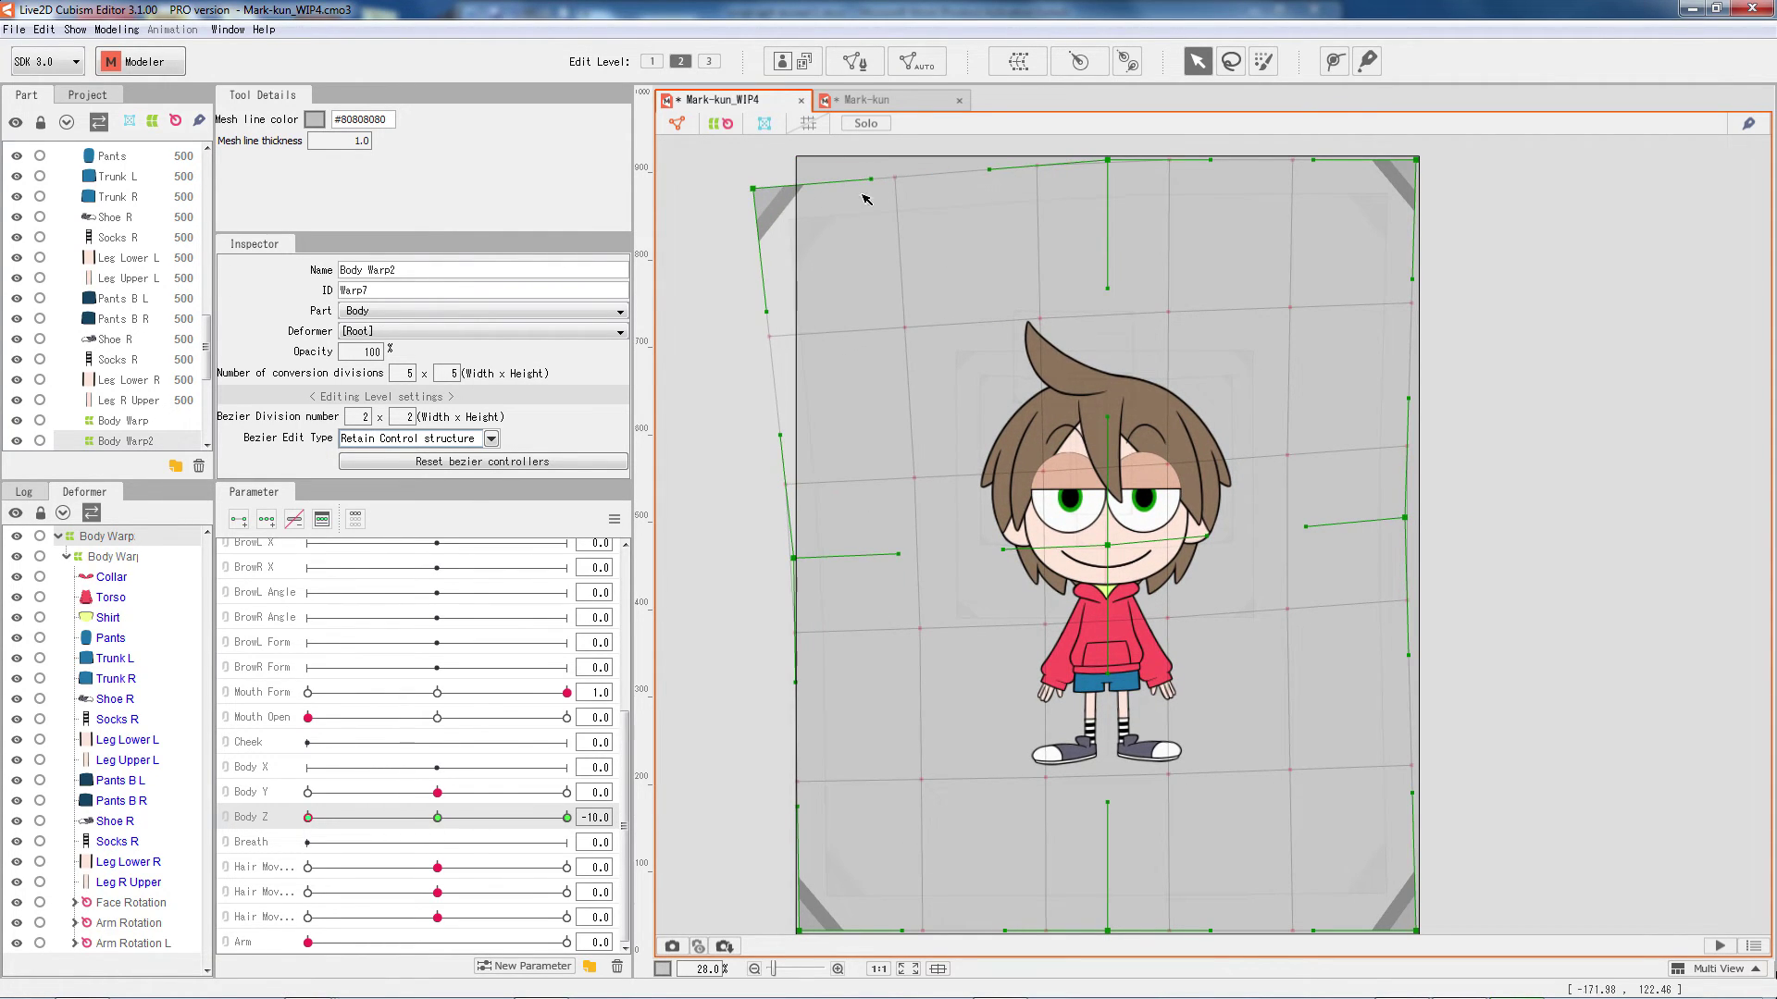
{"action": "left_click_drag", "start_coordinate": [1101, 164], "coordinate": [1044, 171]}
{"action": "left_click_drag", "start_coordinate": [1415, 160], "coordinate": [1379, 146]}
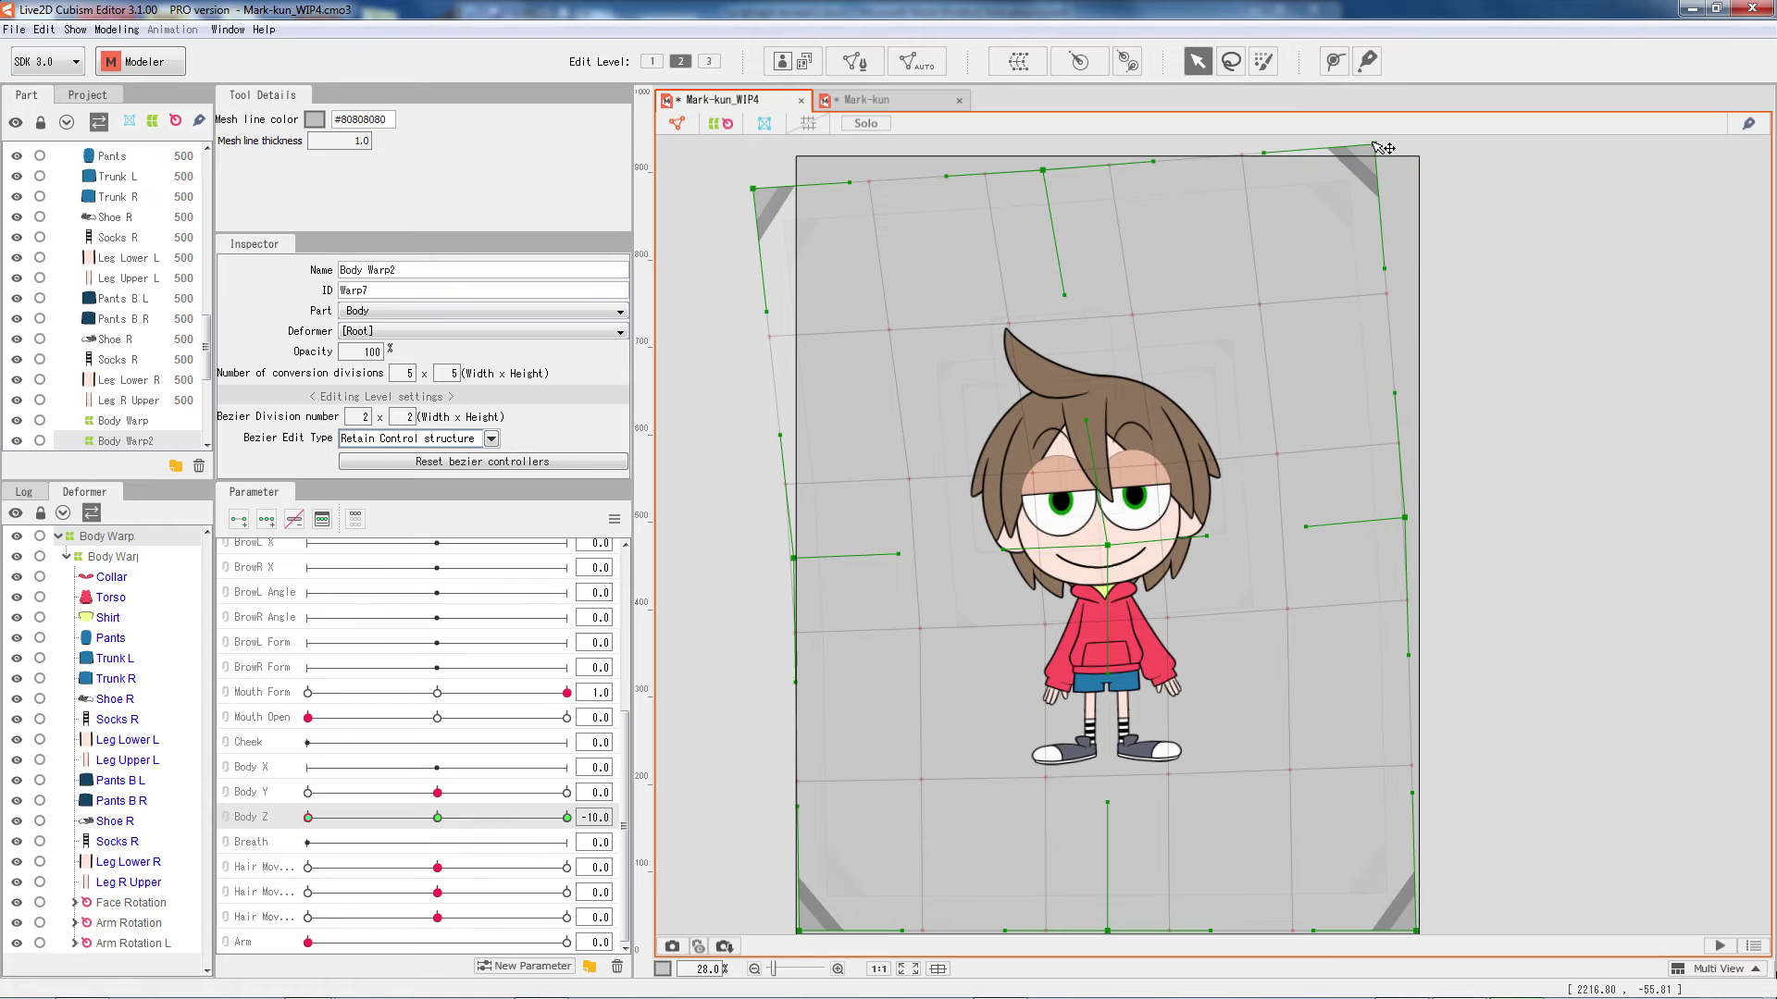
{"action": "mouse_move", "coordinate": [438, 819]}
{"action": "left_mouse_down"}
{"action": "mouse_move", "coordinate": [363, 782]}
{"action": "mouse_move", "coordinate": [591, 816]}
{"action": "mouse_move", "coordinate": [317, 784]}
{"action": "mouse_move", "coordinate": [379, 813]}
{"action": "mouse_move", "coordinate": [352, 814]}
{"action": "mouse_move", "coordinate": [434, 805]}
{"action": "mouse_move", "coordinate": [471, 850]}
{"action": "mouse_move", "coordinate": [532, 822]}
{"action": "mouse_move", "coordinate": [574, 846]}
{"action": "mouse_move", "coordinate": [521, 773]}
{"action": "mouse_move", "coordinate": [334, 754]}
{"action": "mouse_move", "coordinate": [464, 781]}
{"action": "mouse_move", "coordinate": [439, 816]}
{"action": "left_mouse_up"}
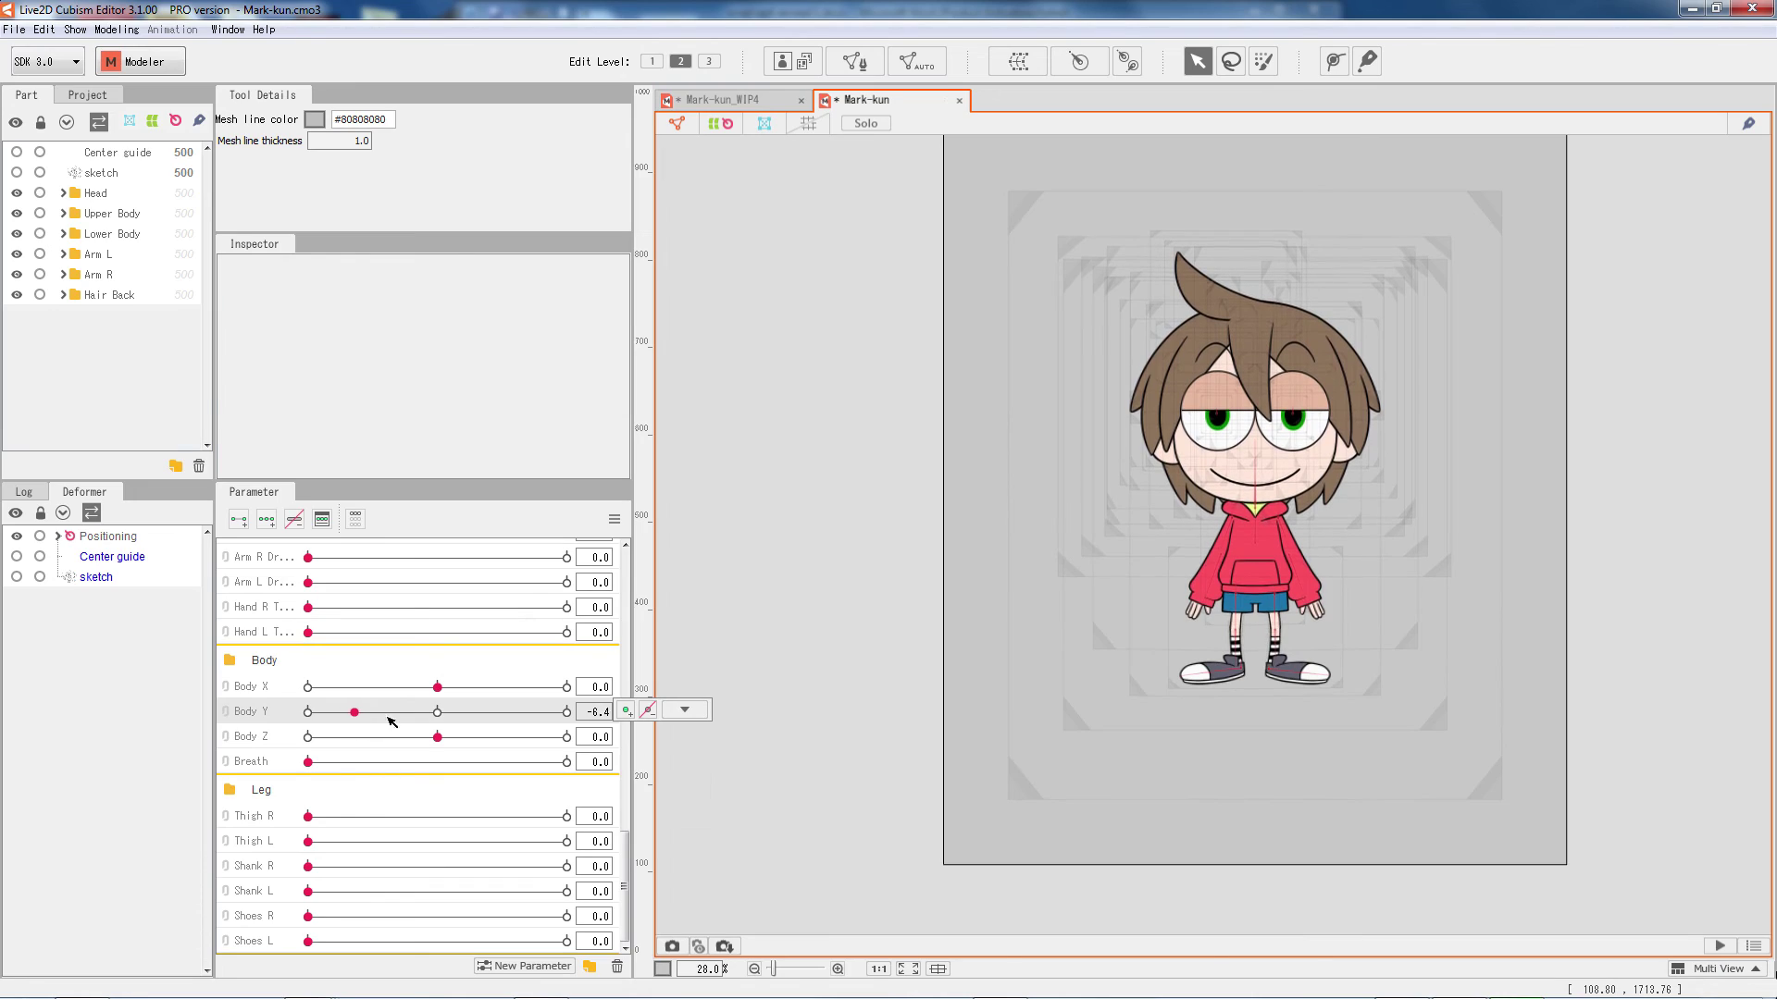
Test the body and arm movements of the finished Mark-kun model by varying its Body X, Body Y, forearm and upper arm parameters.
{"action": "left_click_drag", "start_coordinate": [435, 711], "coordinate": [370, 696]}
{"action": "scroll", "coordinate": [387, 599], "scroll_direction": "up", "scroll_amount": 3}
{"action": "scroll", "coordinate": [1342, 452], "scroll_direction": "up", "scroll_amount": 2}
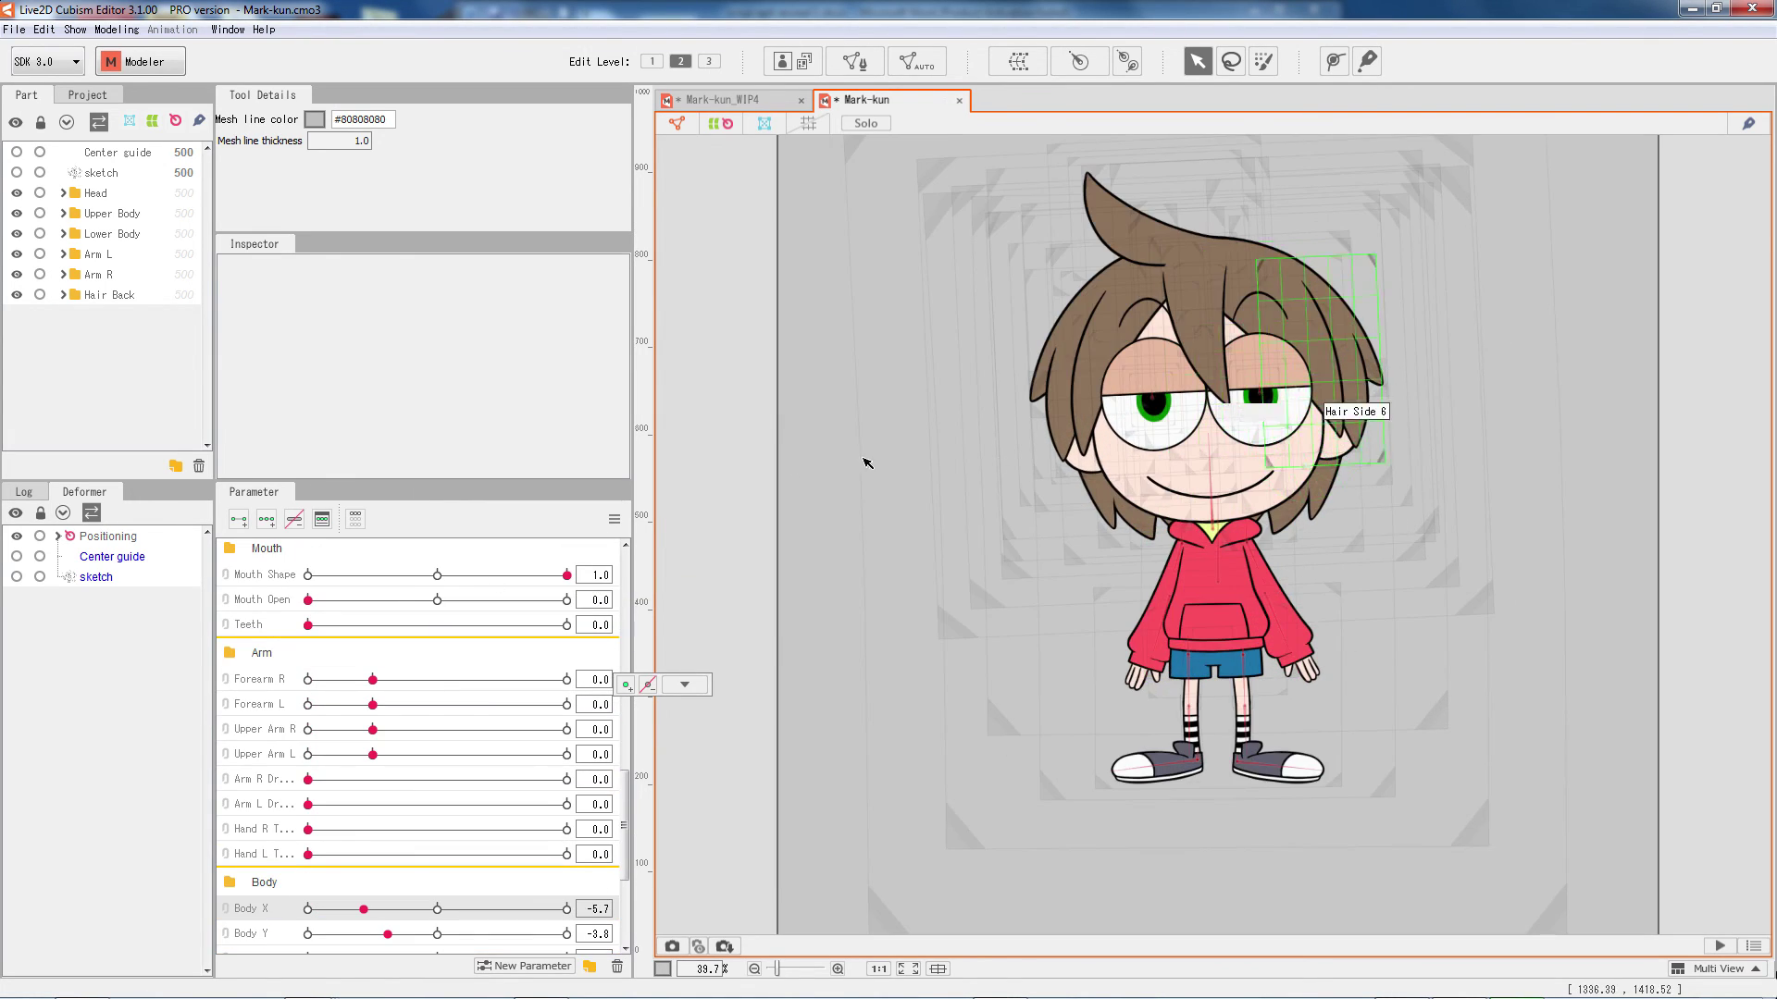
{"action": "left_click_drag", "start_coordinate": [382, 685], "coordinate": [508, 706]}
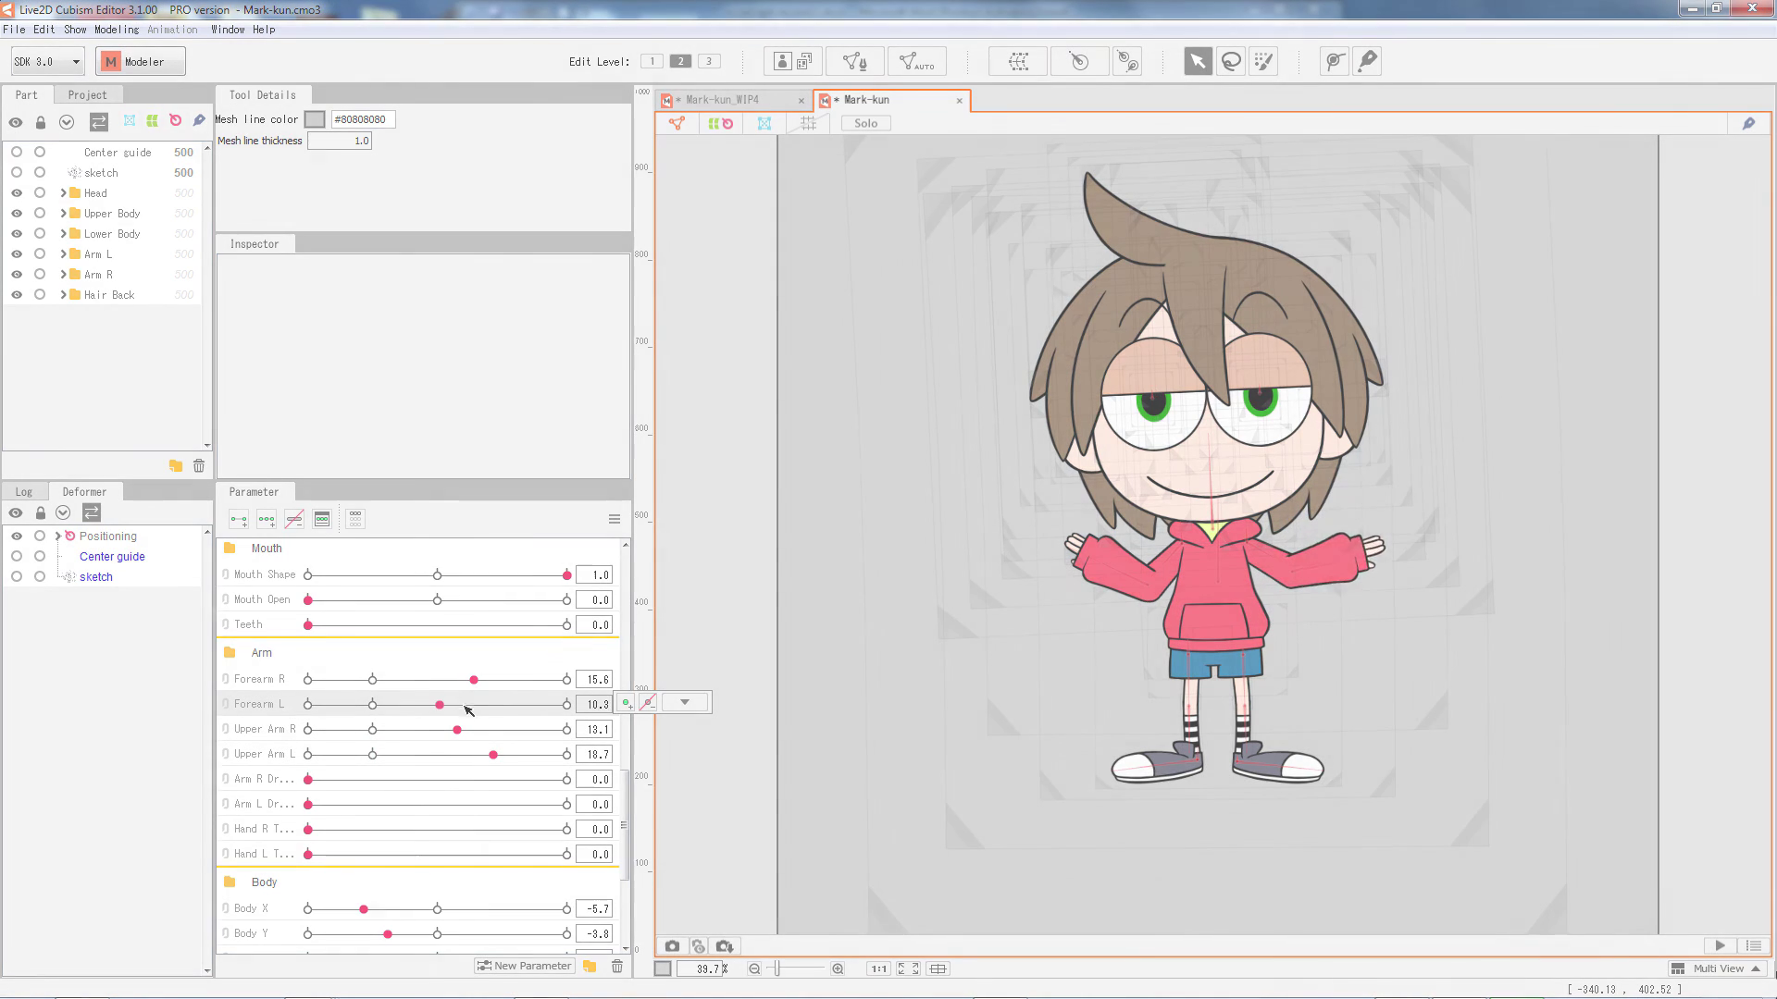